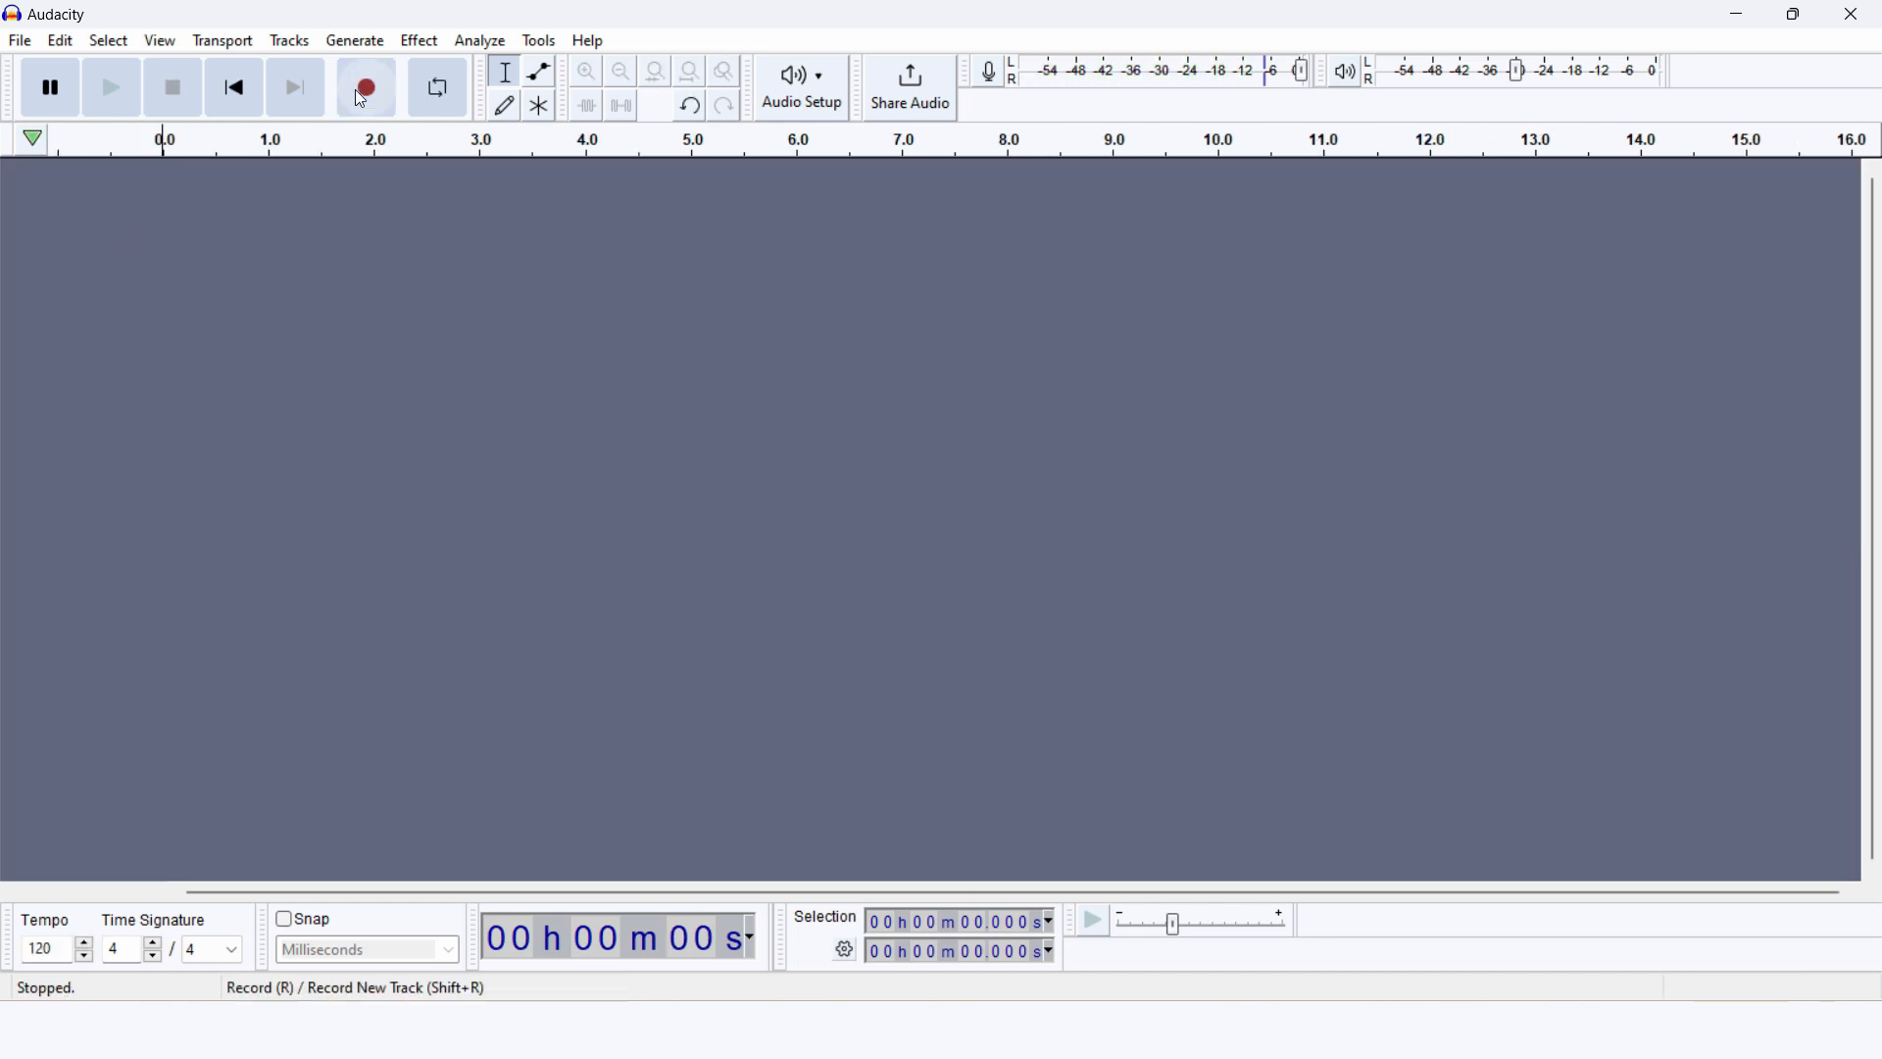
# Preview and generate a chirp with the default sine waveform, frequency, amplitude and 1-second duration settings
pyautogui.click(353, 45)
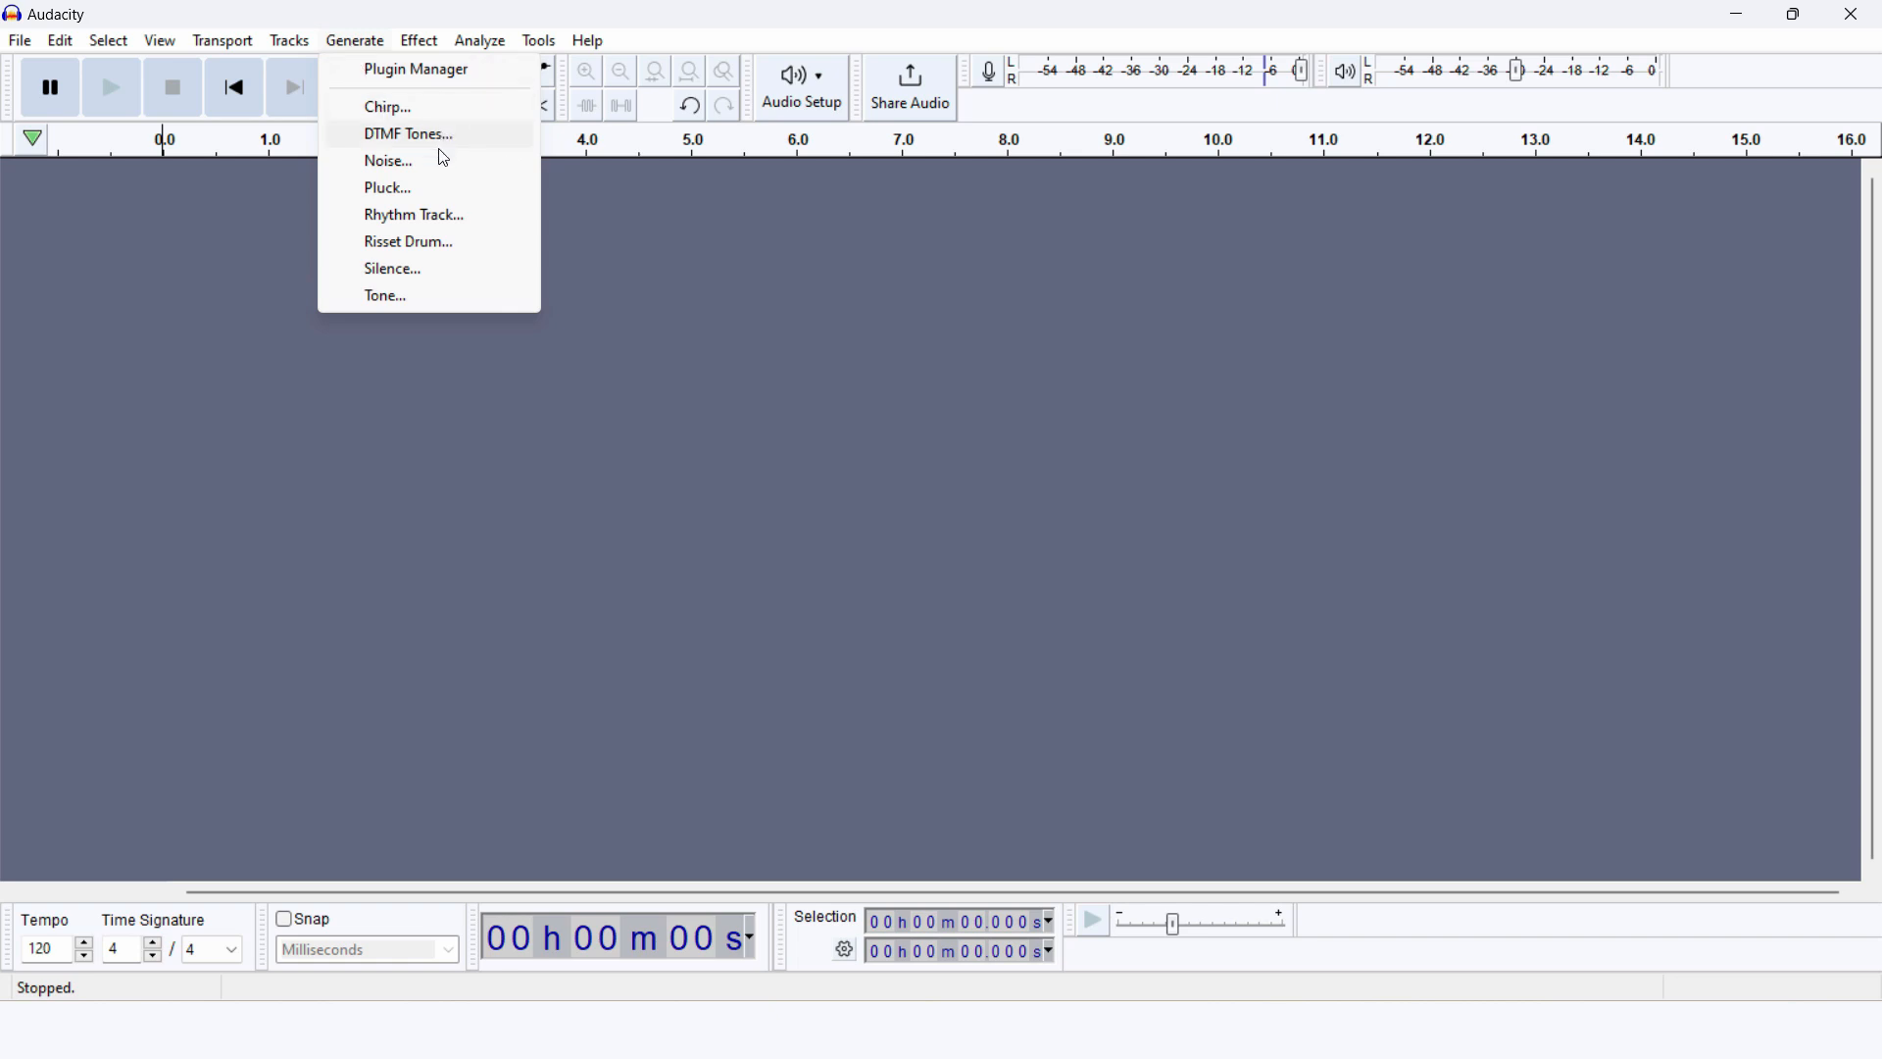
pyautogui.click(378, 116)
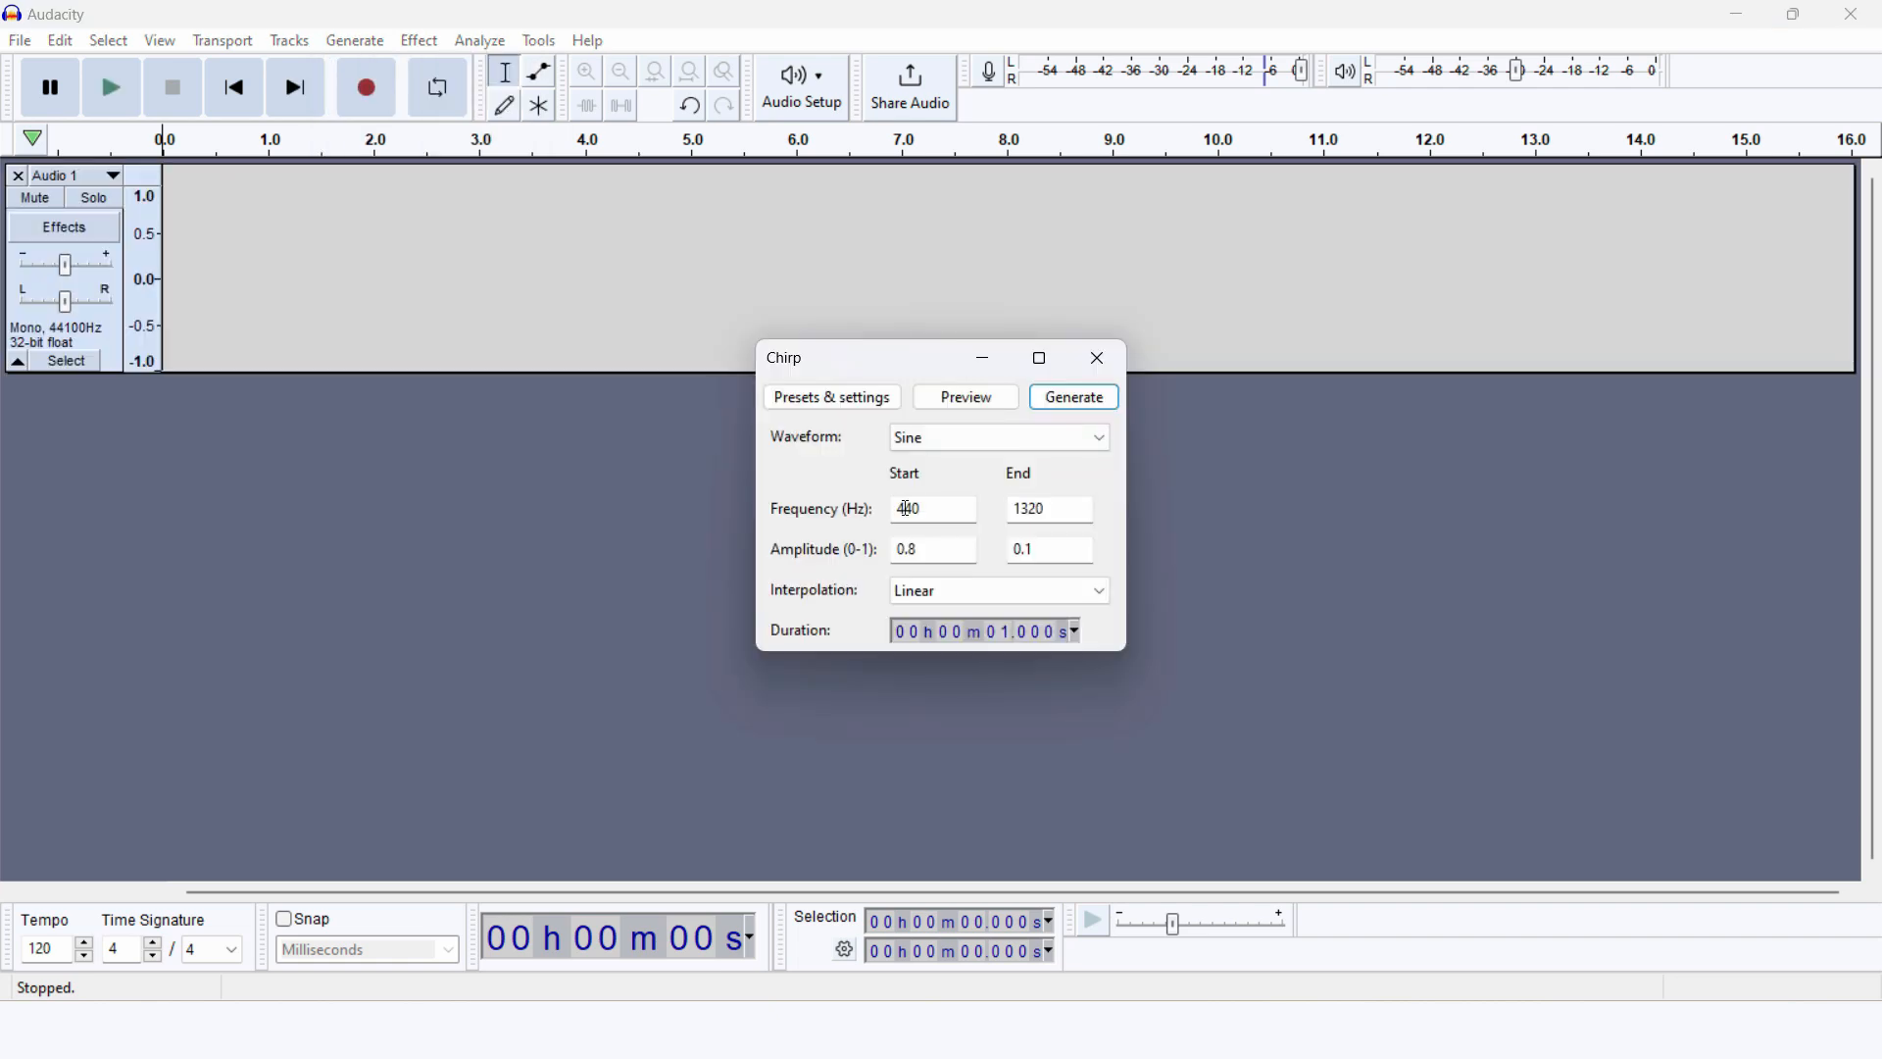
pyautogui.moveTo(934, 359); pyautogui.dragTo(916, 294)
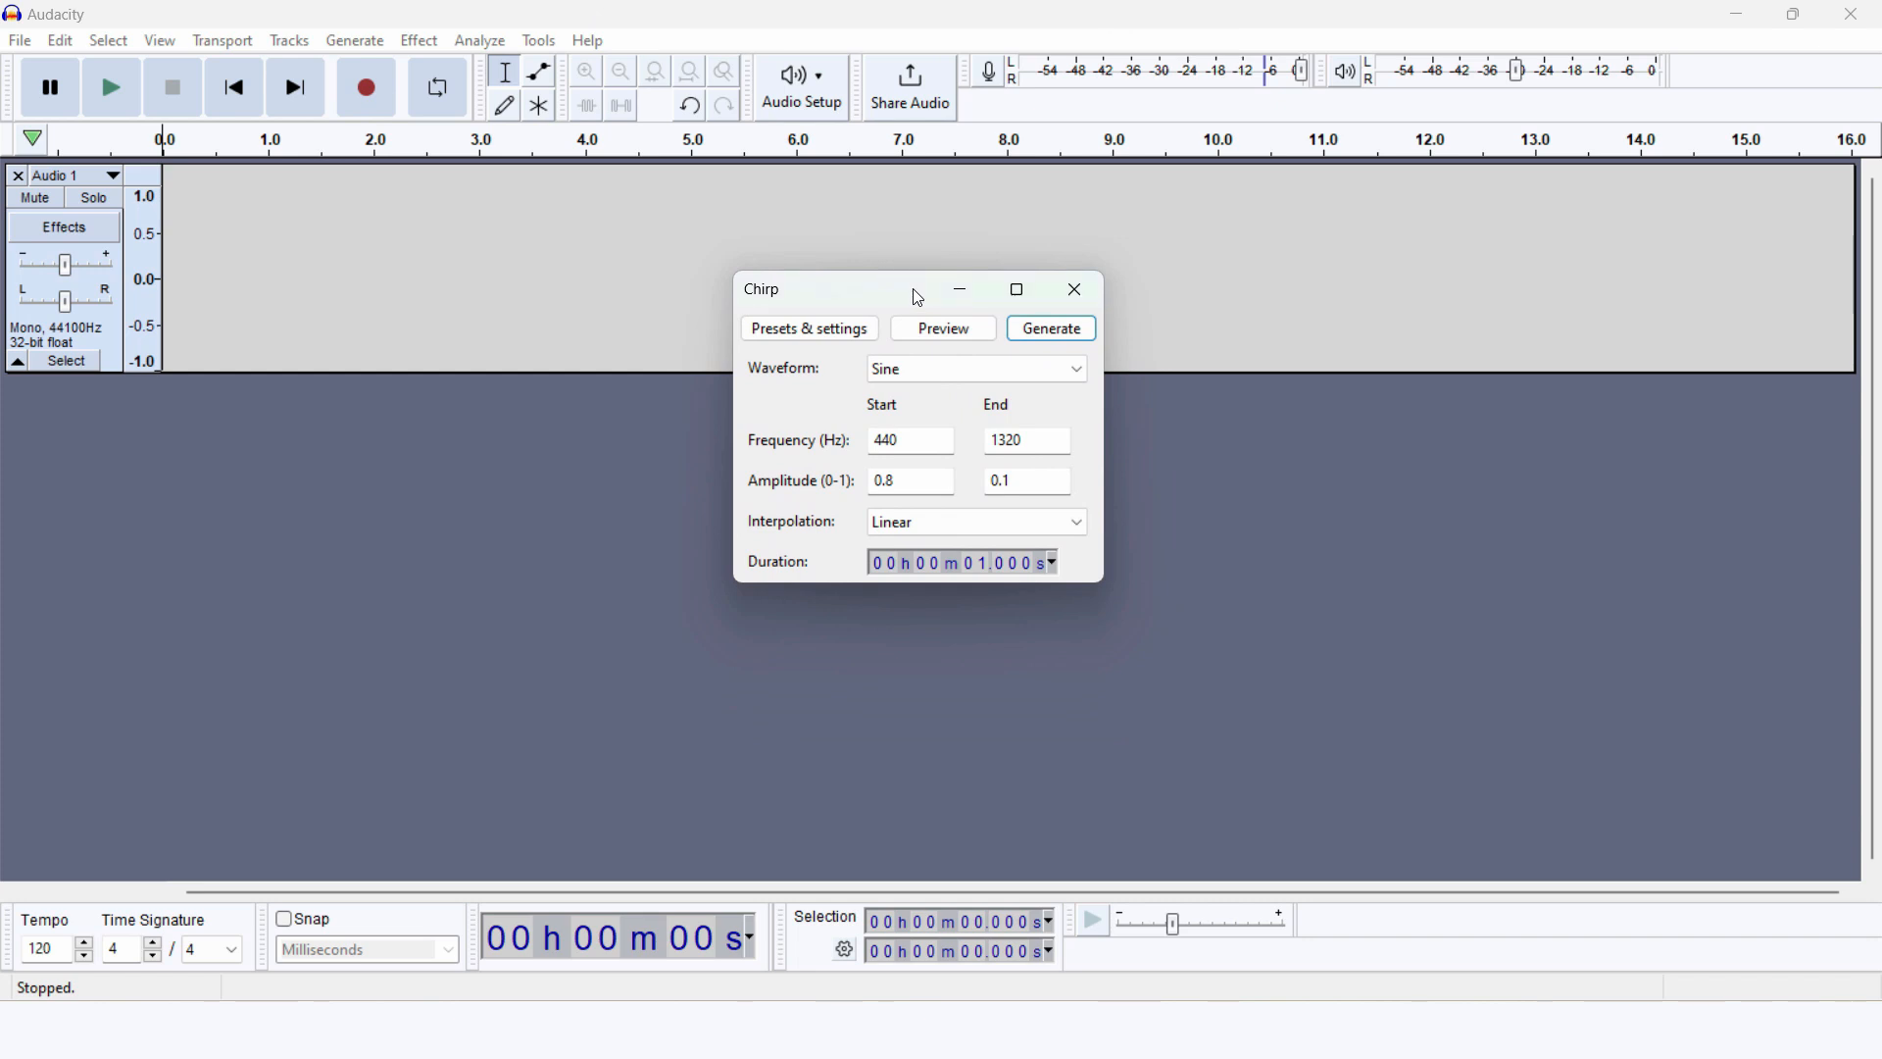
pyautogui.click(943, 330)
pyautogui.moveTo(888, 296); pyautogui.dragTo(920, 252)
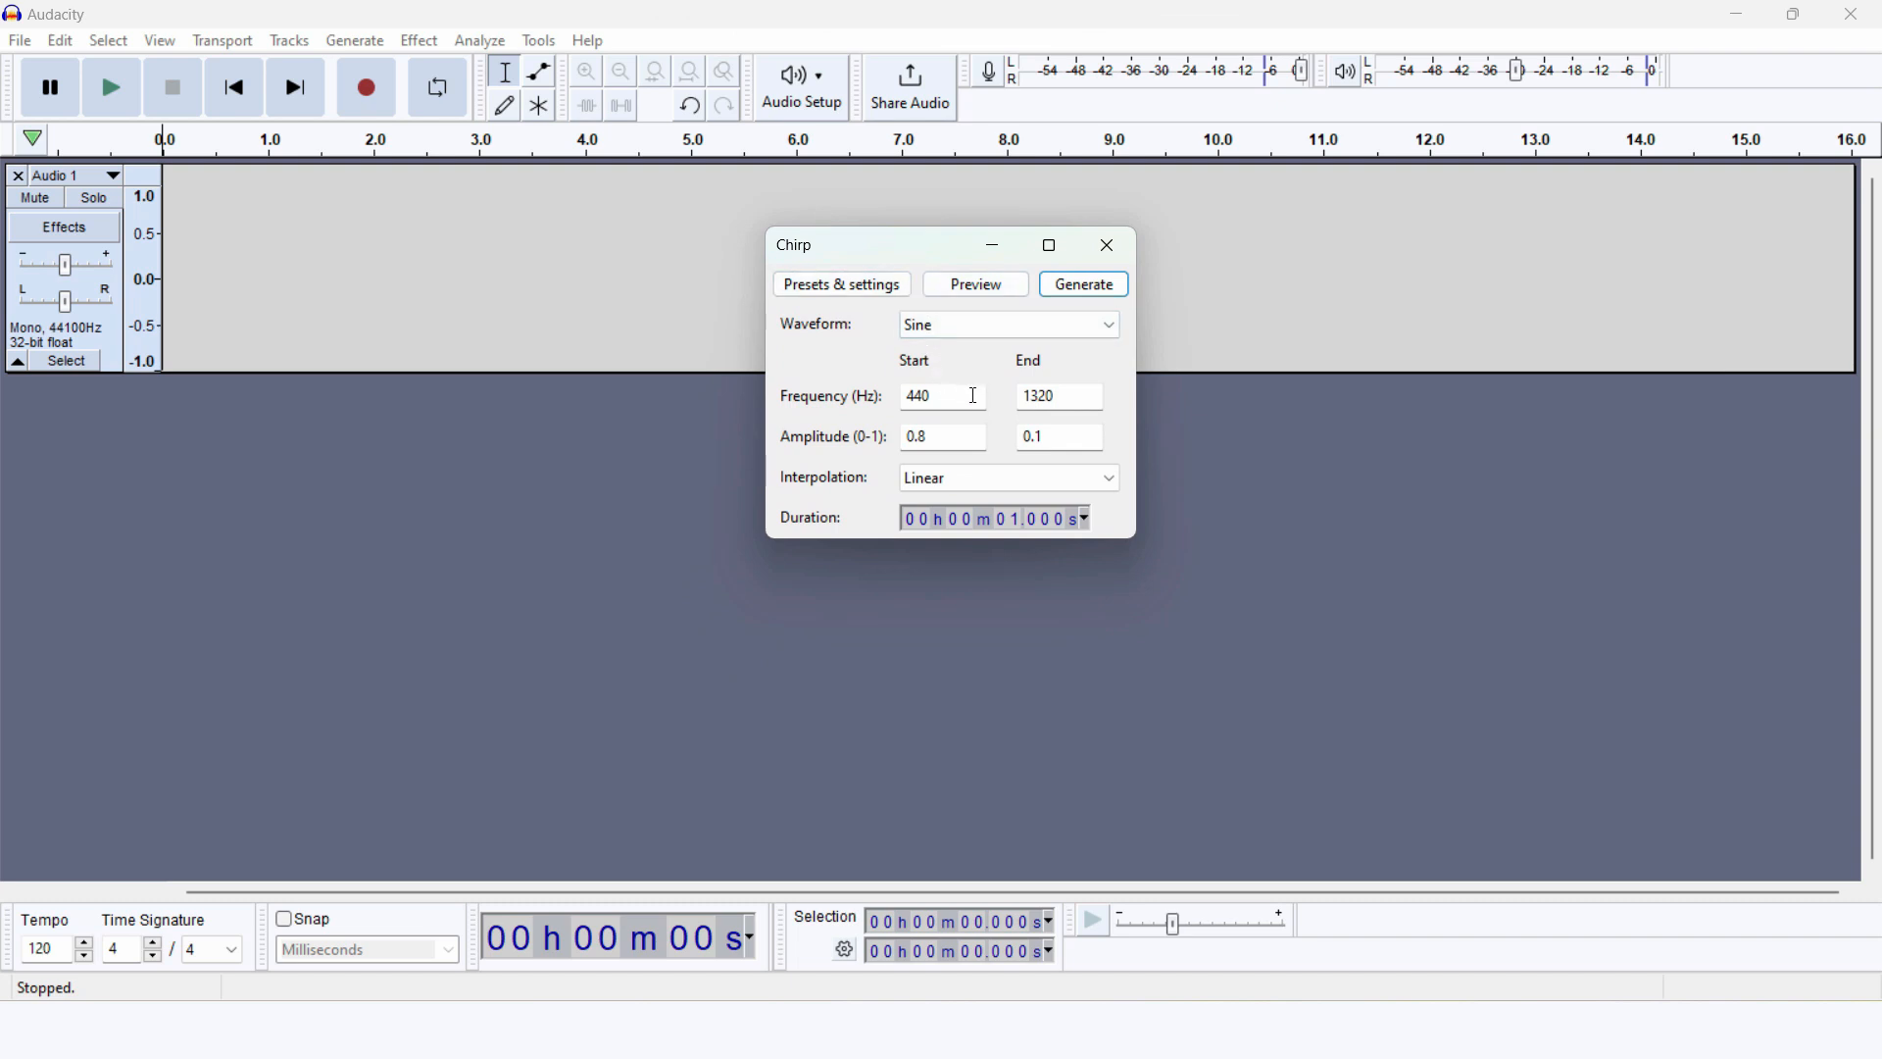
pyautogui.click(1089, 286)
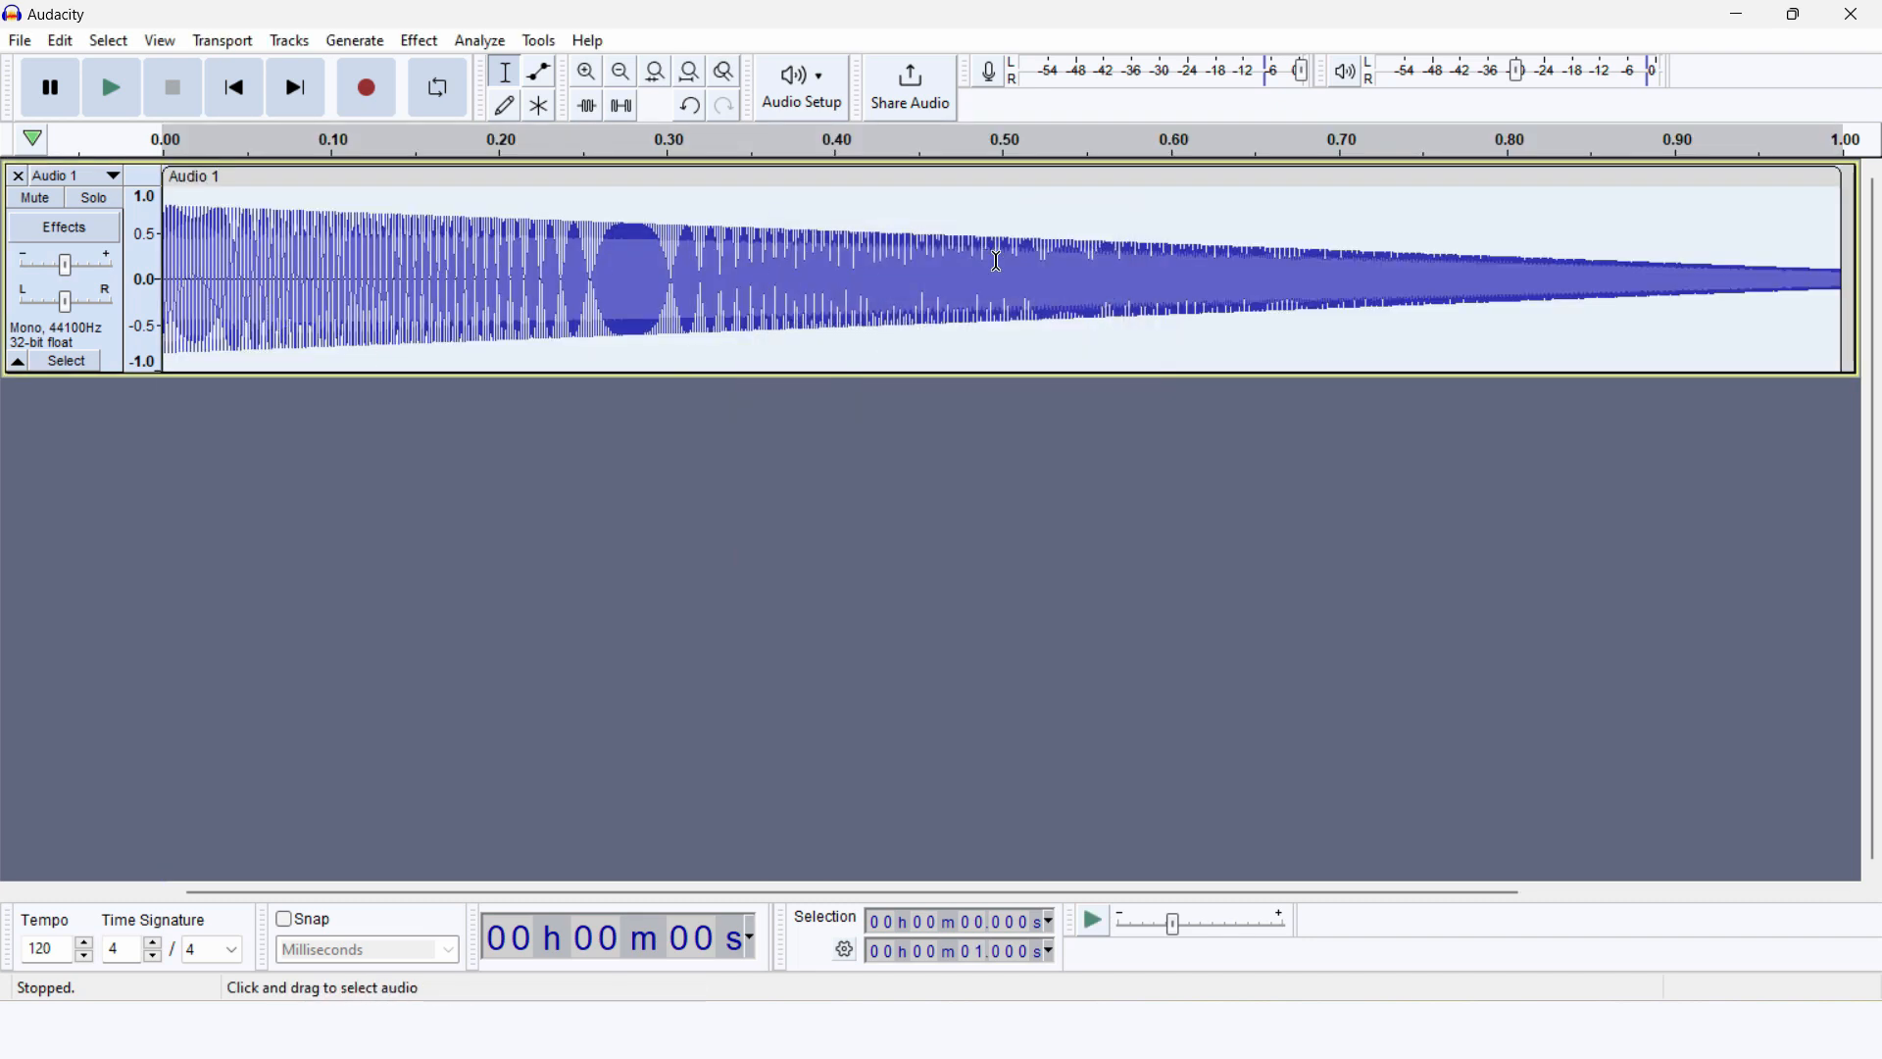
# Regenerate the chirp using the factory default preset and delete the resulting audio
pyautogui.hotkey('ctrl', 'r')
pyautogui.click(810, 398)
pyautogui.moveTo(887, 546)
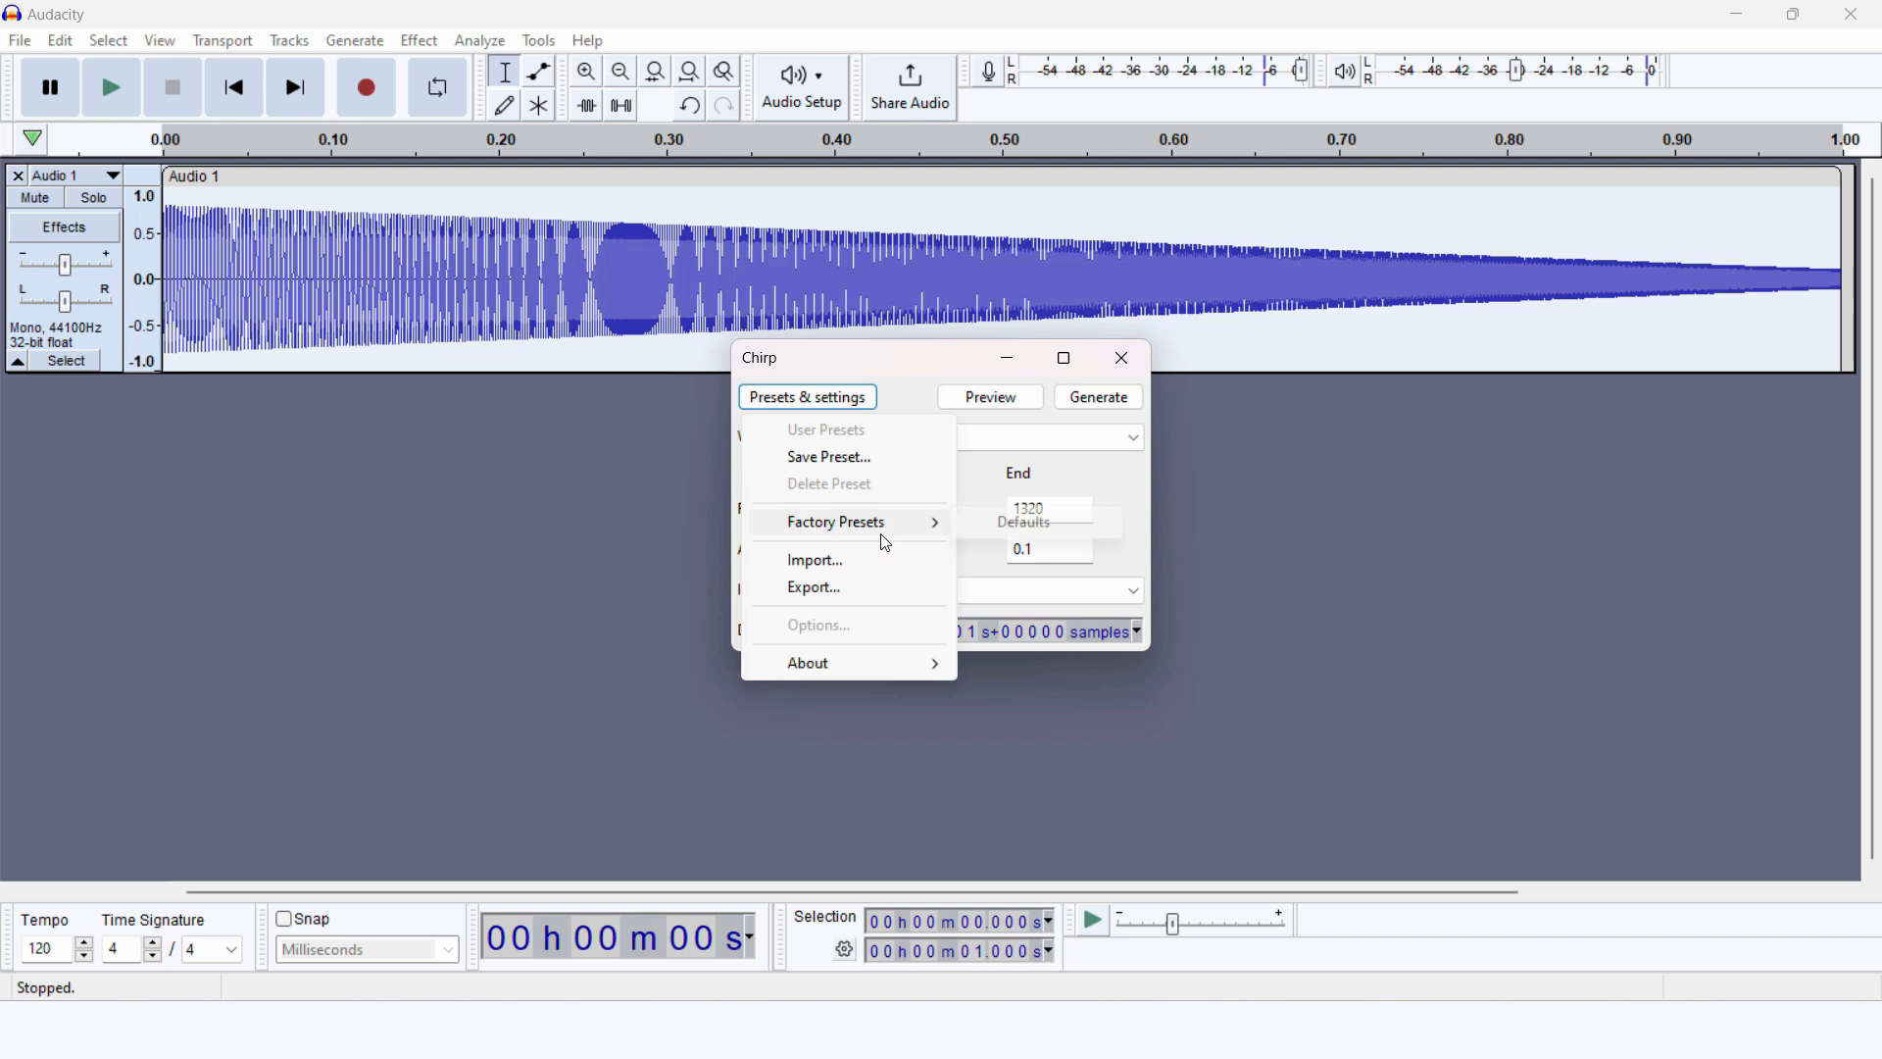
pyautogui.click(1094, 526)
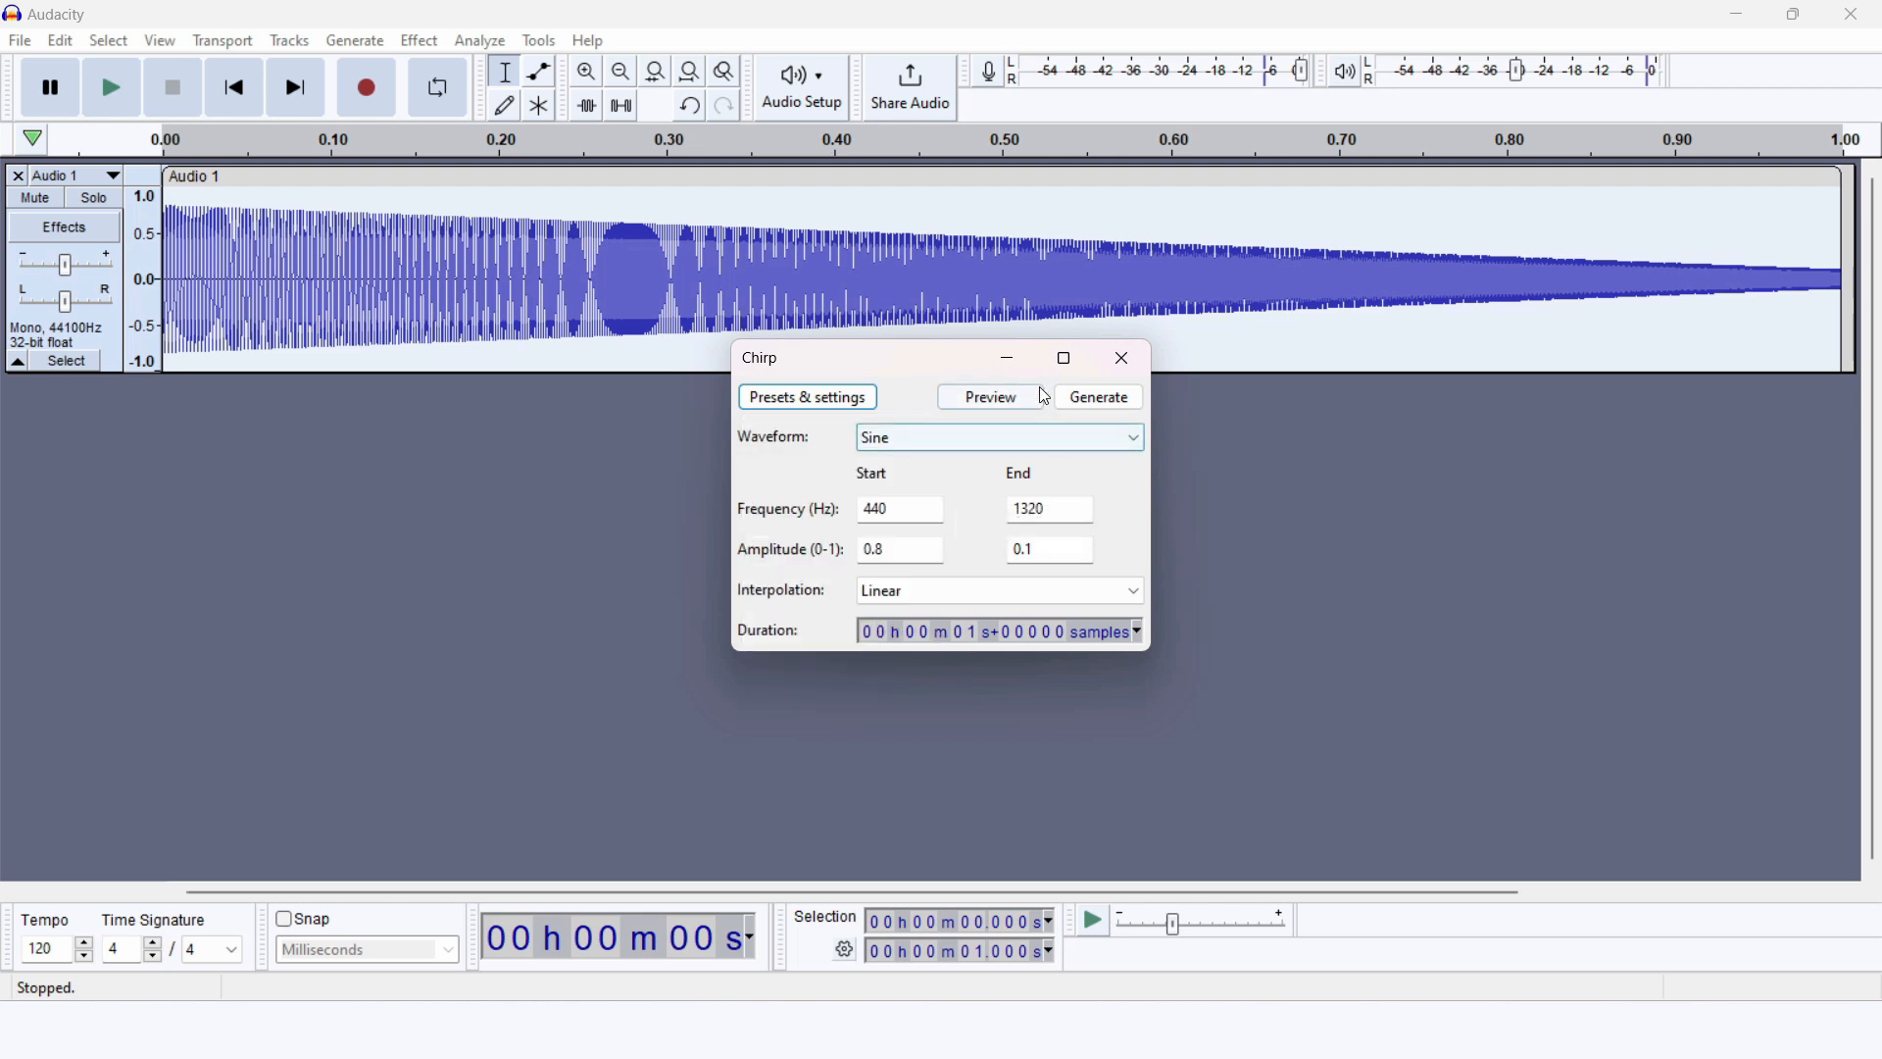
pyautogui.click(1096, 405)
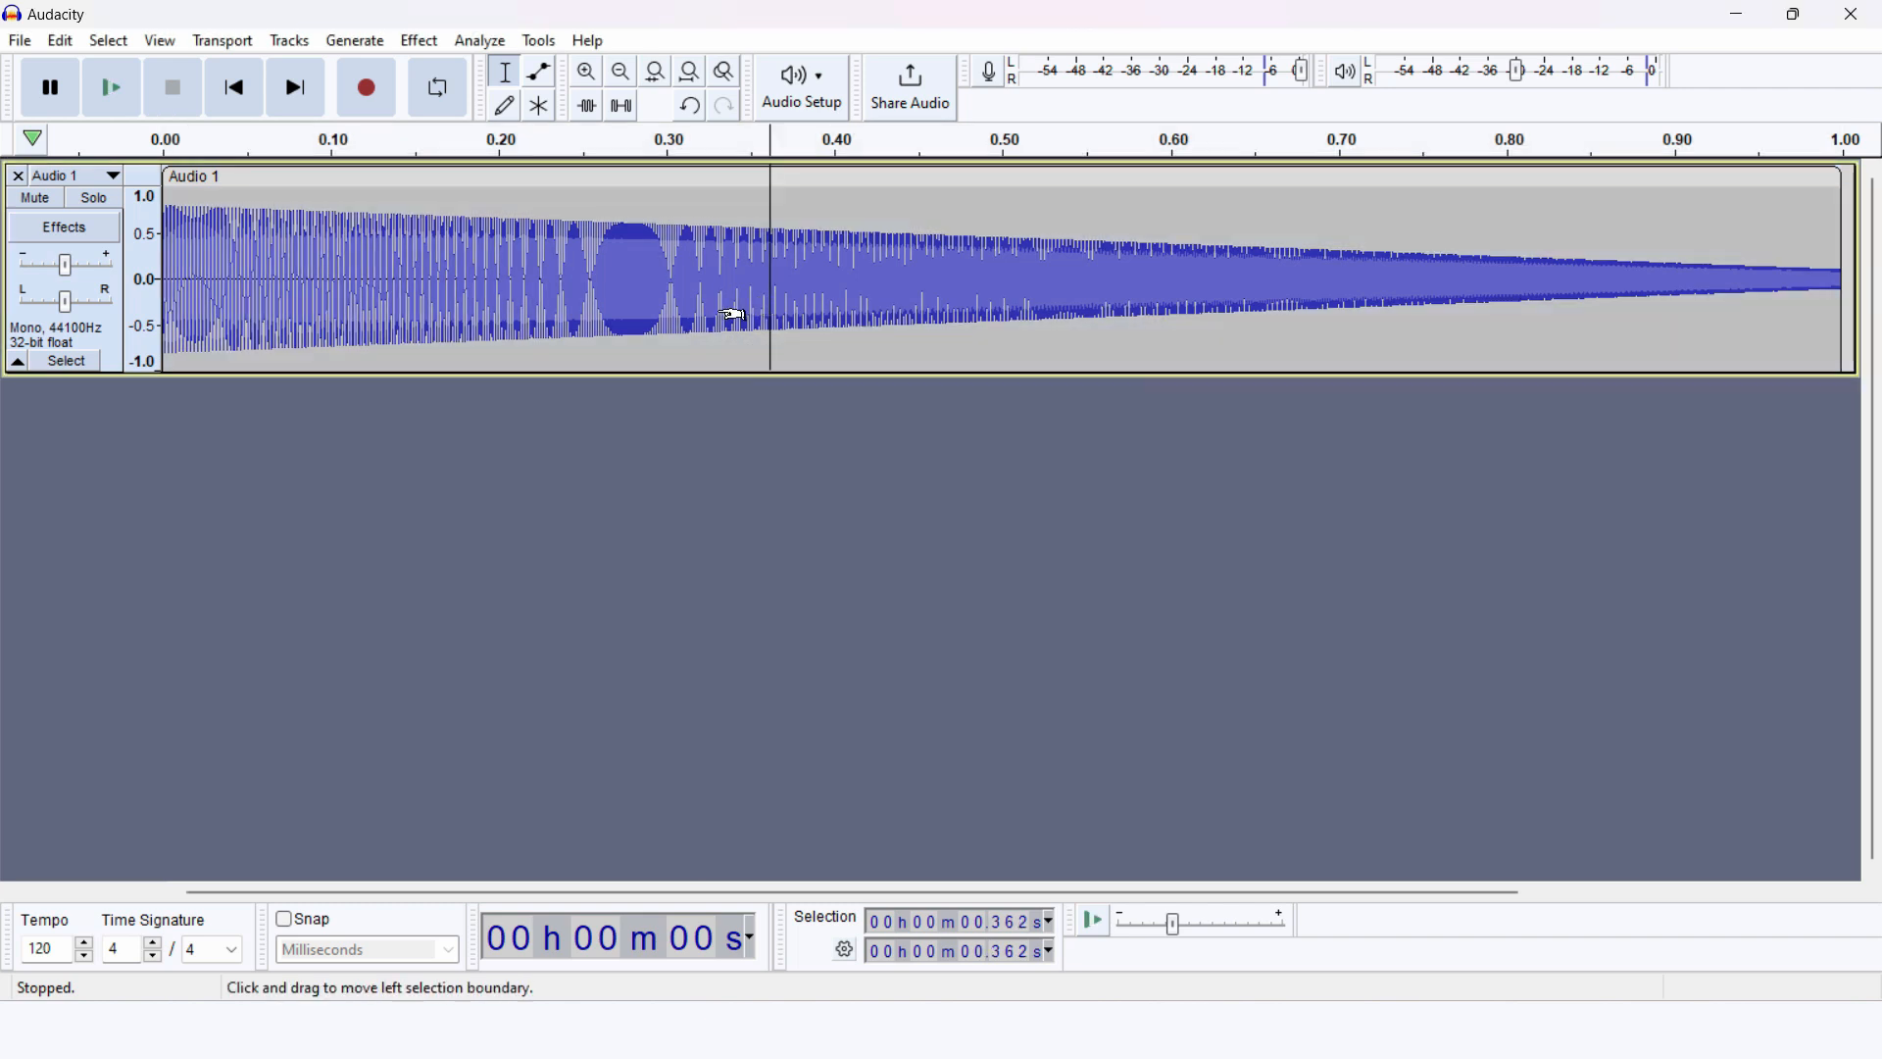
pyautogui.press('Delete')
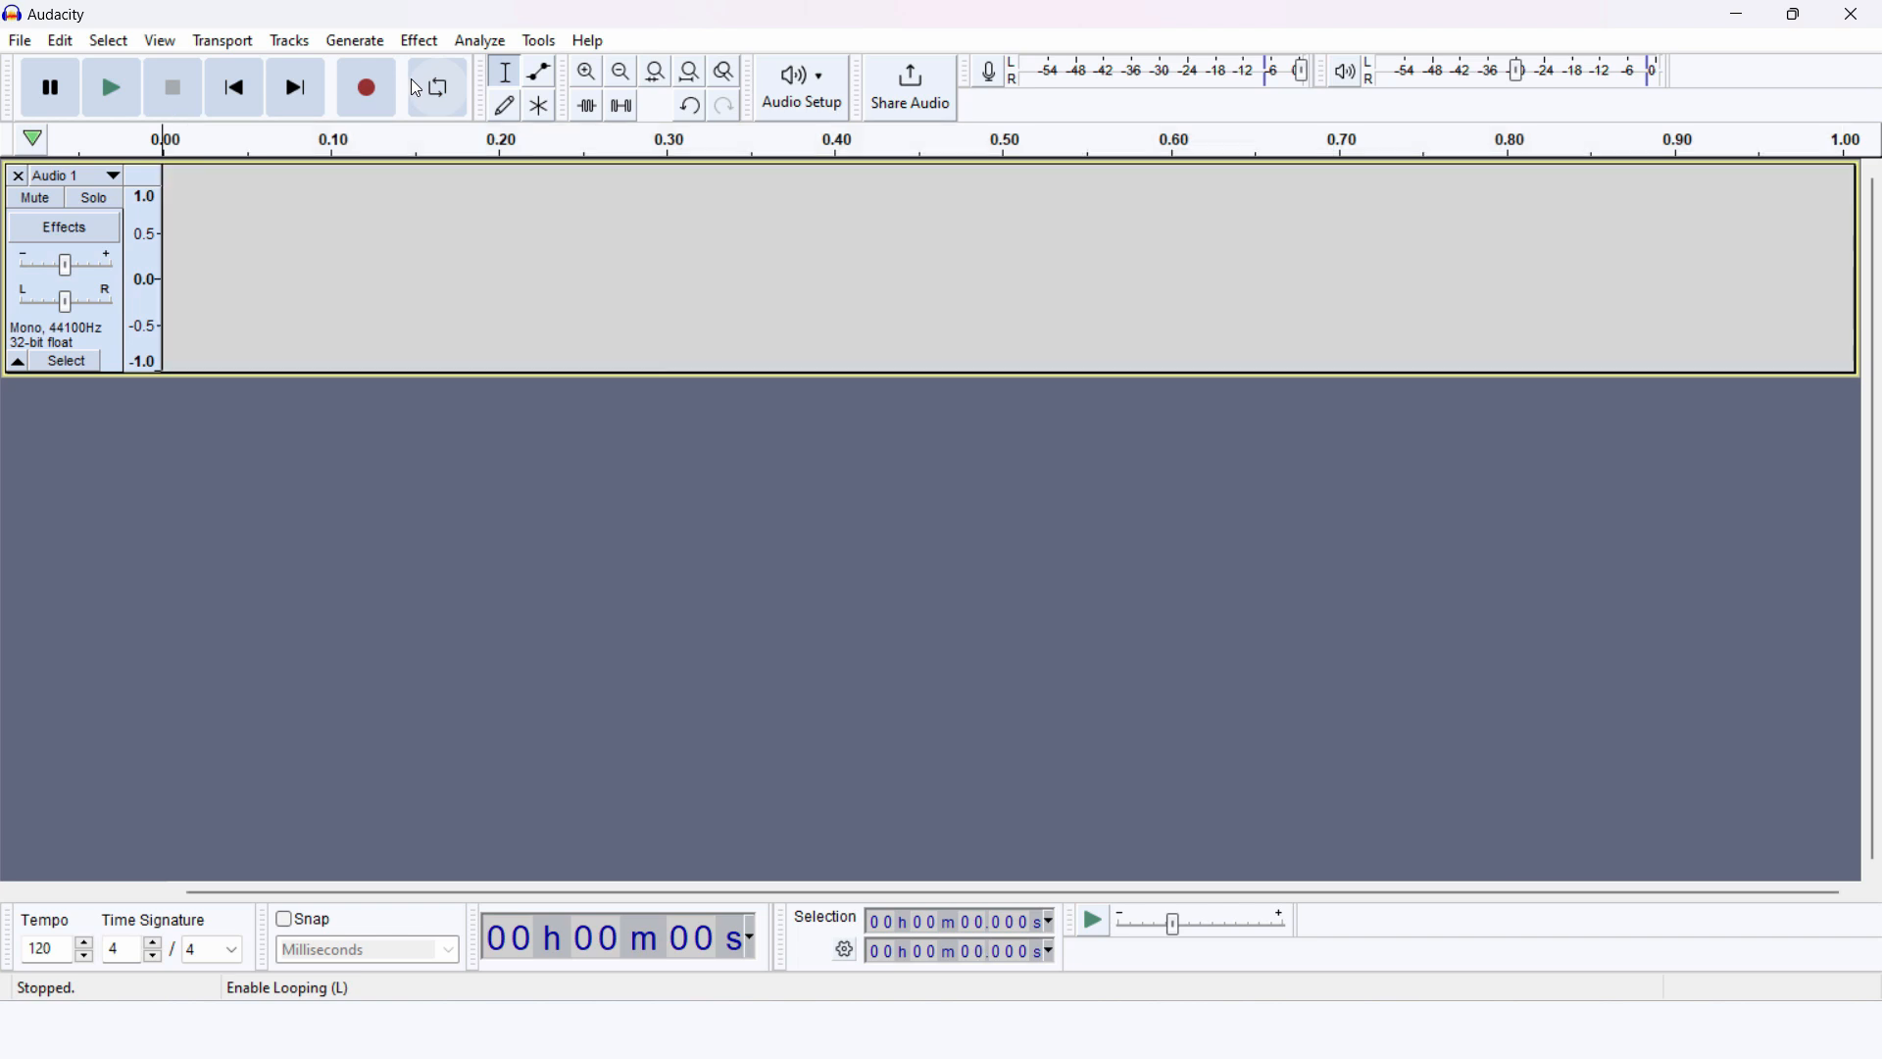
# Generate another 1-second sine chirp and play it from near its start
pyautogui.click(383, 37)
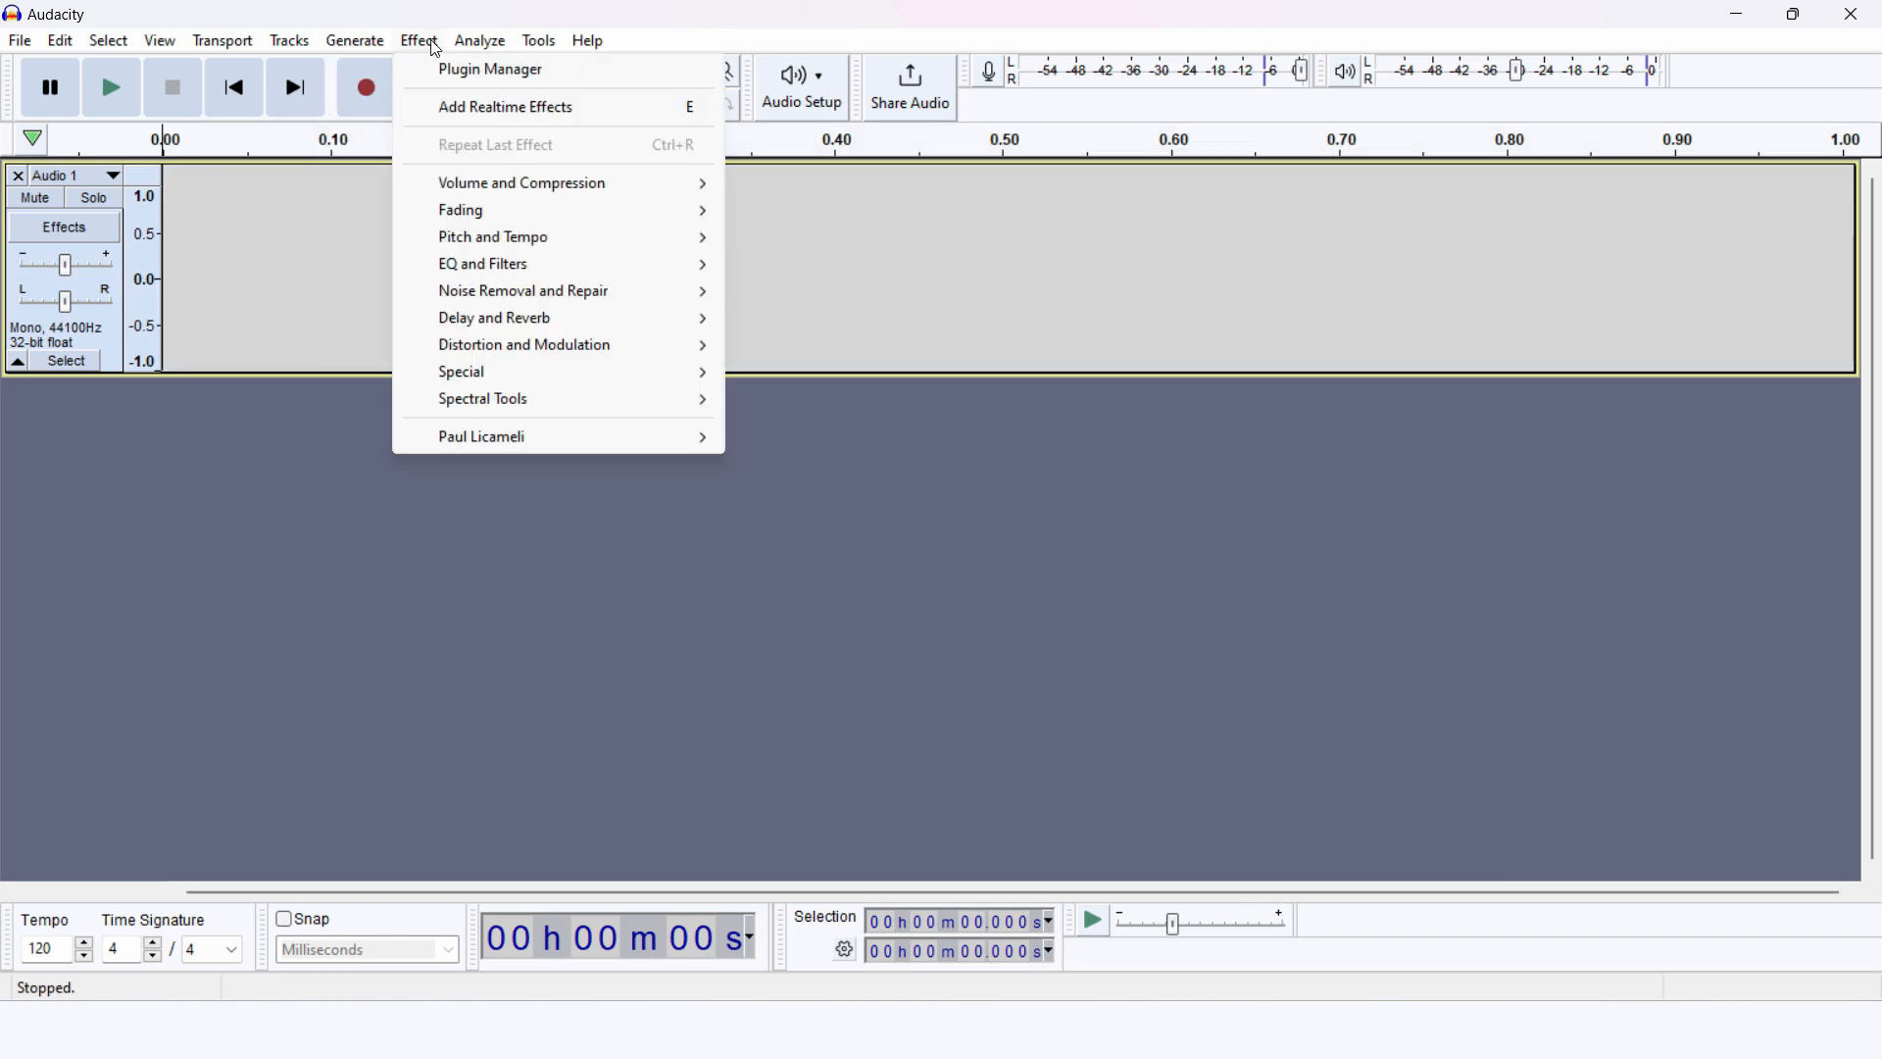
pyautogui.click(392, 107)
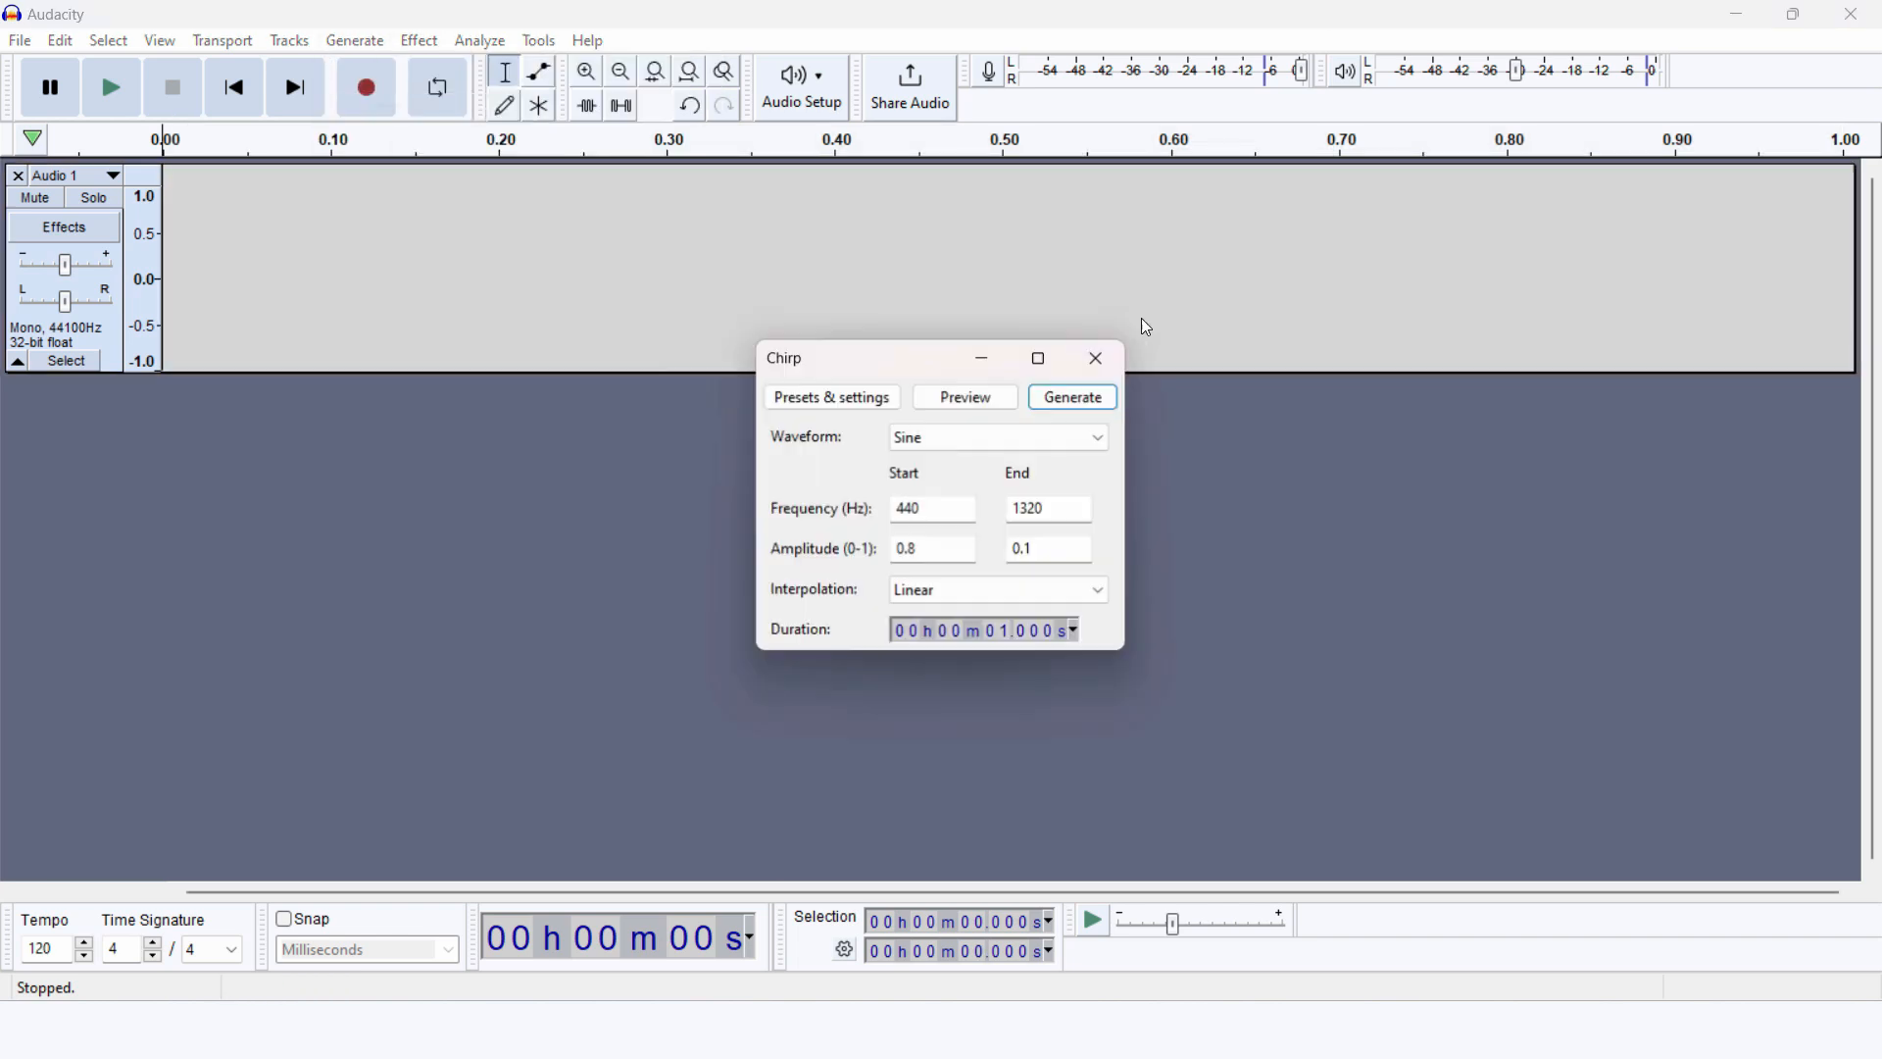
pyautogui.click(1068, 400)
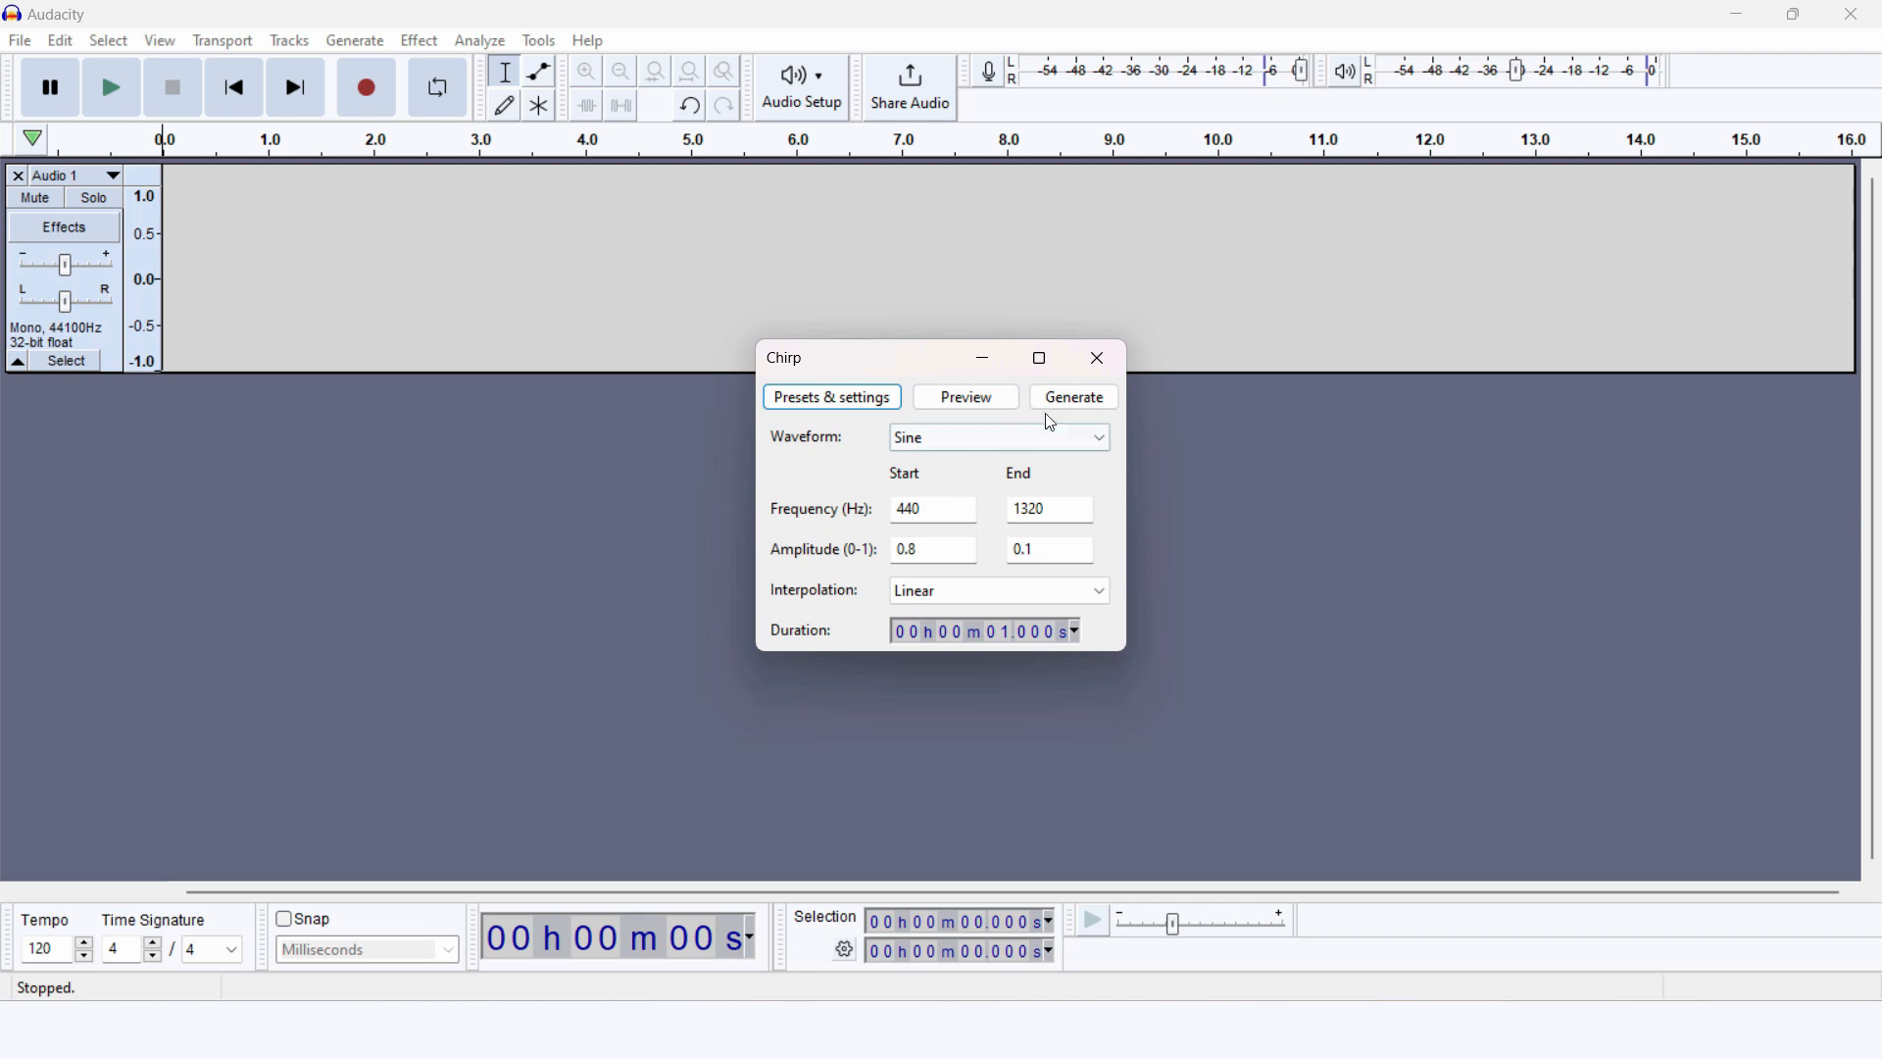
pyautogui.click(1068, 400)
pyautogui.click(278, 321)
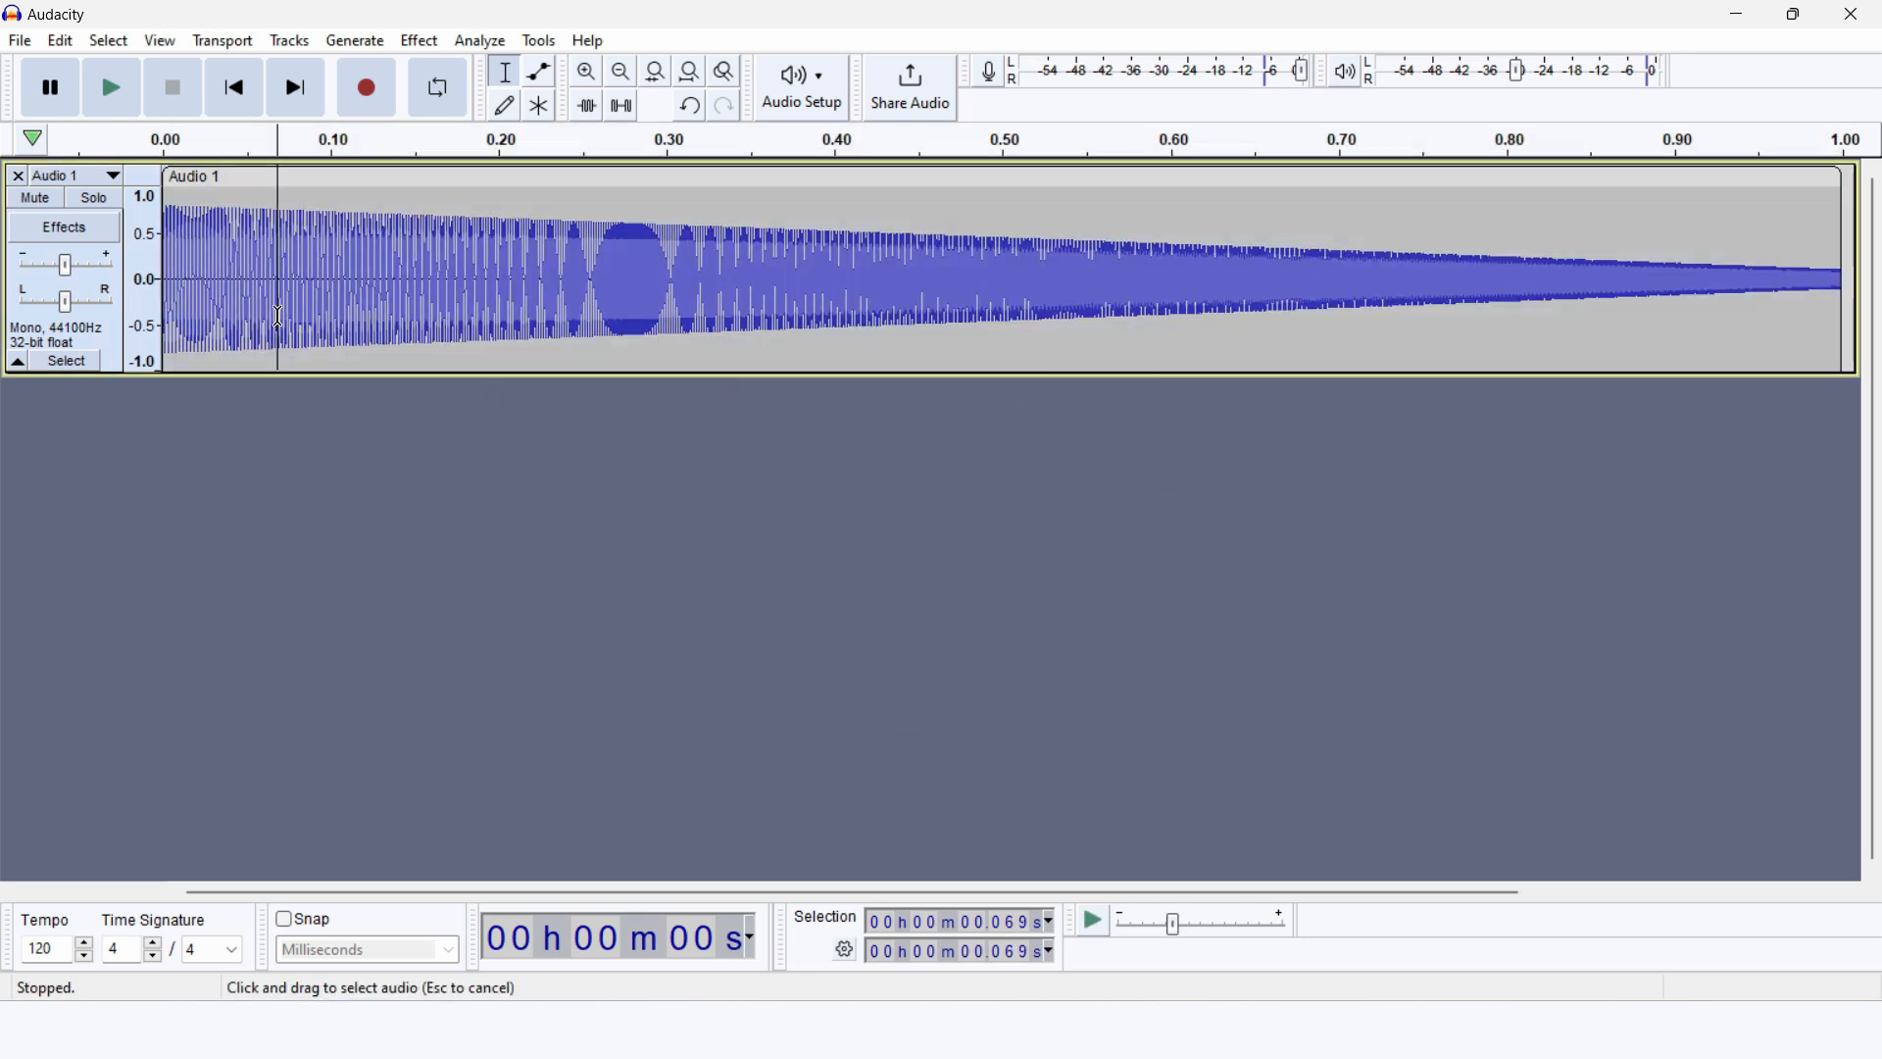
pyautogui.press('space')
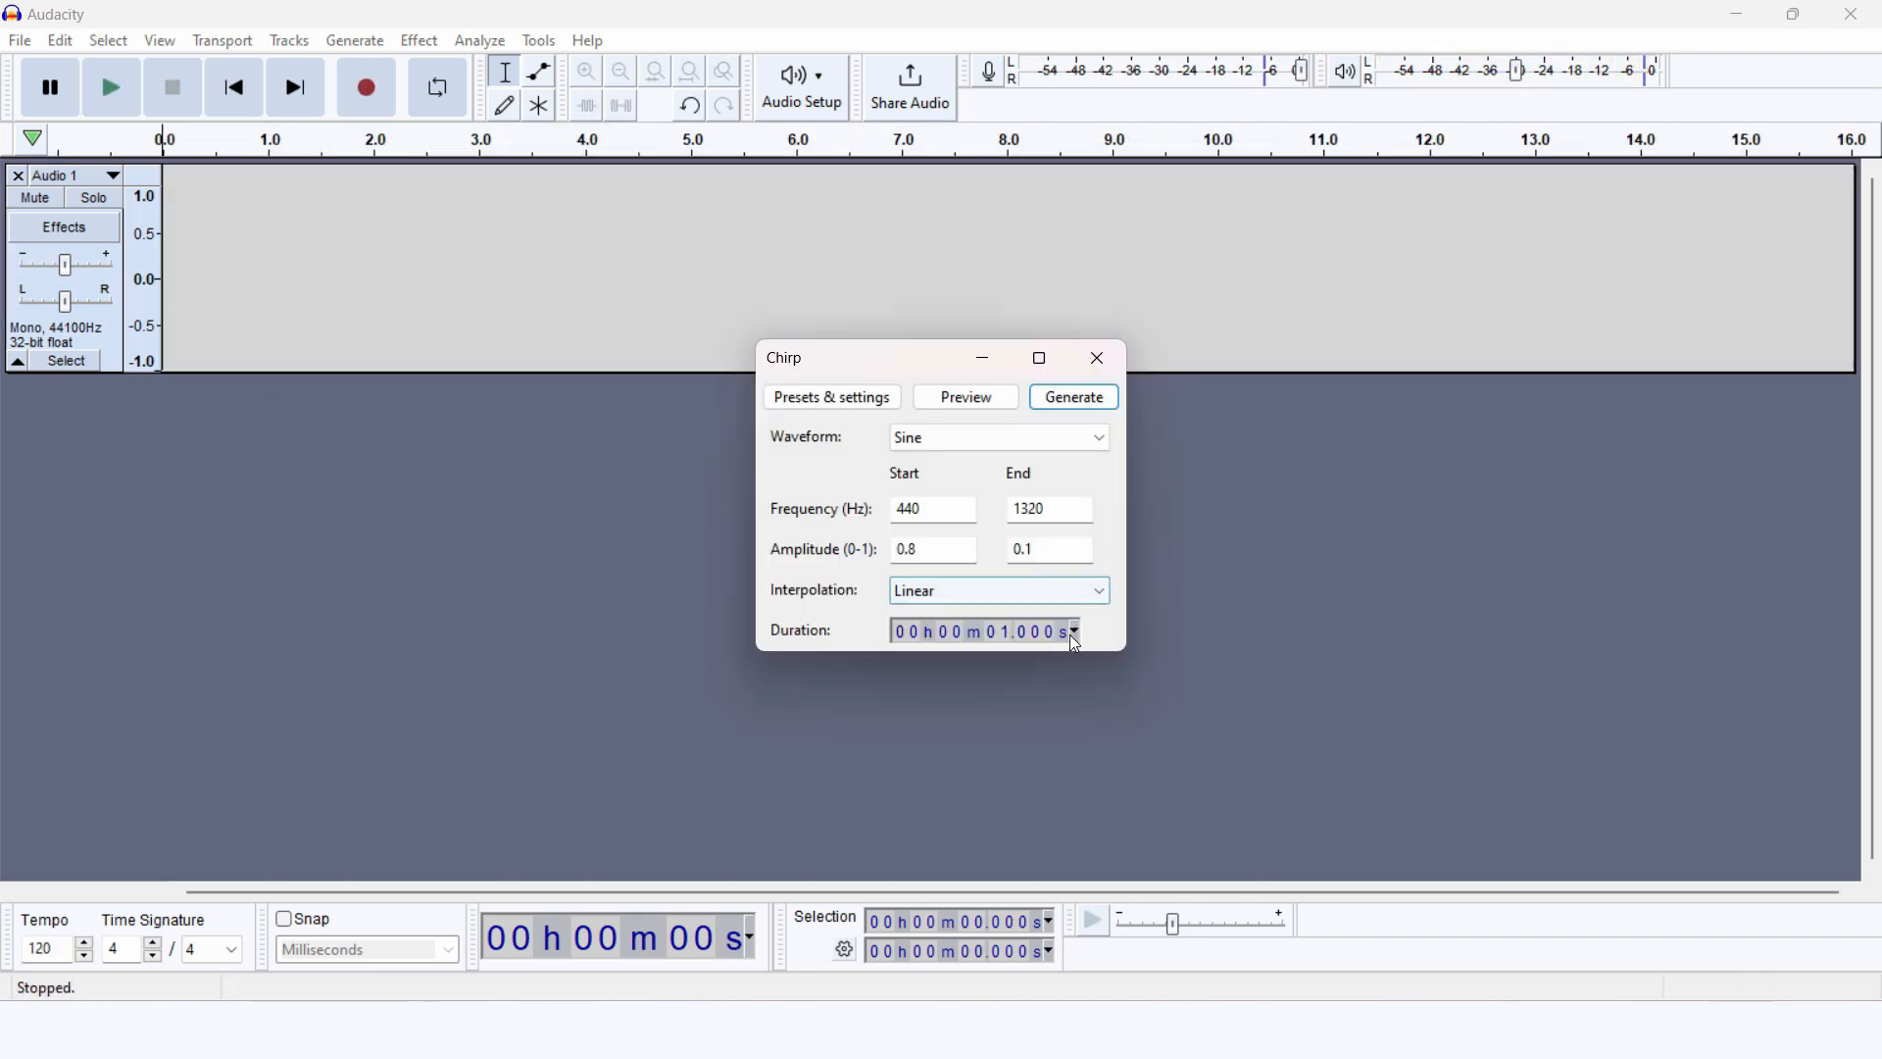
# Generate a chirp with a duration of 30 seconds and play it from near the beginning
pyautogui.click(1008, 637)
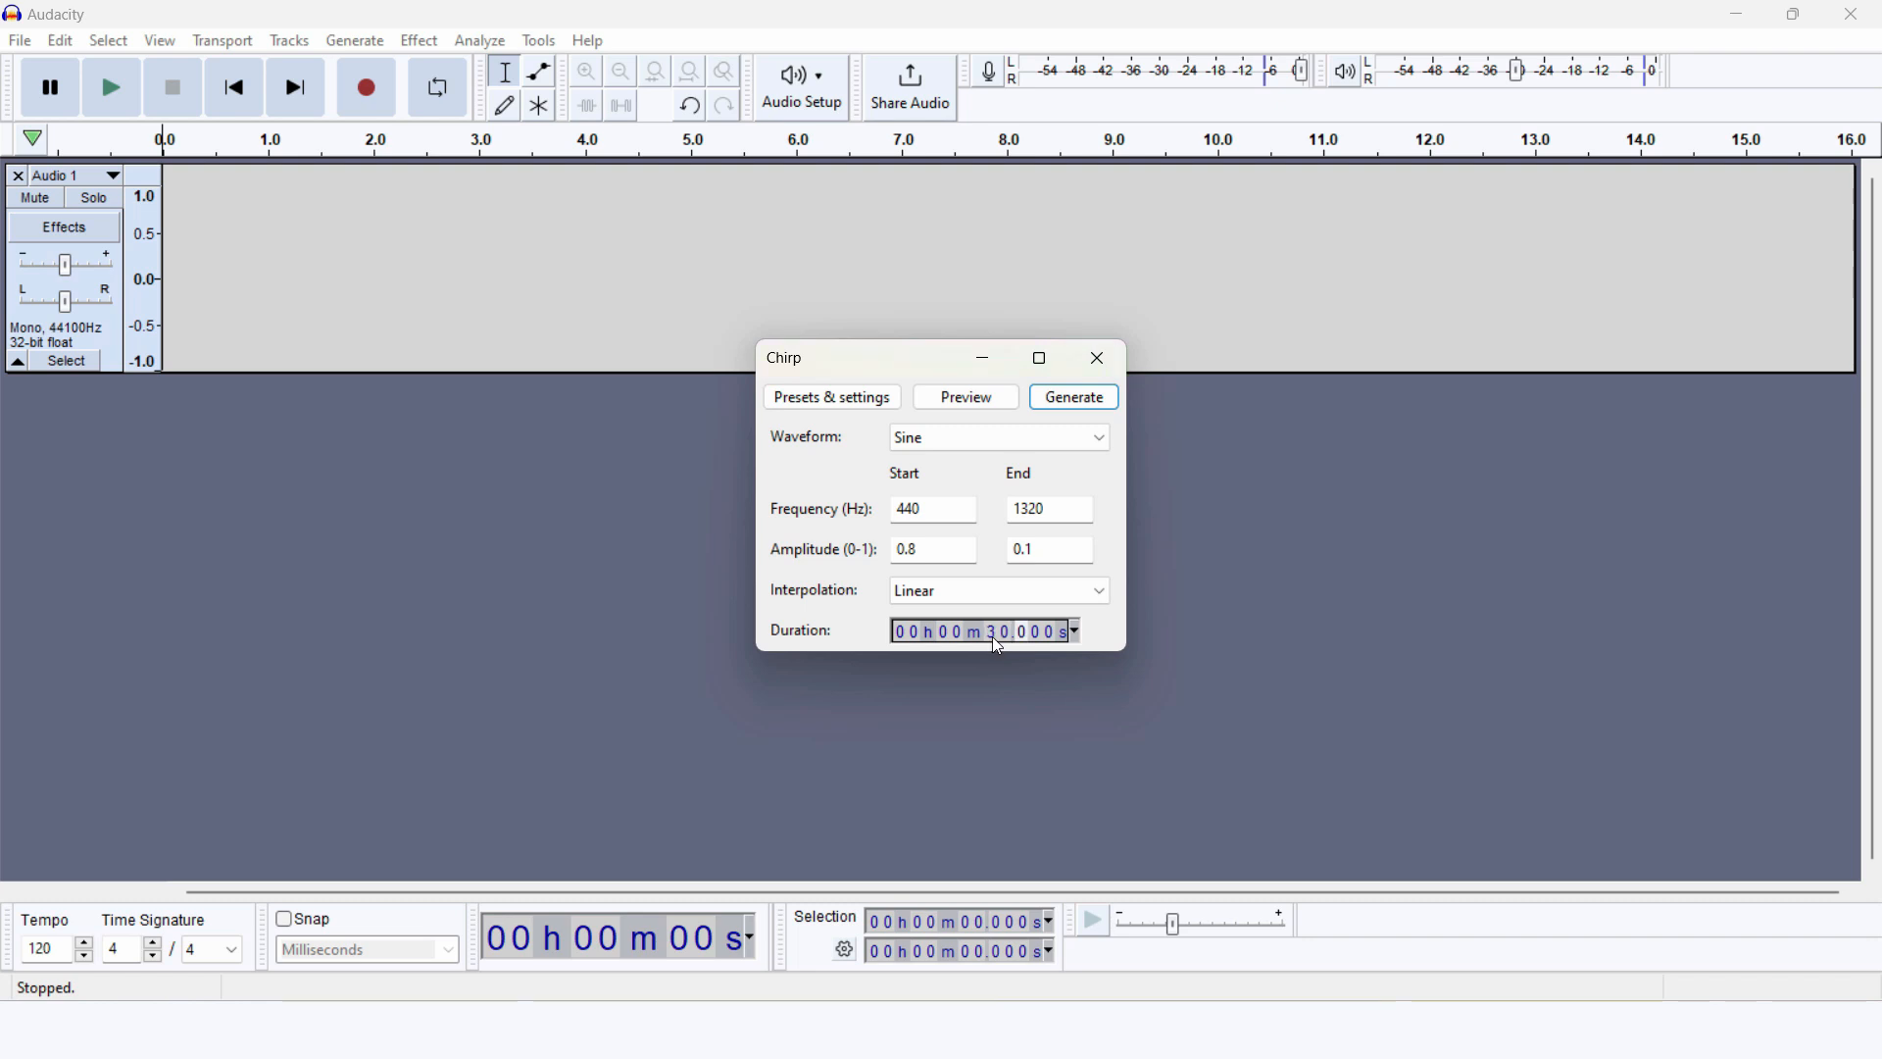
pyautogui.click(1075, 394)
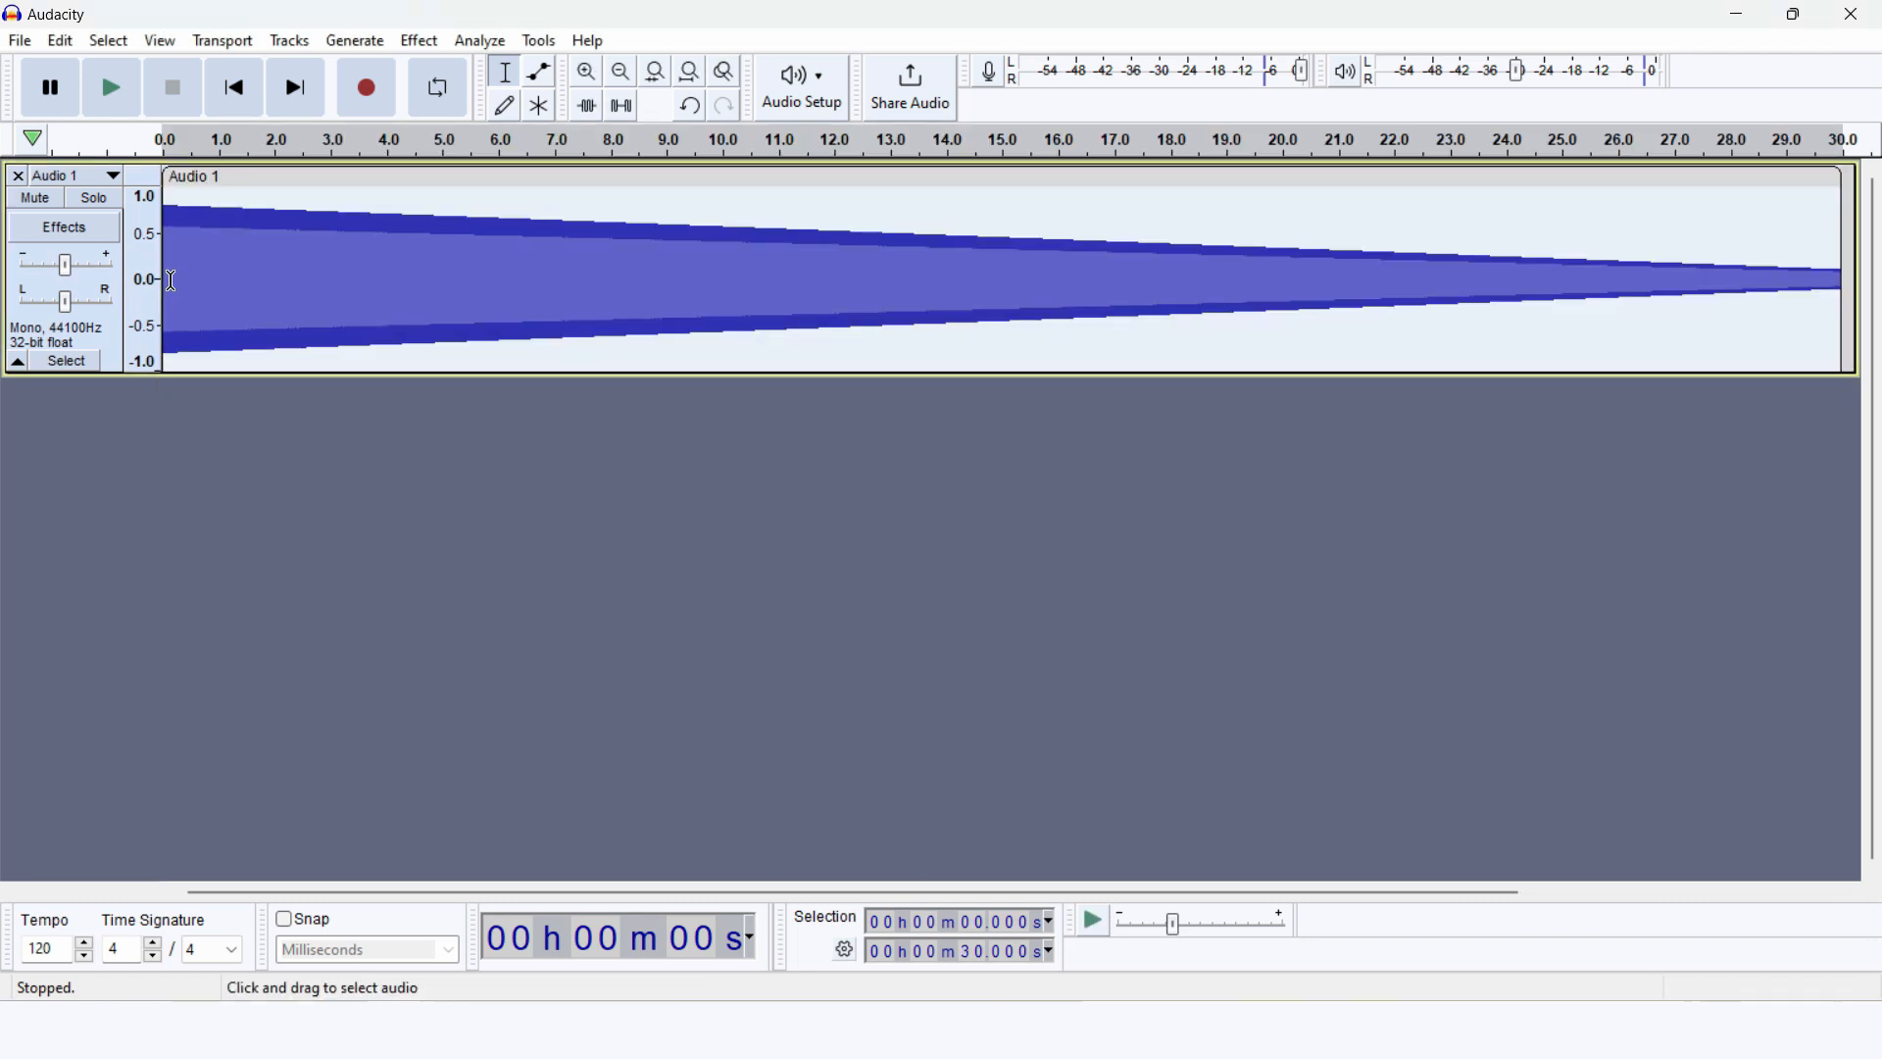
pyautogui.click(171, 282)
pyautogui.press('space')
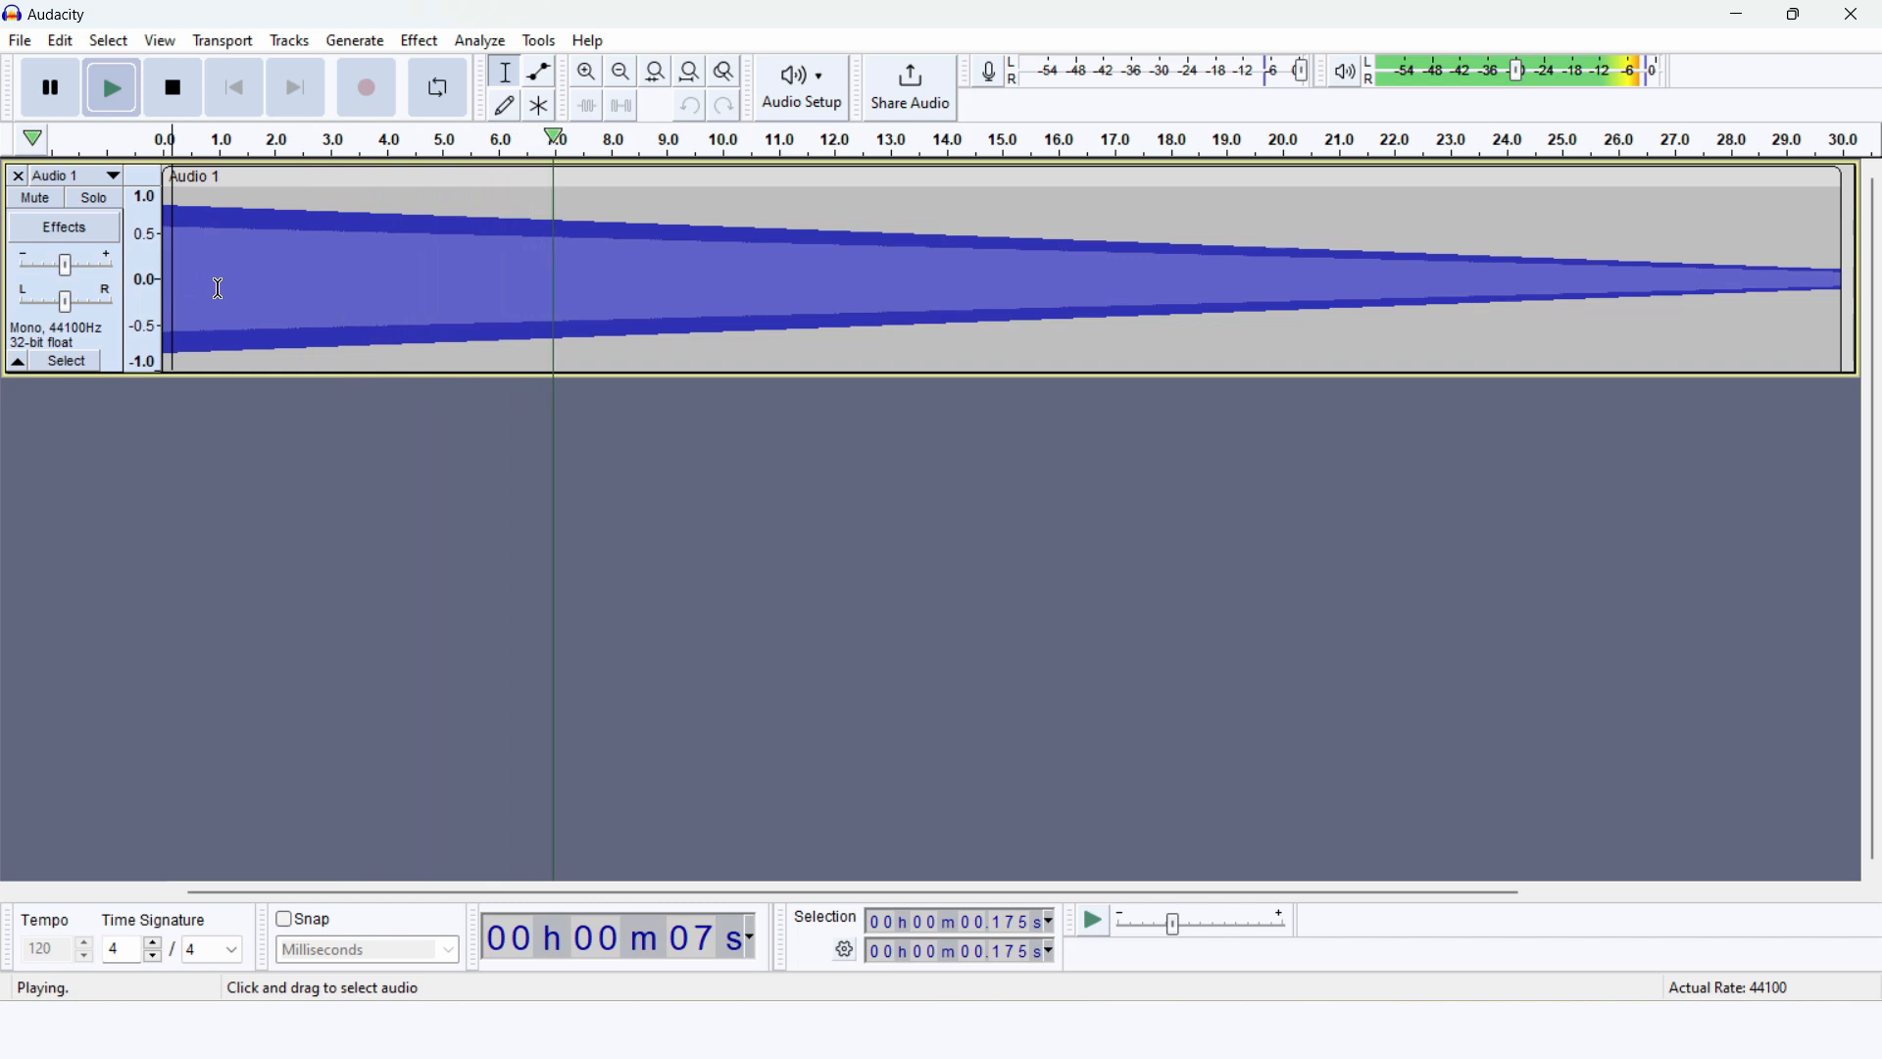
# Stop the playback and remove the 30-second chirp track
pyautogui.click(1365, 1022)
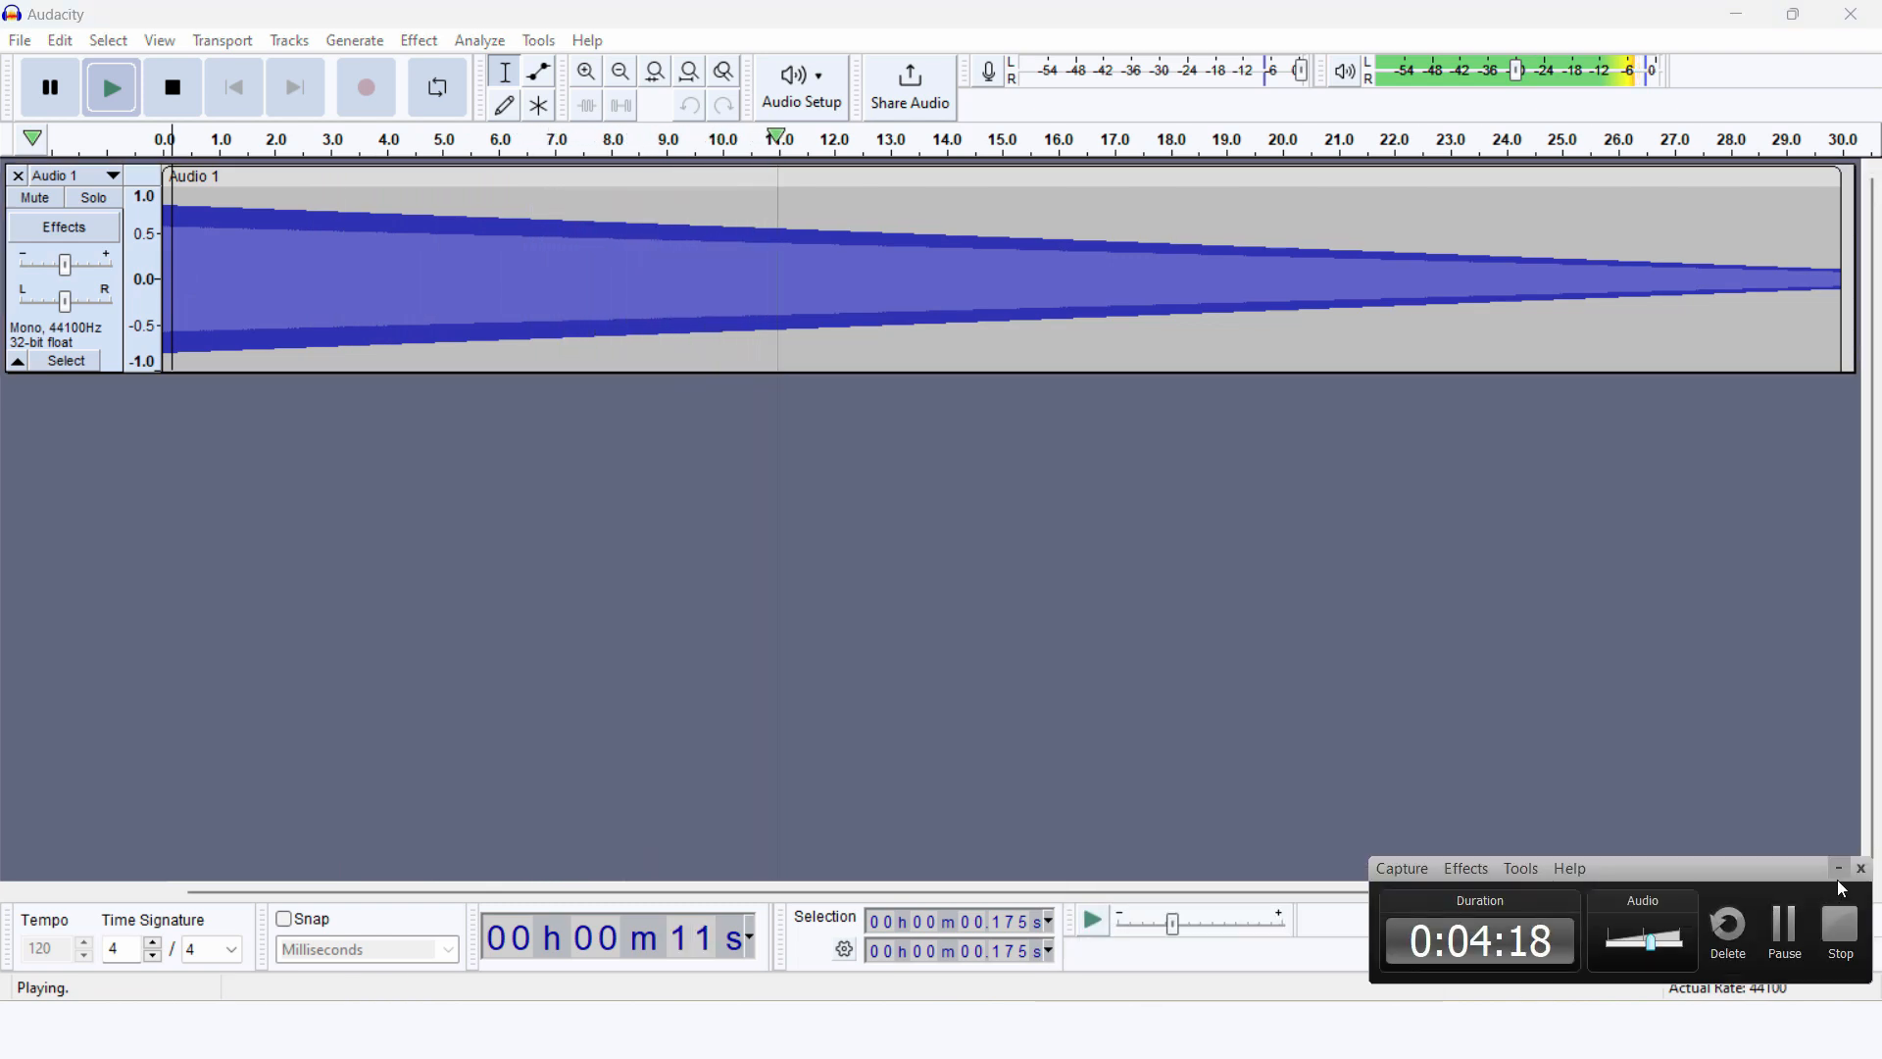
pyautogui.click(534, 537)
pyautogui.press('space')
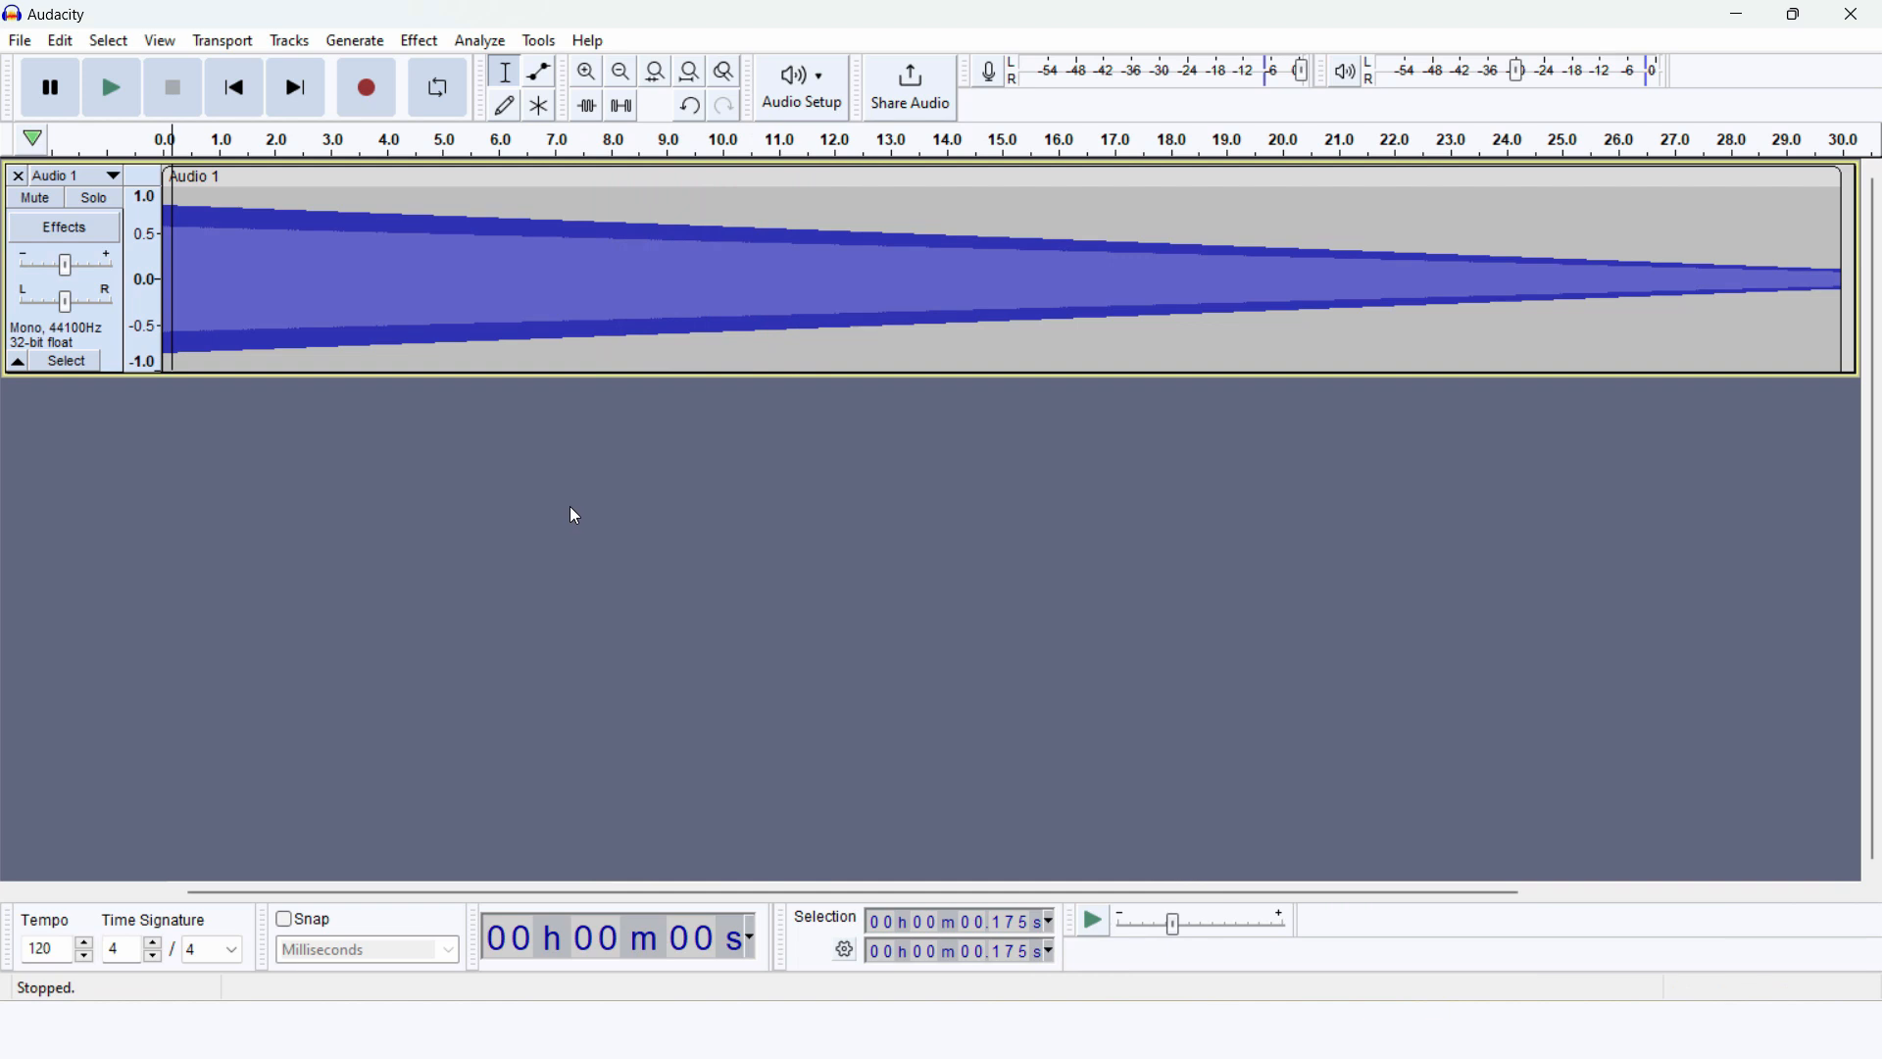
pyautogui.click(17, 175)
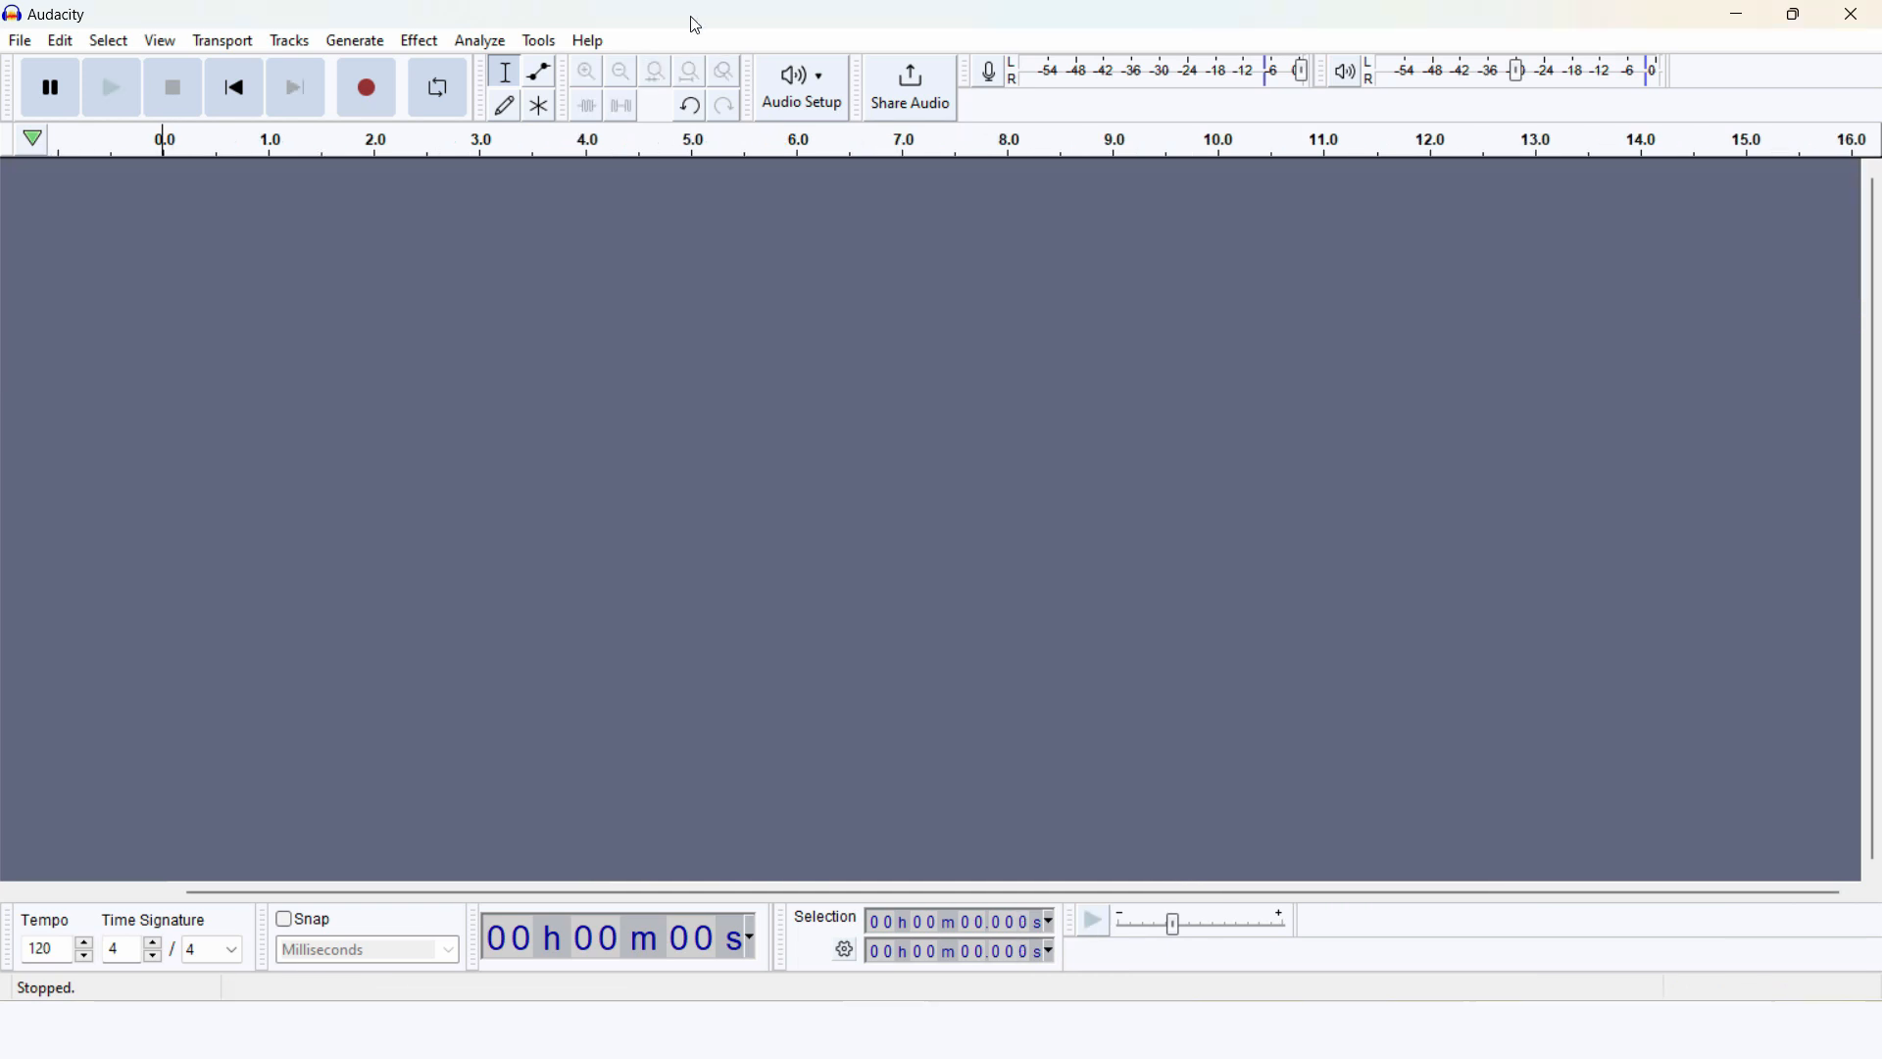
# Generate a new sine chirp with the duration set to 10 seconds
pyautogui.click(355, 41)
pyautogui.click(382, 105)
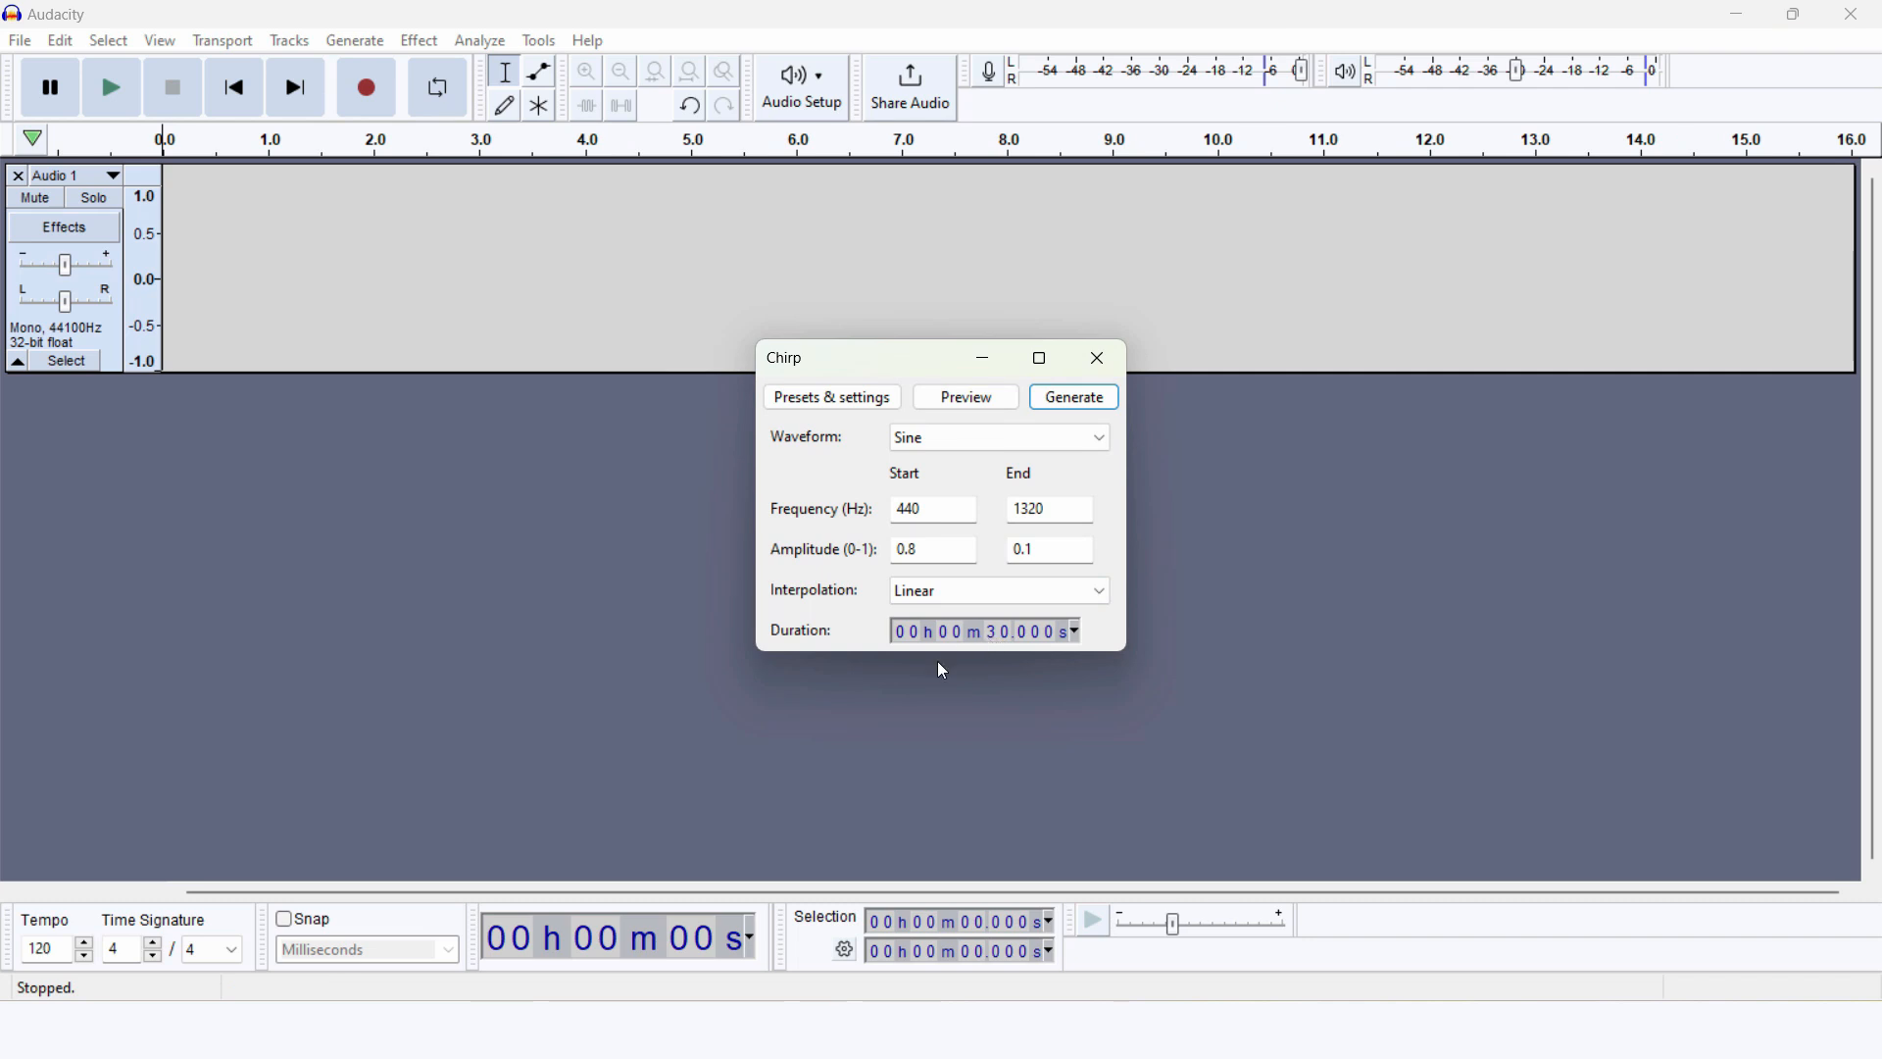
pyautogui.click(1002, 629)
pyautogui.click(1070, 402)
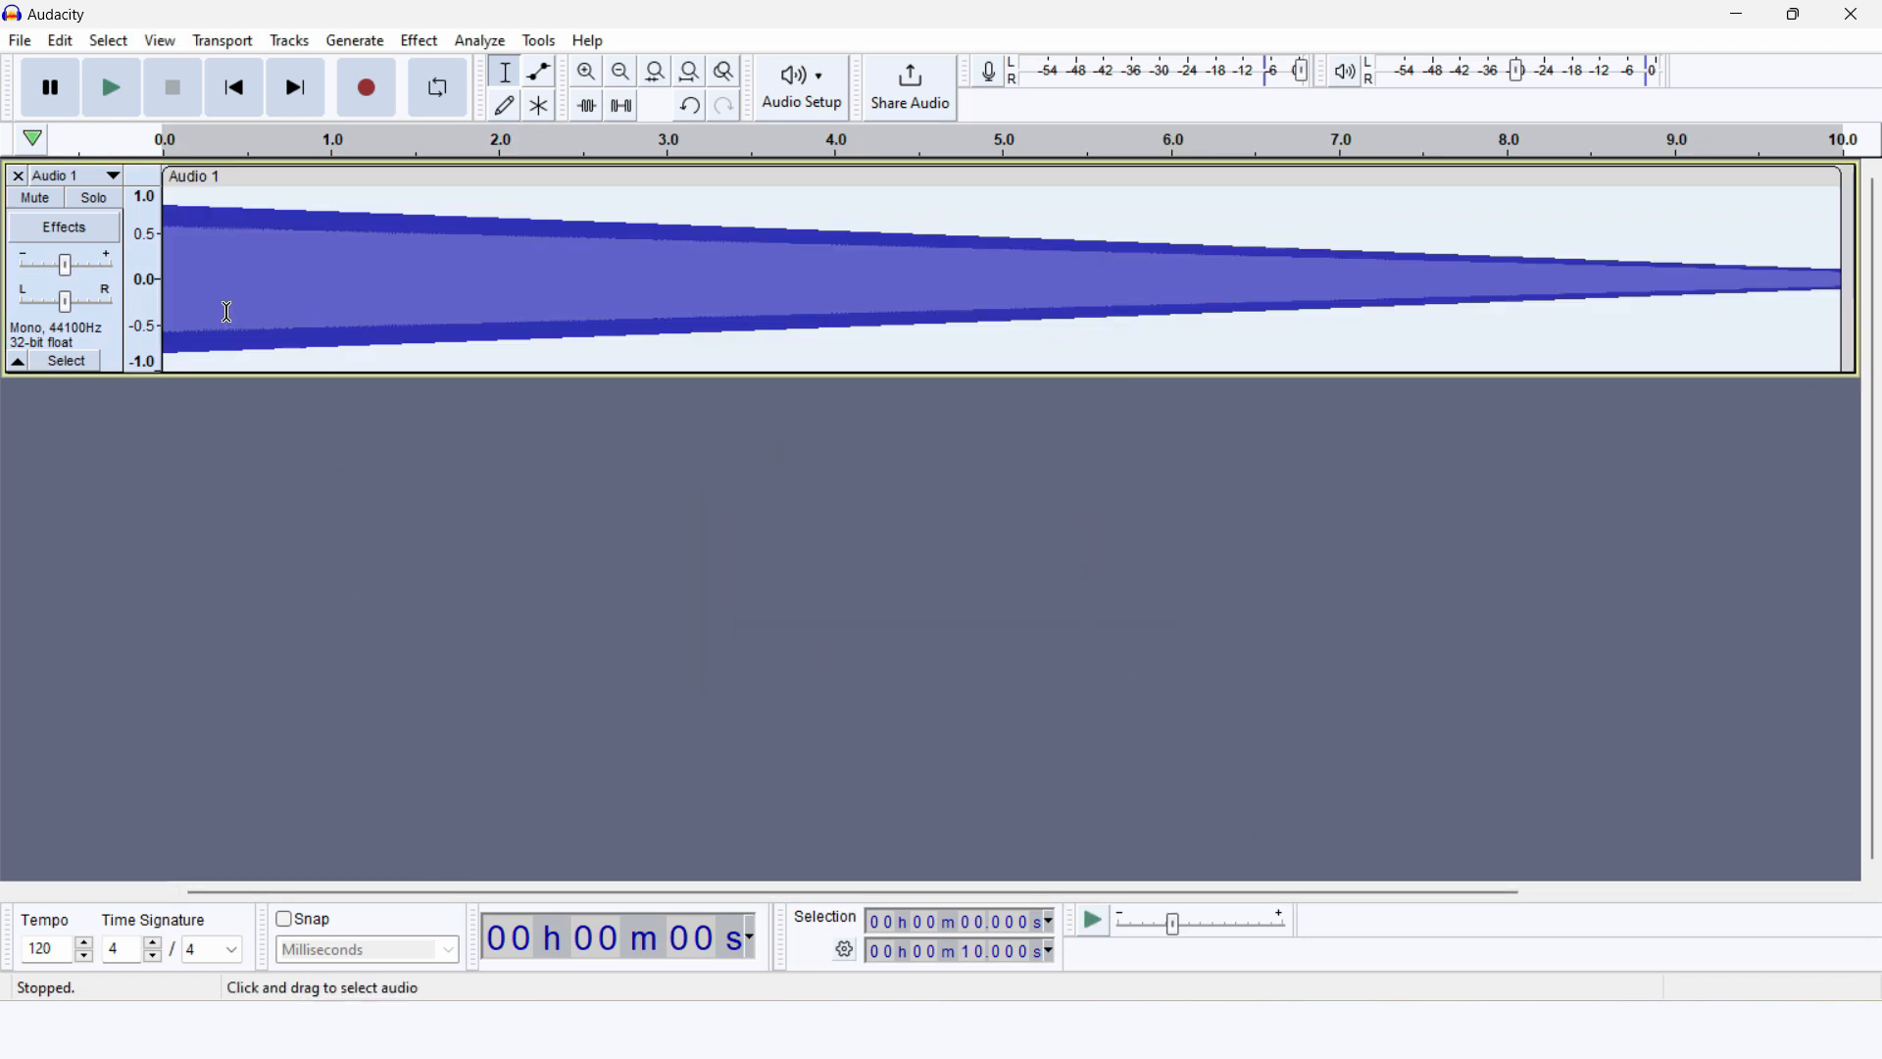
# Generate a new sine chirp with the duration set to 1 second
pyautogui.click(355, 40)
pyautogui.click(387, 138)
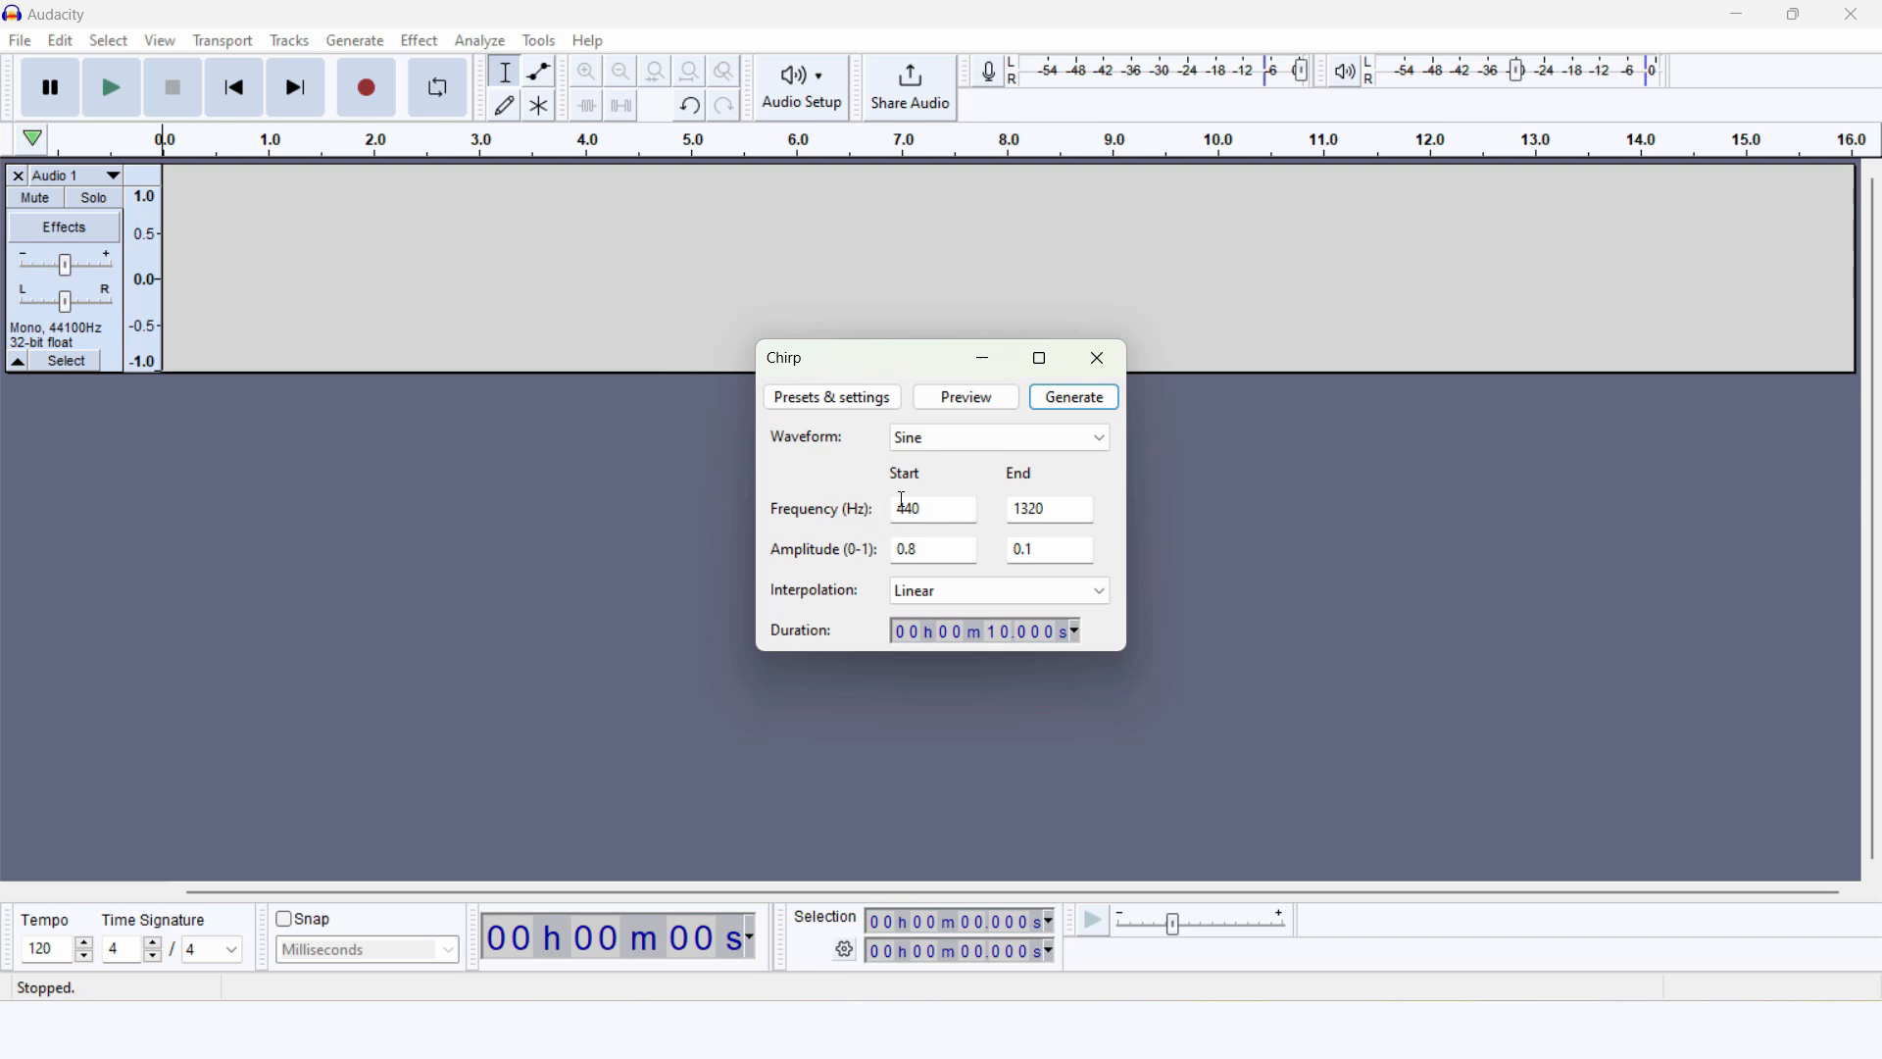
pyautogui.moveTo(1061, 511); pyautogui.dragTo(1024, 507)
pyautogui.click(996, 637)
pyautogui.write('0')
pyautogui.click(1074, 396)
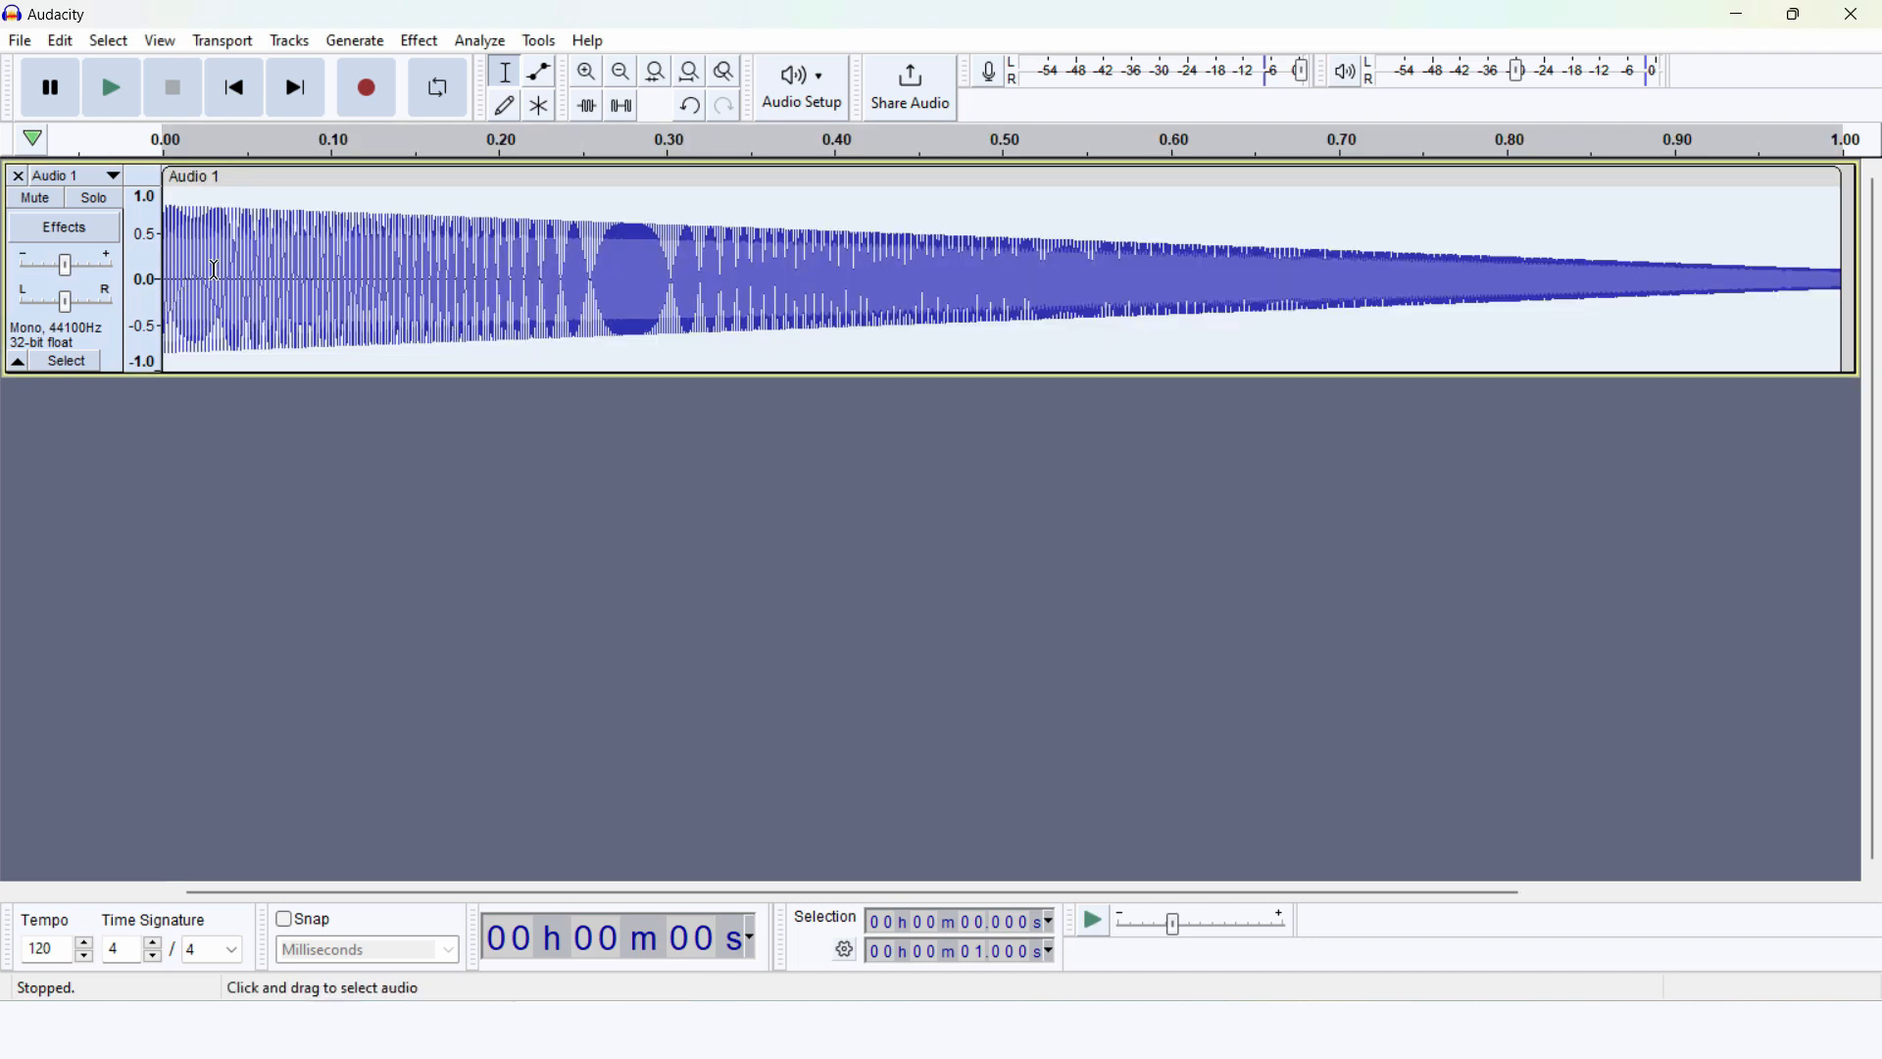
# Play the 1-second chirp repeatedly from near its start to hear the generated sound
pyautogui.click(178, 272)
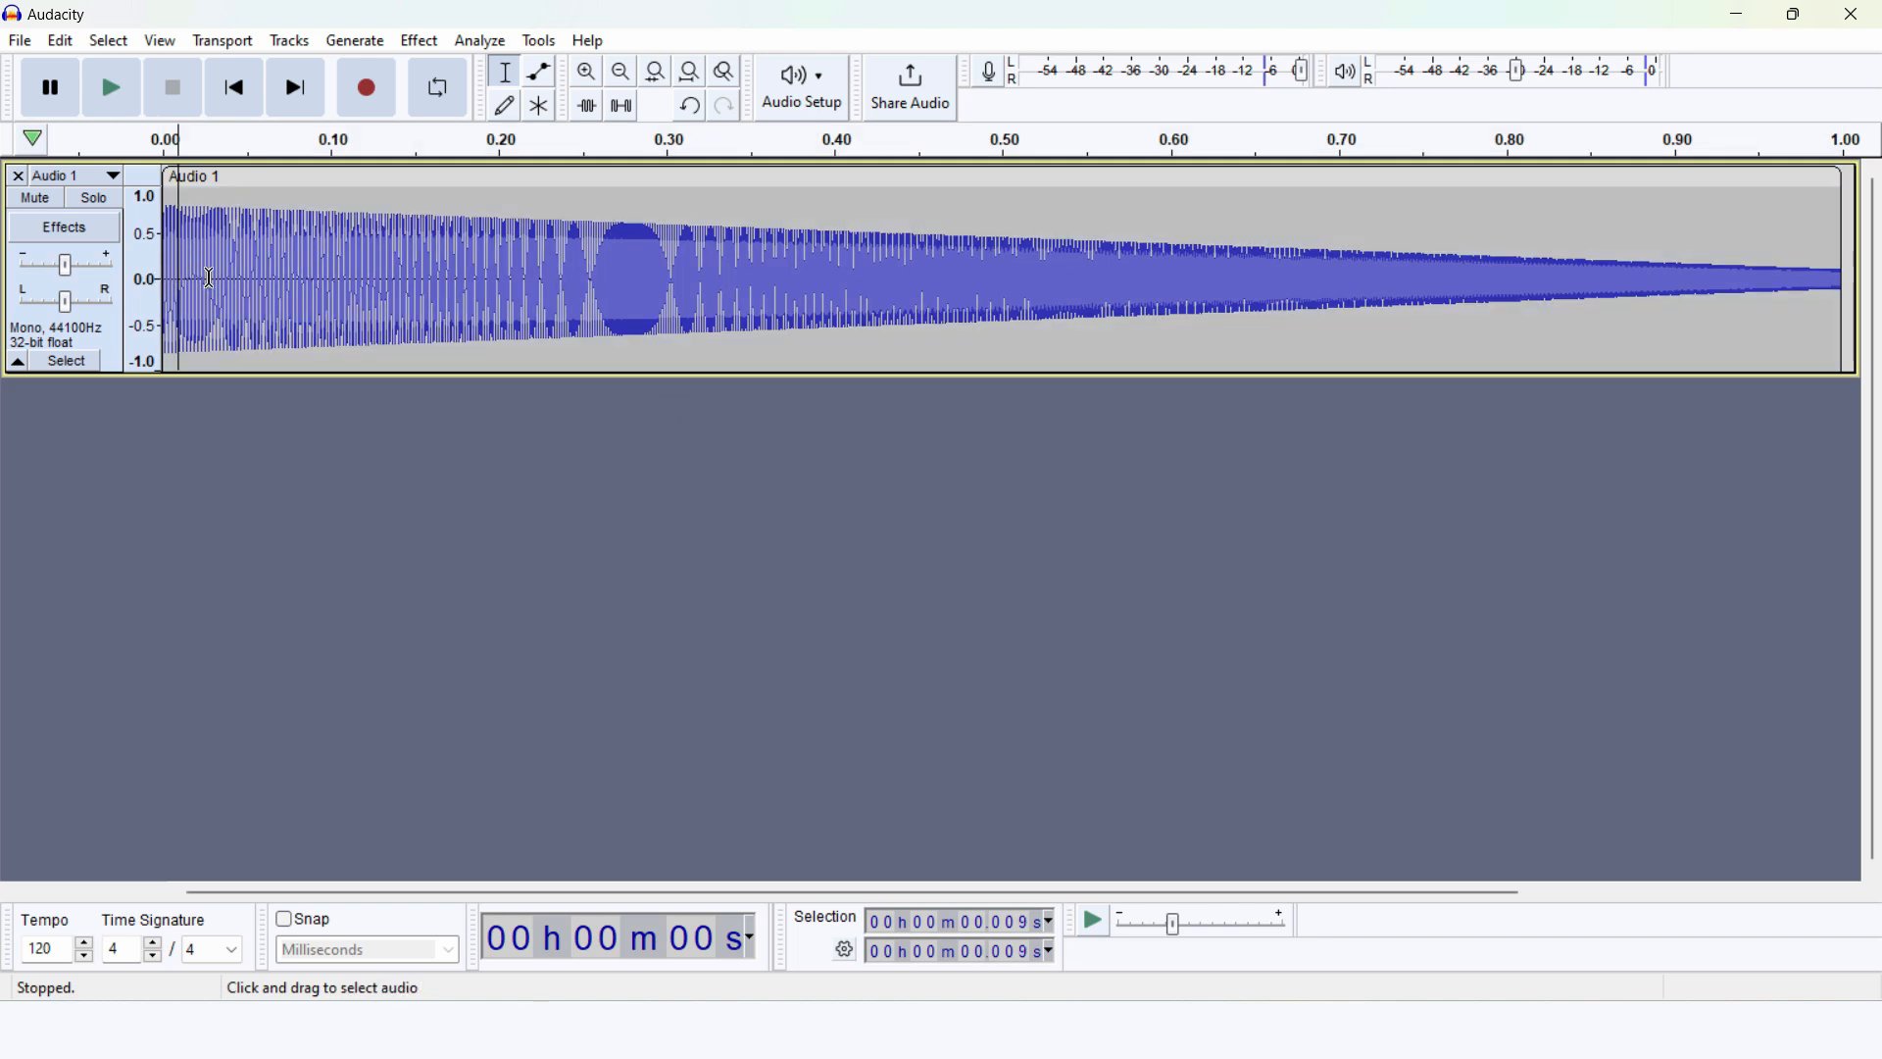
pyautogui.press('space')
pyautogui.press('space')
pyautogui.click(215, 284)
pyautogui.press('space')
# Reopen the Chirp generator, dismiss it without generating, and remove the chirp track
pyautogui.click(420, 41)
pyautogui.moveTo(355, 41)
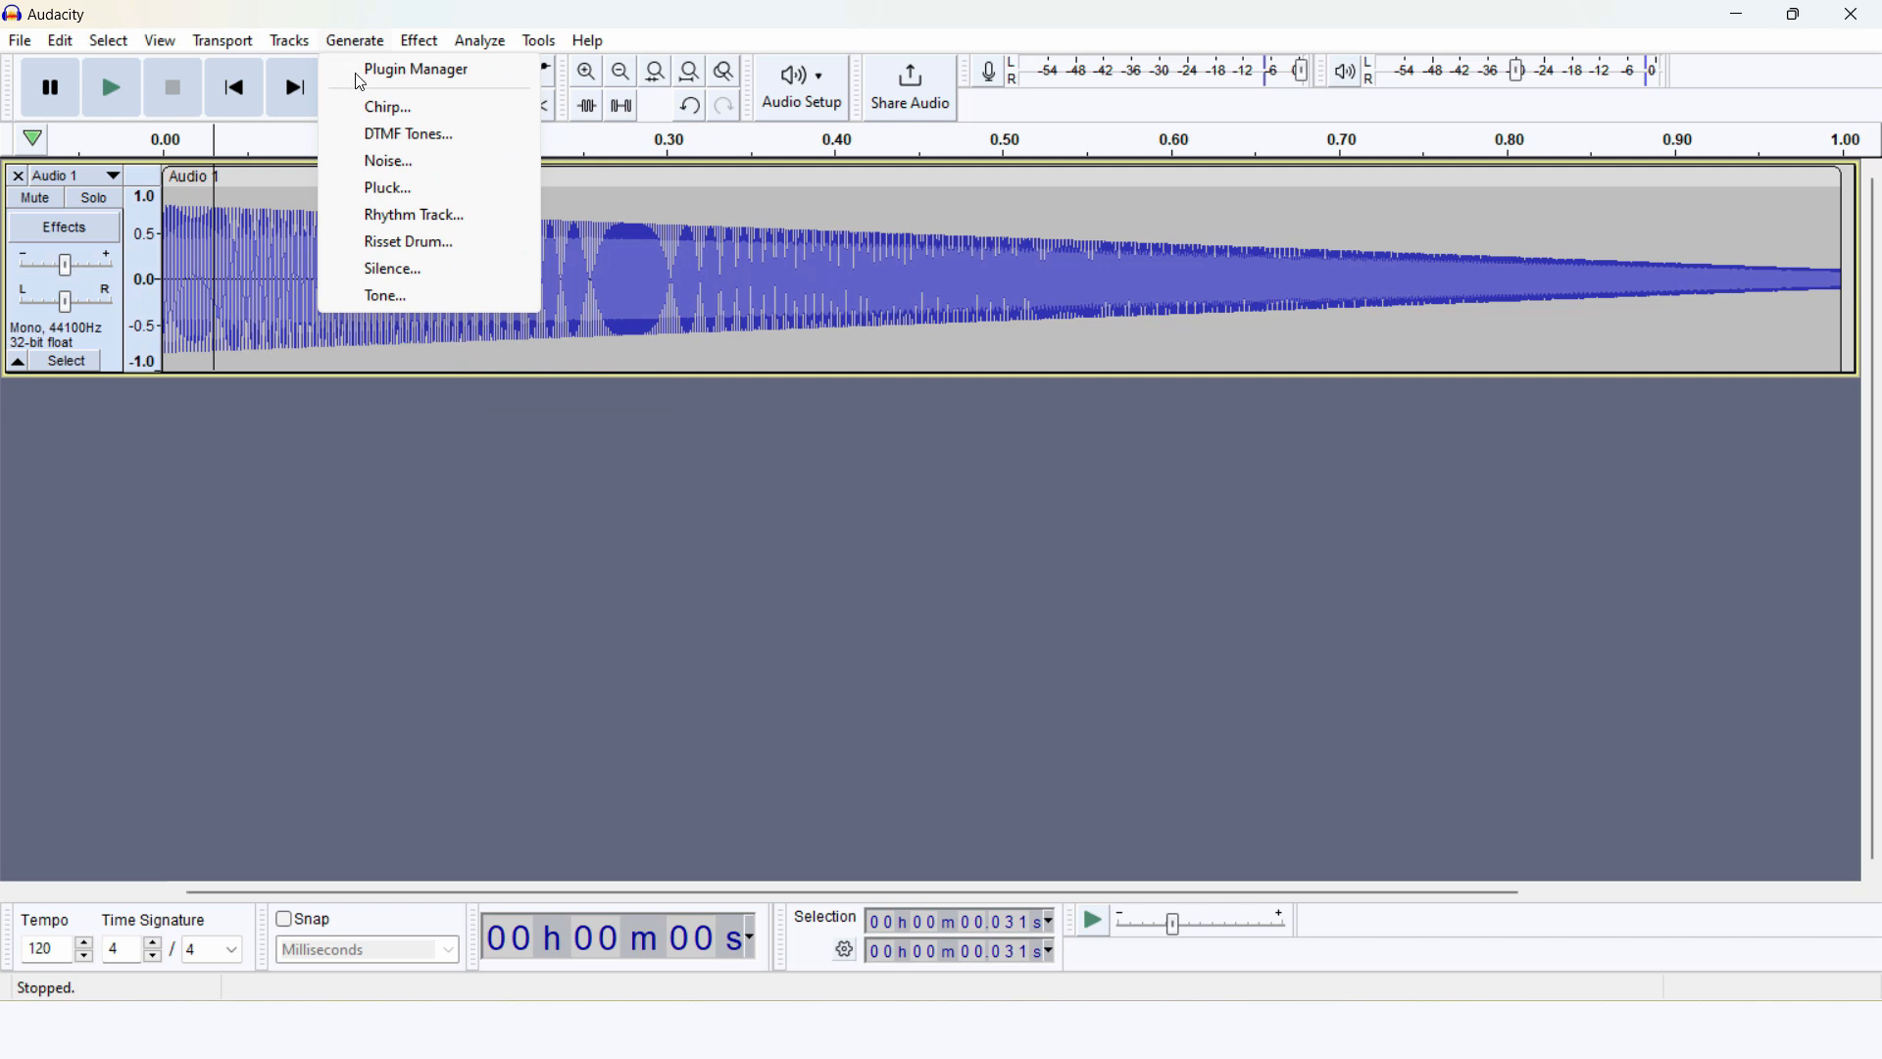
pyautogui.click(387, 110)
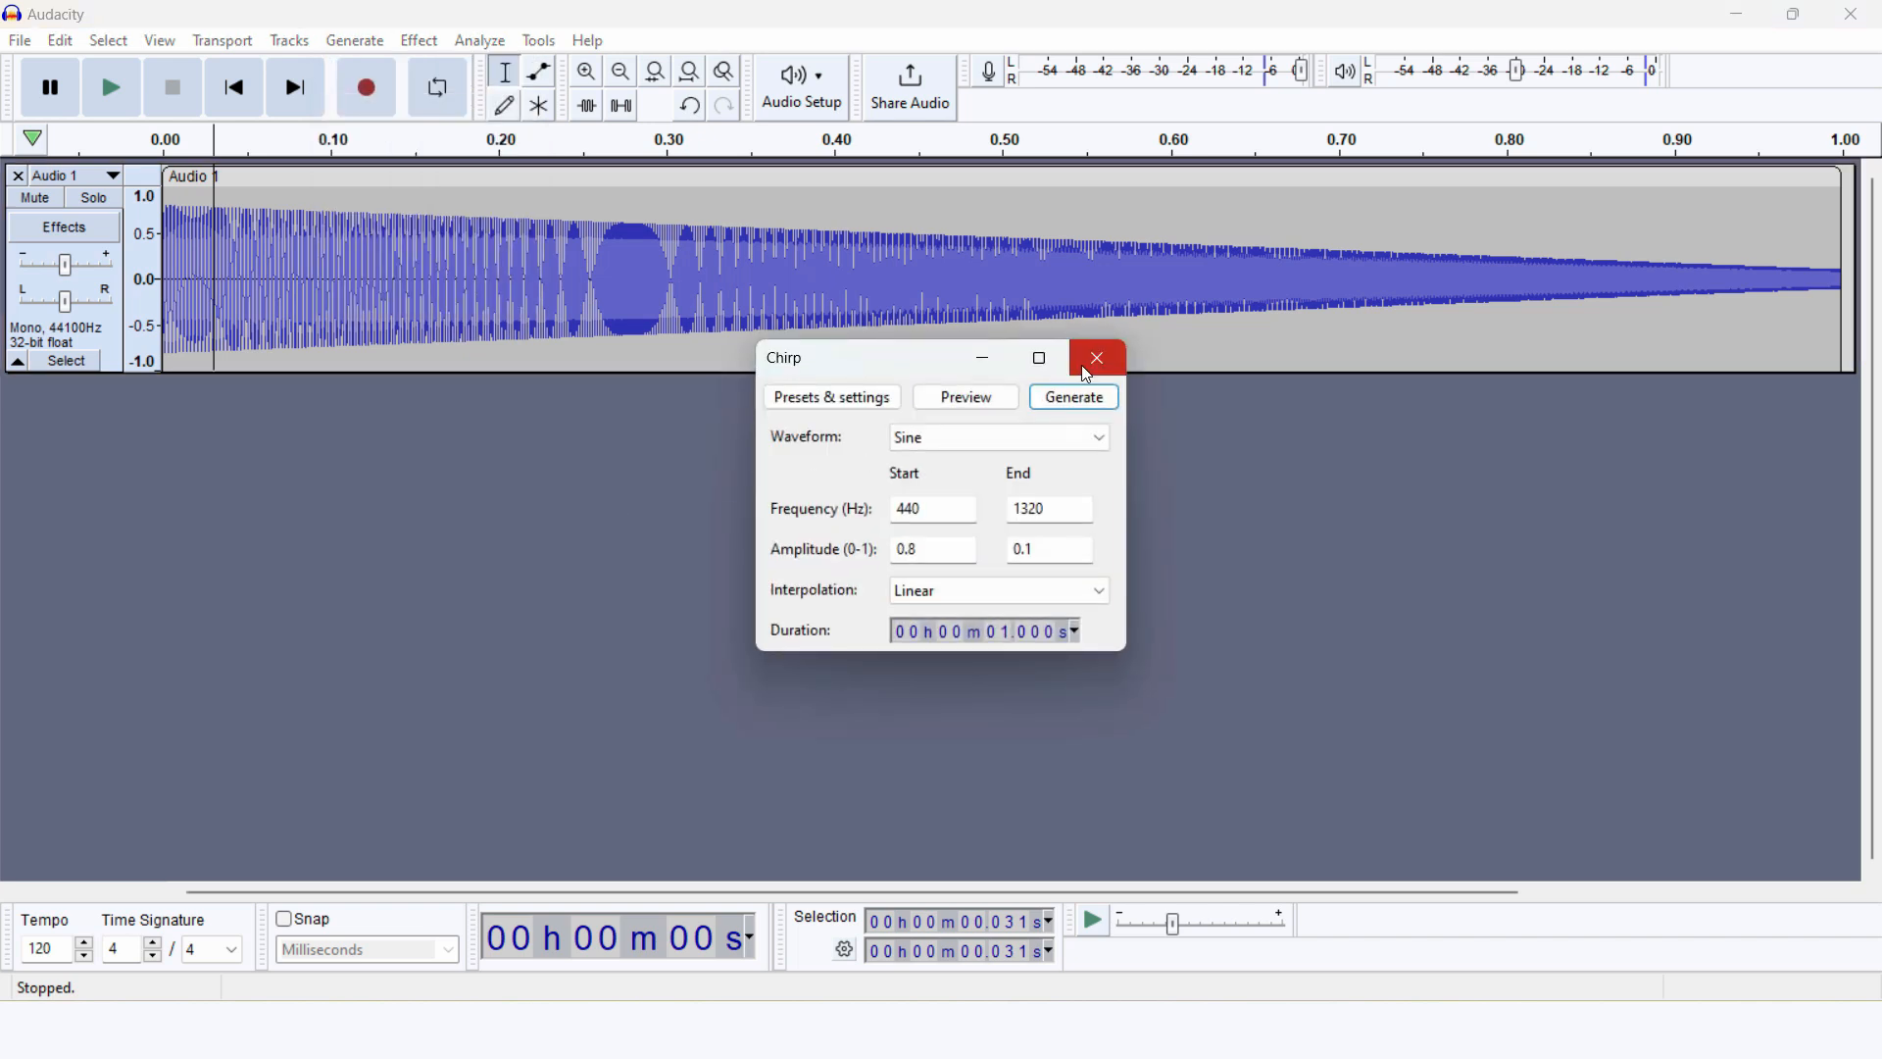
pyautogui.click(1080, 364)
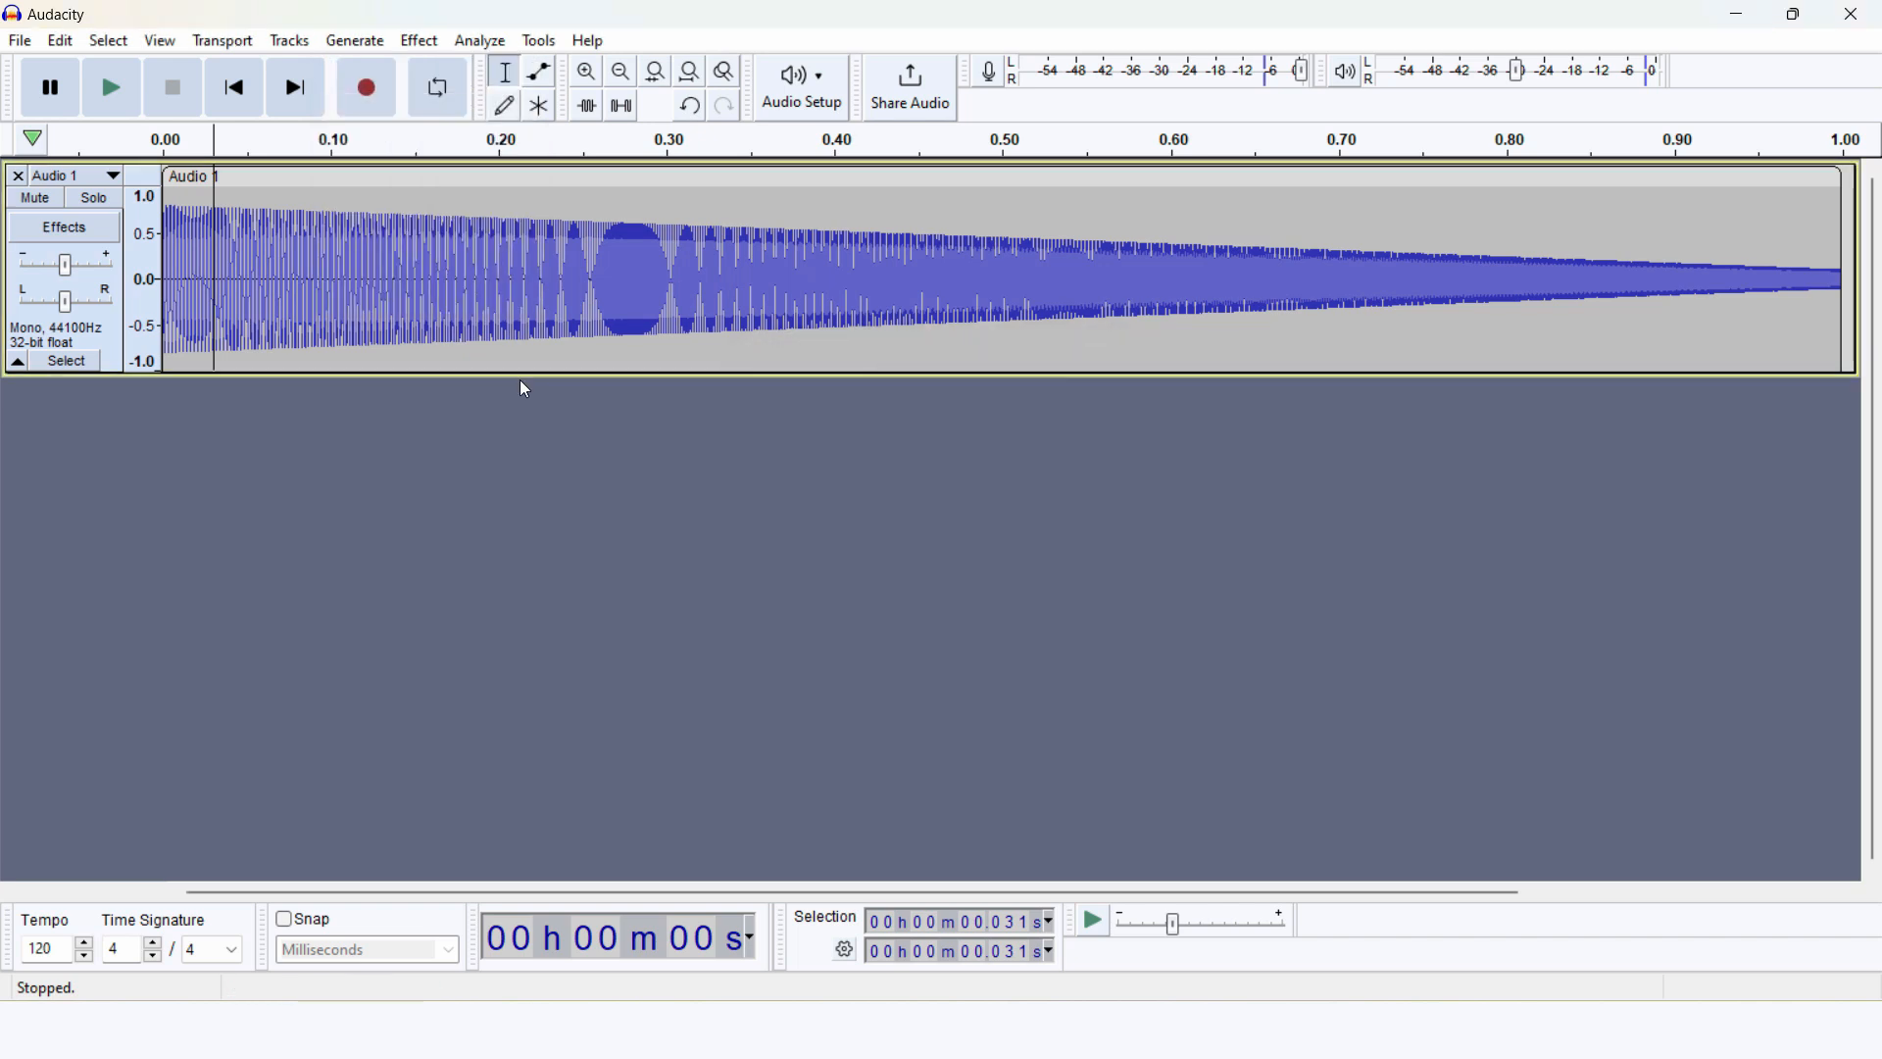
pyautogui.click(18, 178)
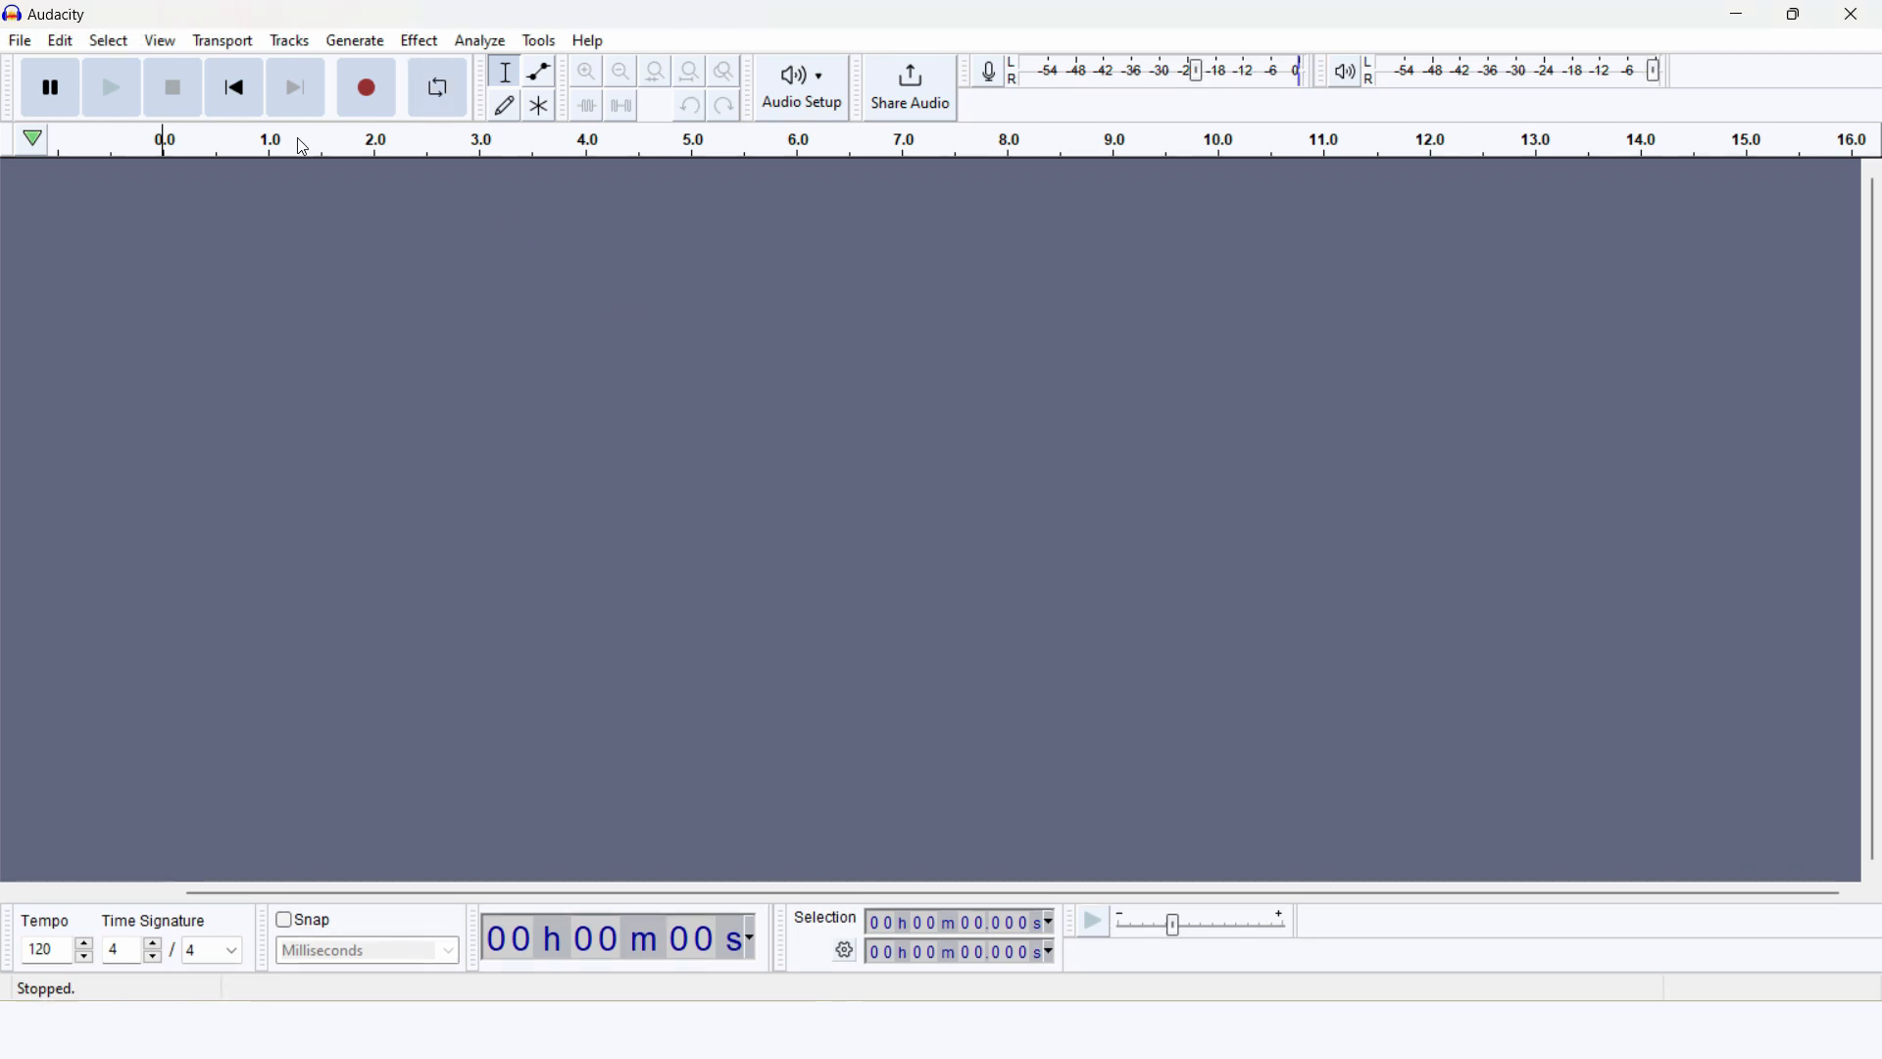
# Open the DTMF Tones generator and load its factory default preset
pyautogui.click(364, 41)
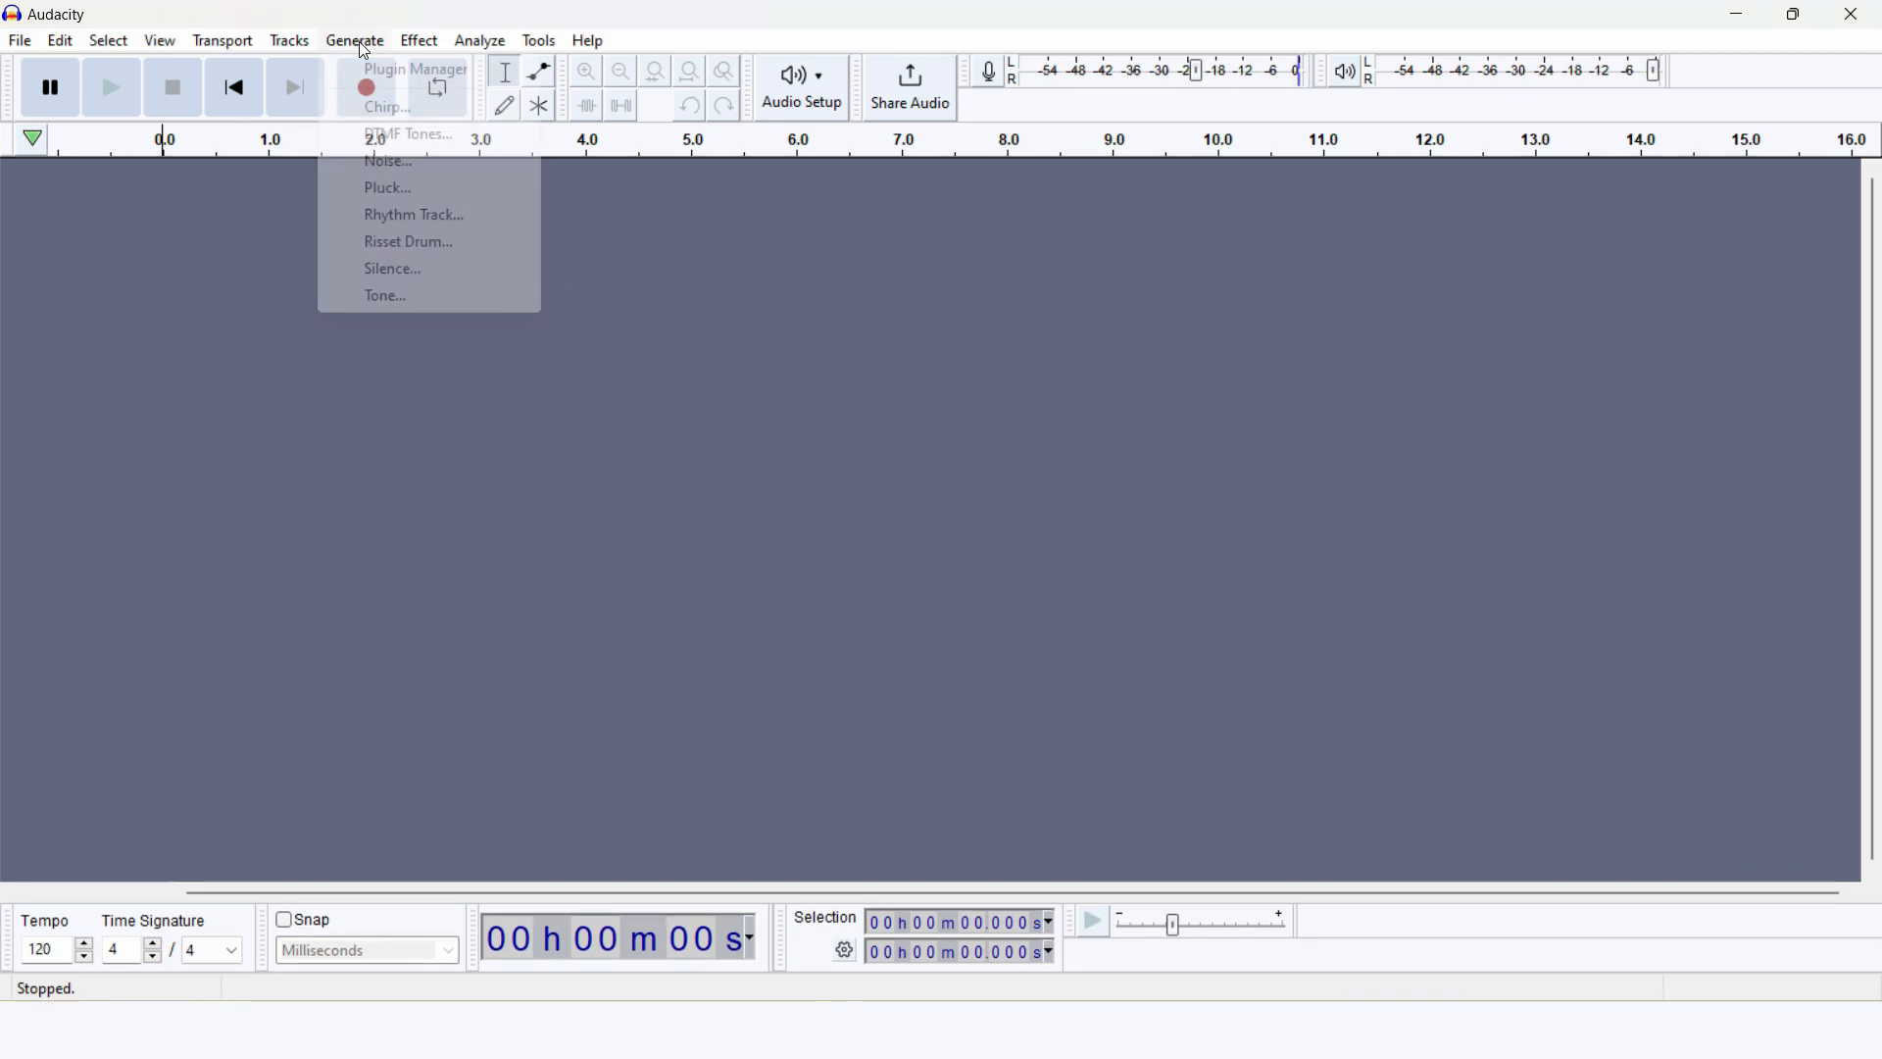
pyautogui.click(457, 145)
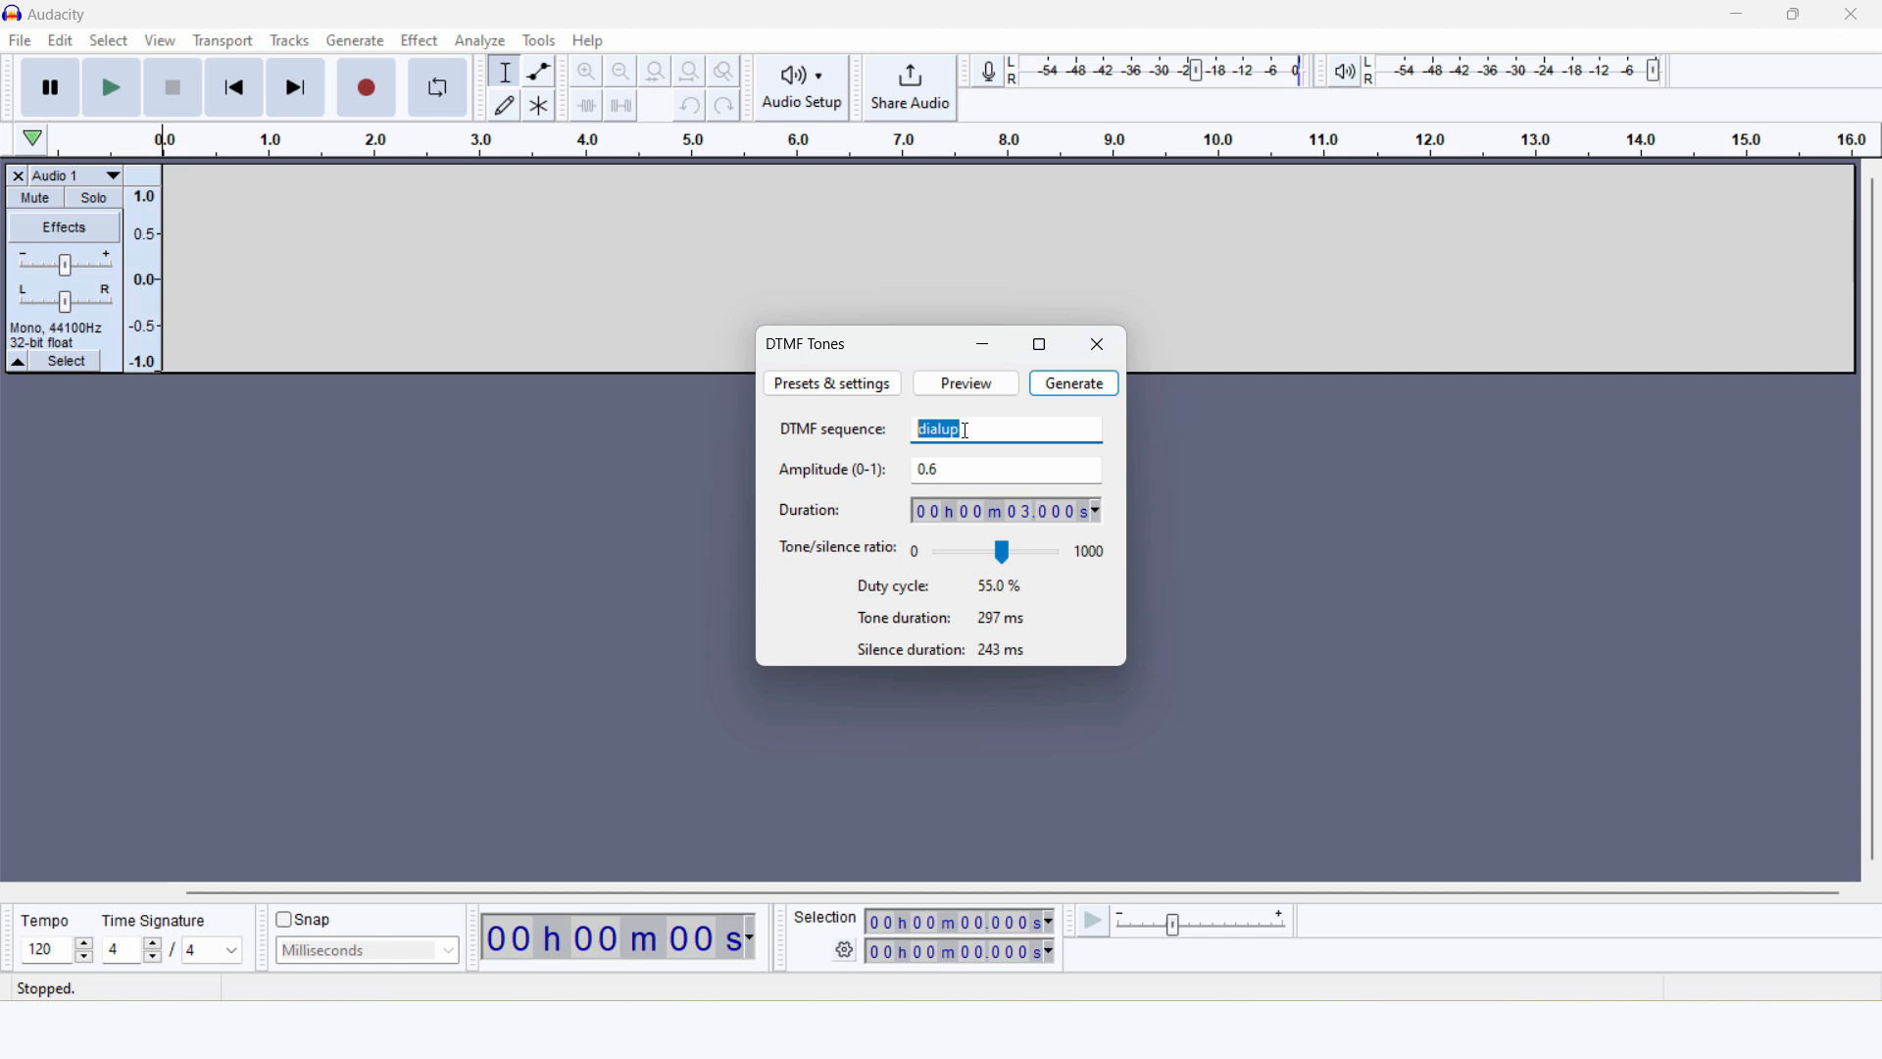
pyautogui.click(834, 389)
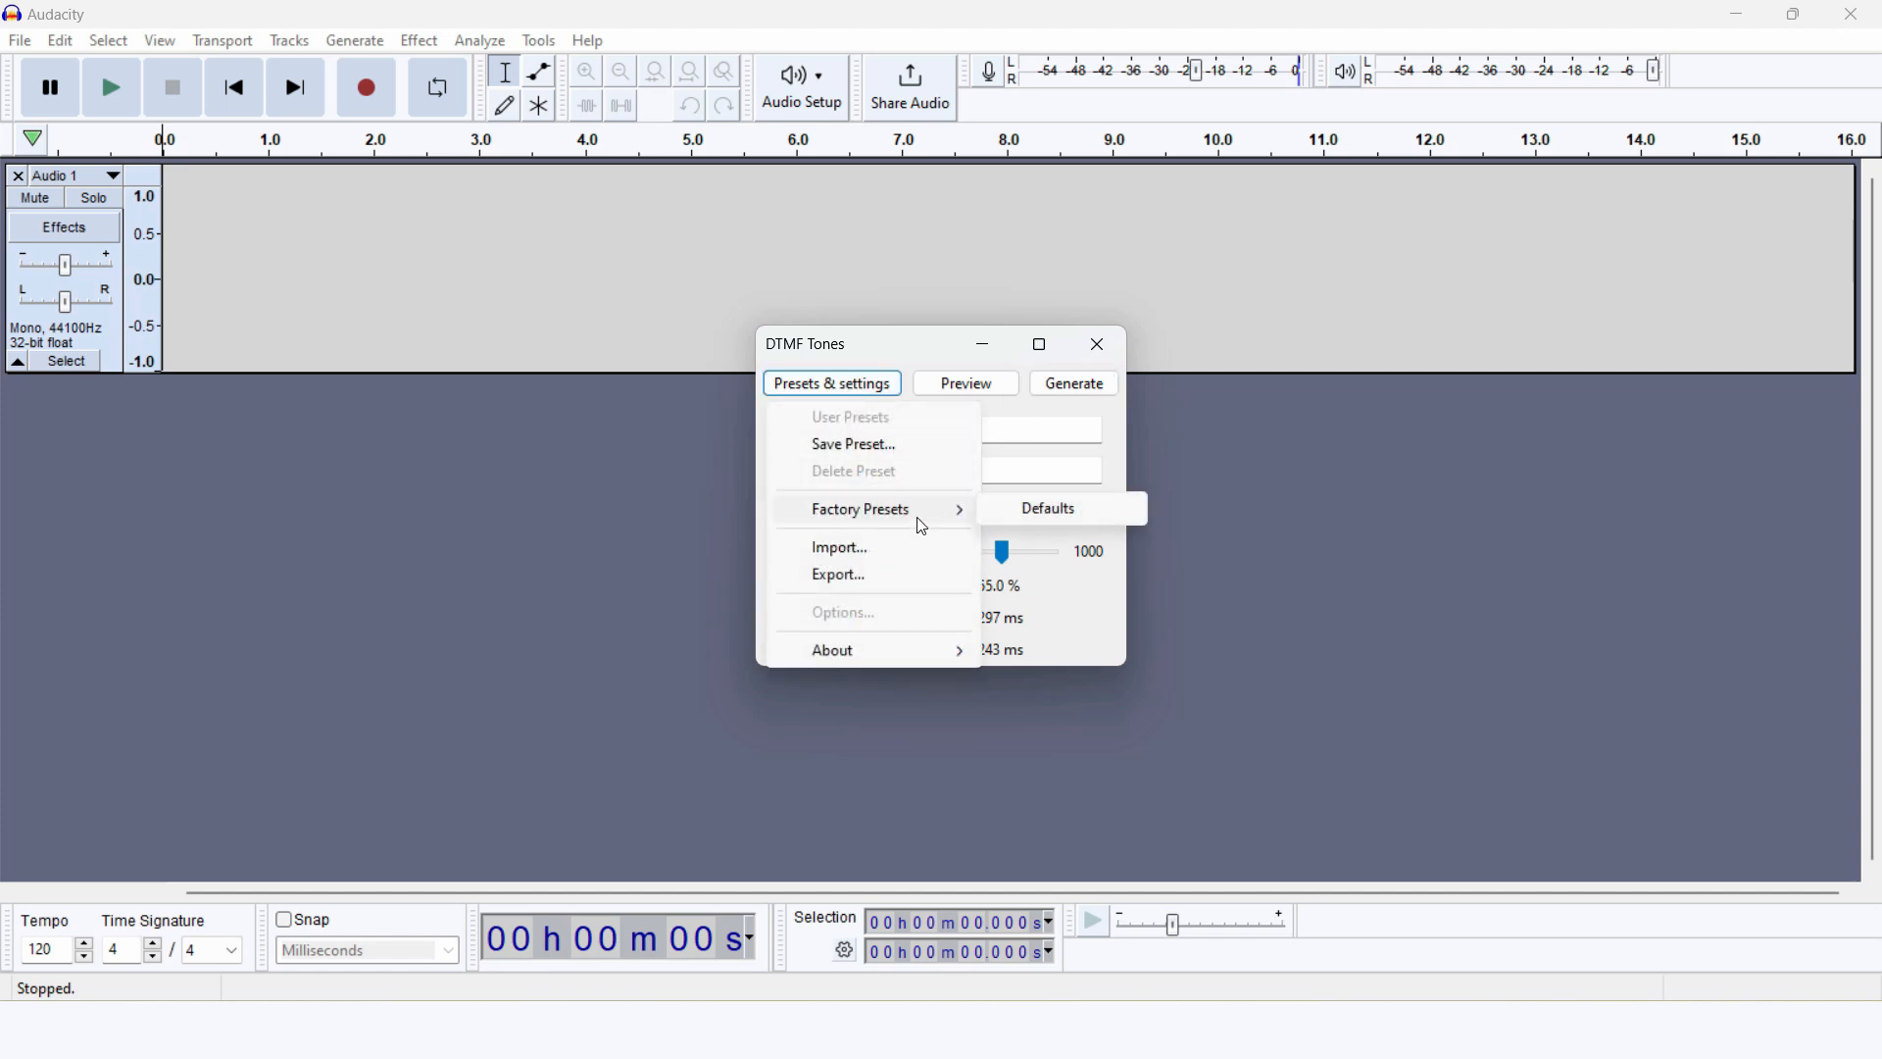
pyautogui.click(941, 509)
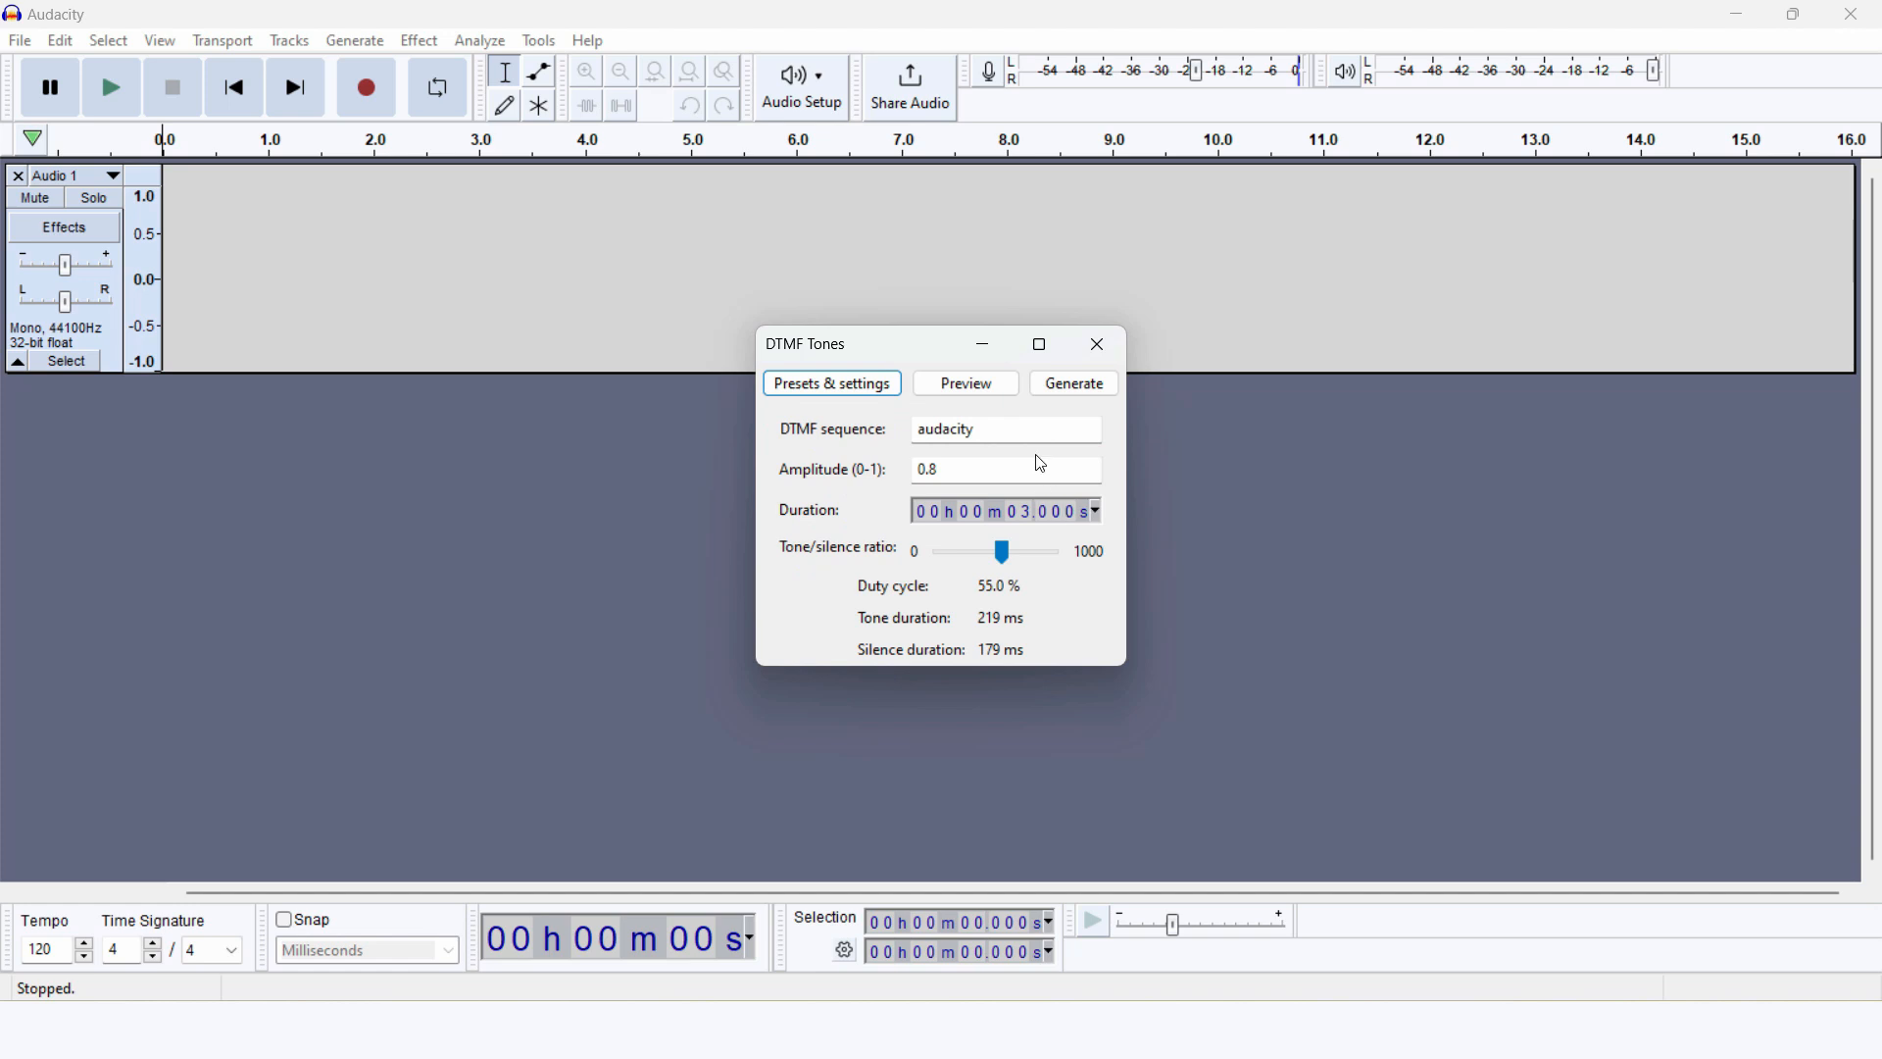
# Set the DTMF sequence to "dialuptone" and preview the tones
pyautogui.doubleClick(990, 431)
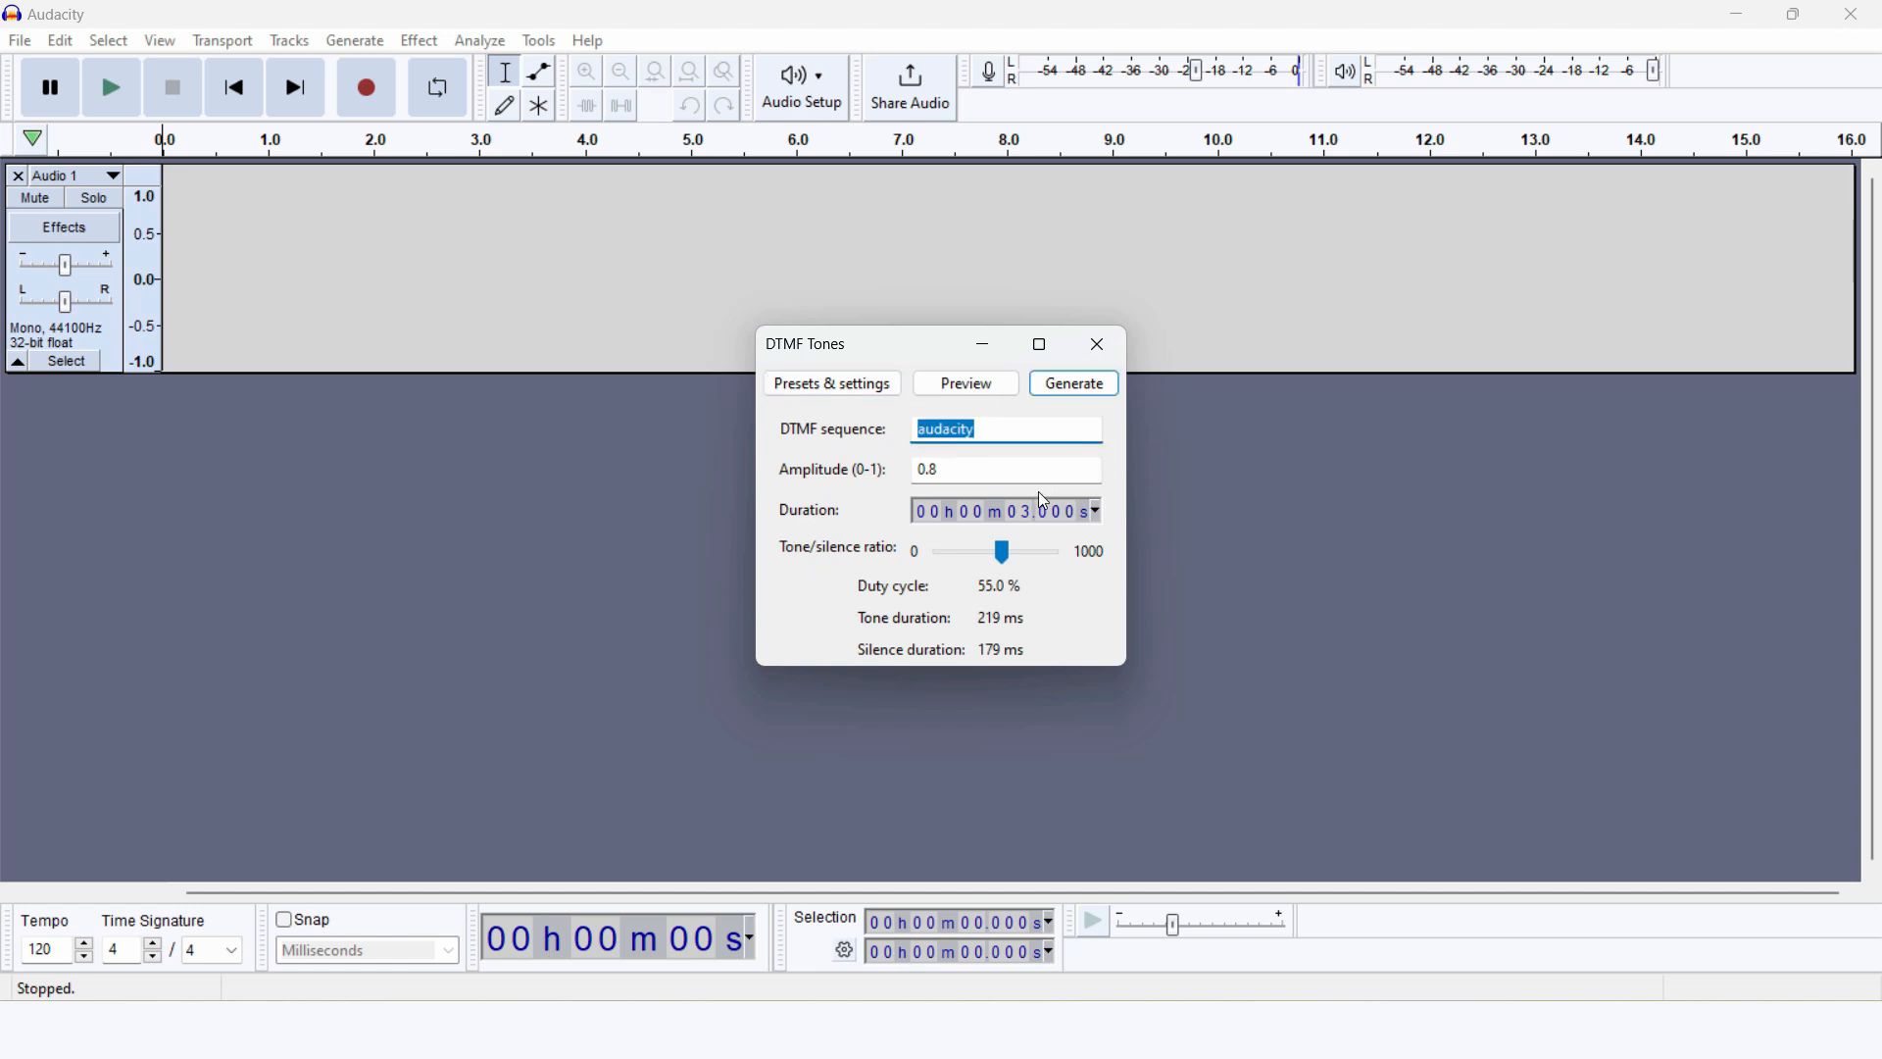
pyautogui.write('dialuptone')
pyautogui.click(982, 390)
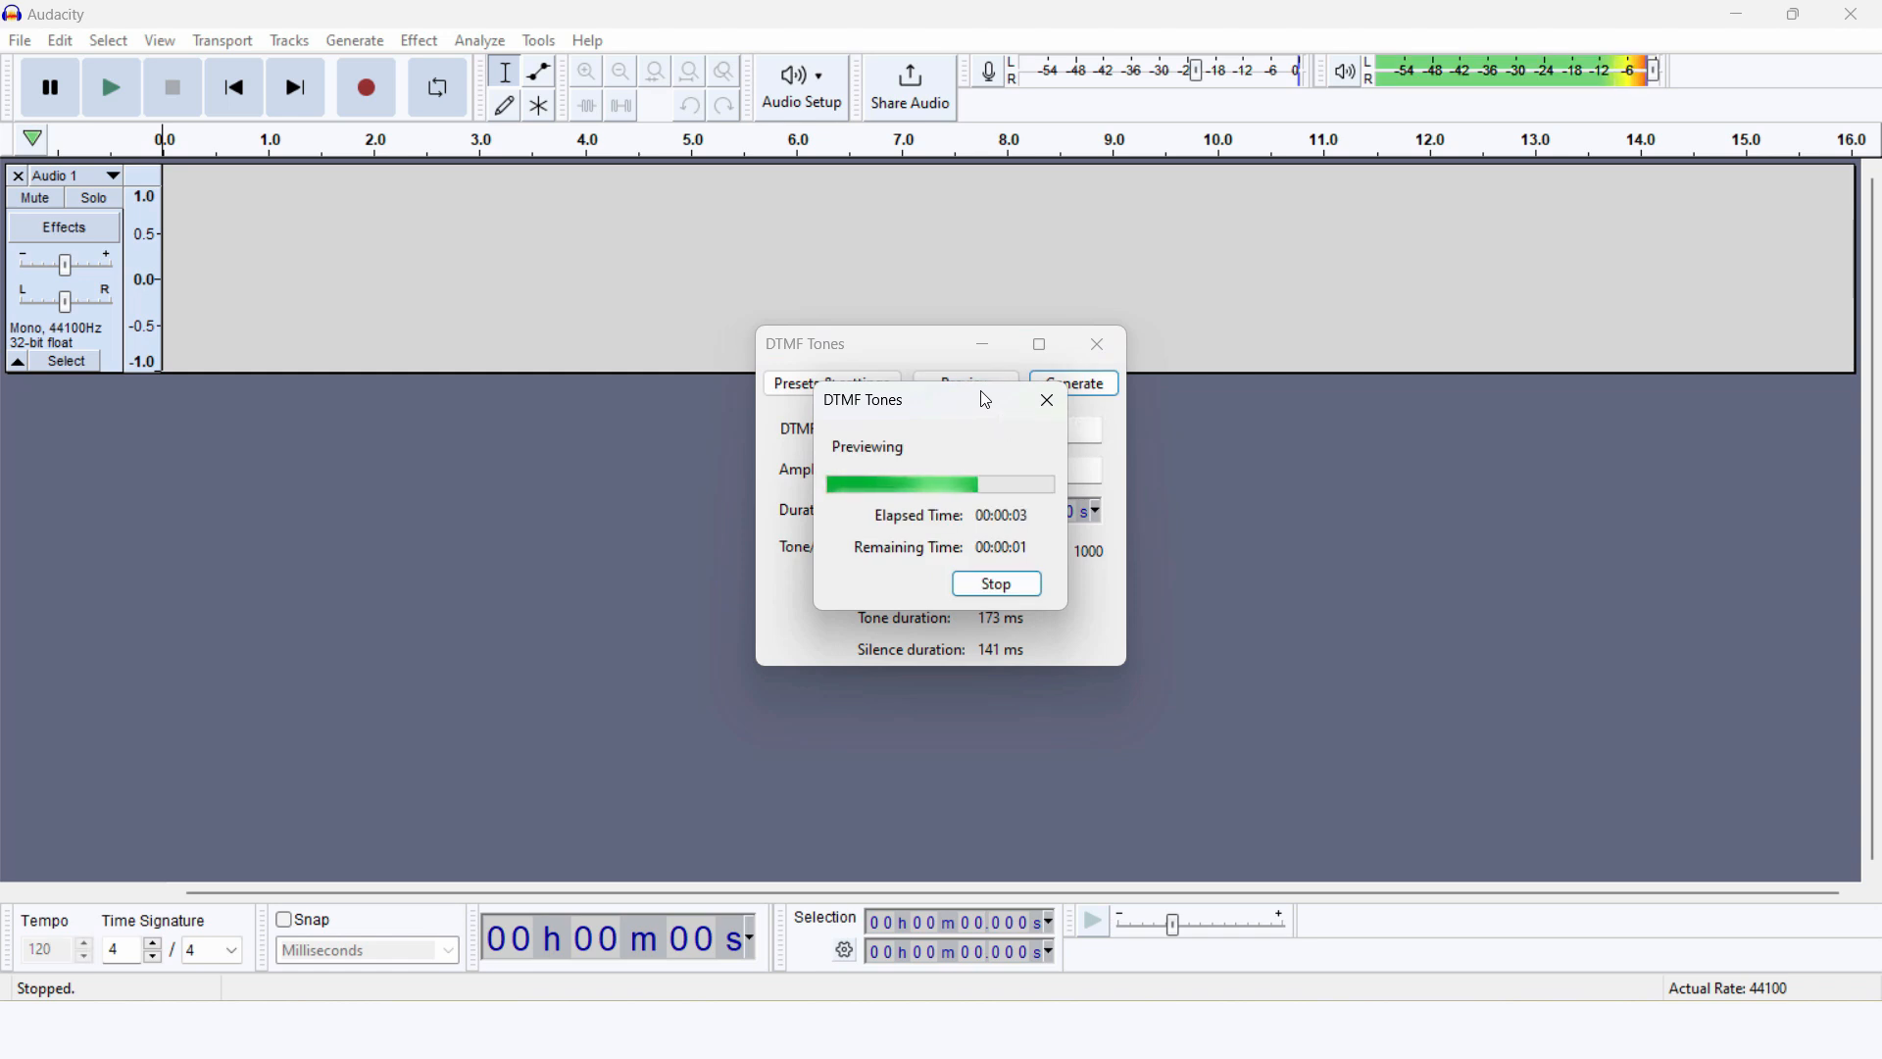
# Generate the "dialuptone" DTMF tones with a 1-second duration and 0.6 amplitude, and play them
pyautogui.click(1027, 522)
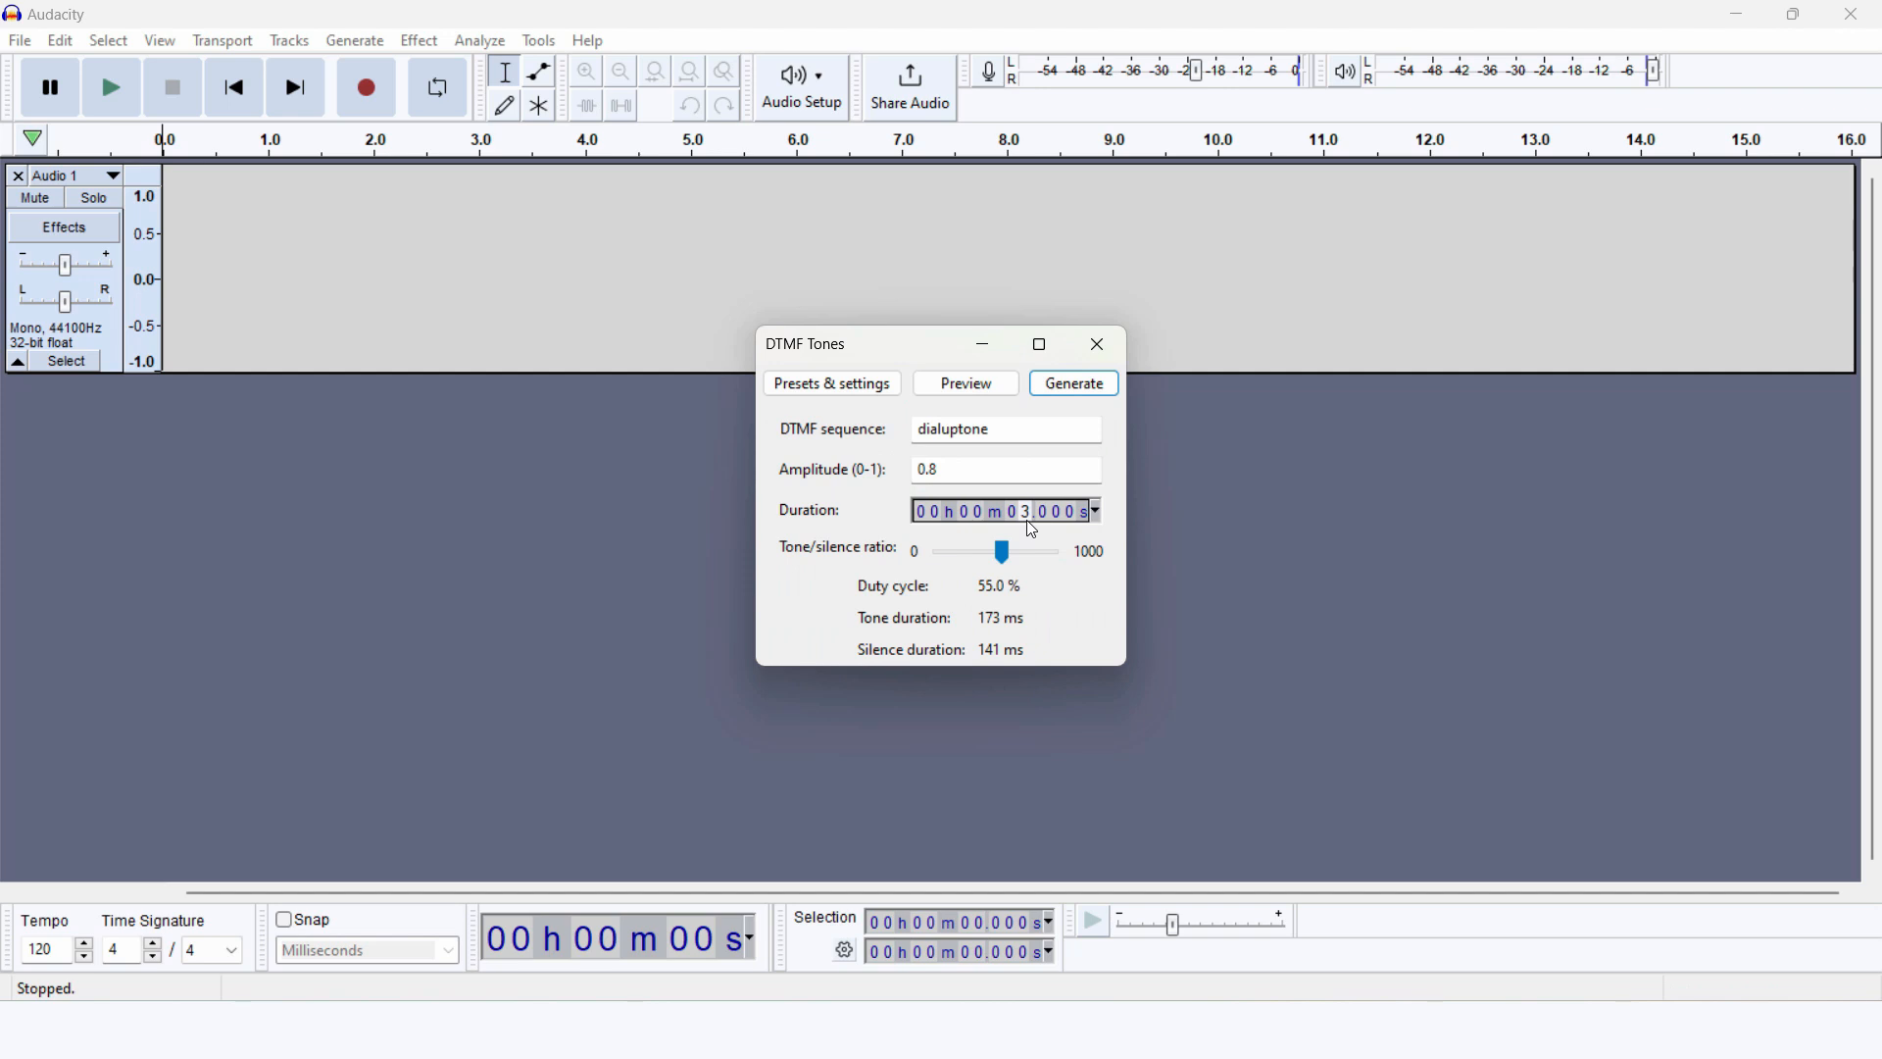
pyautogui.write('1')
pyautogui.click(991, 391)
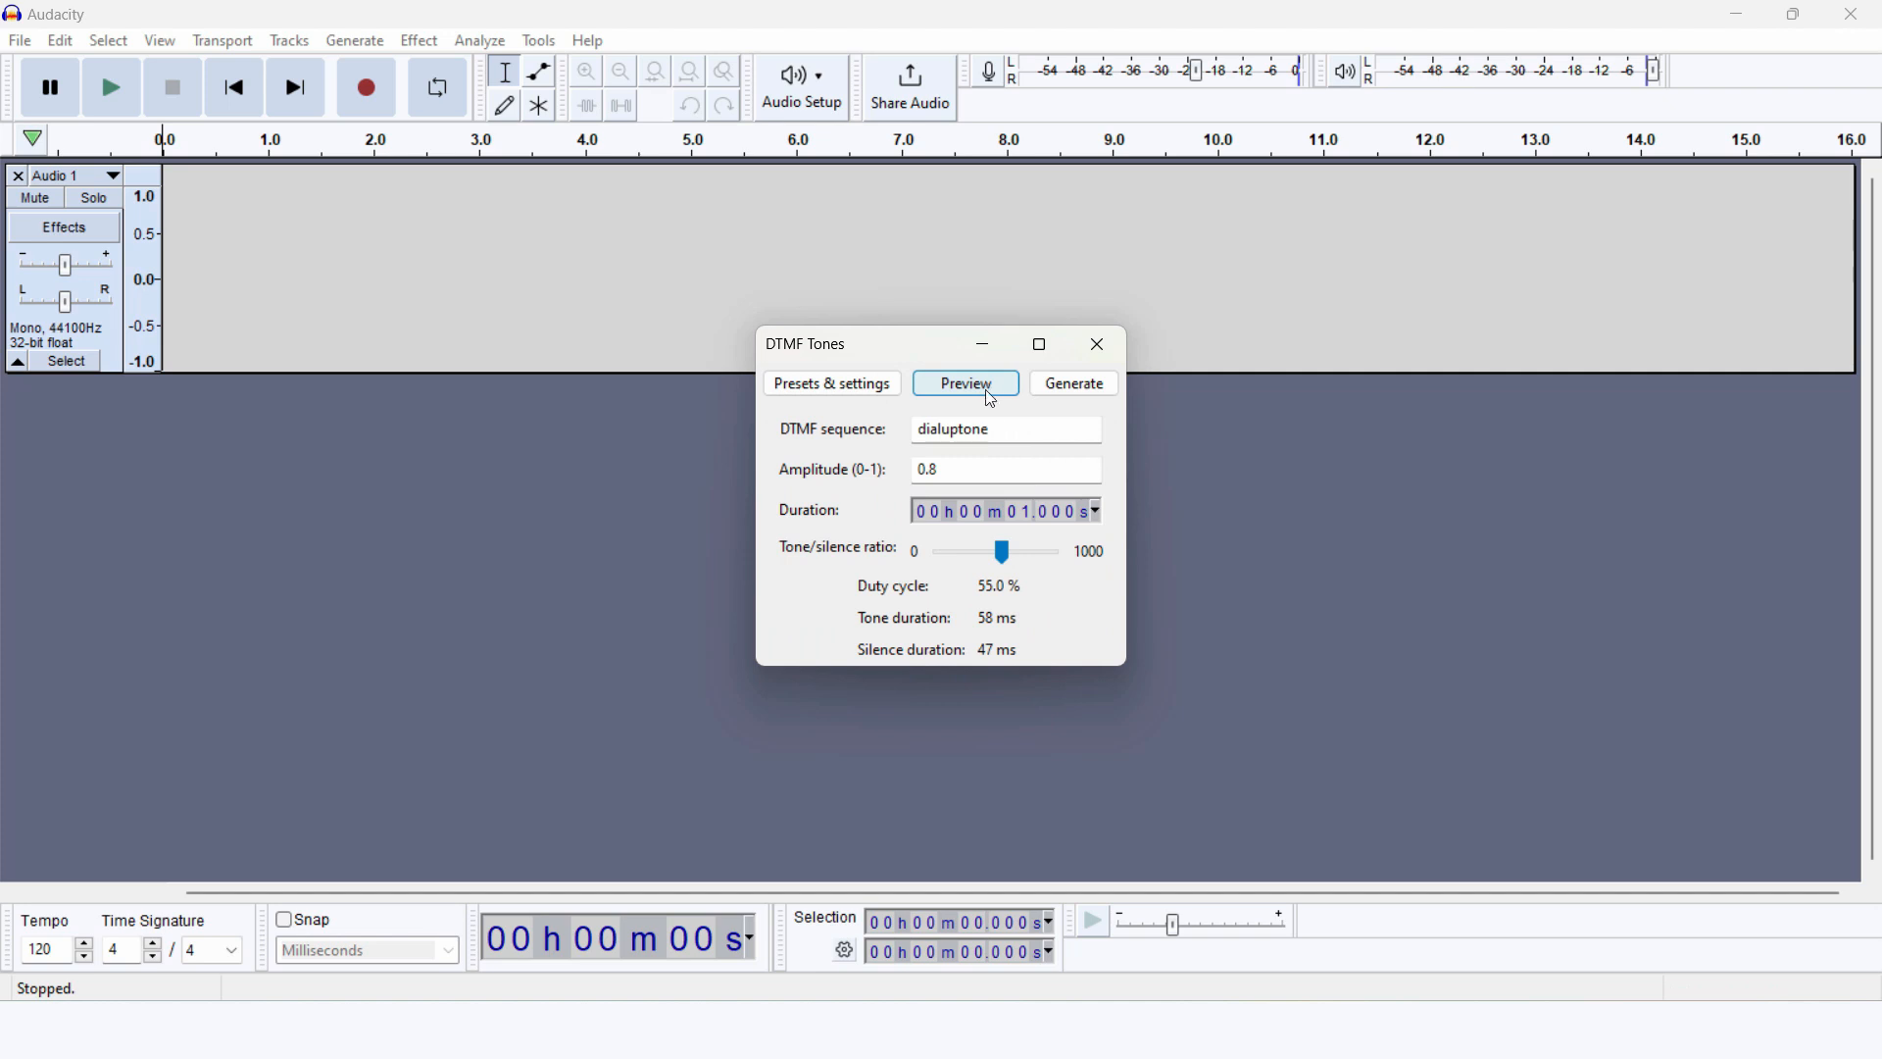
pyautogui.click(963, 474)
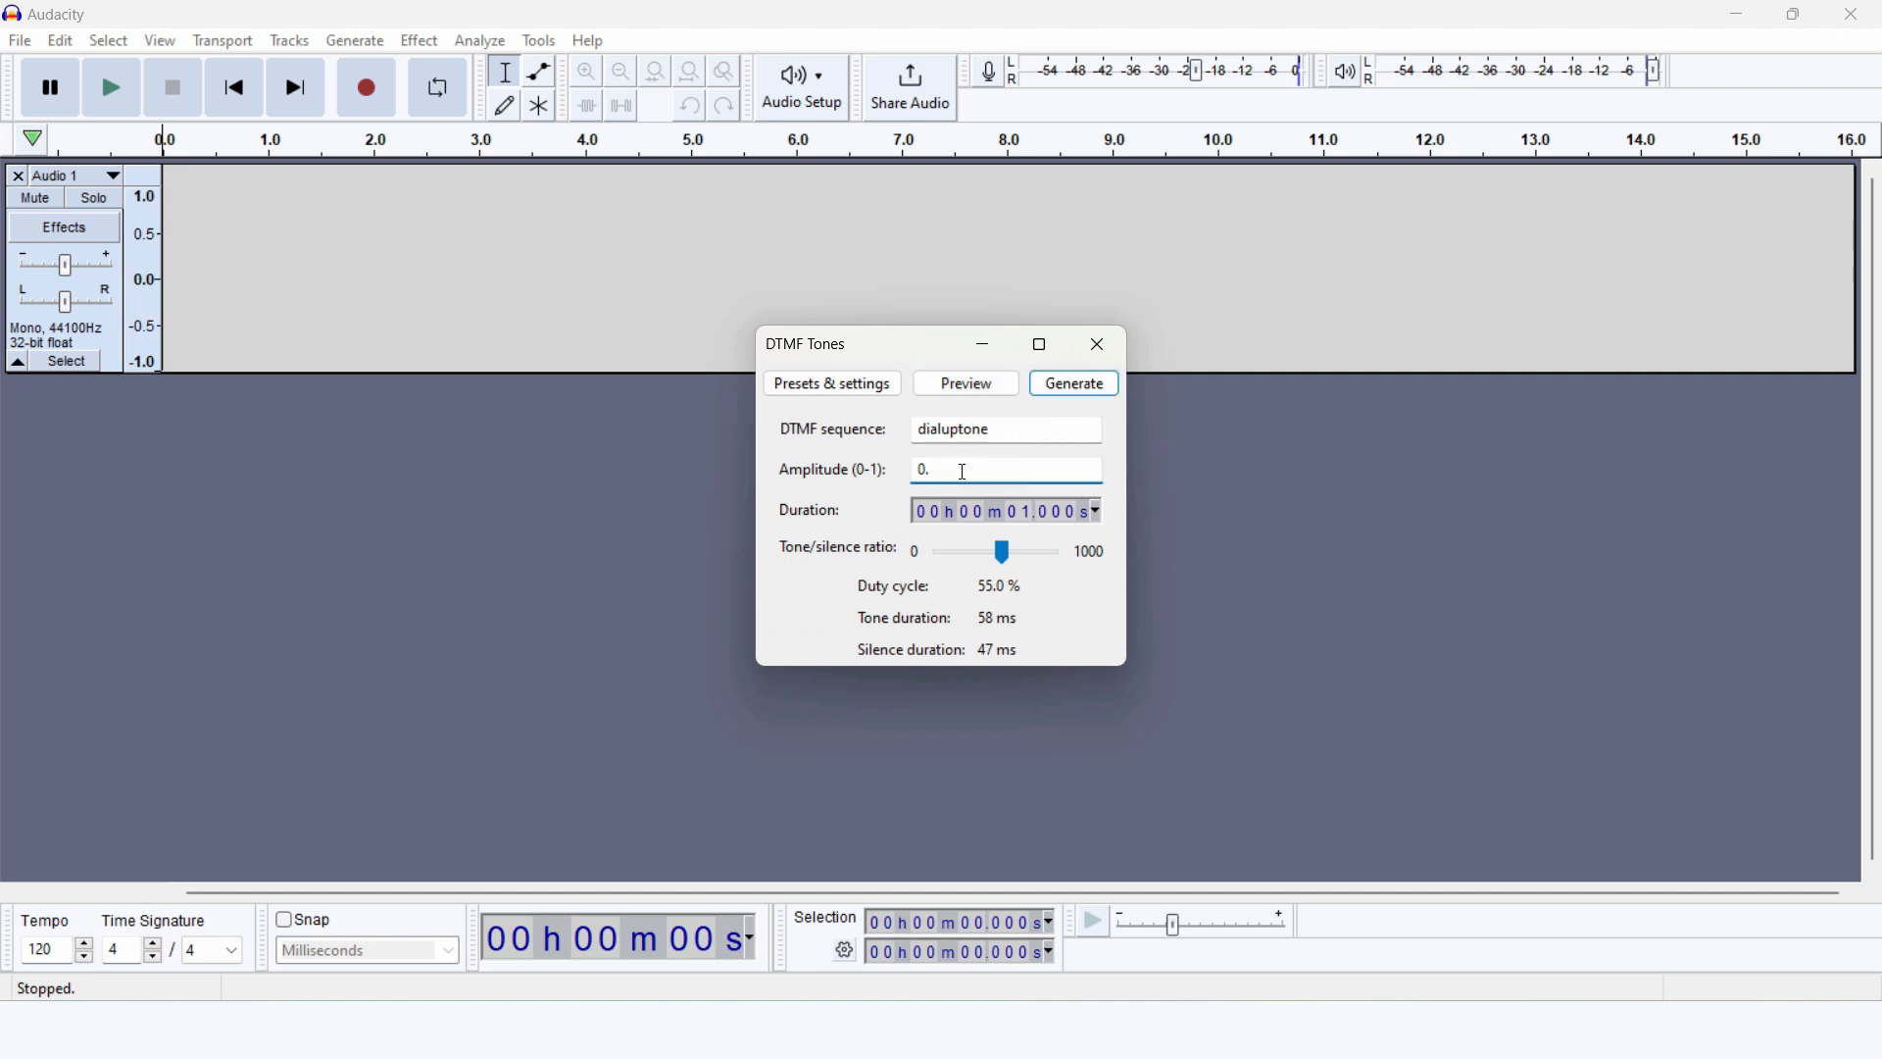
pyautogui.click(1075, 384)
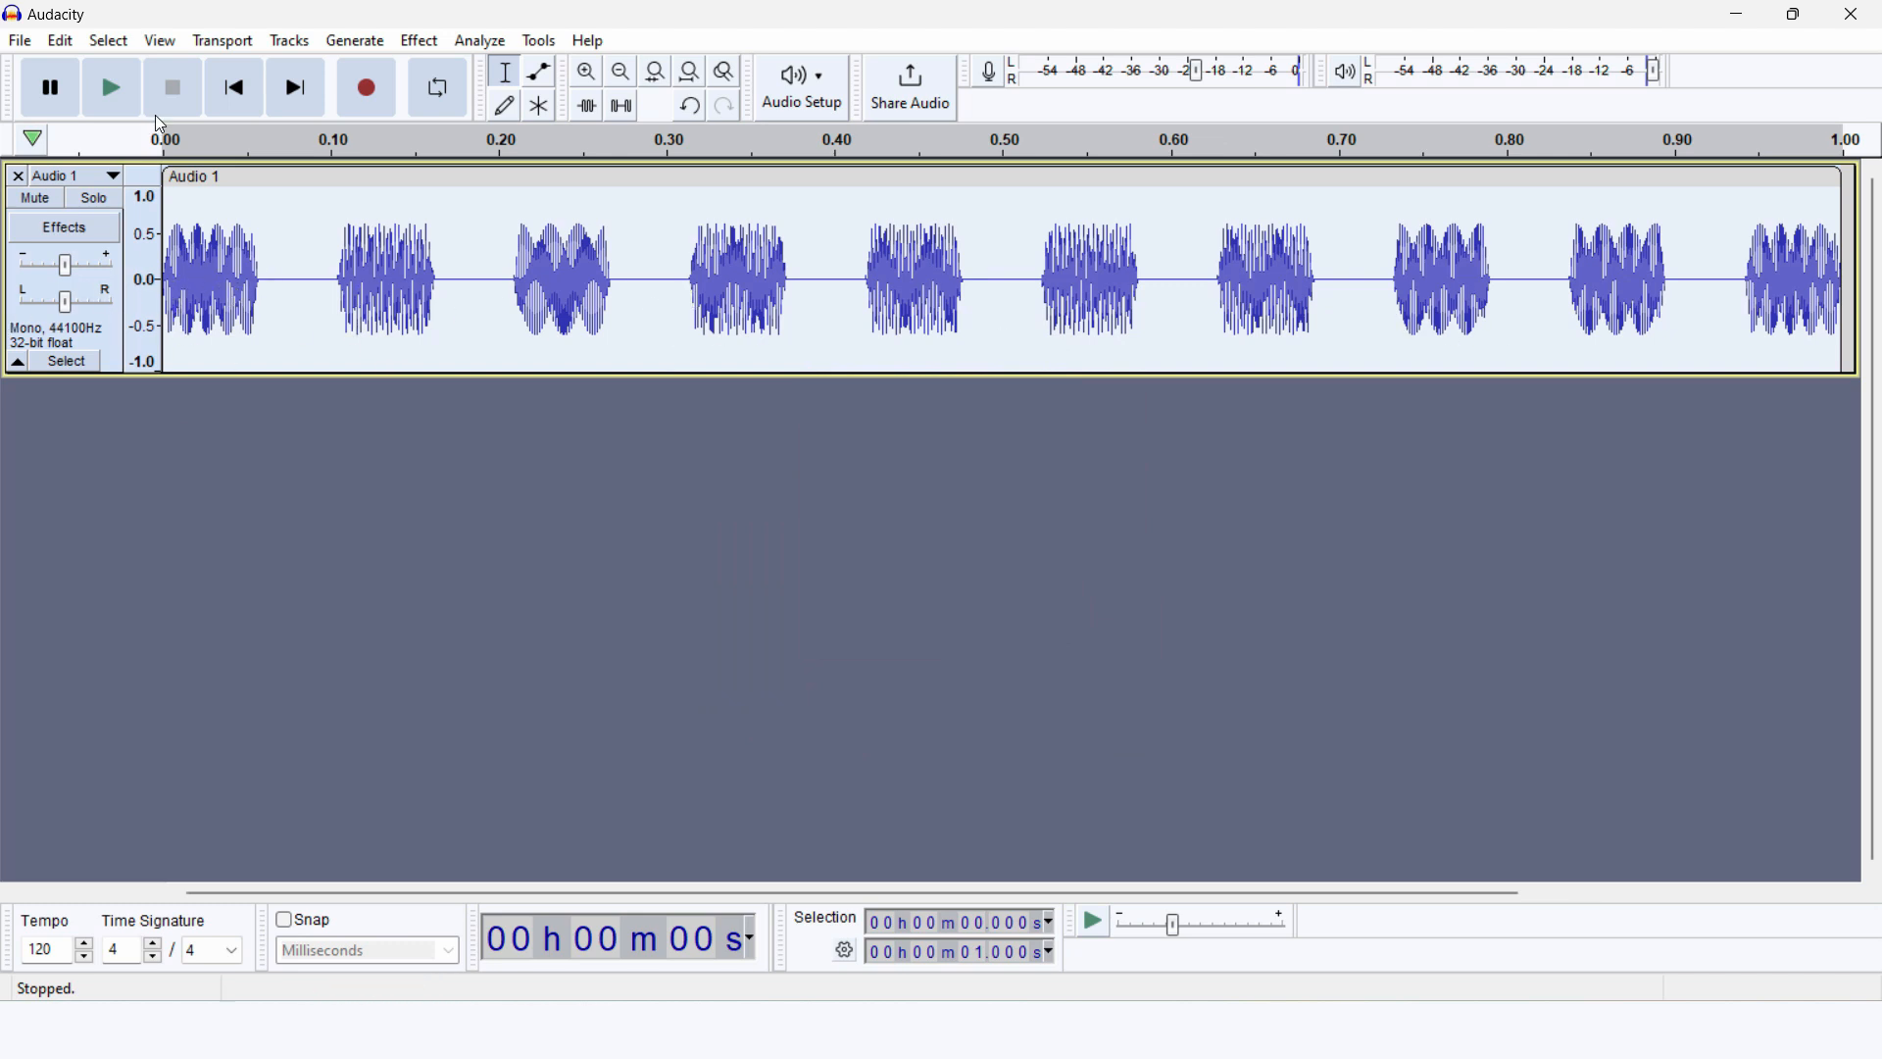
pyautogui.click(126, 99)
# Reopen the DTMF Tones generator and preview the sequences "ujdiujwijjdwodjjwdj" and "pop"
pyautogui.click(355, 40)
pyautogui.click(410, 131)
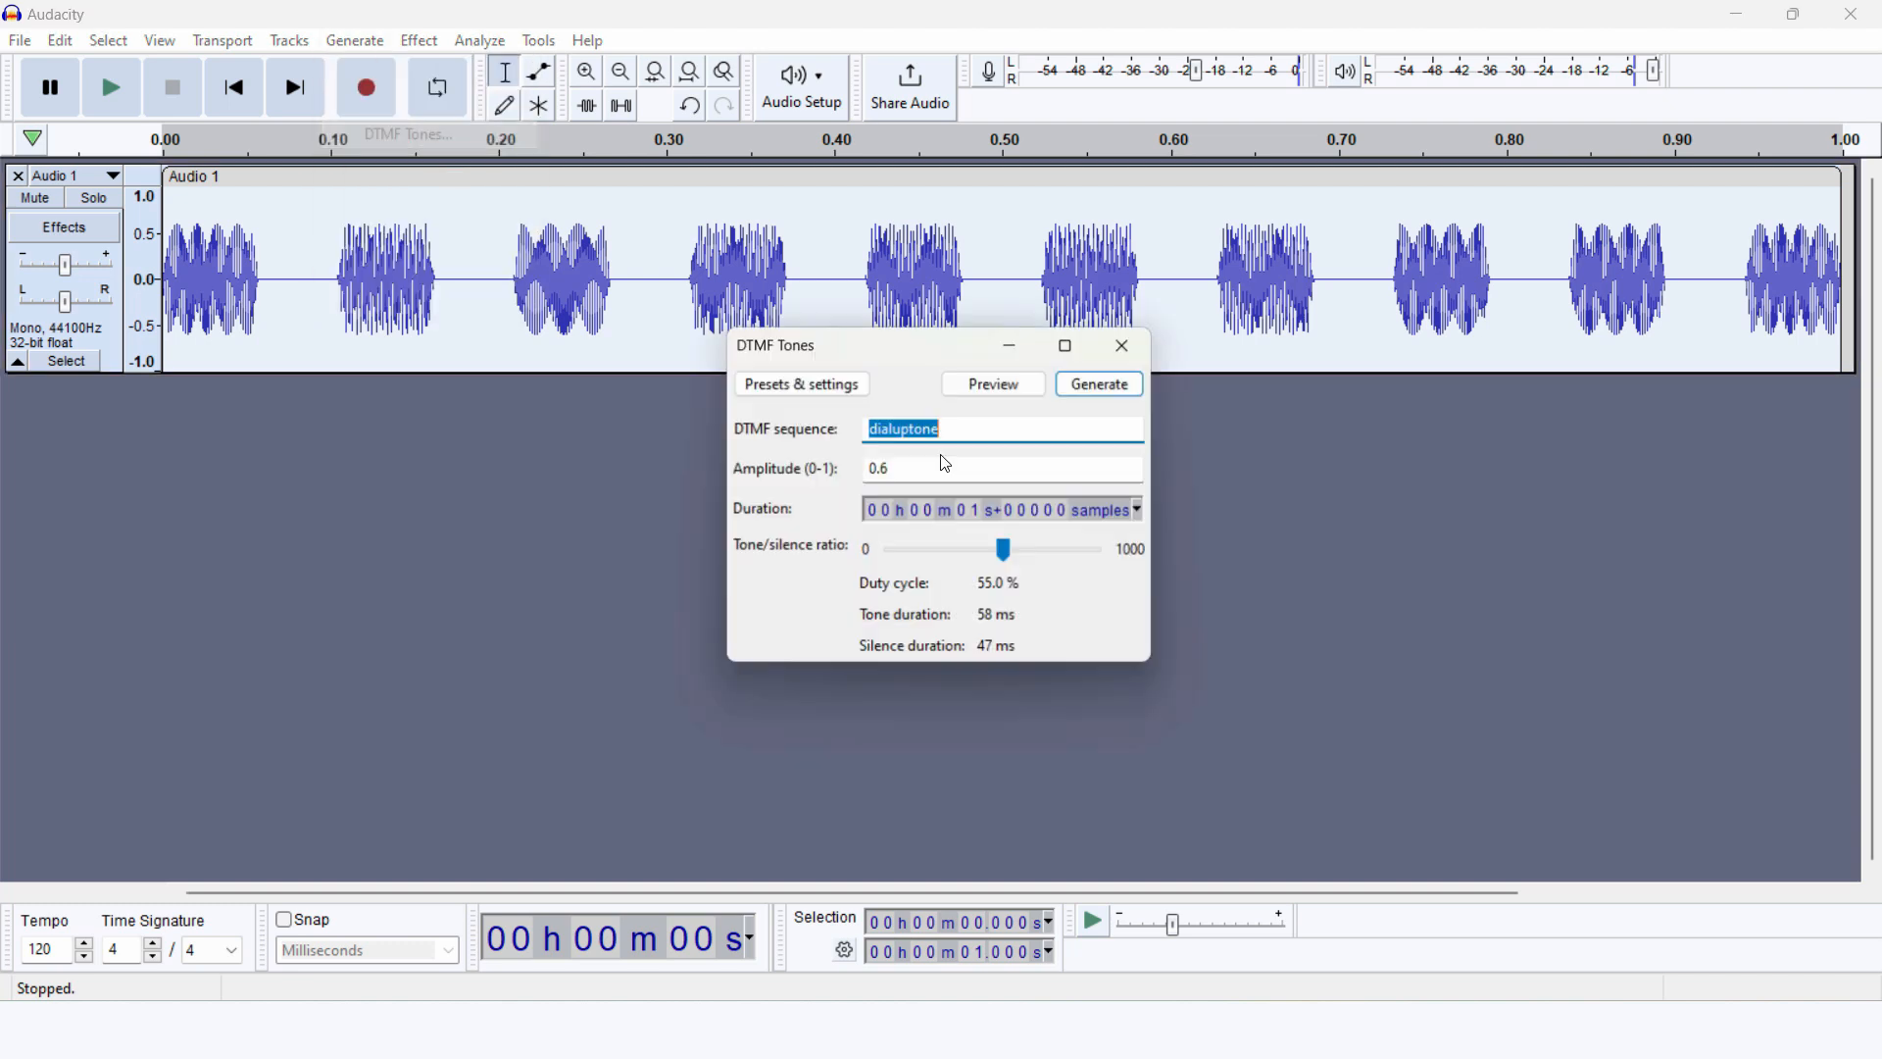
pyautogui.write('ujdiujwijjdwodjjwdj')
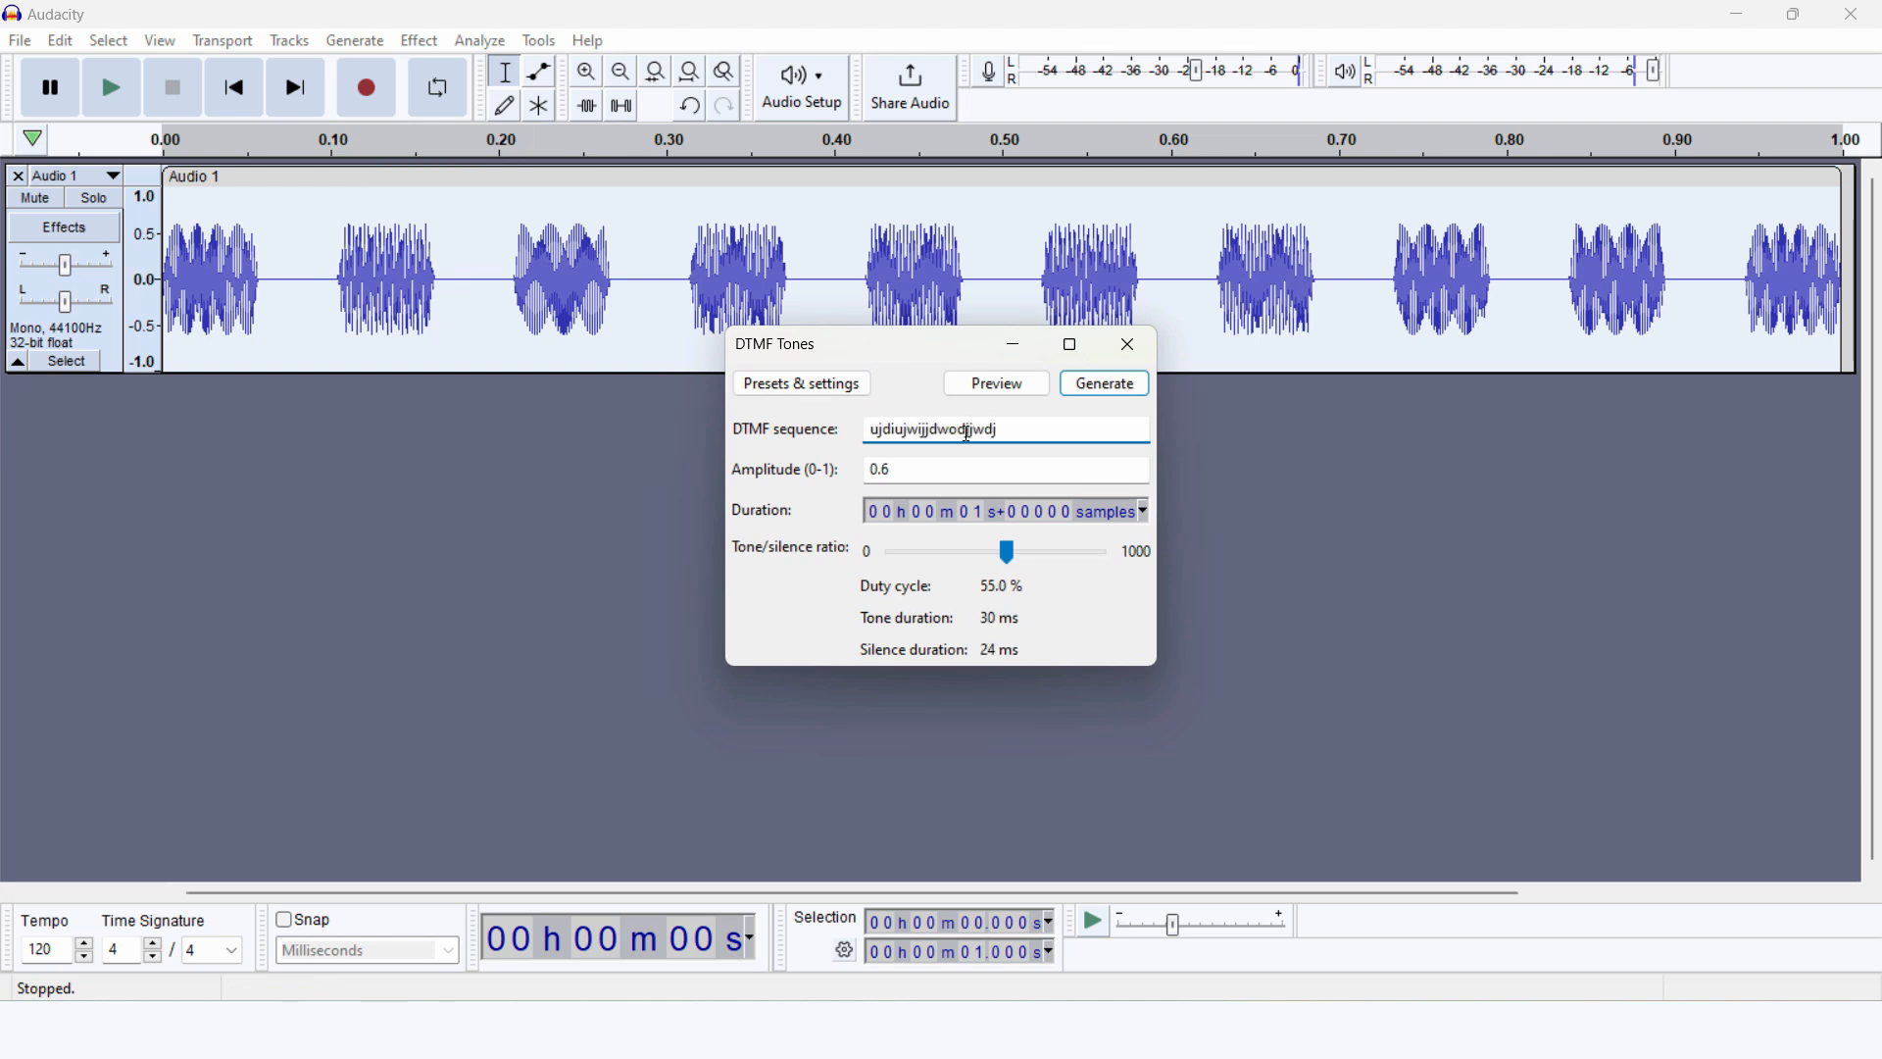
pyautogui.click(1019, 393)
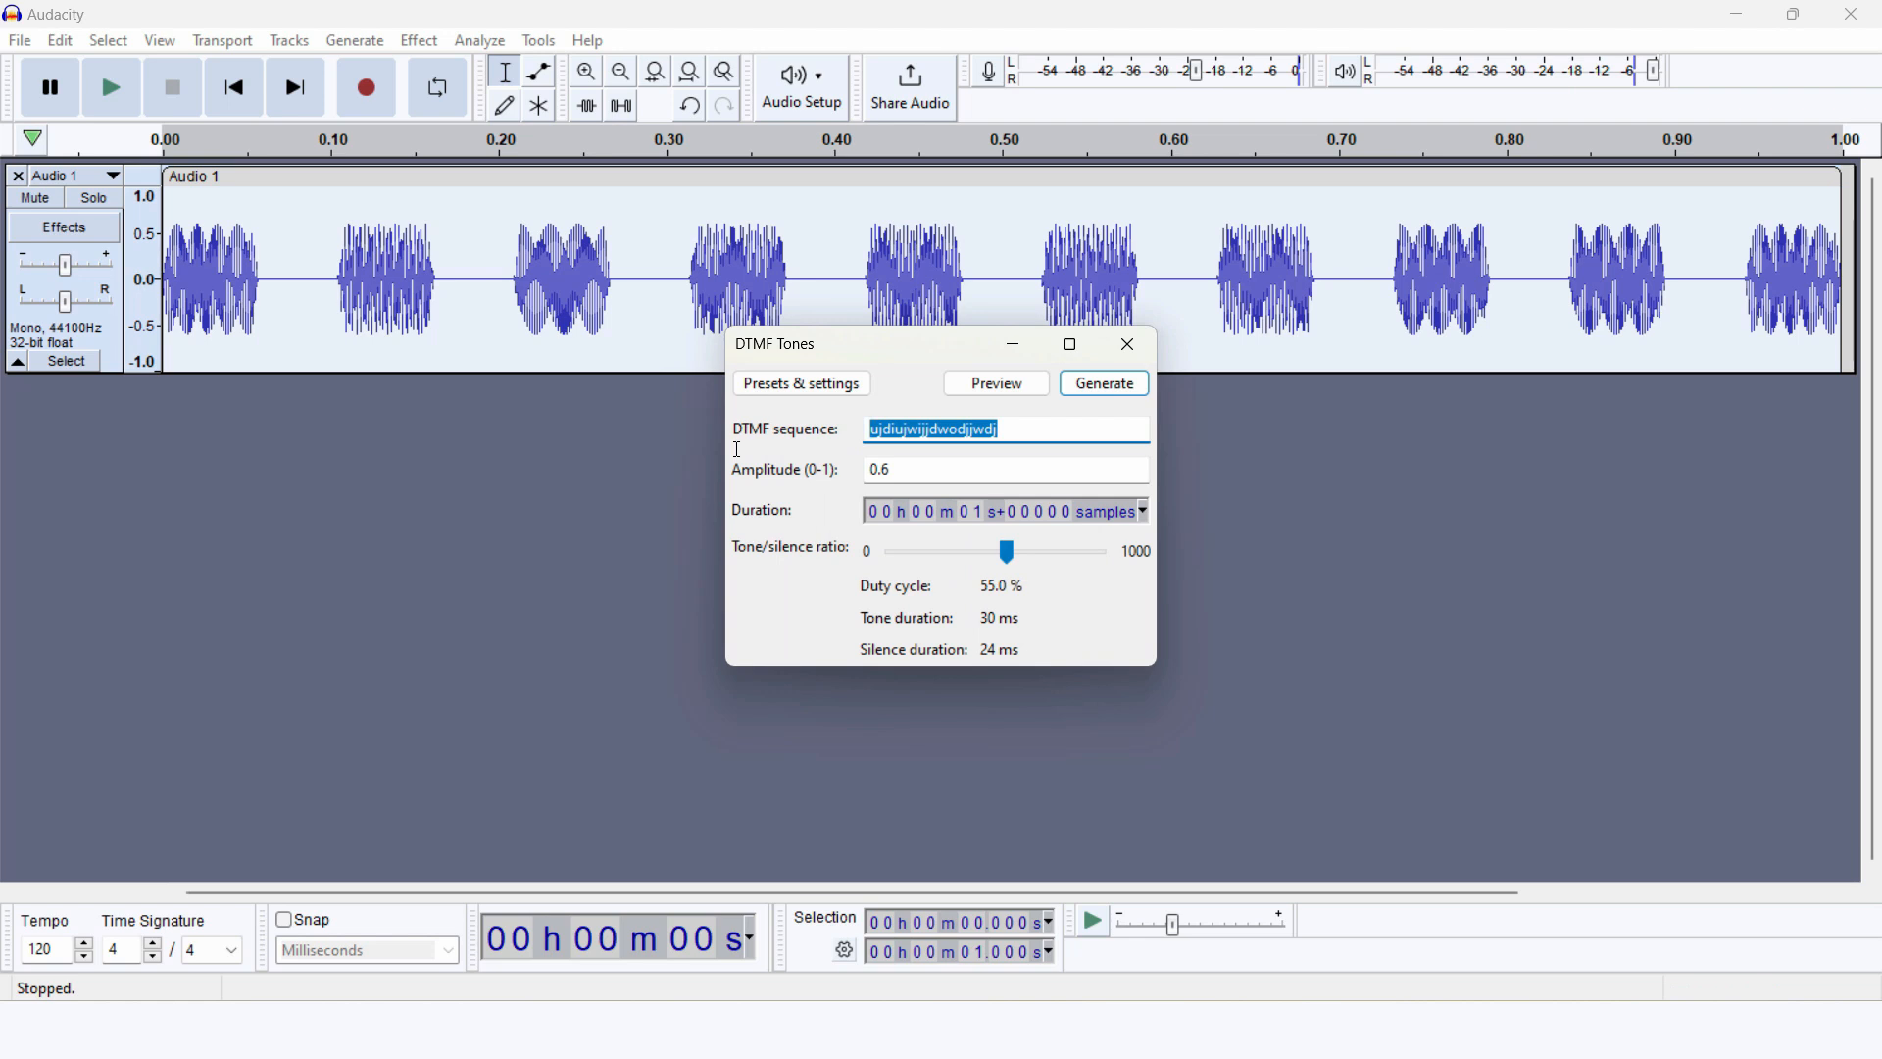
pyautogui.write('pop')
pyautogui.click(1029, 391)
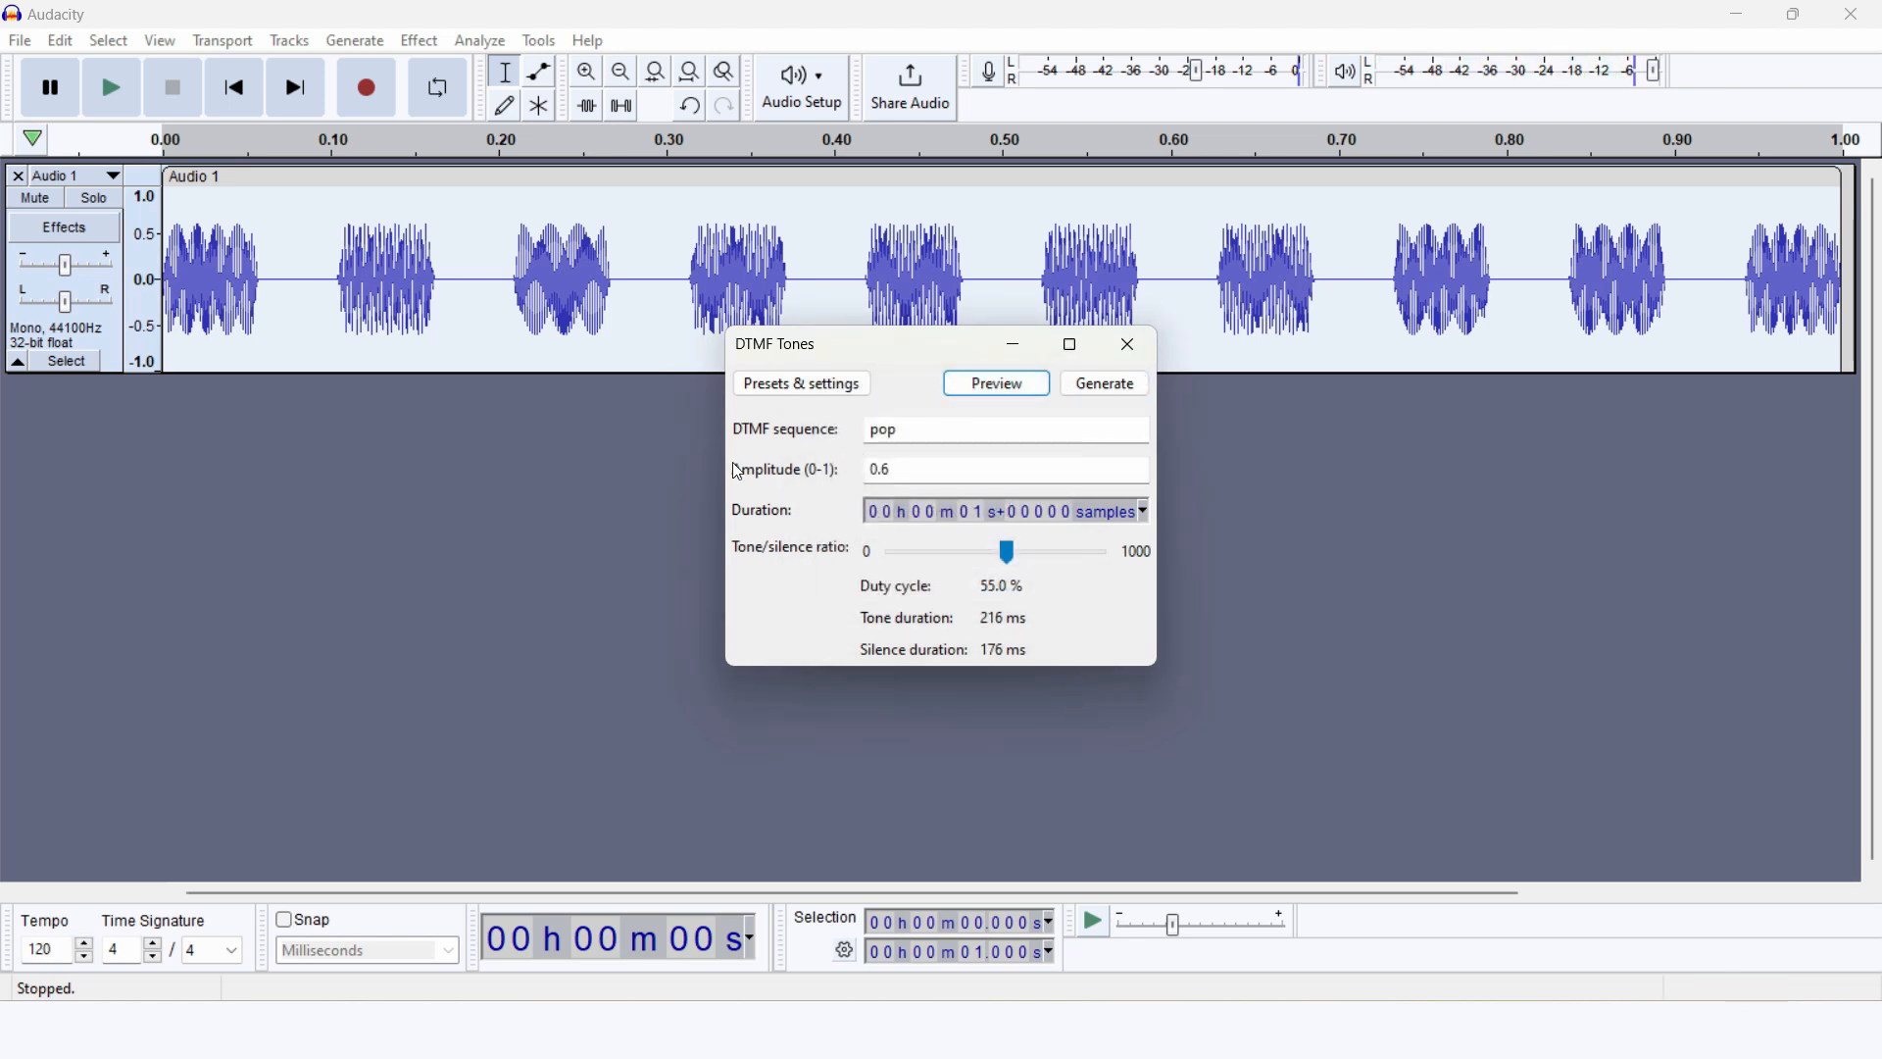
# Generate DTMF tones from the sequence "dwhidwuhiudwhuwidhi" over the existing clip and play them
pyautogui.doubleClick(929, 440)
pyautogui.write('dwhidwuhiudwhuwidhi')
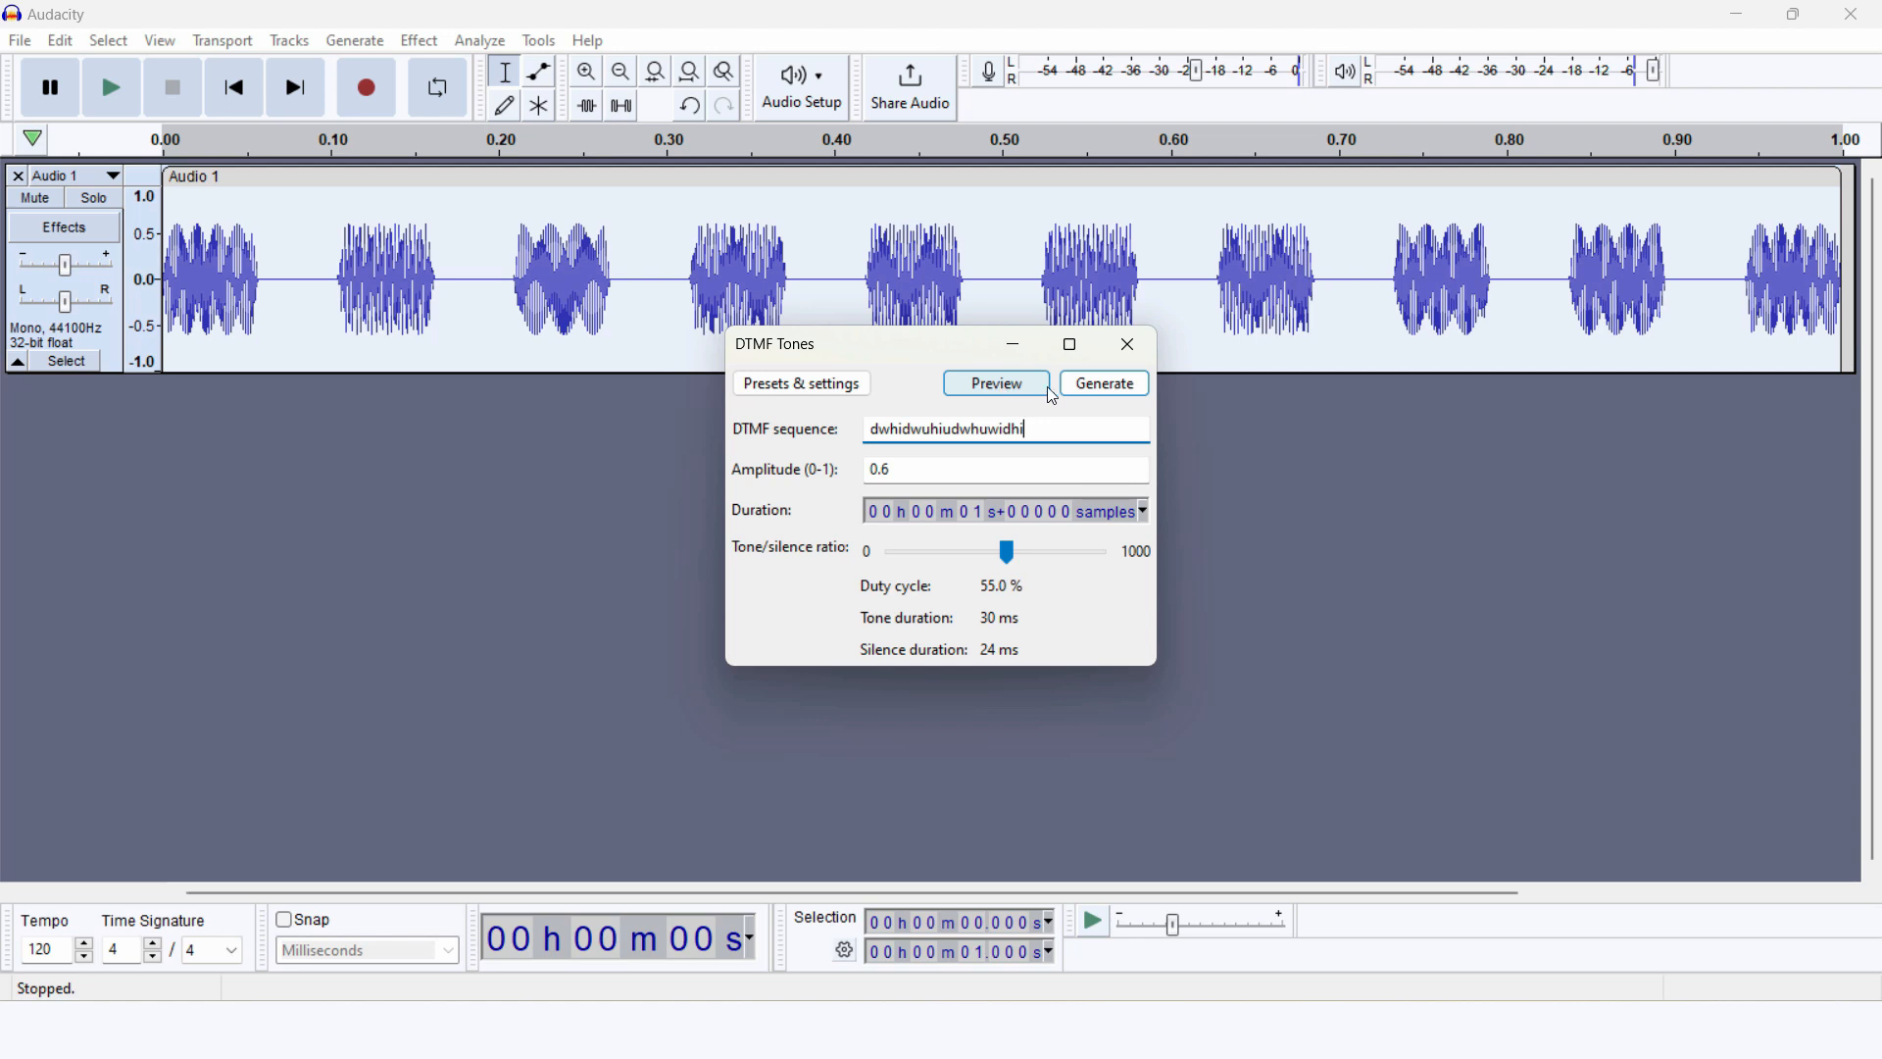
pyautogui.click(1093, 385)
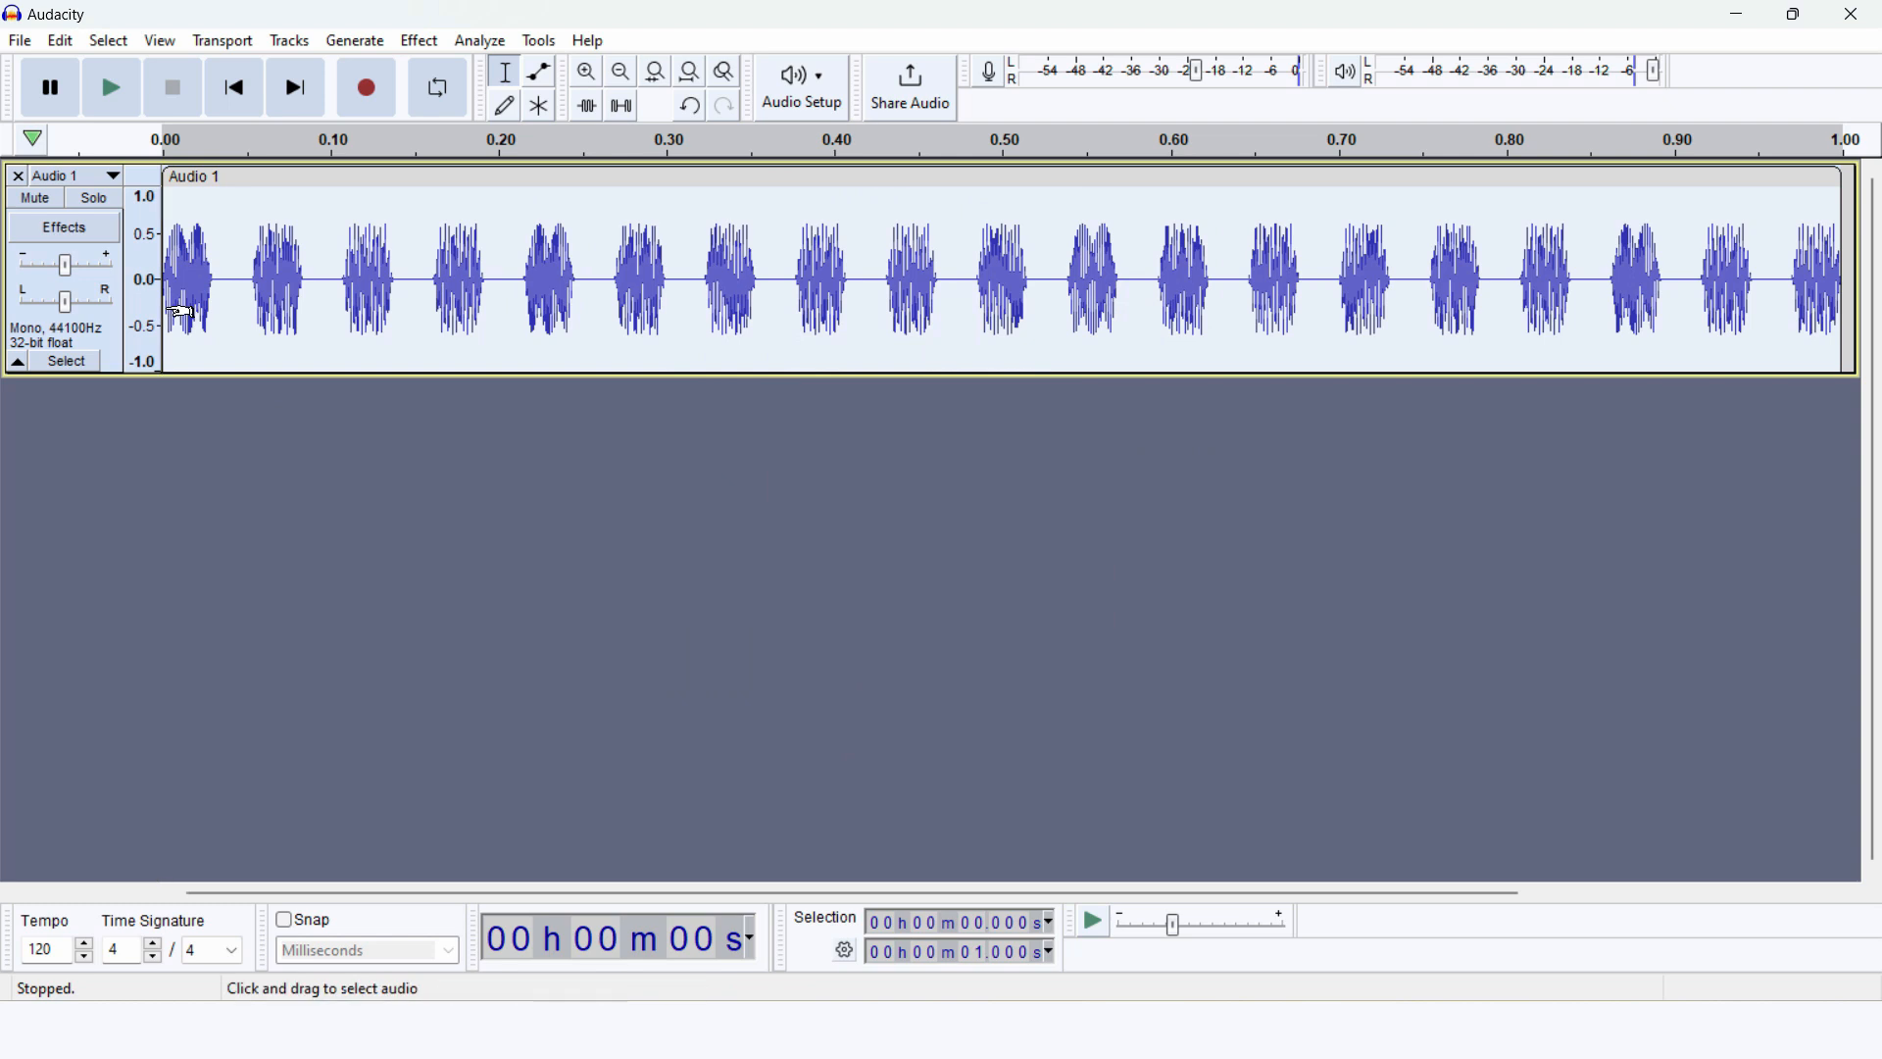
pyautogui.press('space')
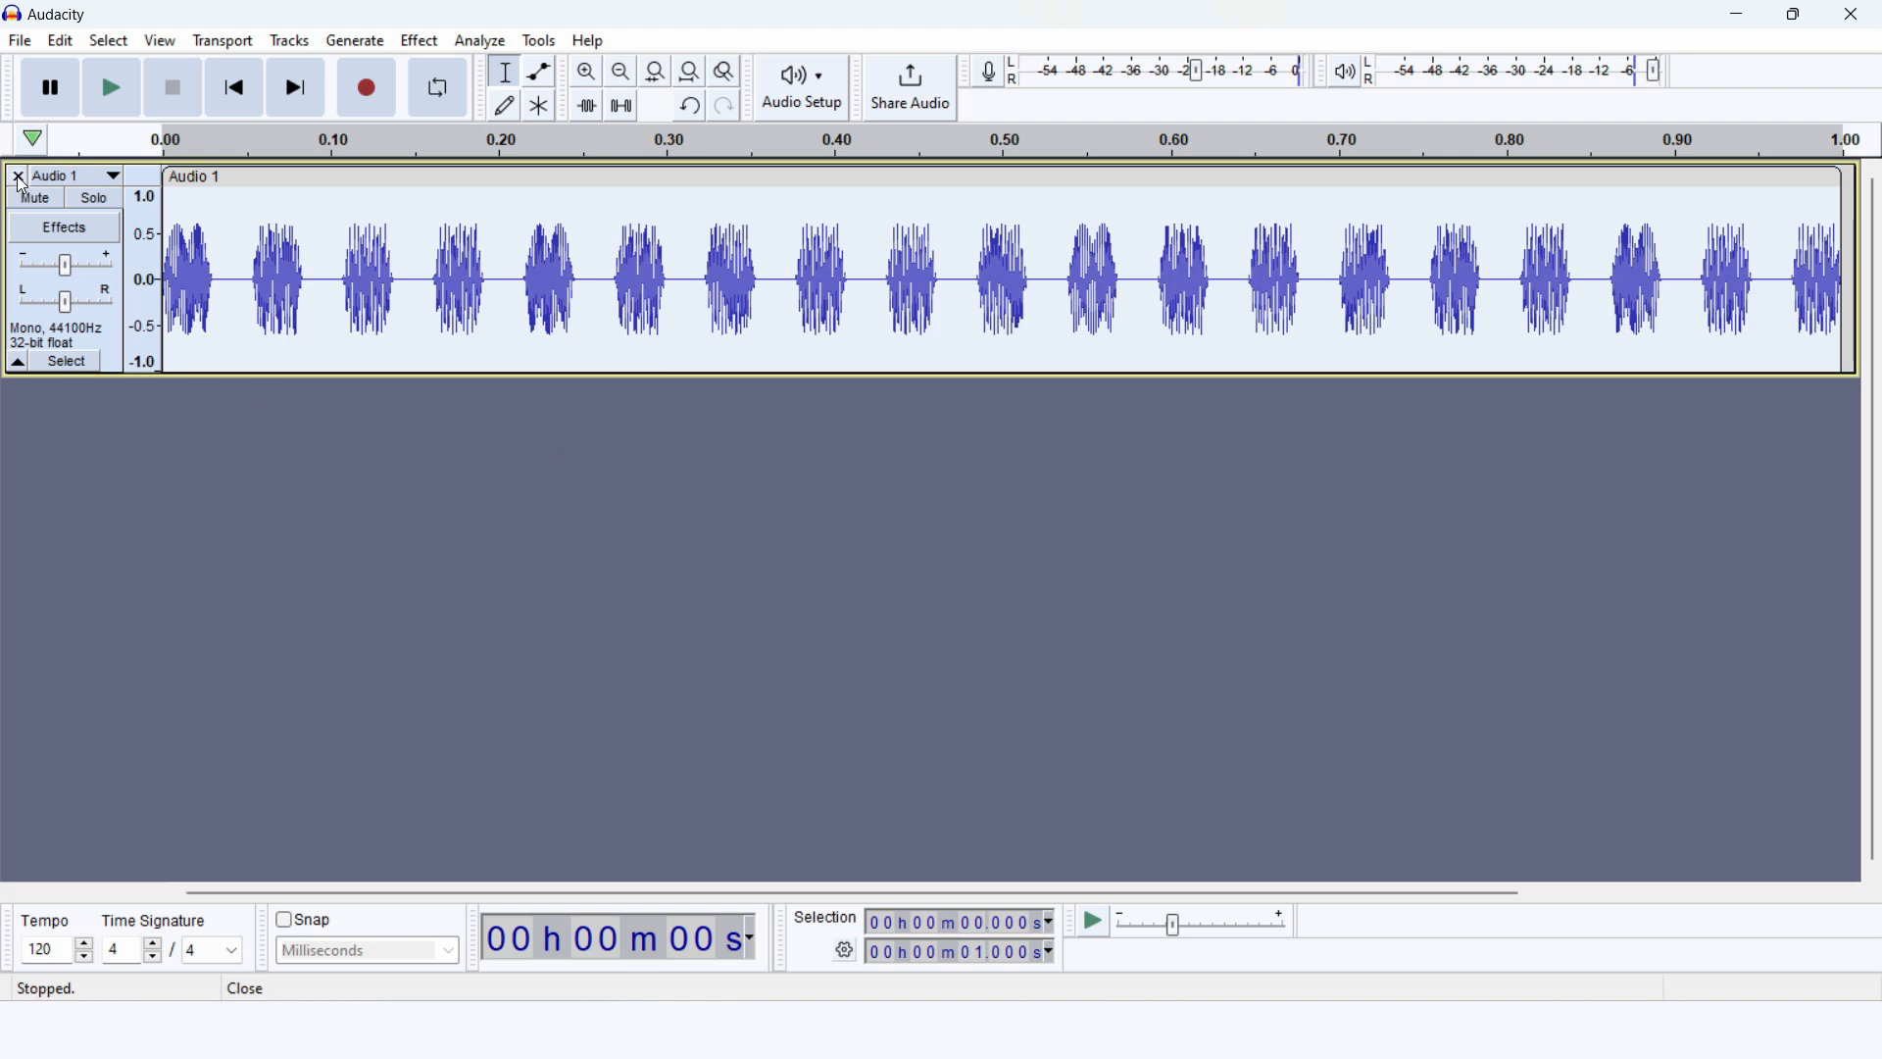
# Remove the DTMF tones track and generate 30 seconds of white noise at 0.8 amplitude
pyautogui.click(19, 177)
pyautogui.click(366, 43)
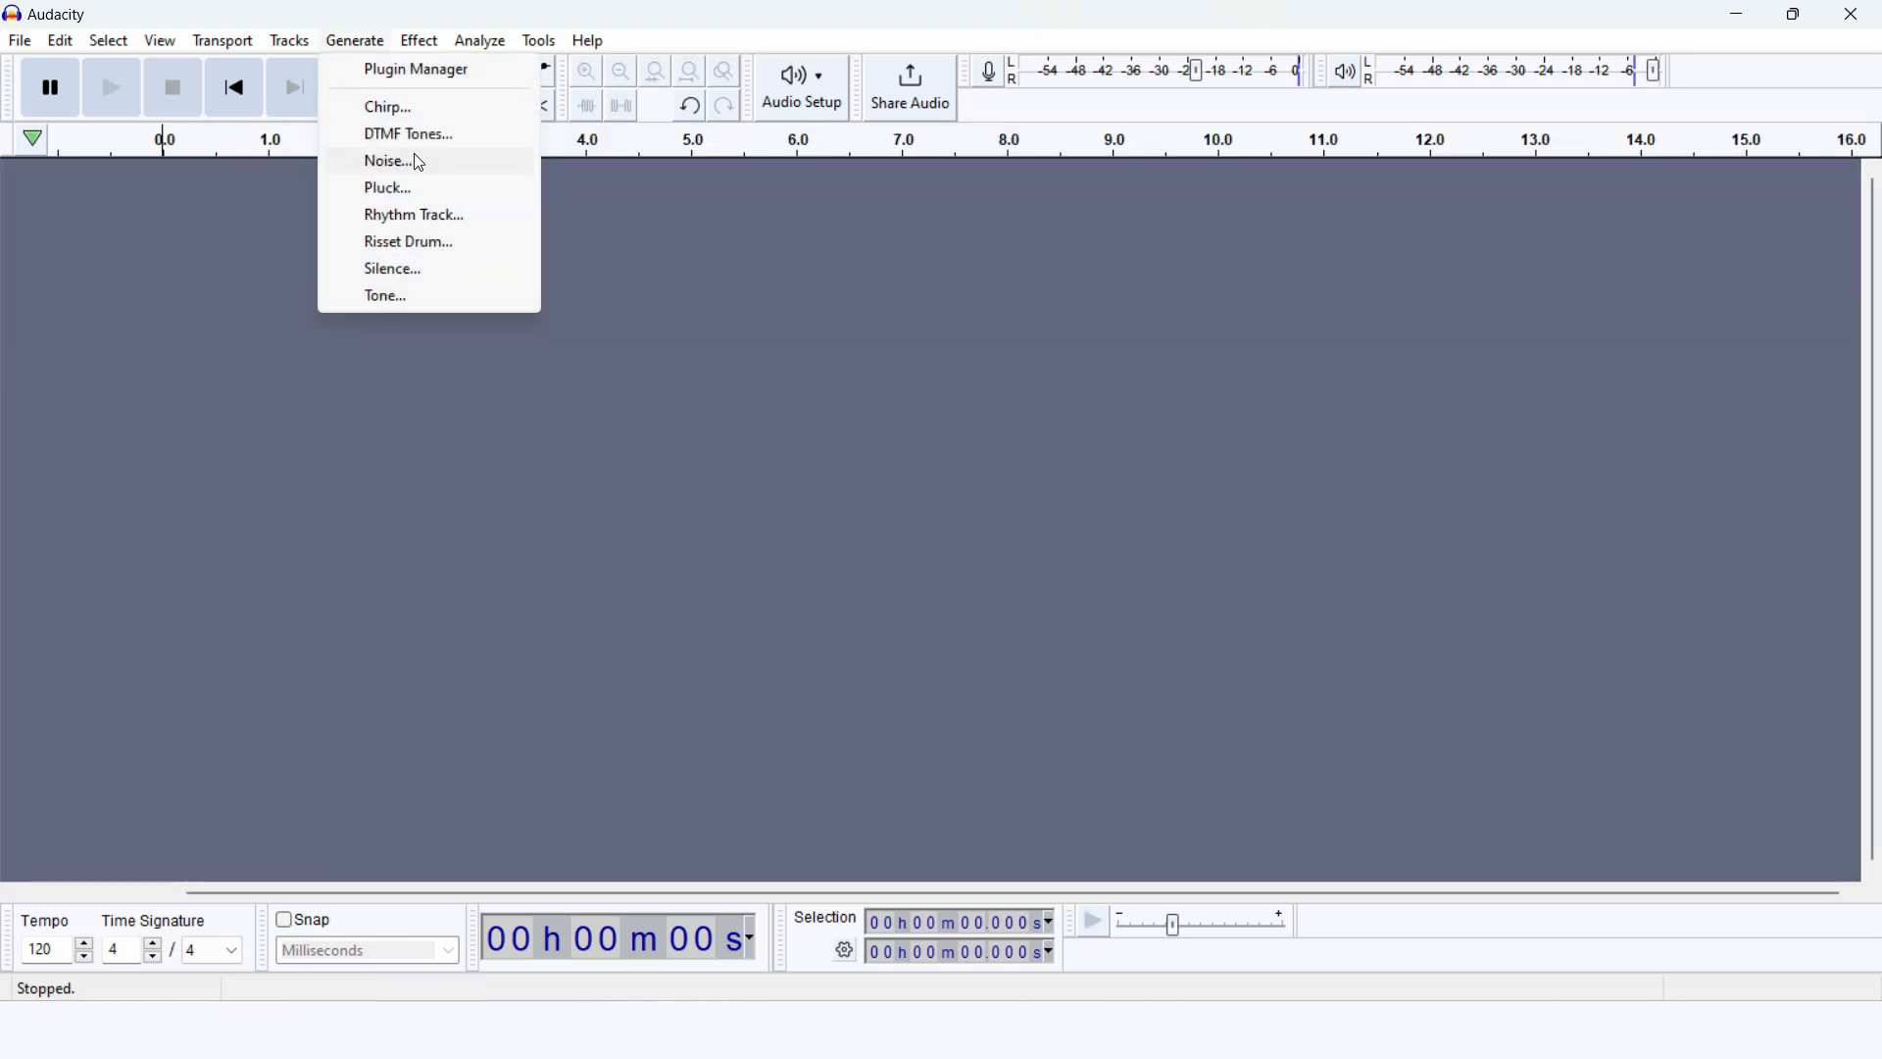
pyautogui.click(379, 169)
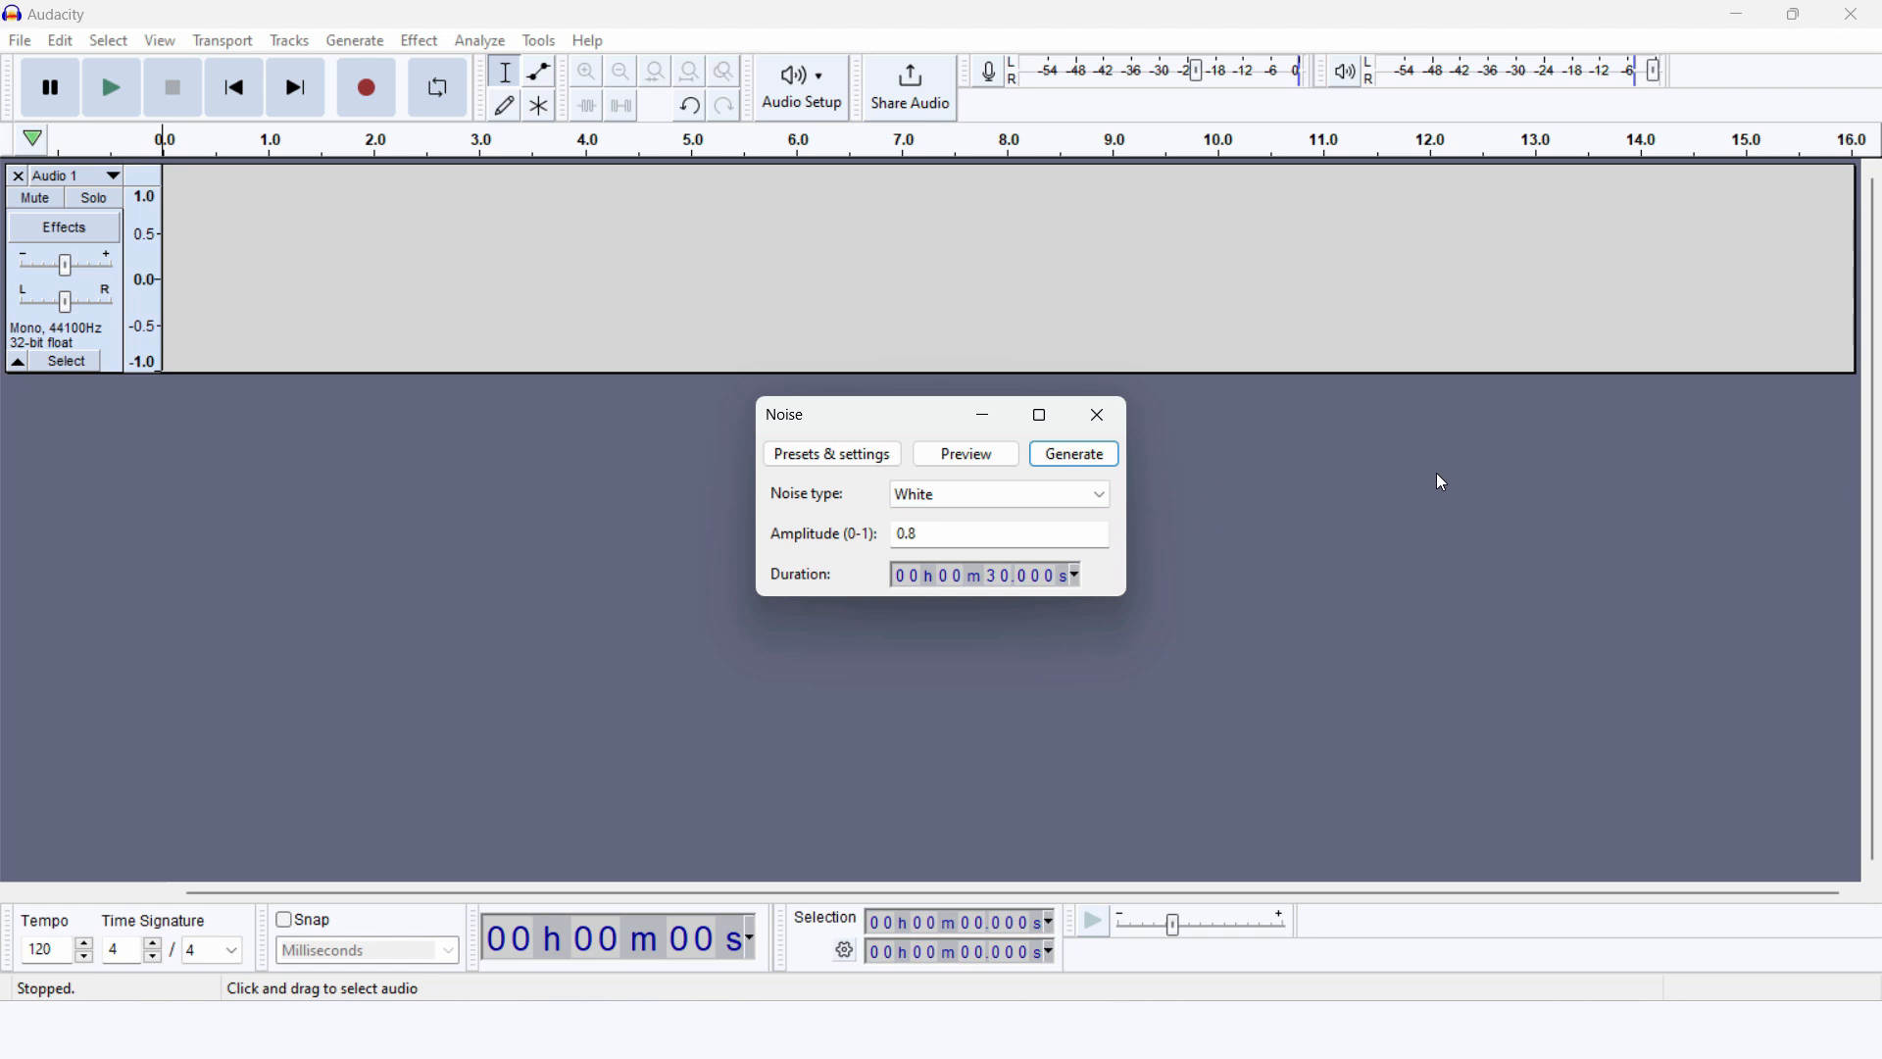
pyautogui.click(916, 441)
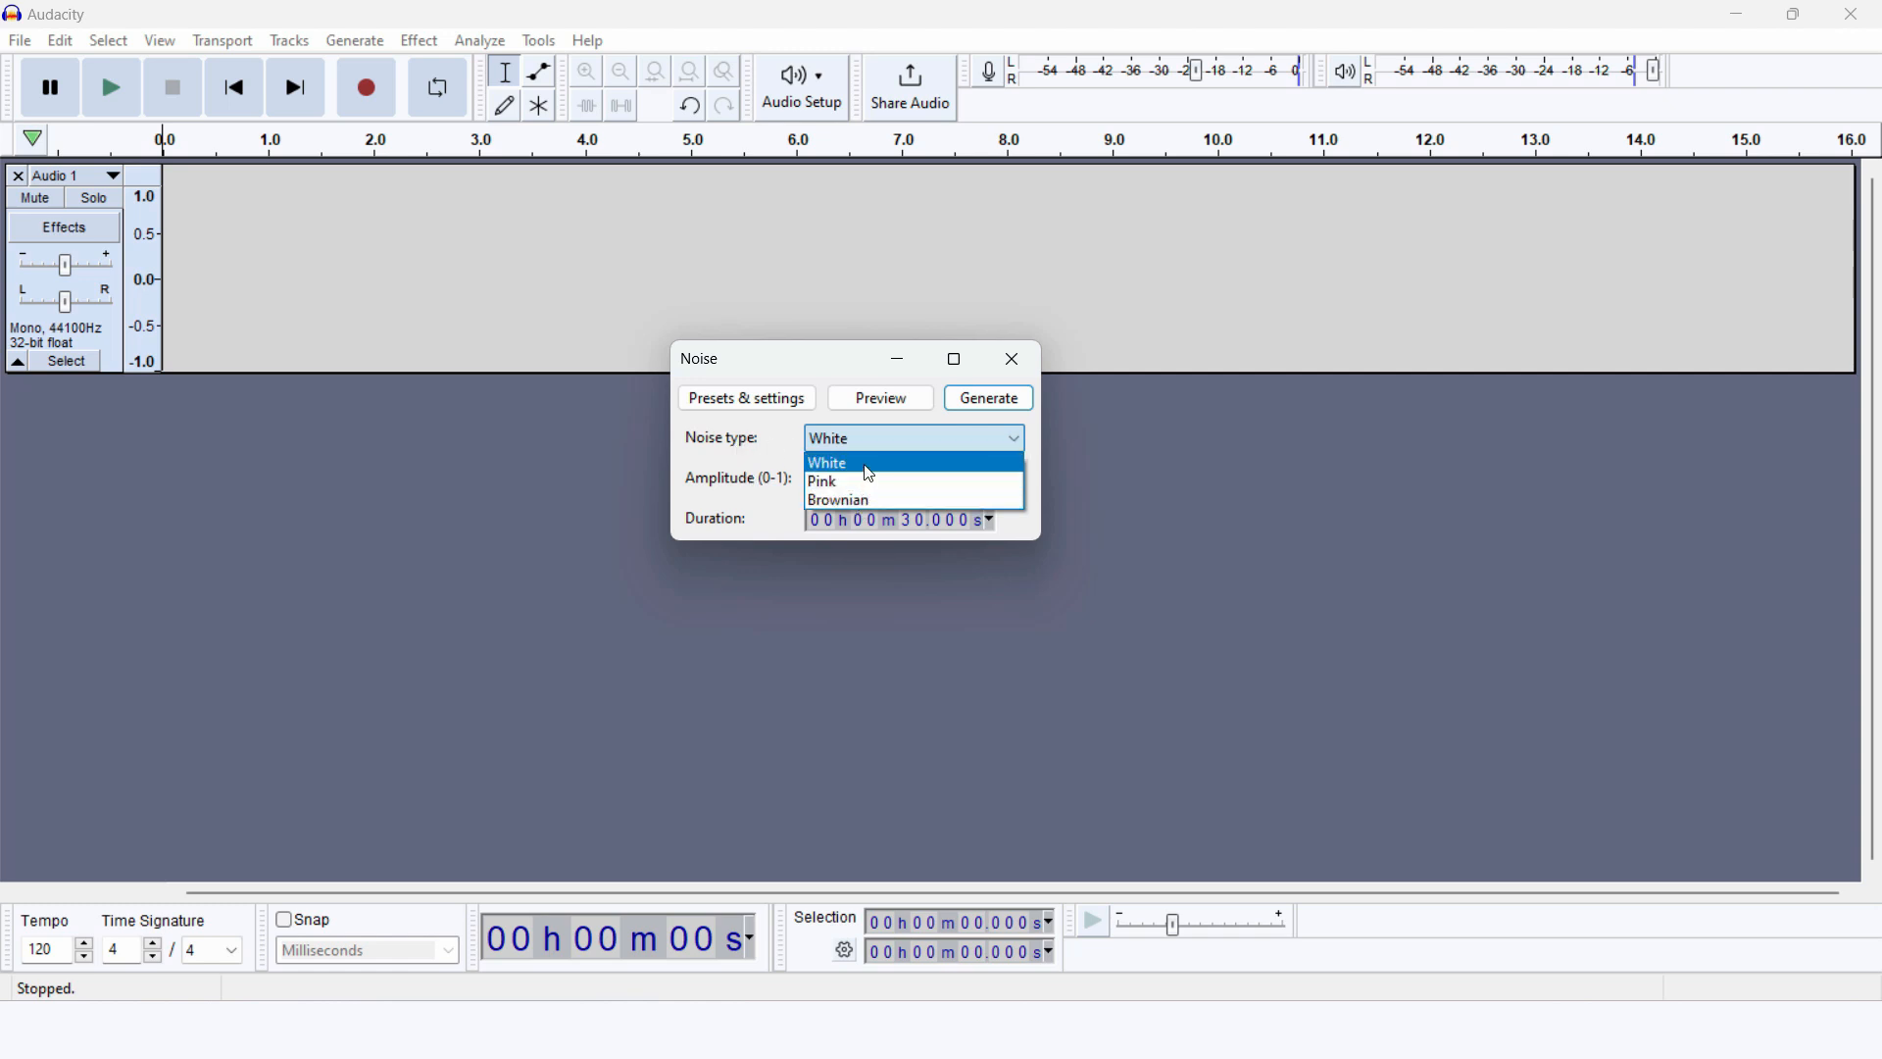
pyautogui.click(892, 466)
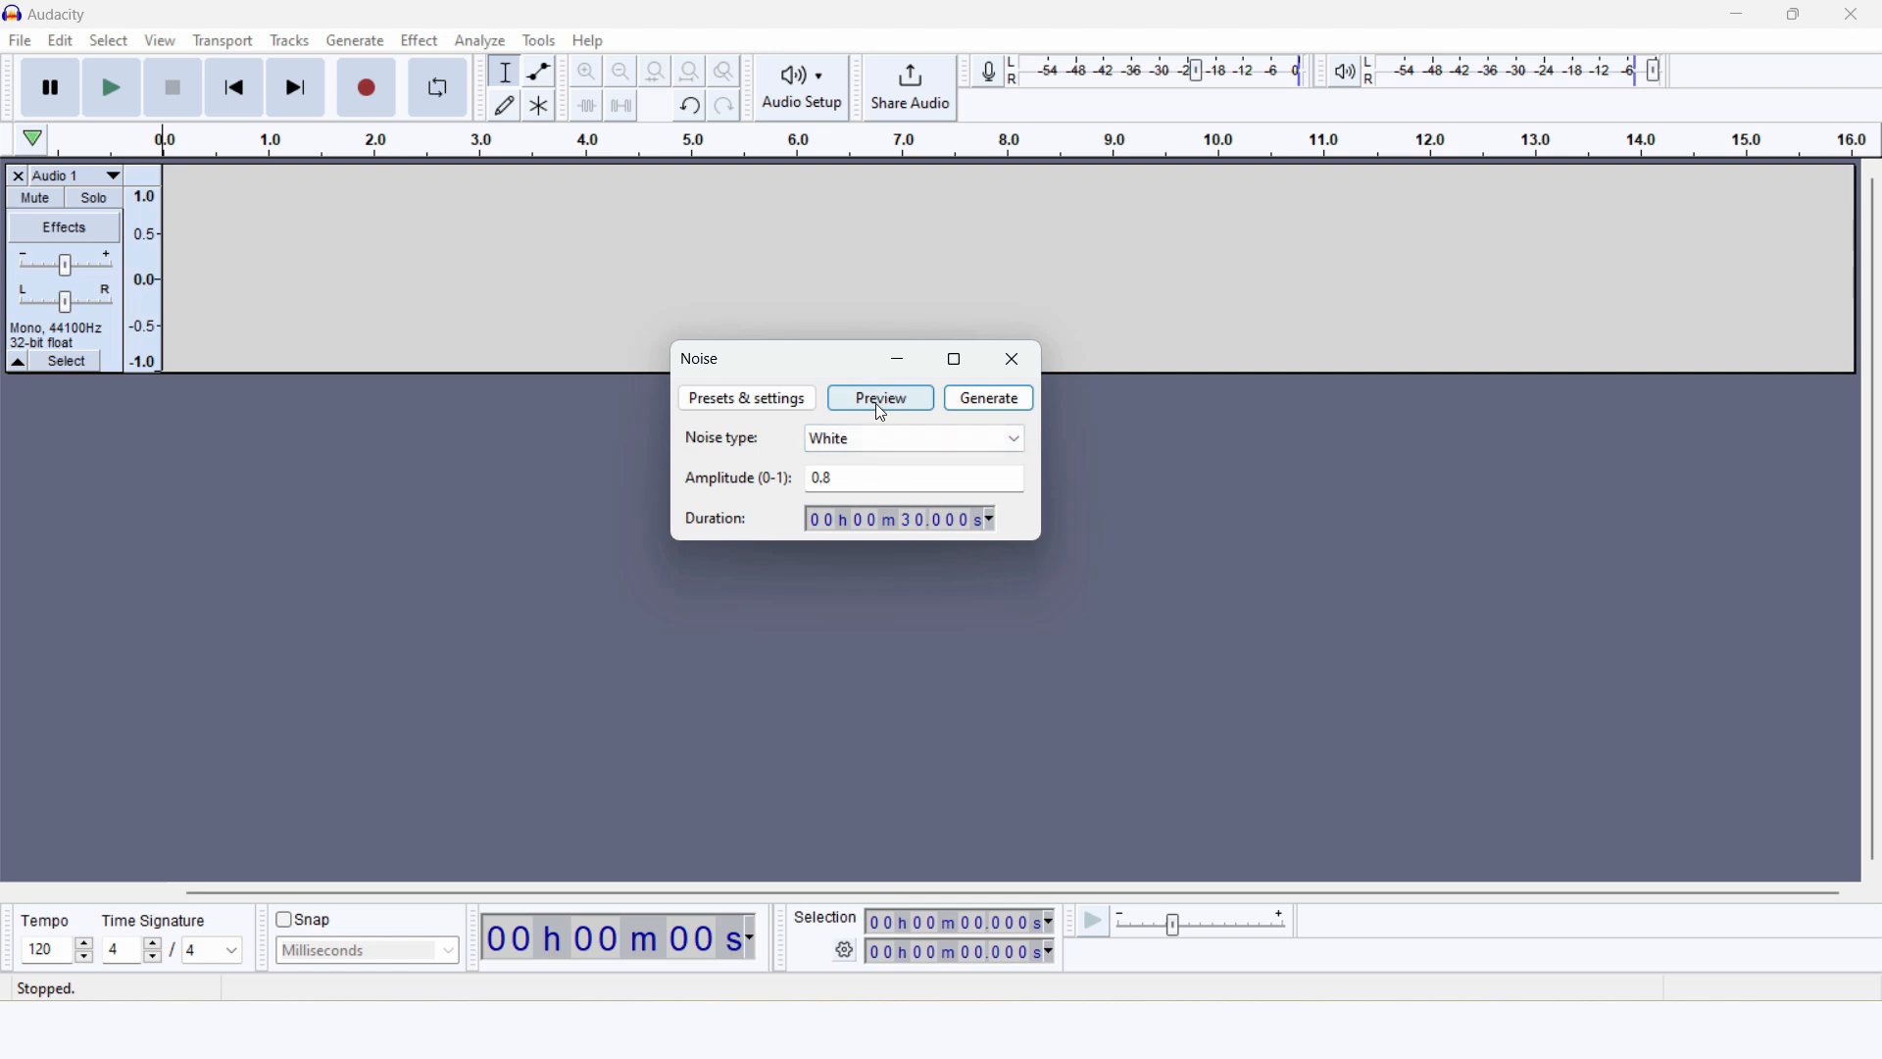
pyautogui.click(988, 402)
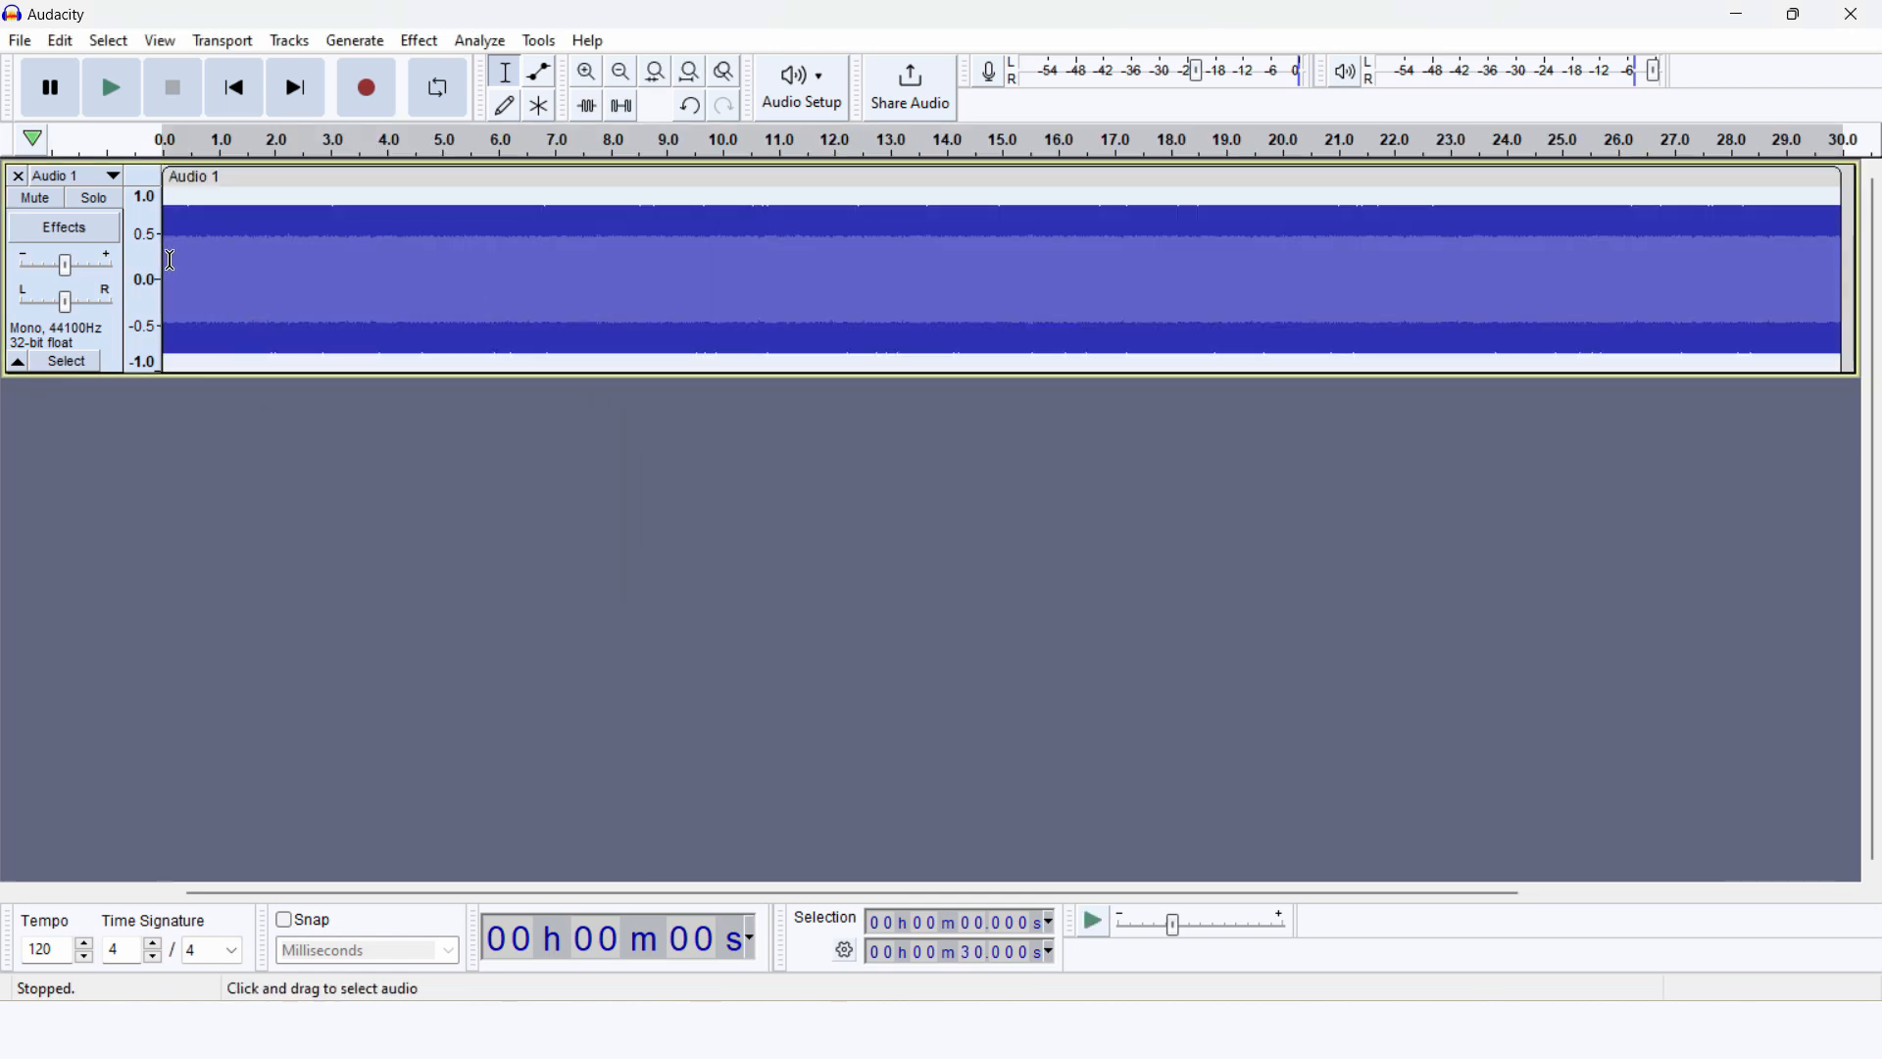
# Play the white noise briefly from a few points within its first seconds
pyautogui.click(171, 261)
pyautogui.press('space')
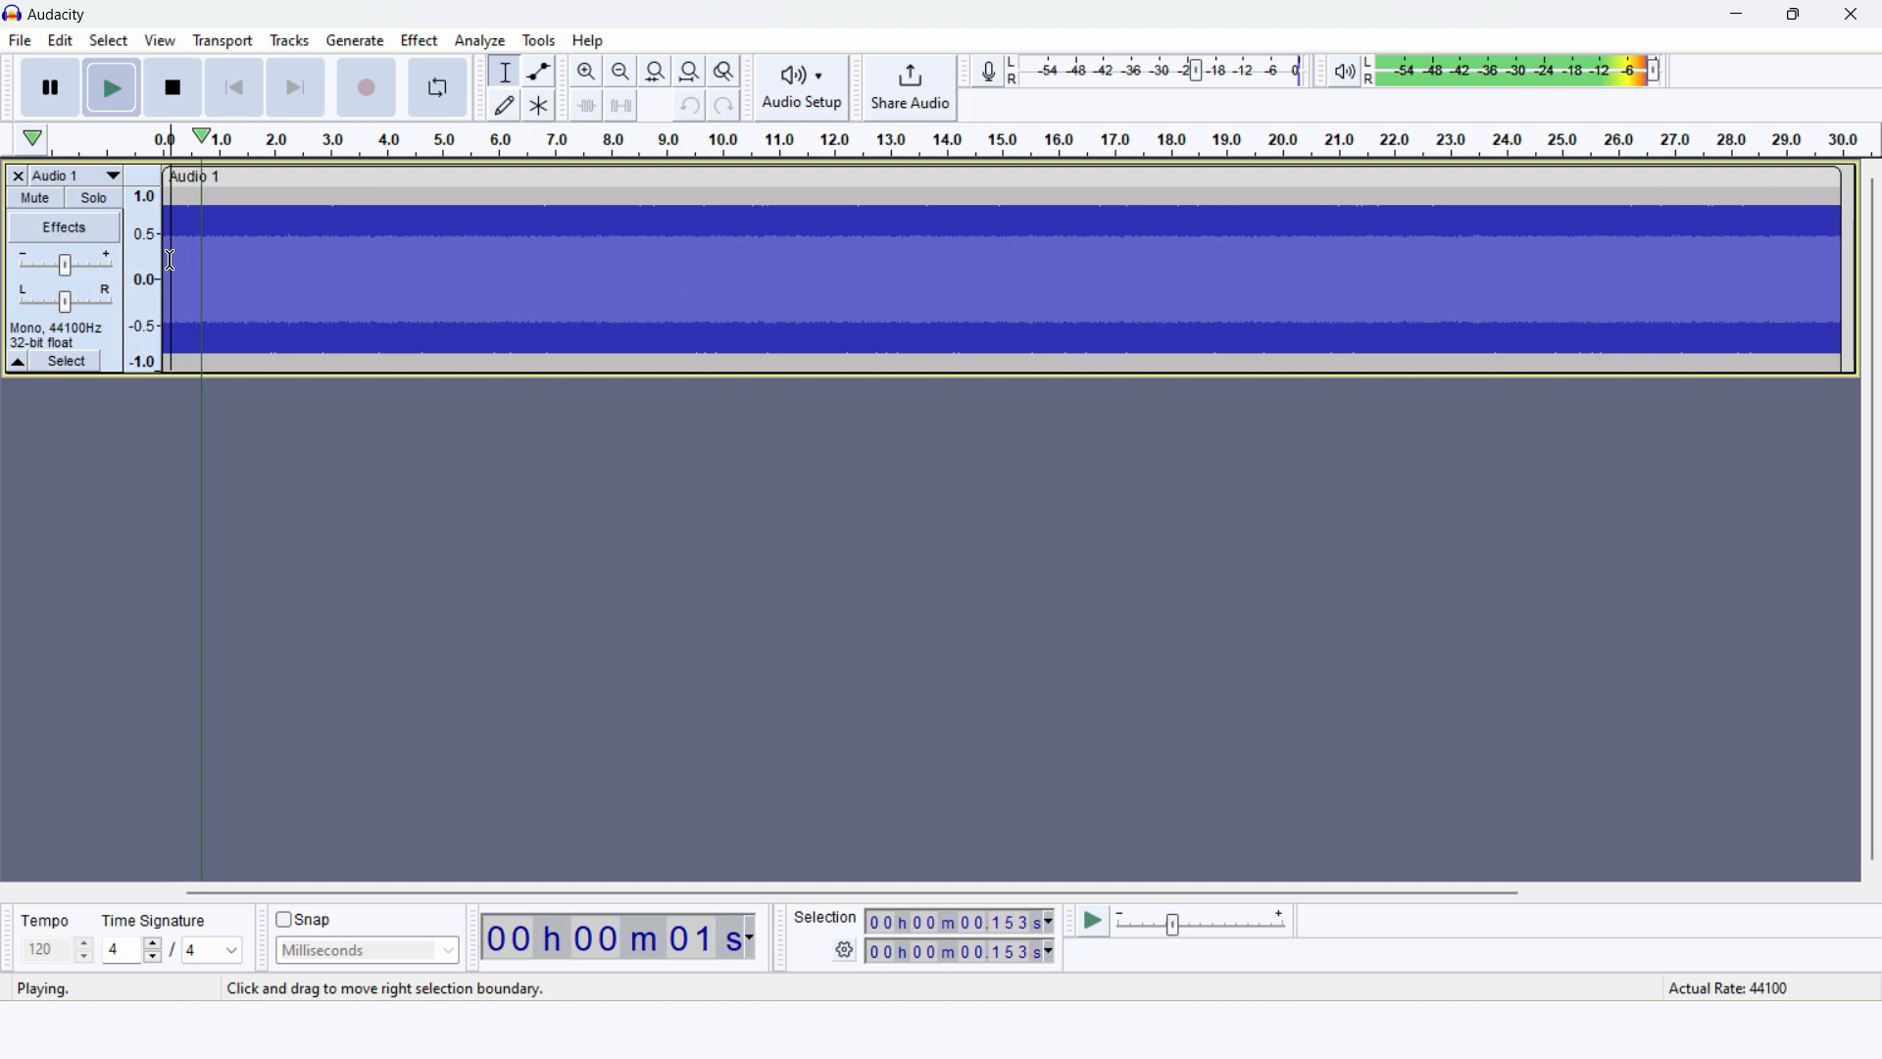
pyautogui.press('space')
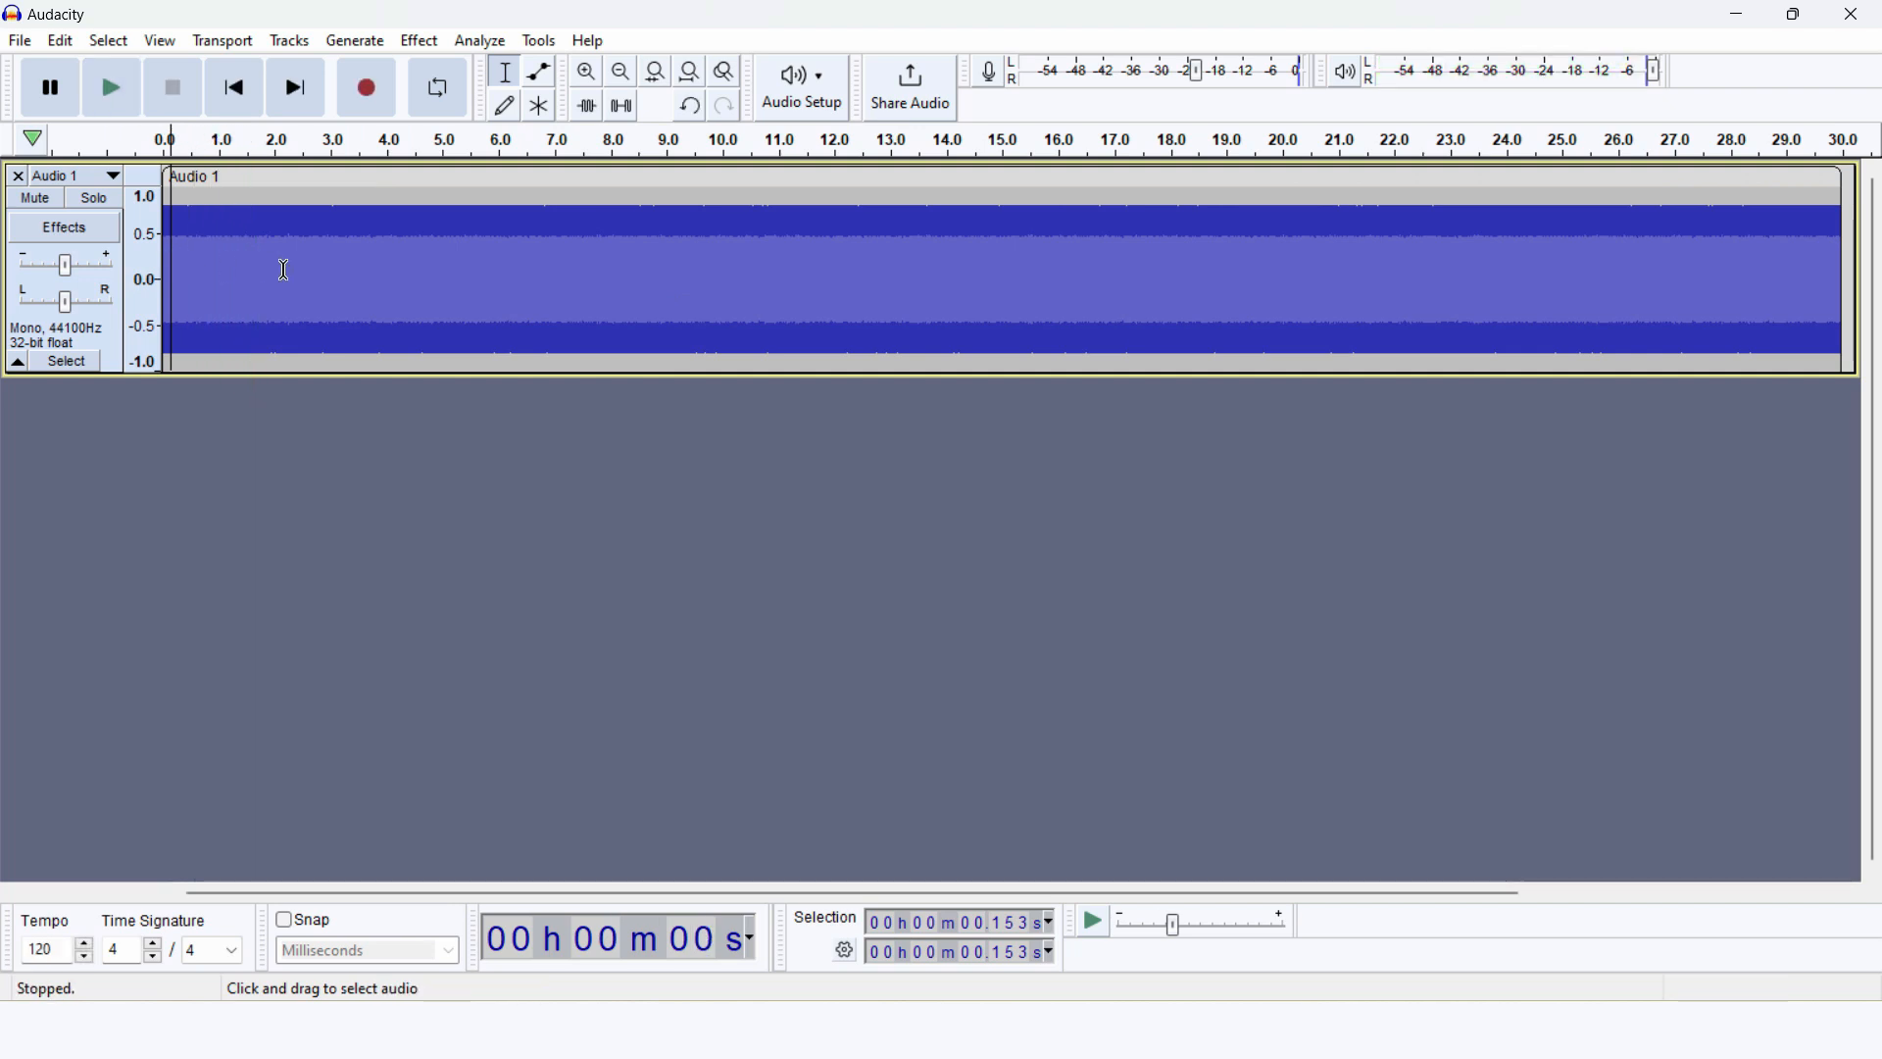
pyautogui.click(283, 269)
pyautogui.press('space')
pyautogui.press('space')
pyautogui.moveTo(246, 281); pyautogui.dragTo(229, 283)
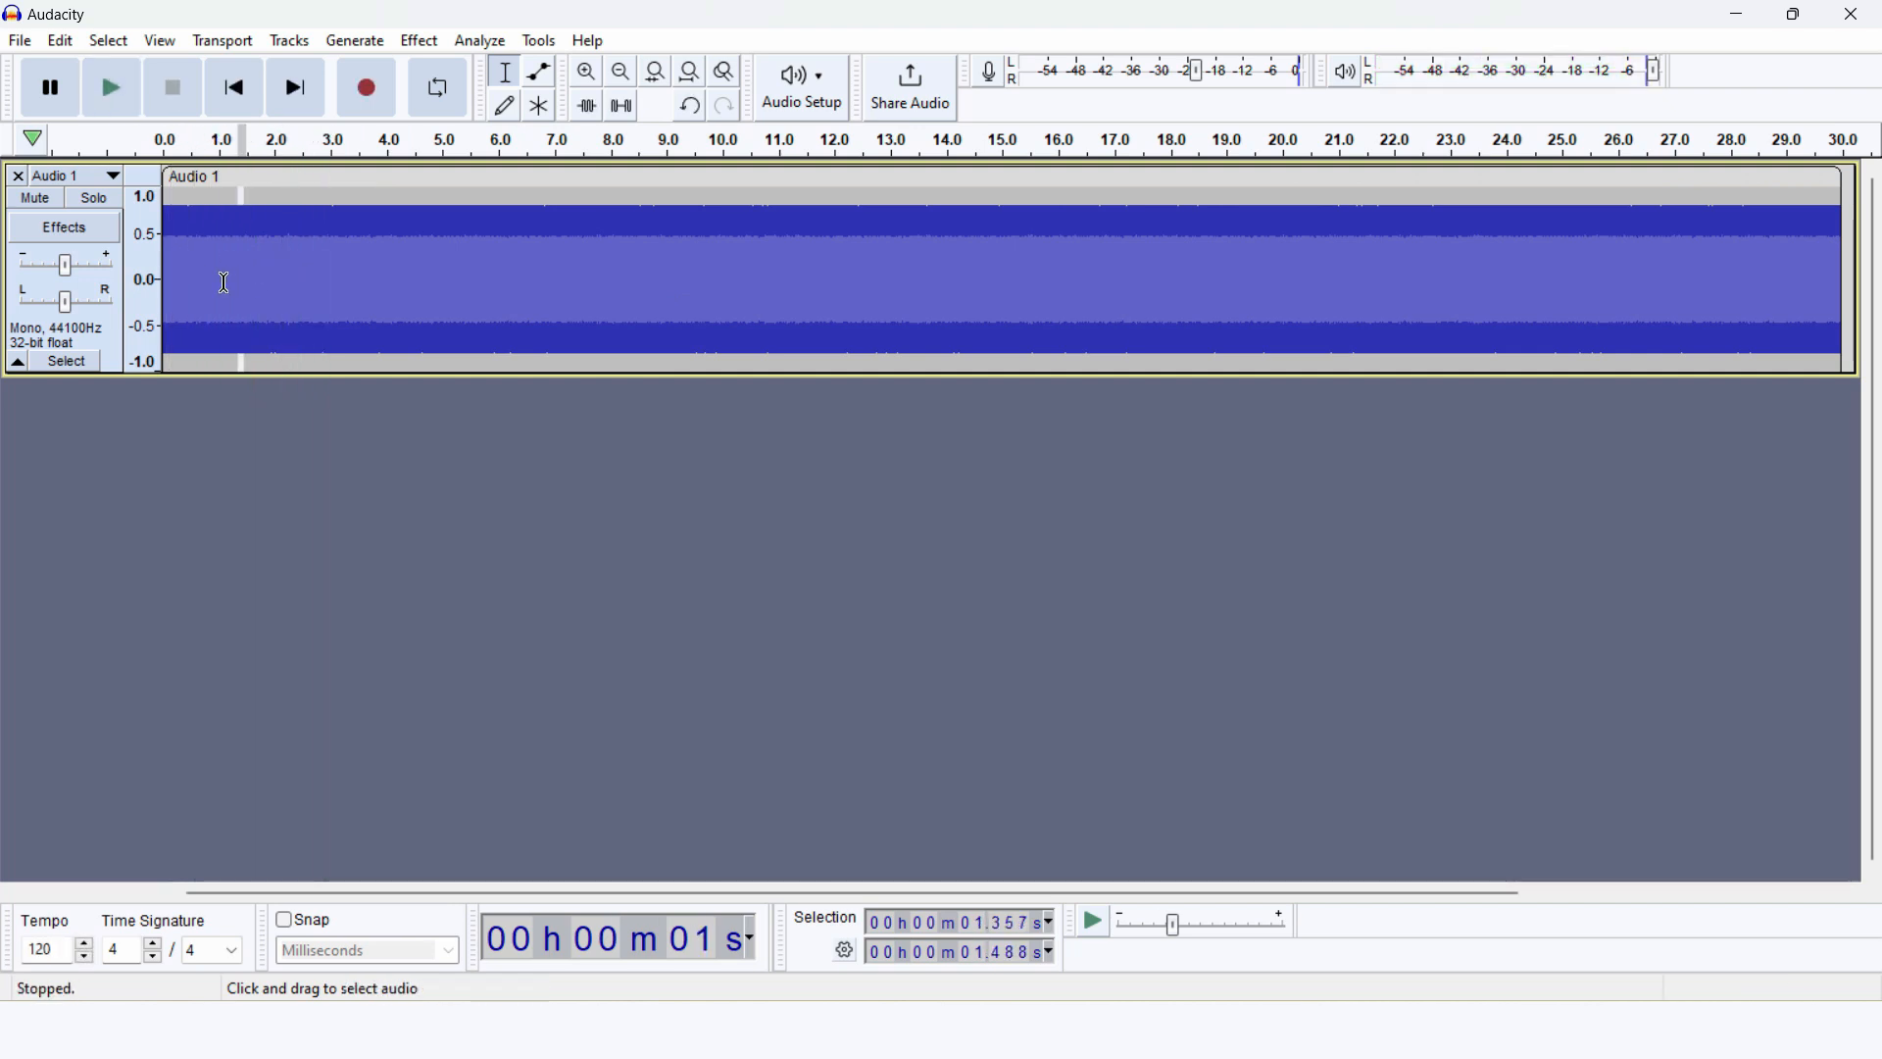
# Replace the noise track with a 1-second pluck at MIDI pitch 60 with an abrupt fade-out, and play it
pyautogui.click(369, 45)
pyautogui.click(392, 186)
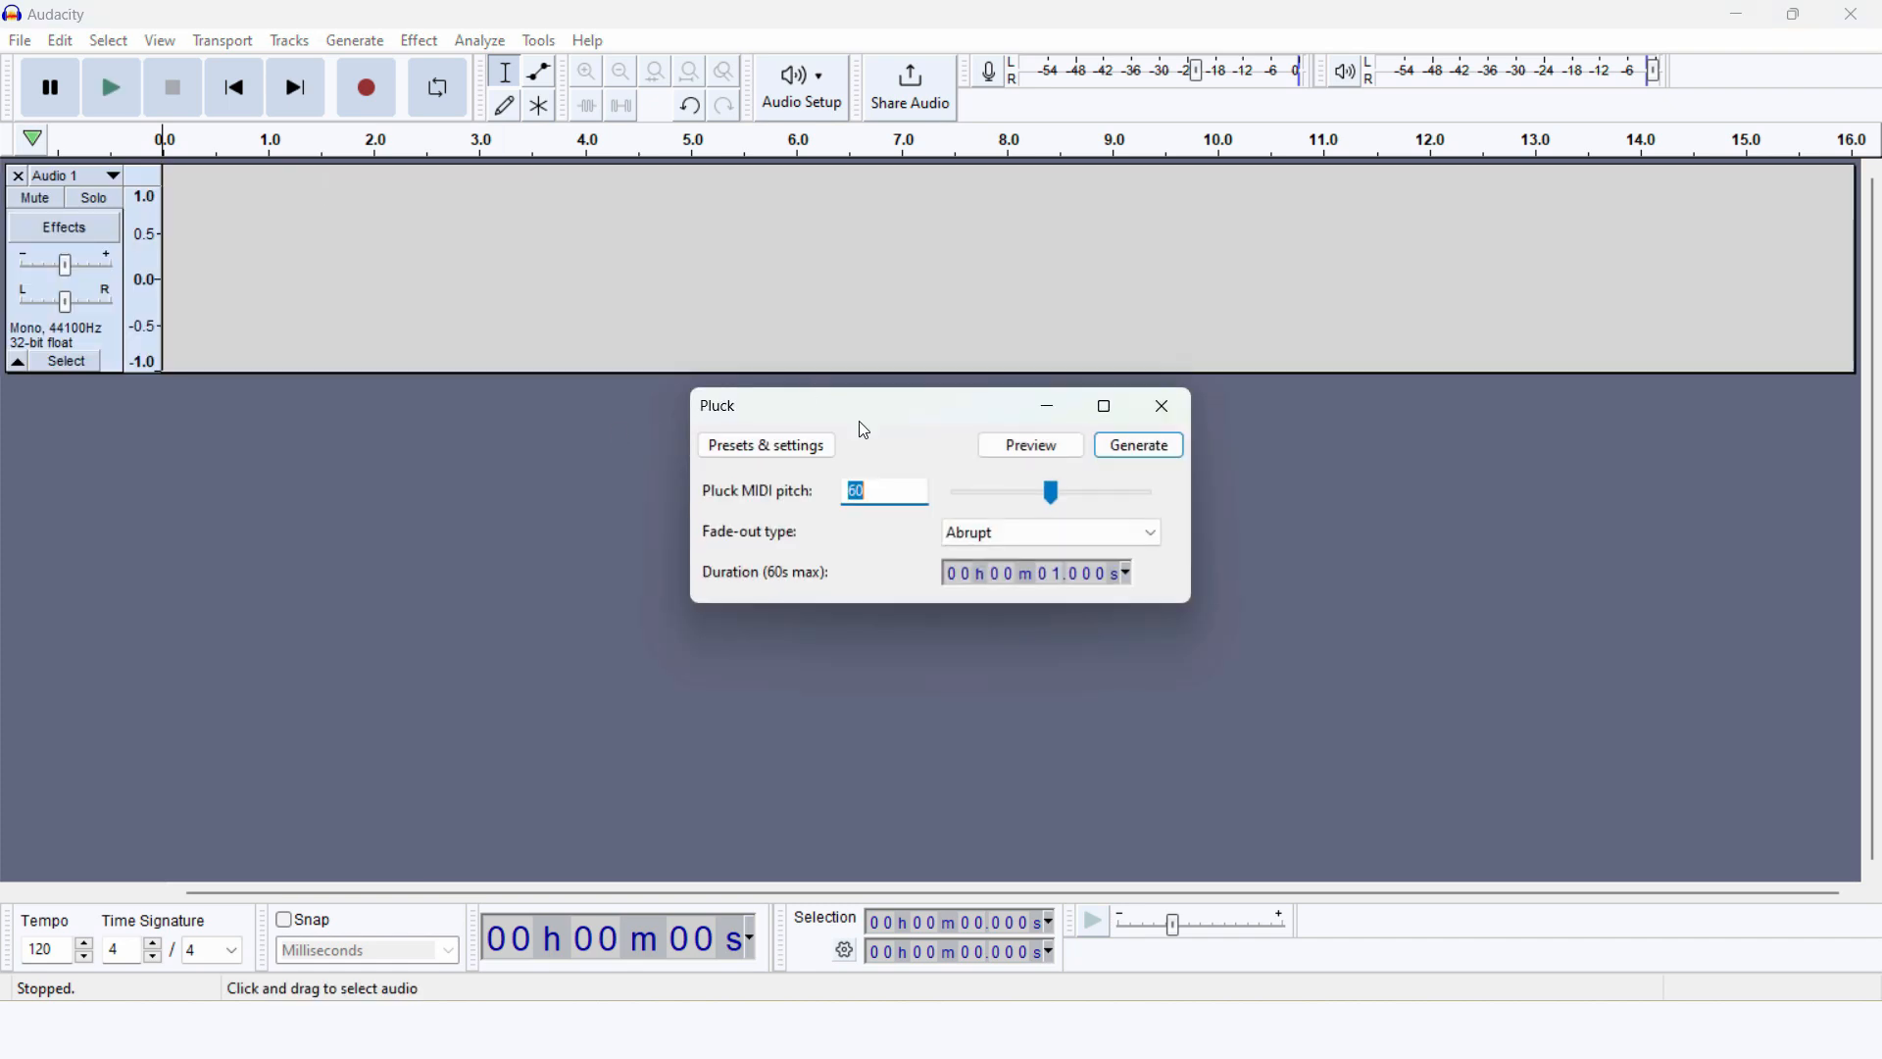
pyautogui.click(1050, 453)
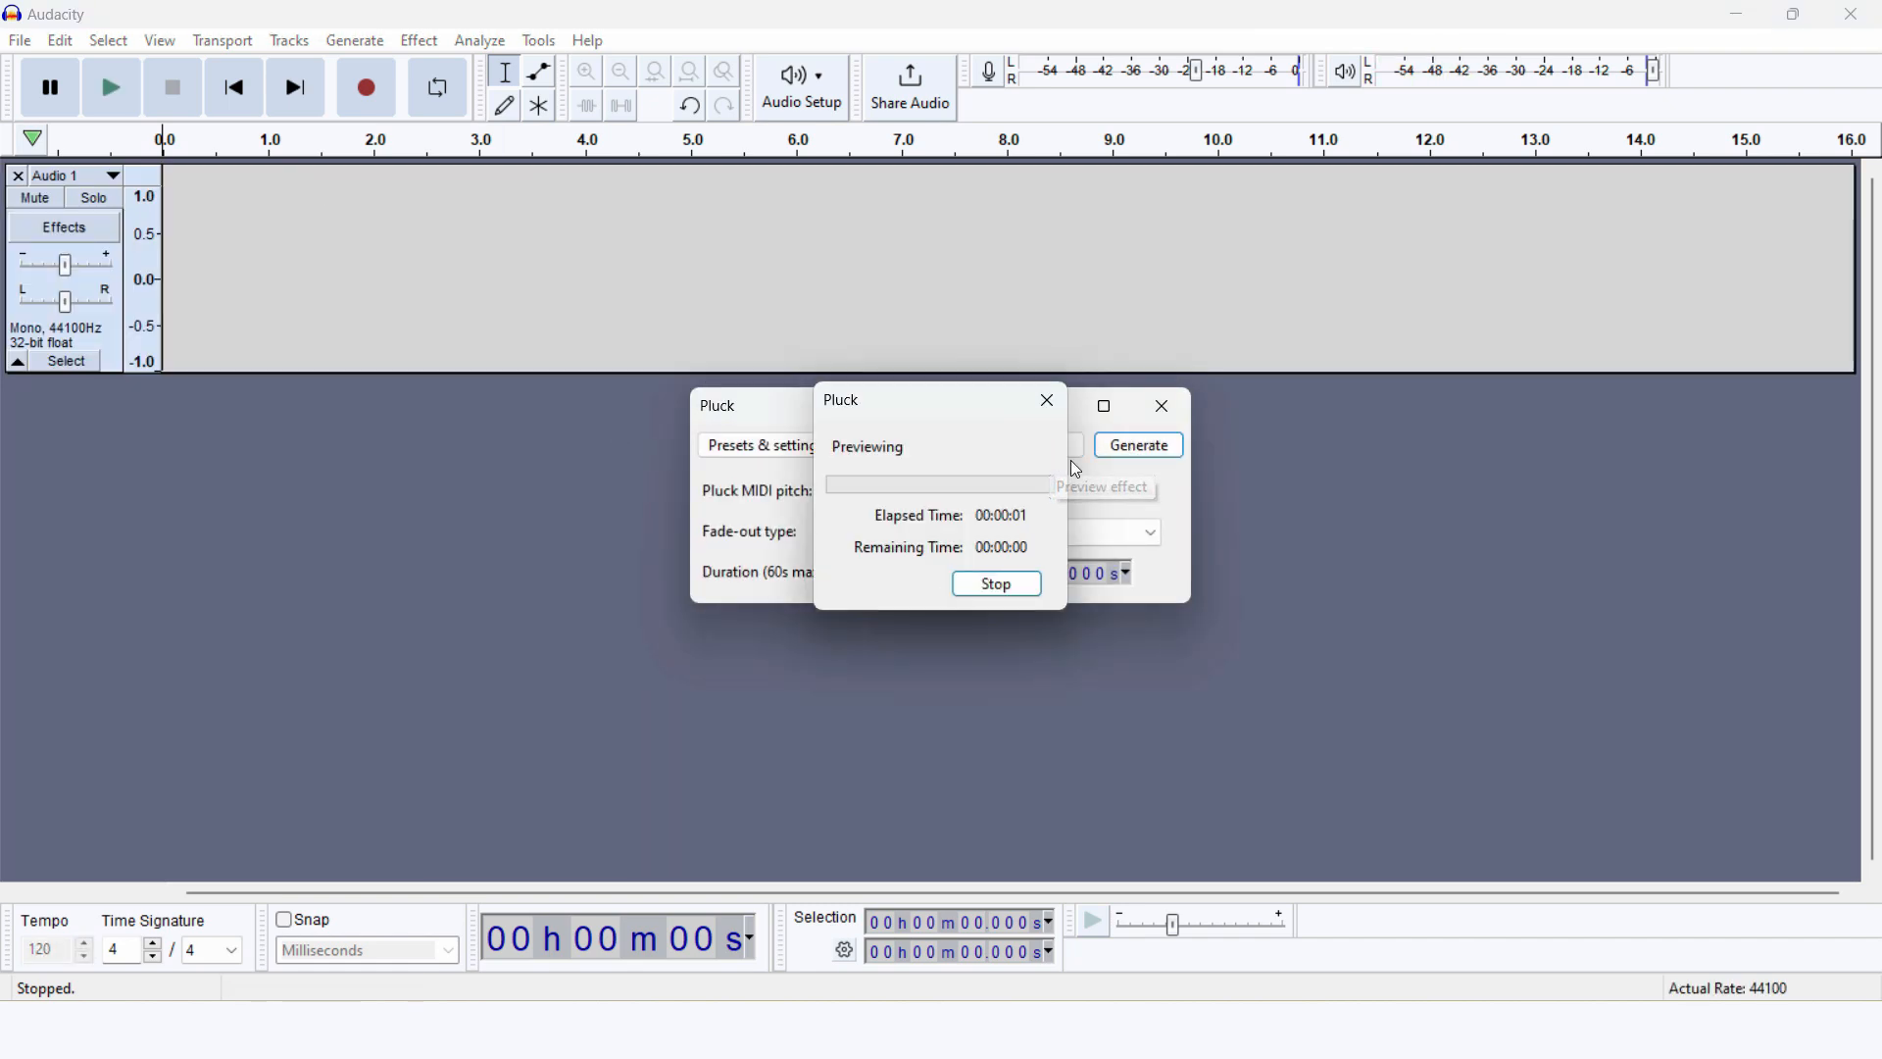
pyautogui.click(1149, 460)
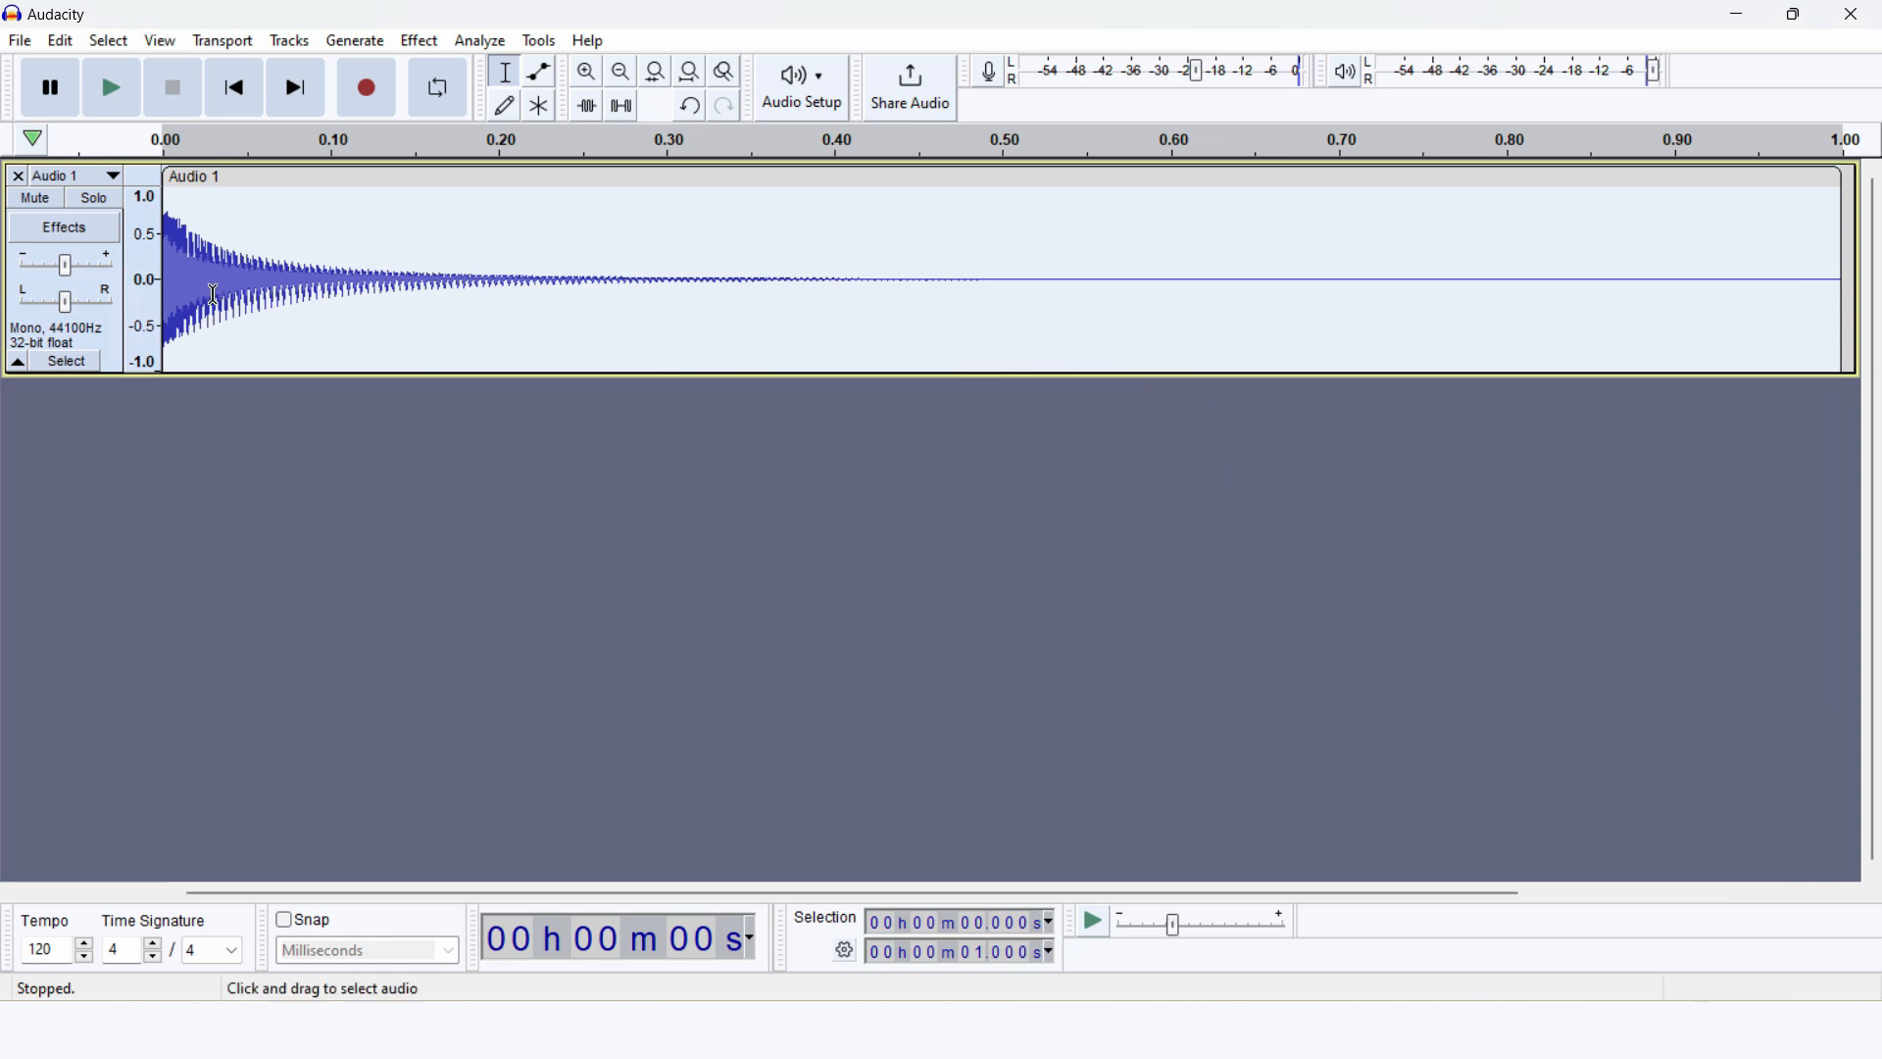
pyautogui.click(250, 290)
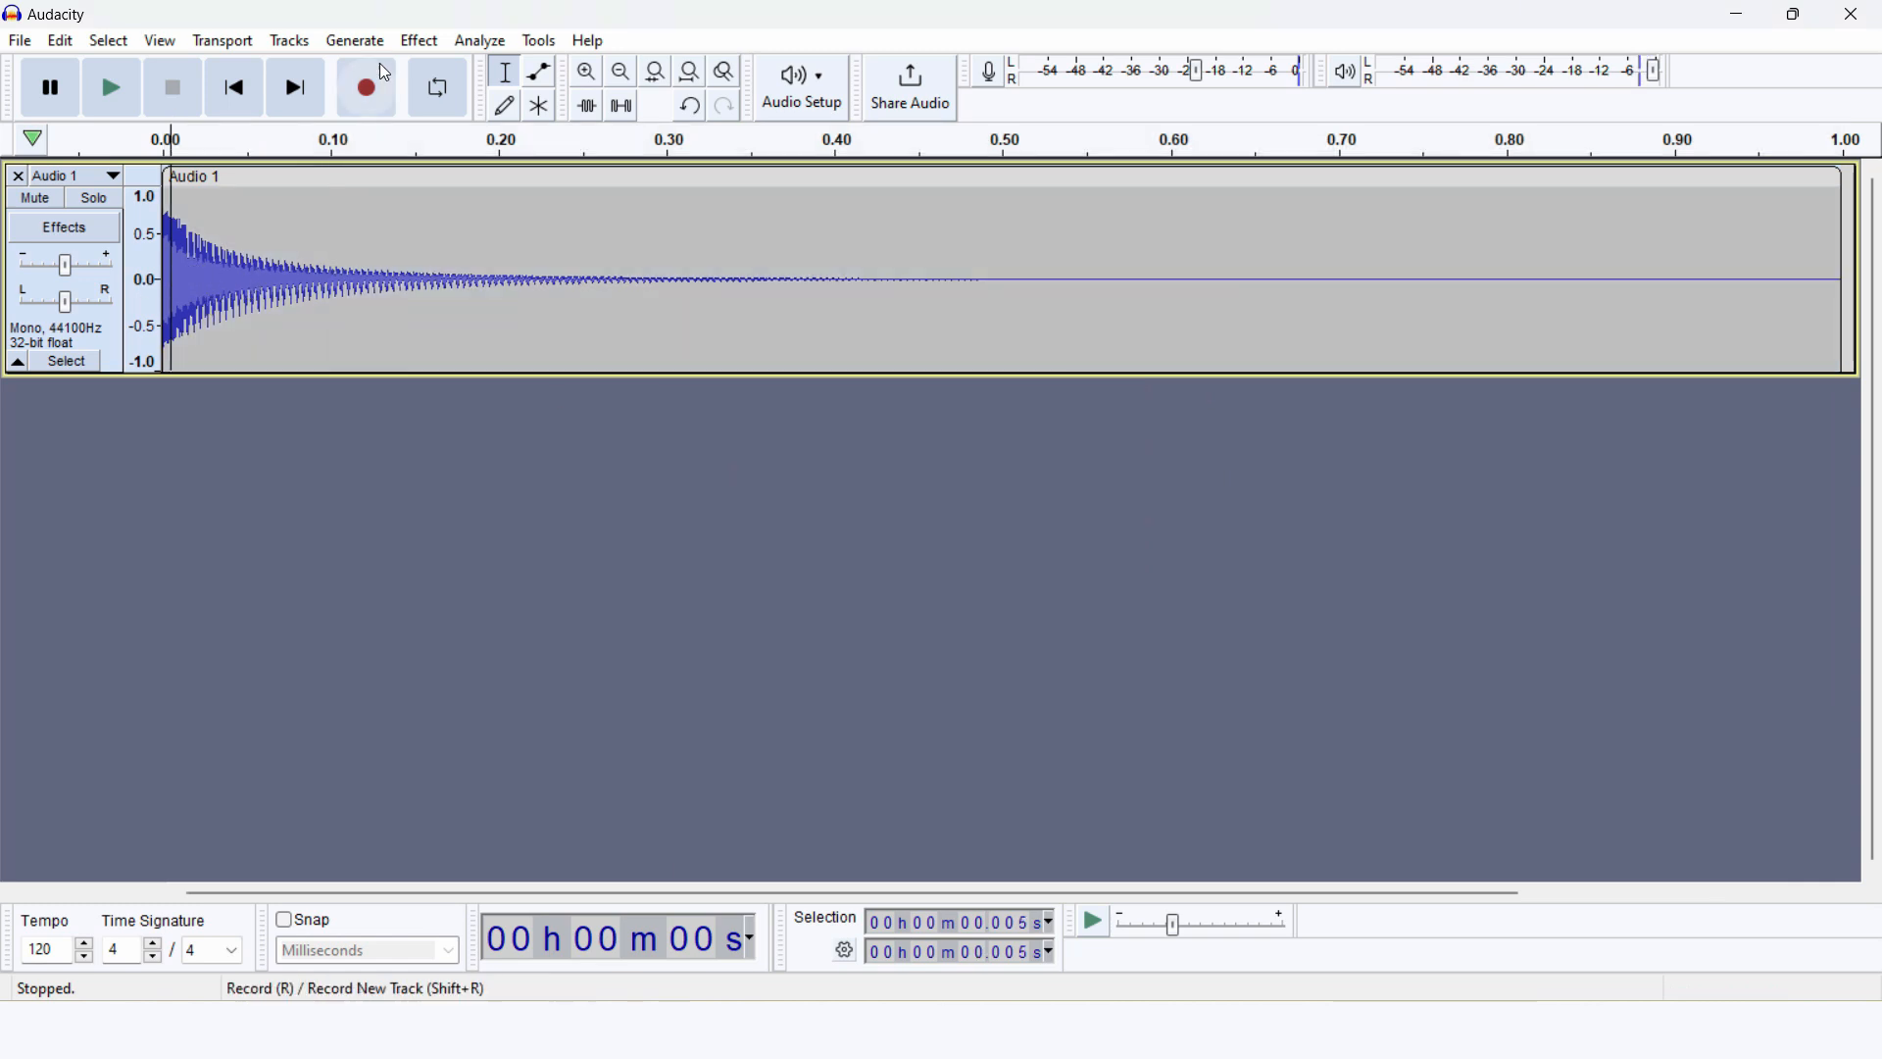
# Try to generate a 3-second pluck at MIDI pitch 120 with a gradual fade-out near the start of the clip
pyautogui.click(349, 47)
pyautogui.click(418, 187)
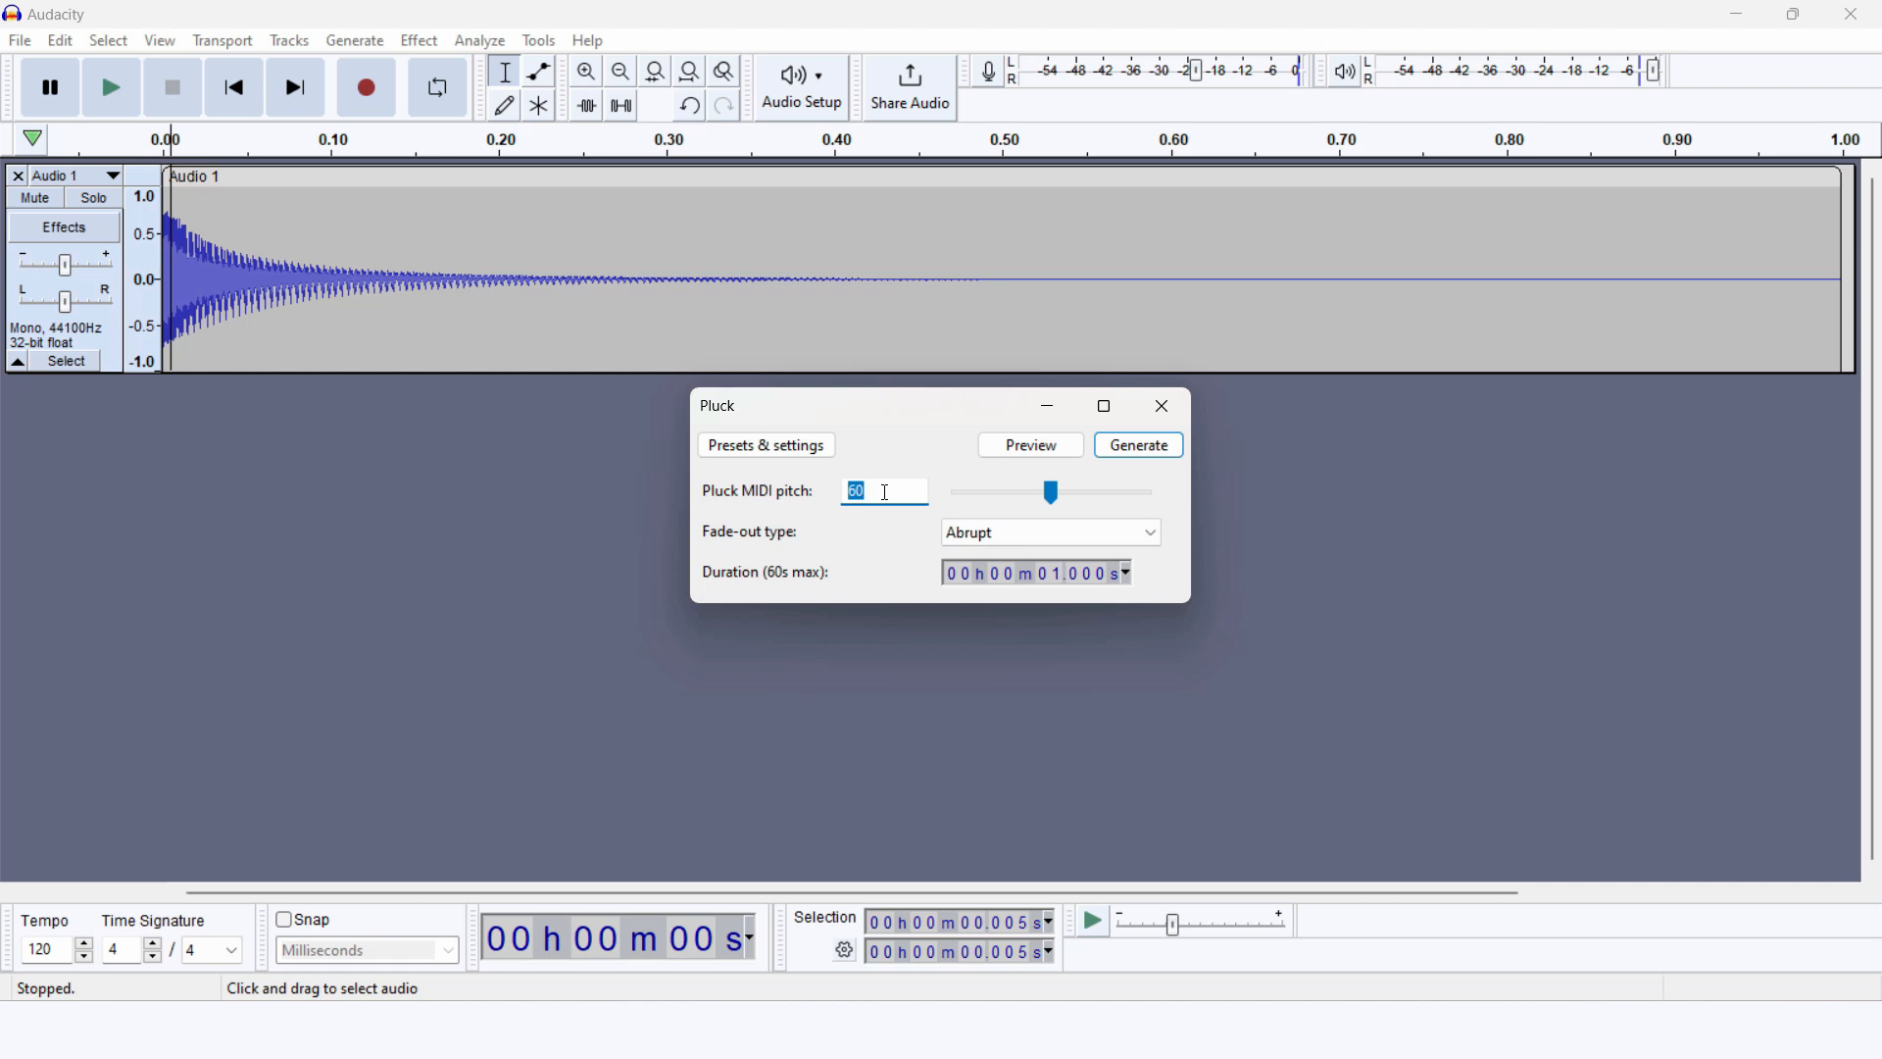
pyautogui.write('120')
pyautogui.click(1073, 534)
pyautogui.click(1027, 570)
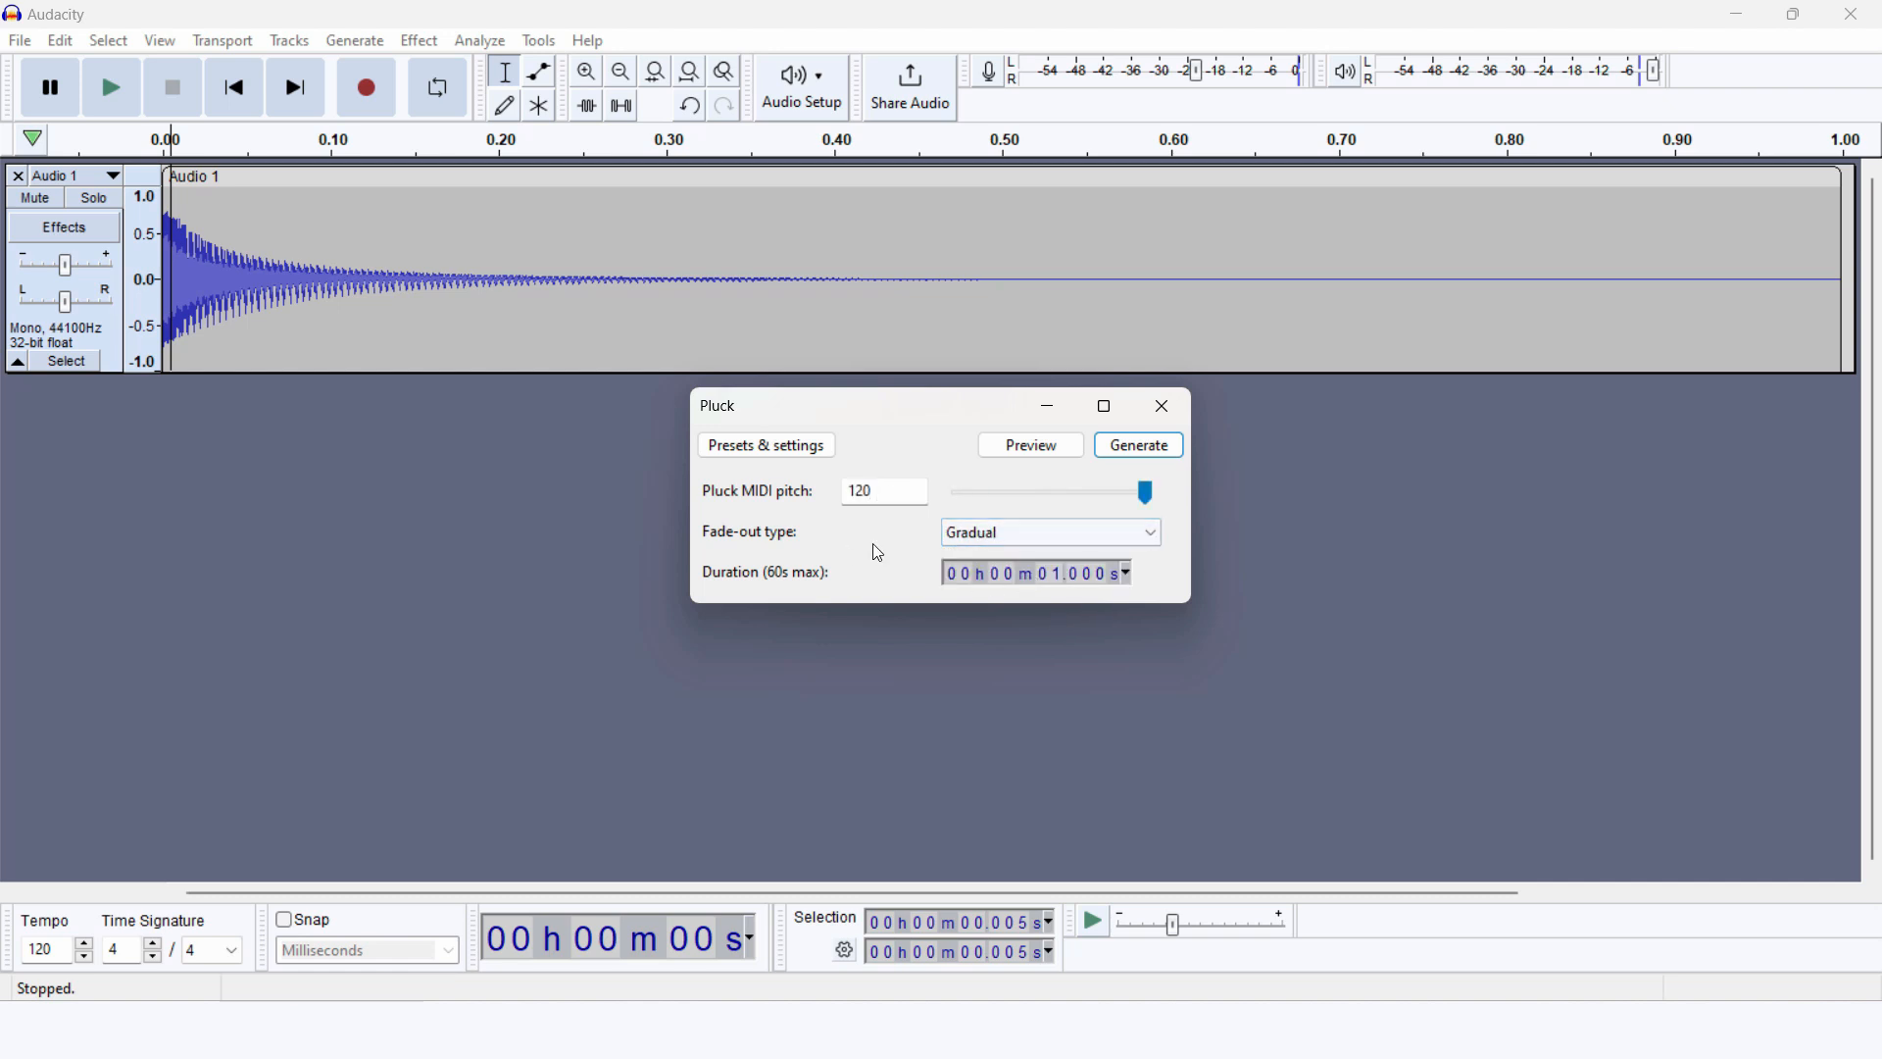
pyautogui.click(1045, 568)
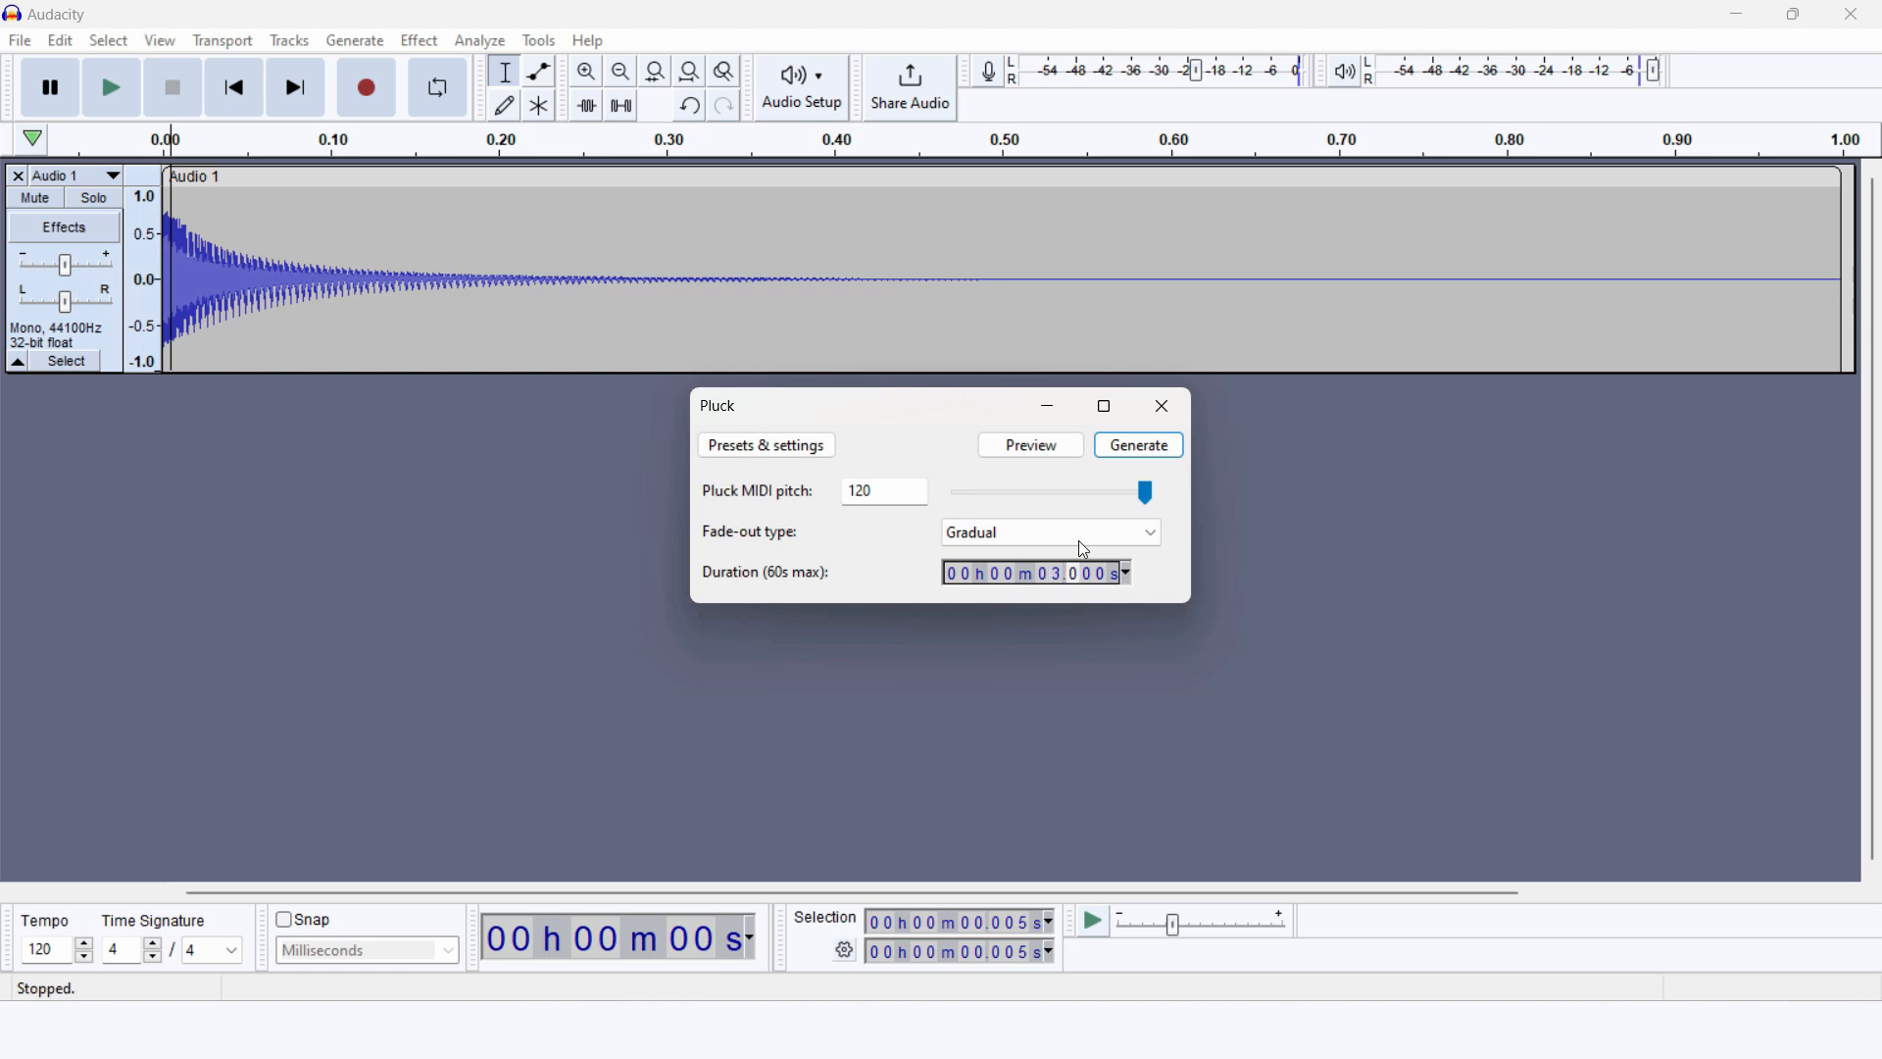
pyautogui.click(1132, 446)
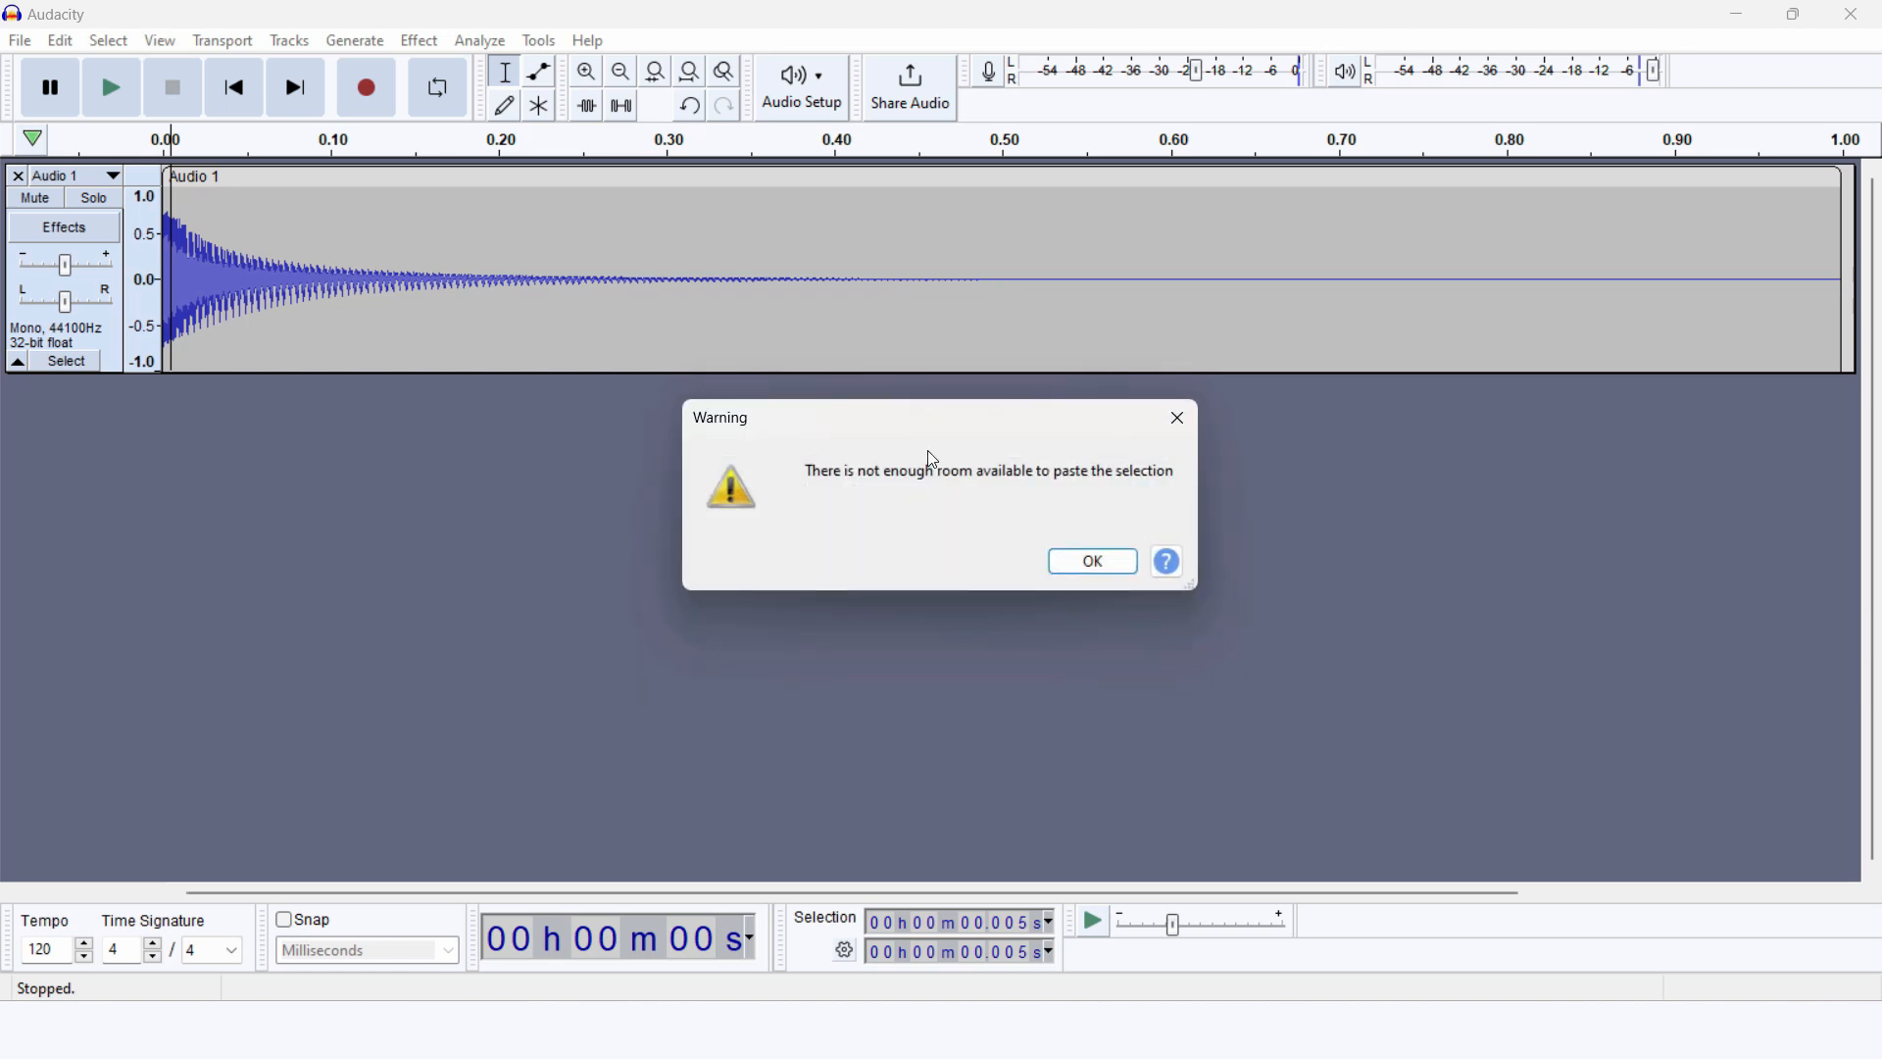
pyautogui.click(1092, 562)
# Replace the existing clip with a 1-second pluck and play it from near its start
pyautogui.click(355, 40)
pyautogui.click(453, 189)
pyautogui.click(1069, 574)
pyautogui.write('1.000 s')
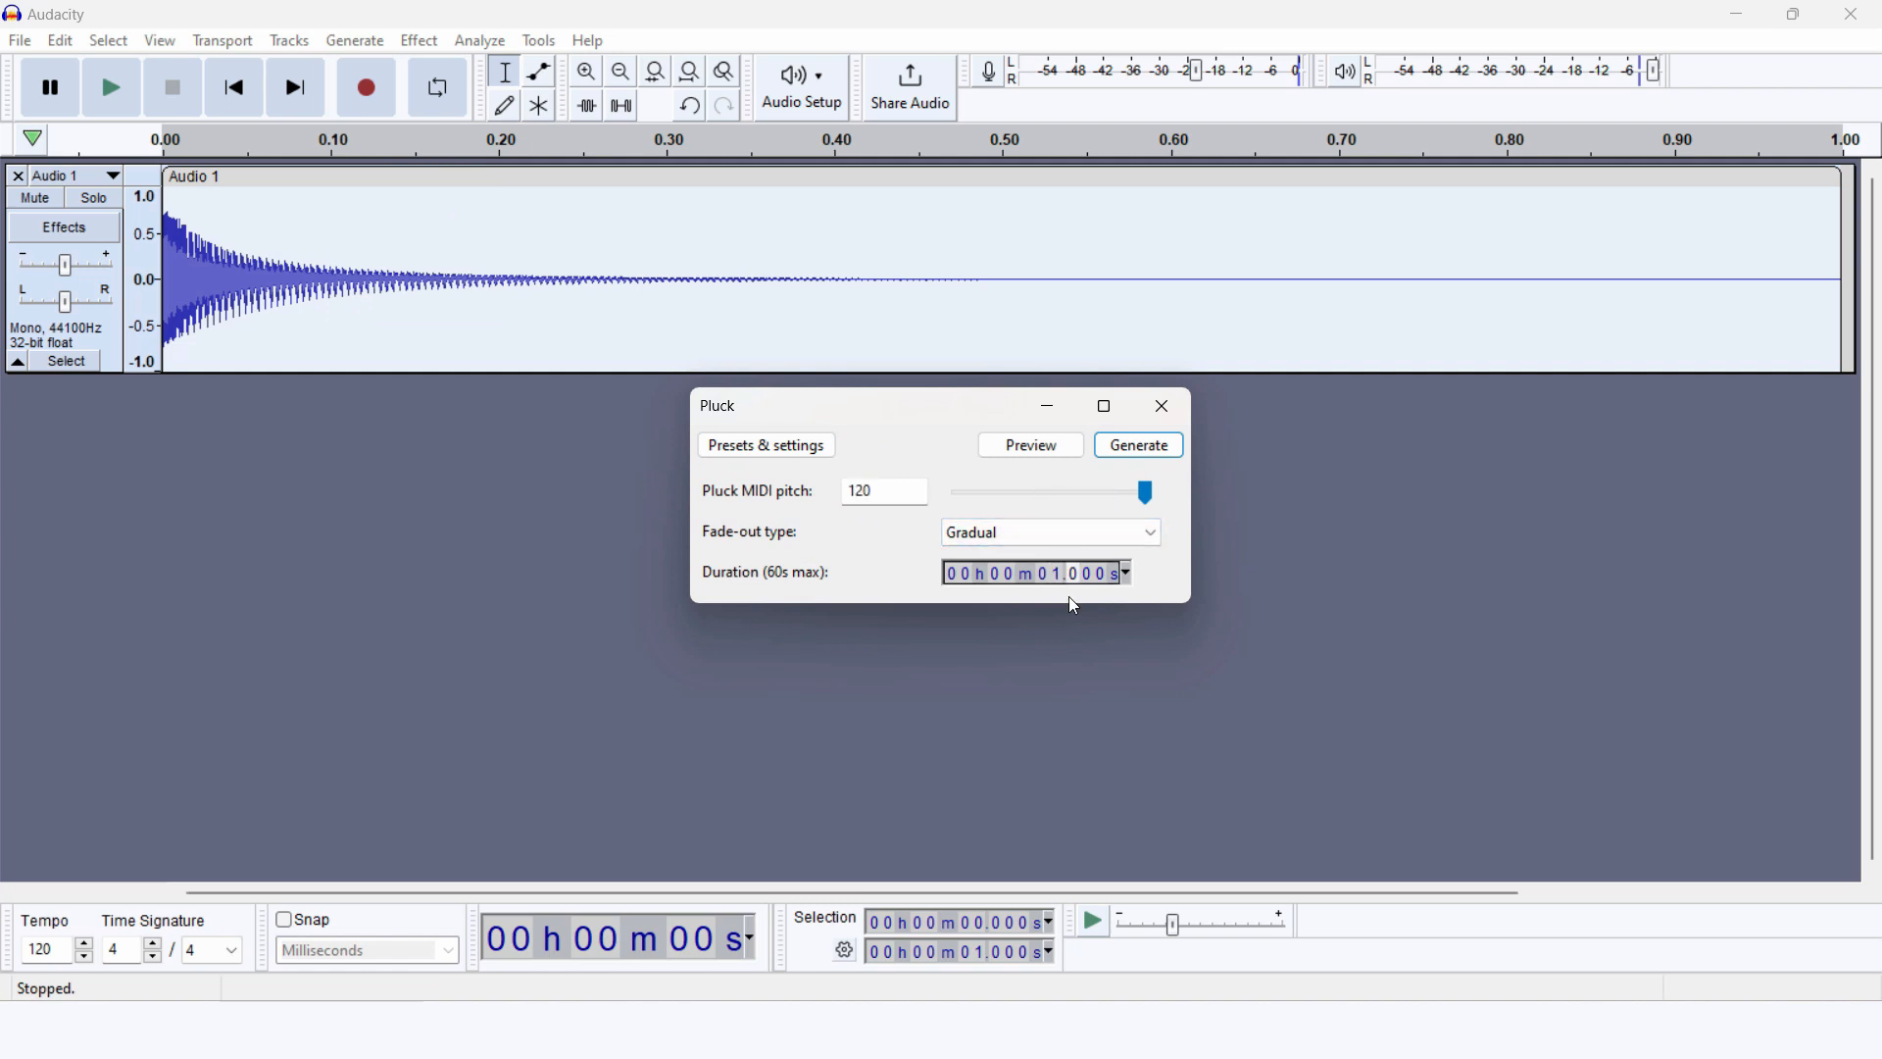
pyautogui.click(1063, 448)
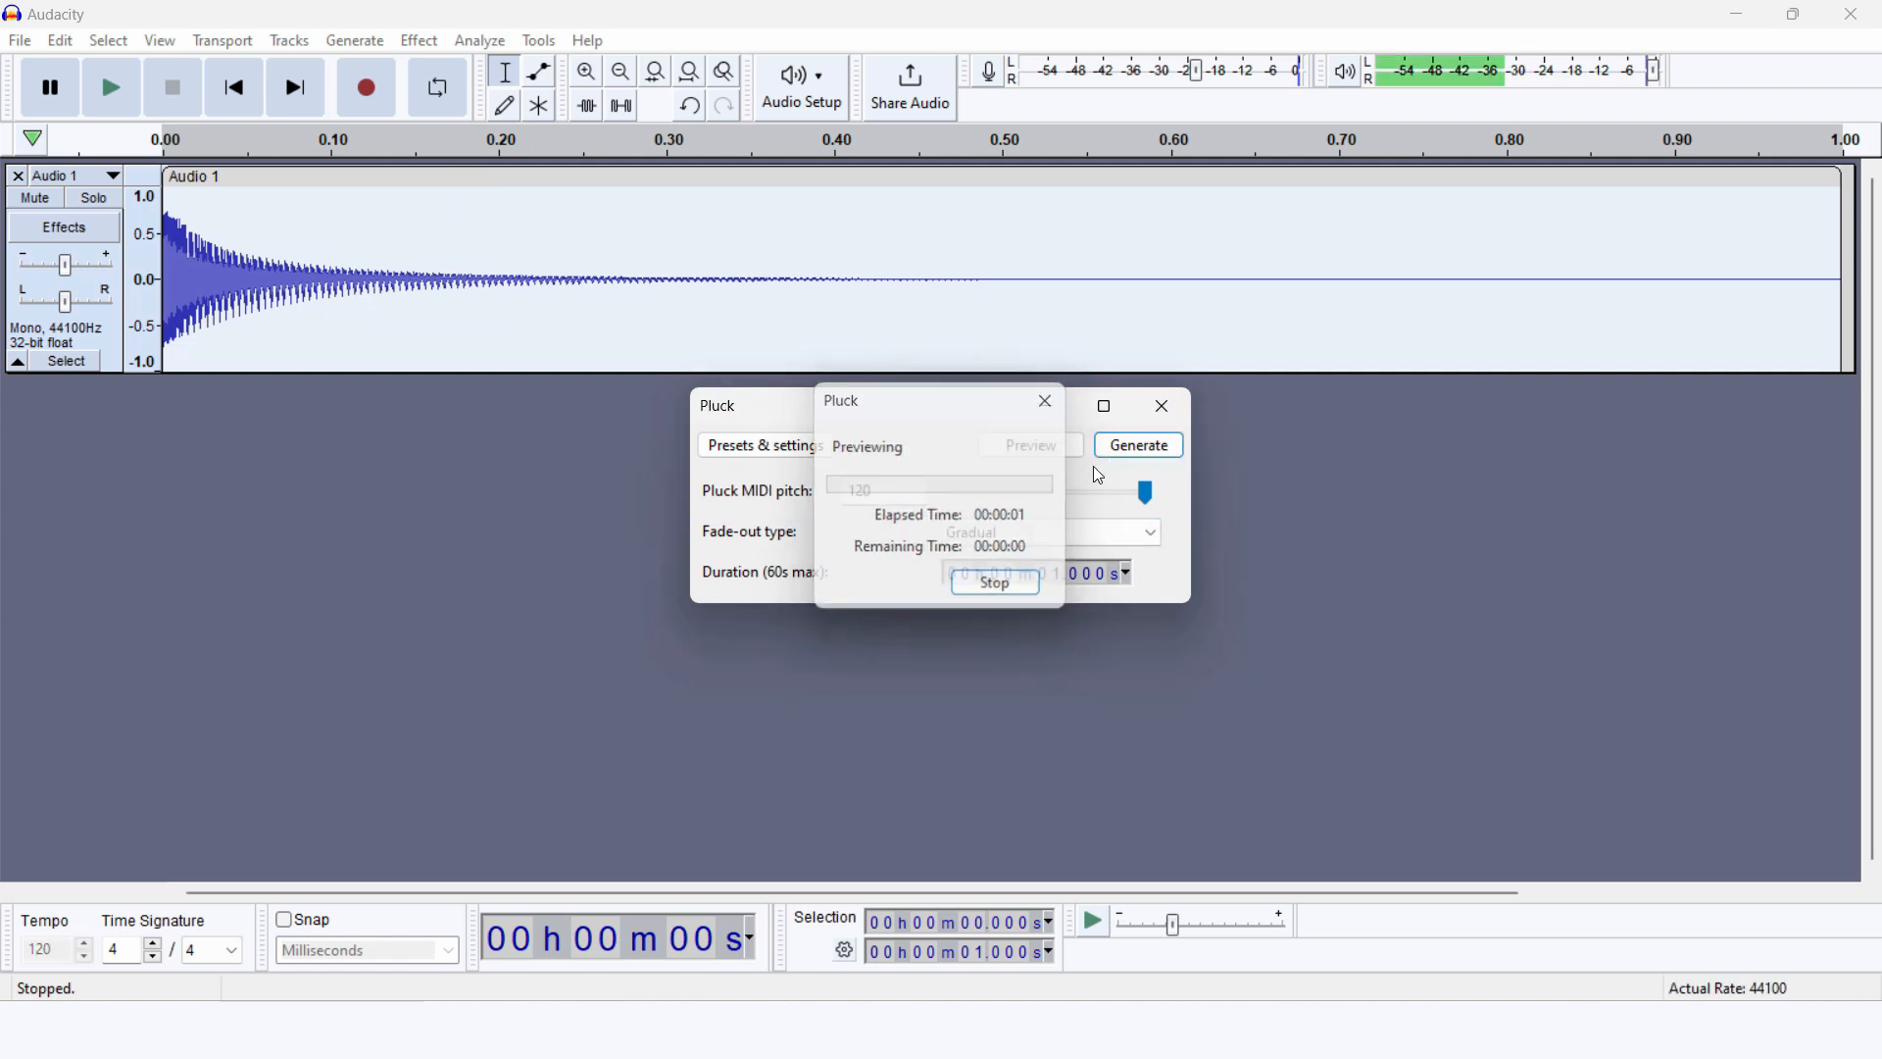
pyautogui.click(1137, 447)
pyautogui.click(191, 285)
pyautogui.press('space')
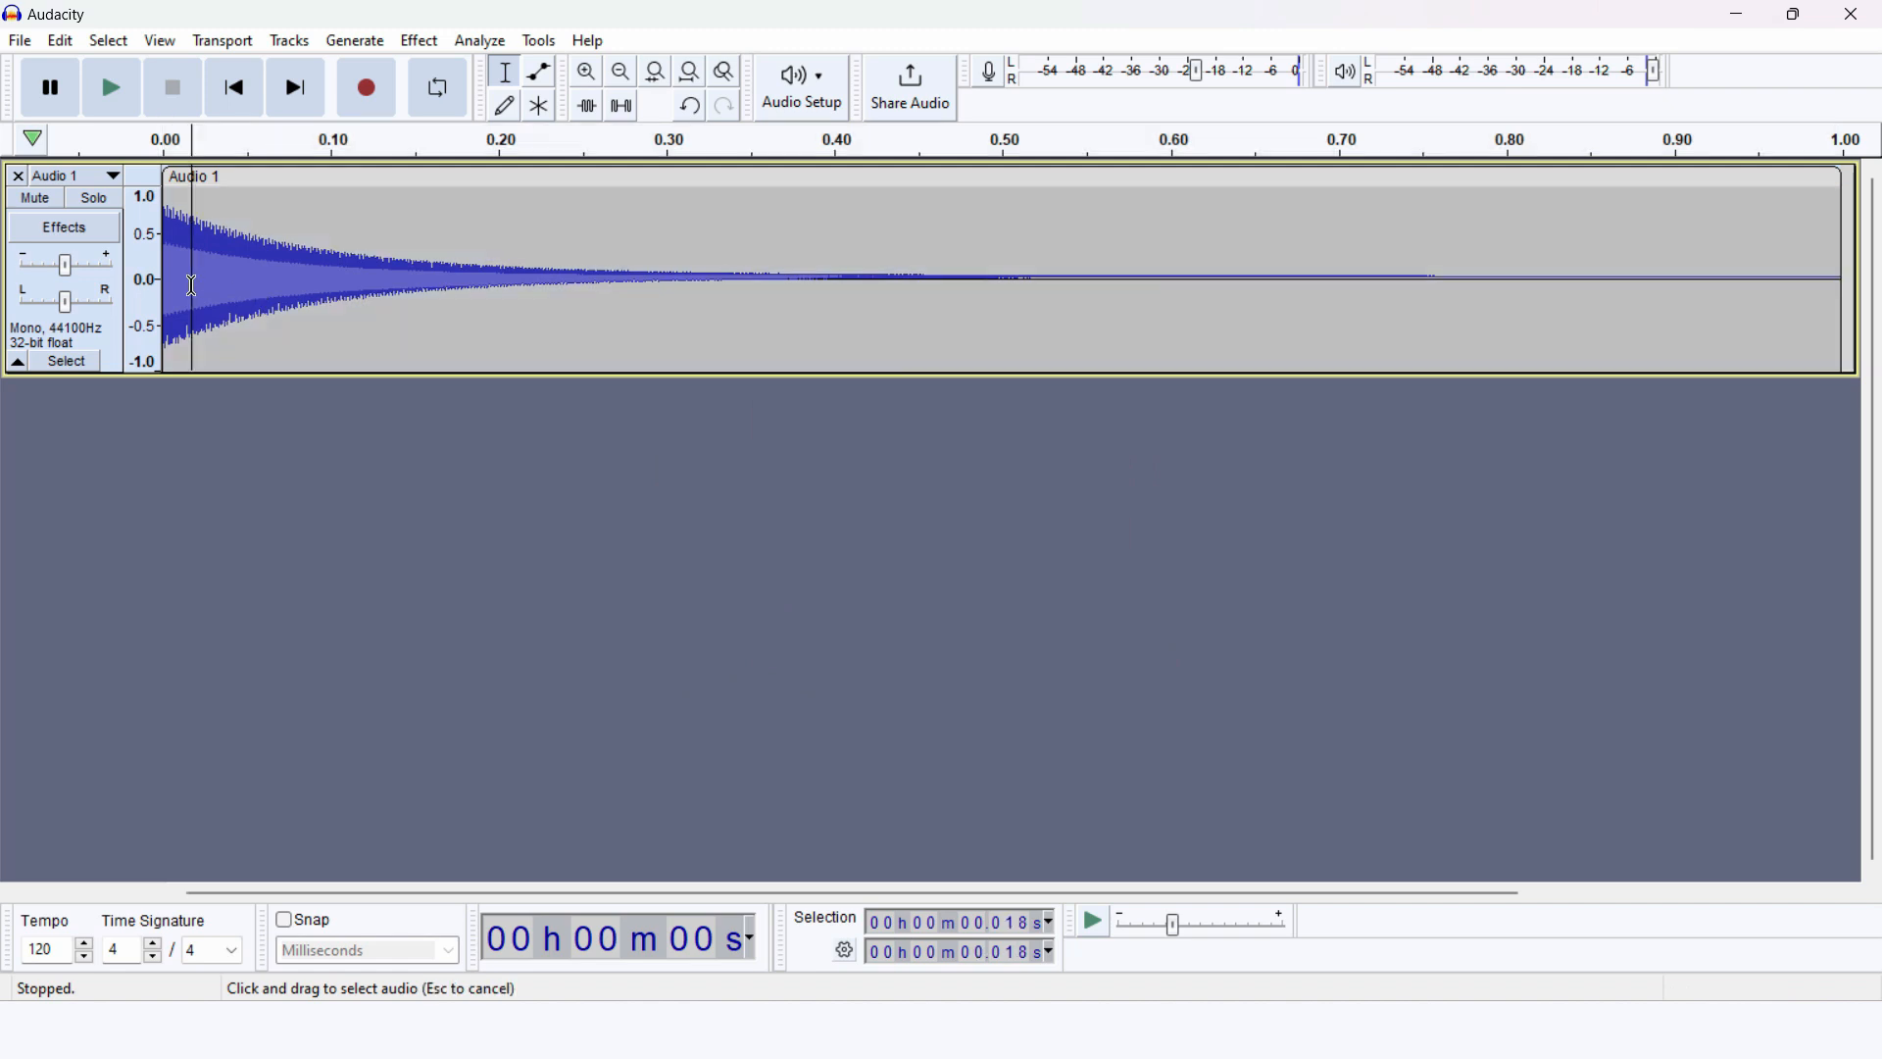
pyautogui.press('space')
# Open the Rhythm Track generator, load its factory defaults with a 120 bpm tempo, and preview the metronome beat
pyautogui.click(361, 43)
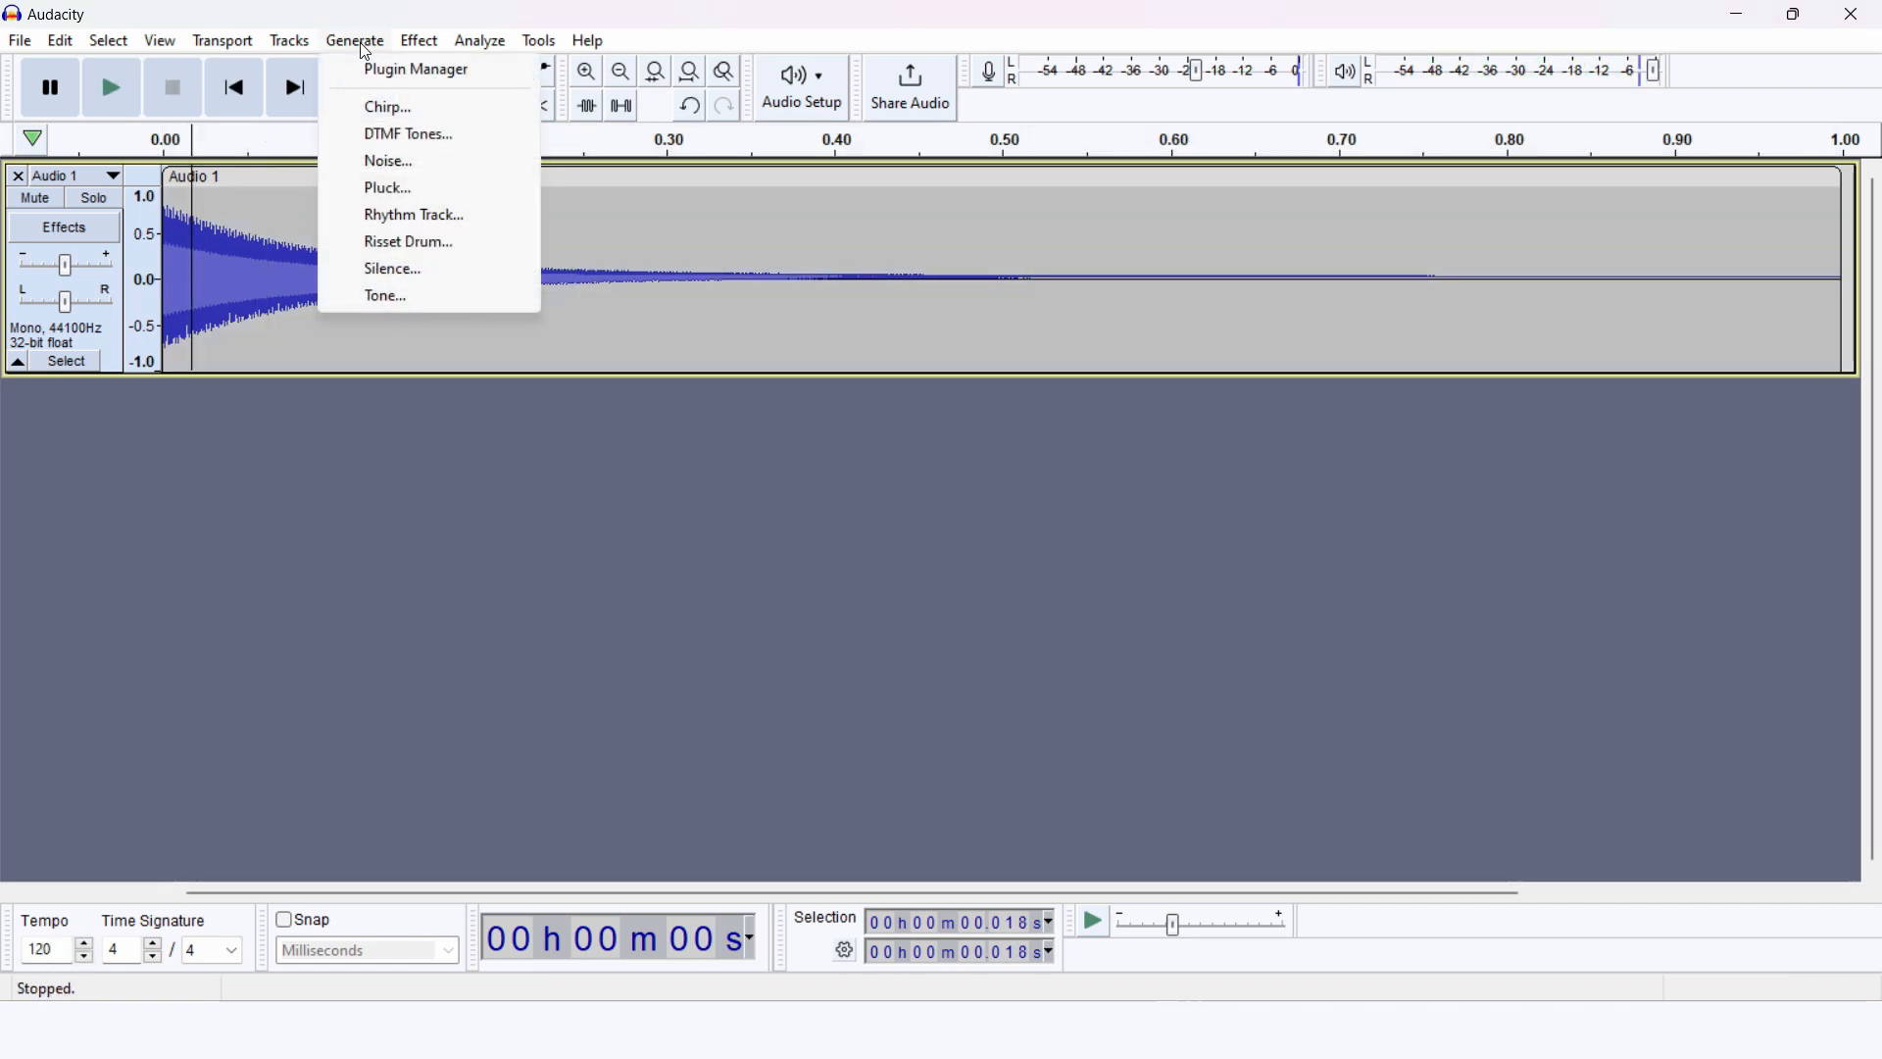
pyautogui.click(420, 215)
pyautogui.write('3')
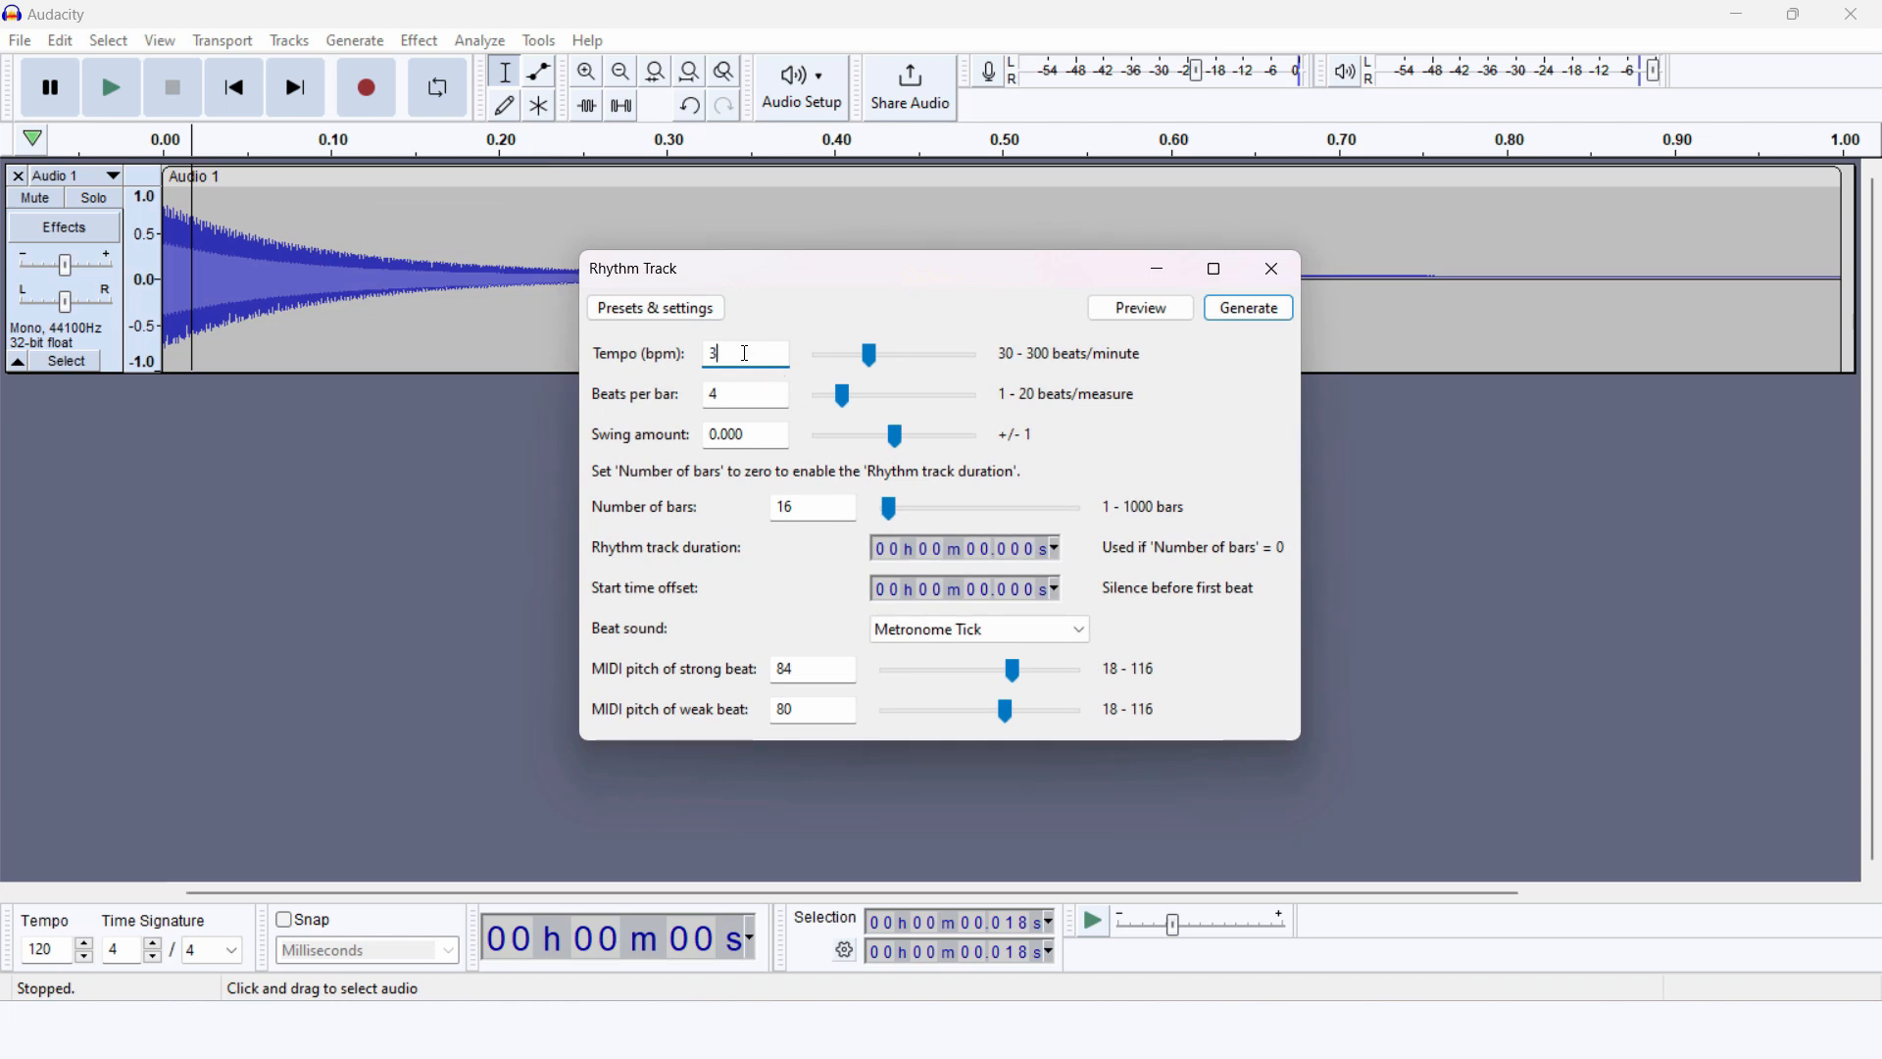
pyautogui.click(679, 320)
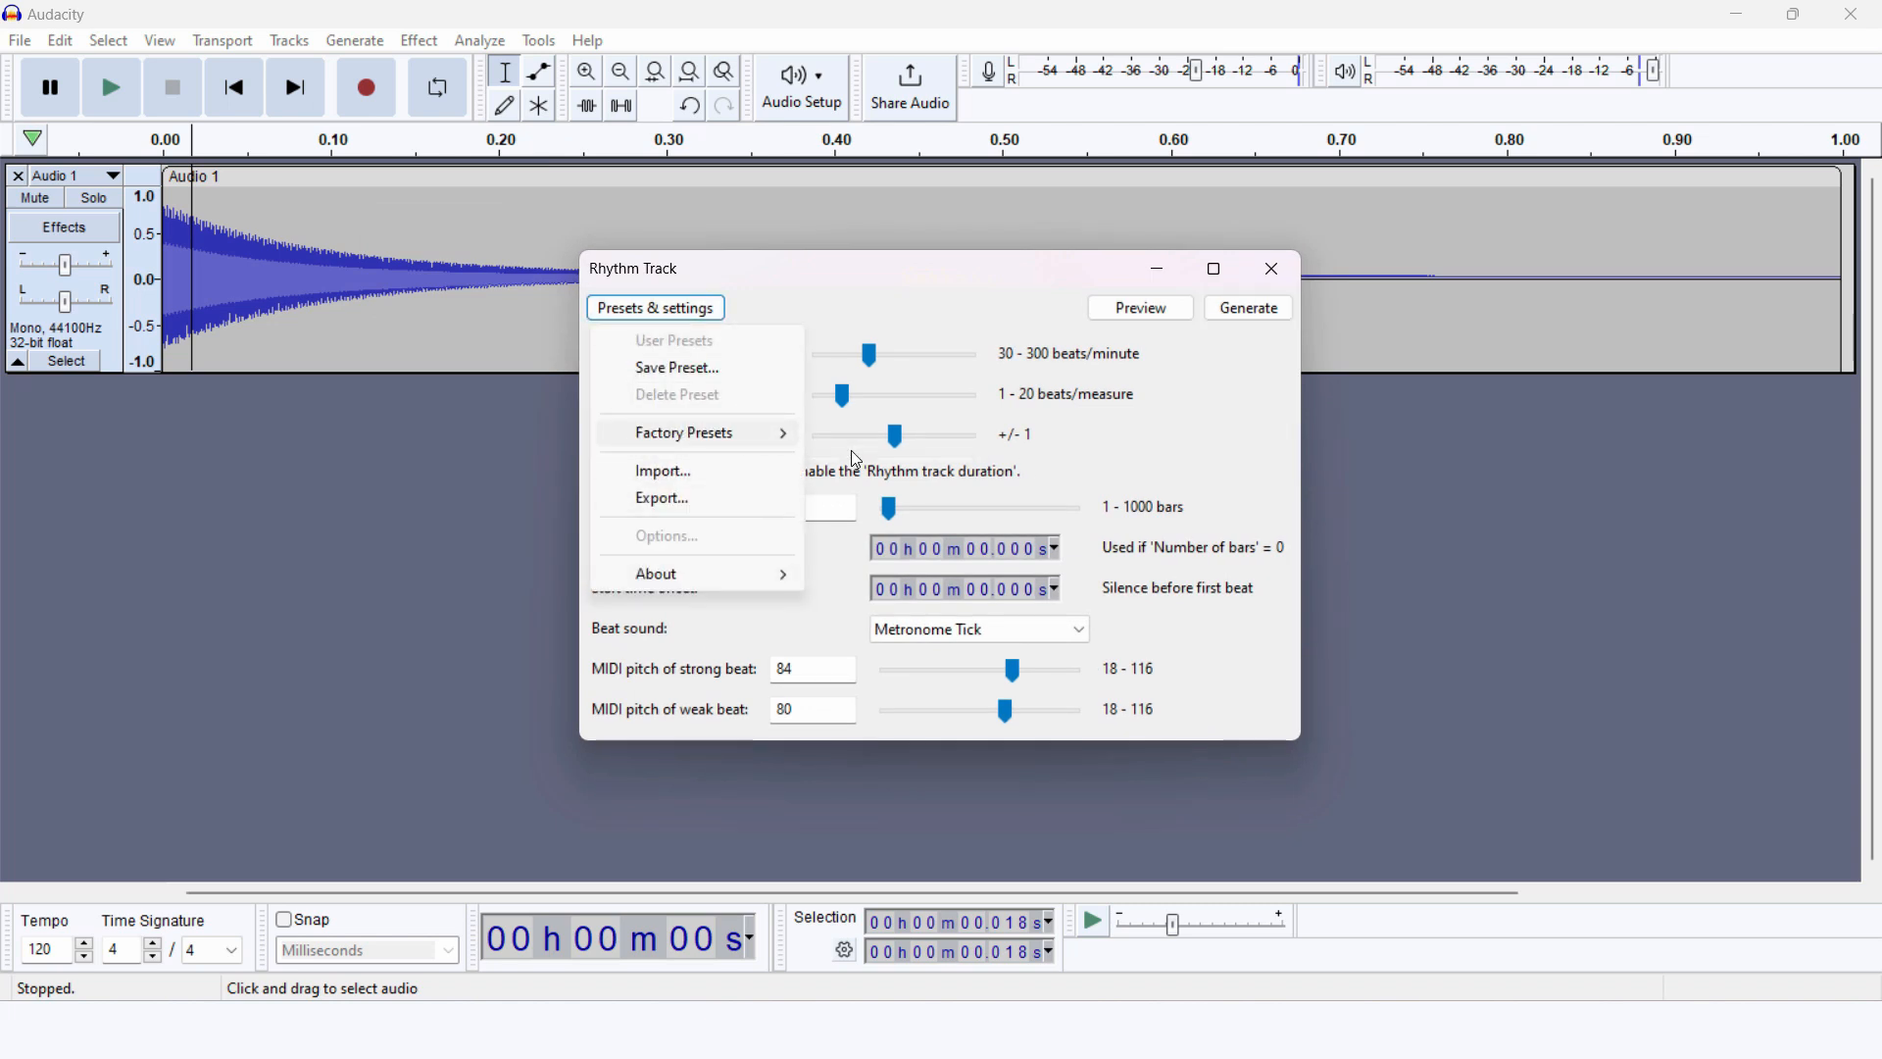
pyautogui.click(830, 419)
pyautogui.click(695, 311)
pyautogui.moveTo(783, 432)
pyautogui.click(864, 428)
pyautogui.click(742, 354)
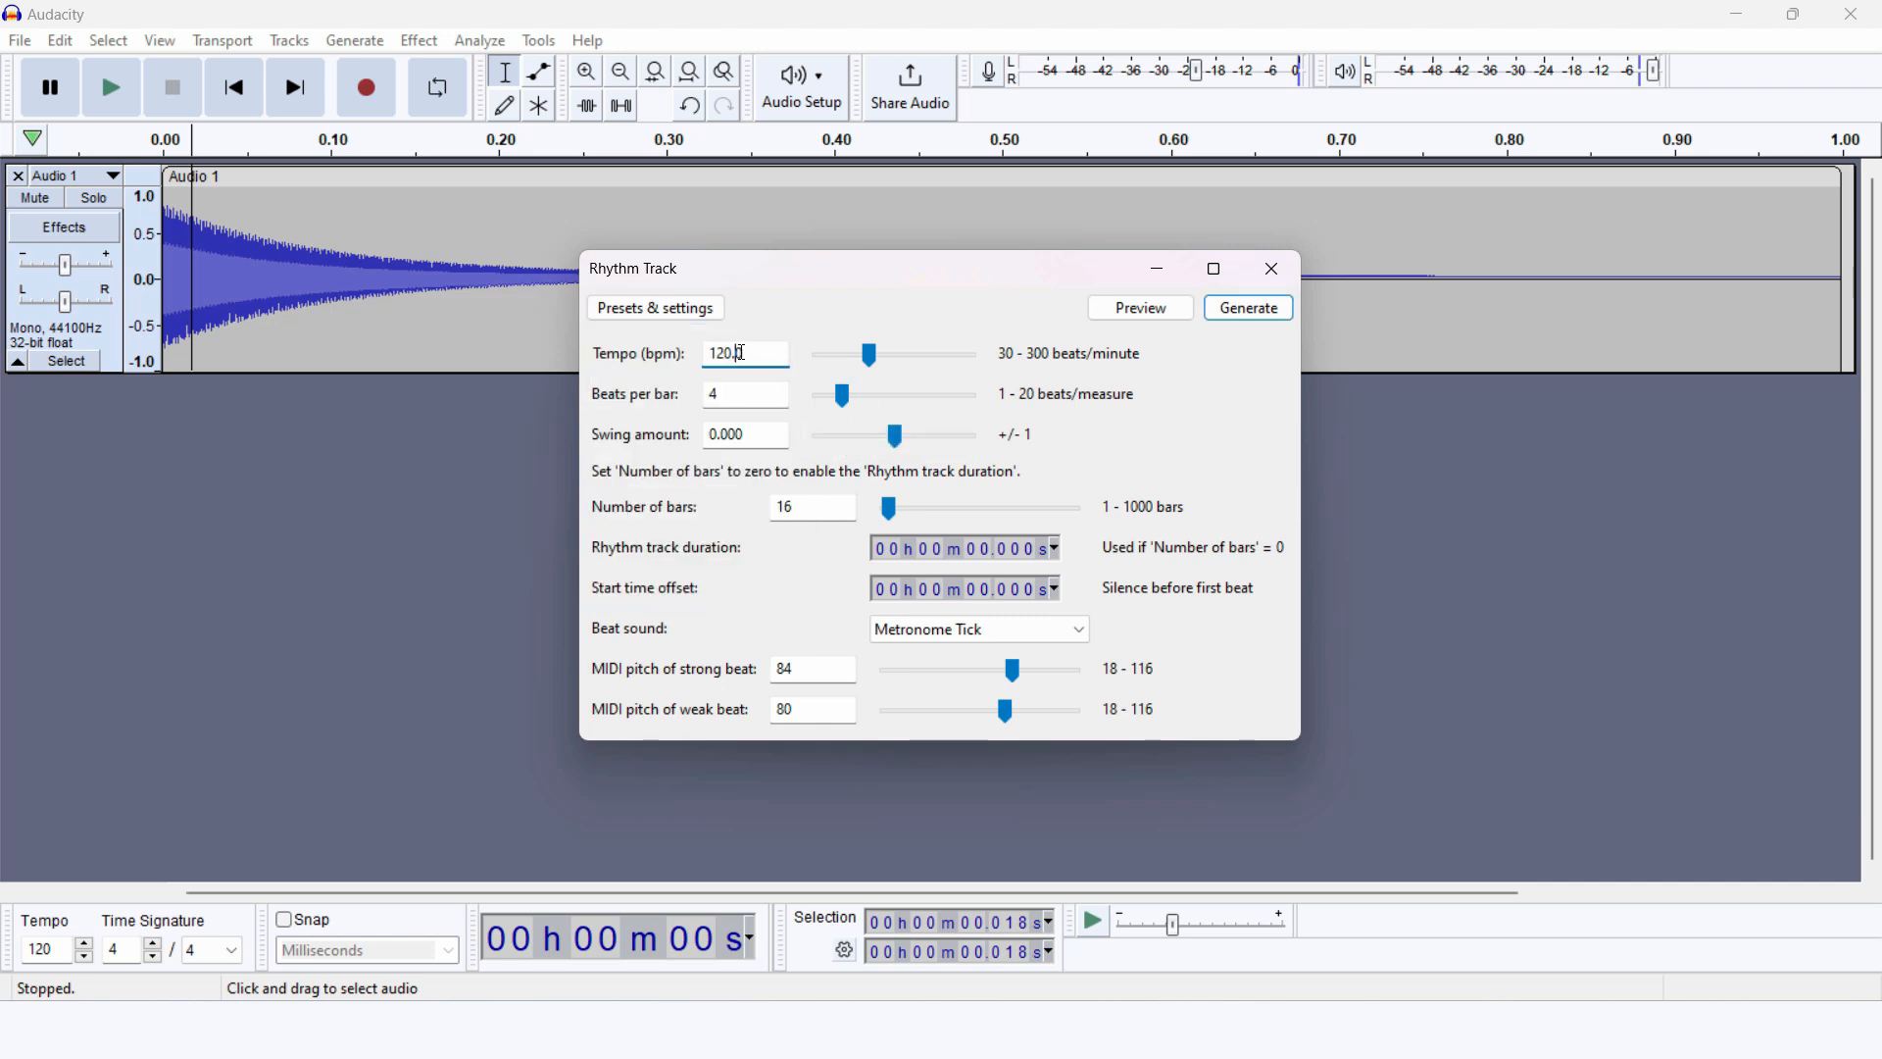
pyautogui.click(1143, 315)
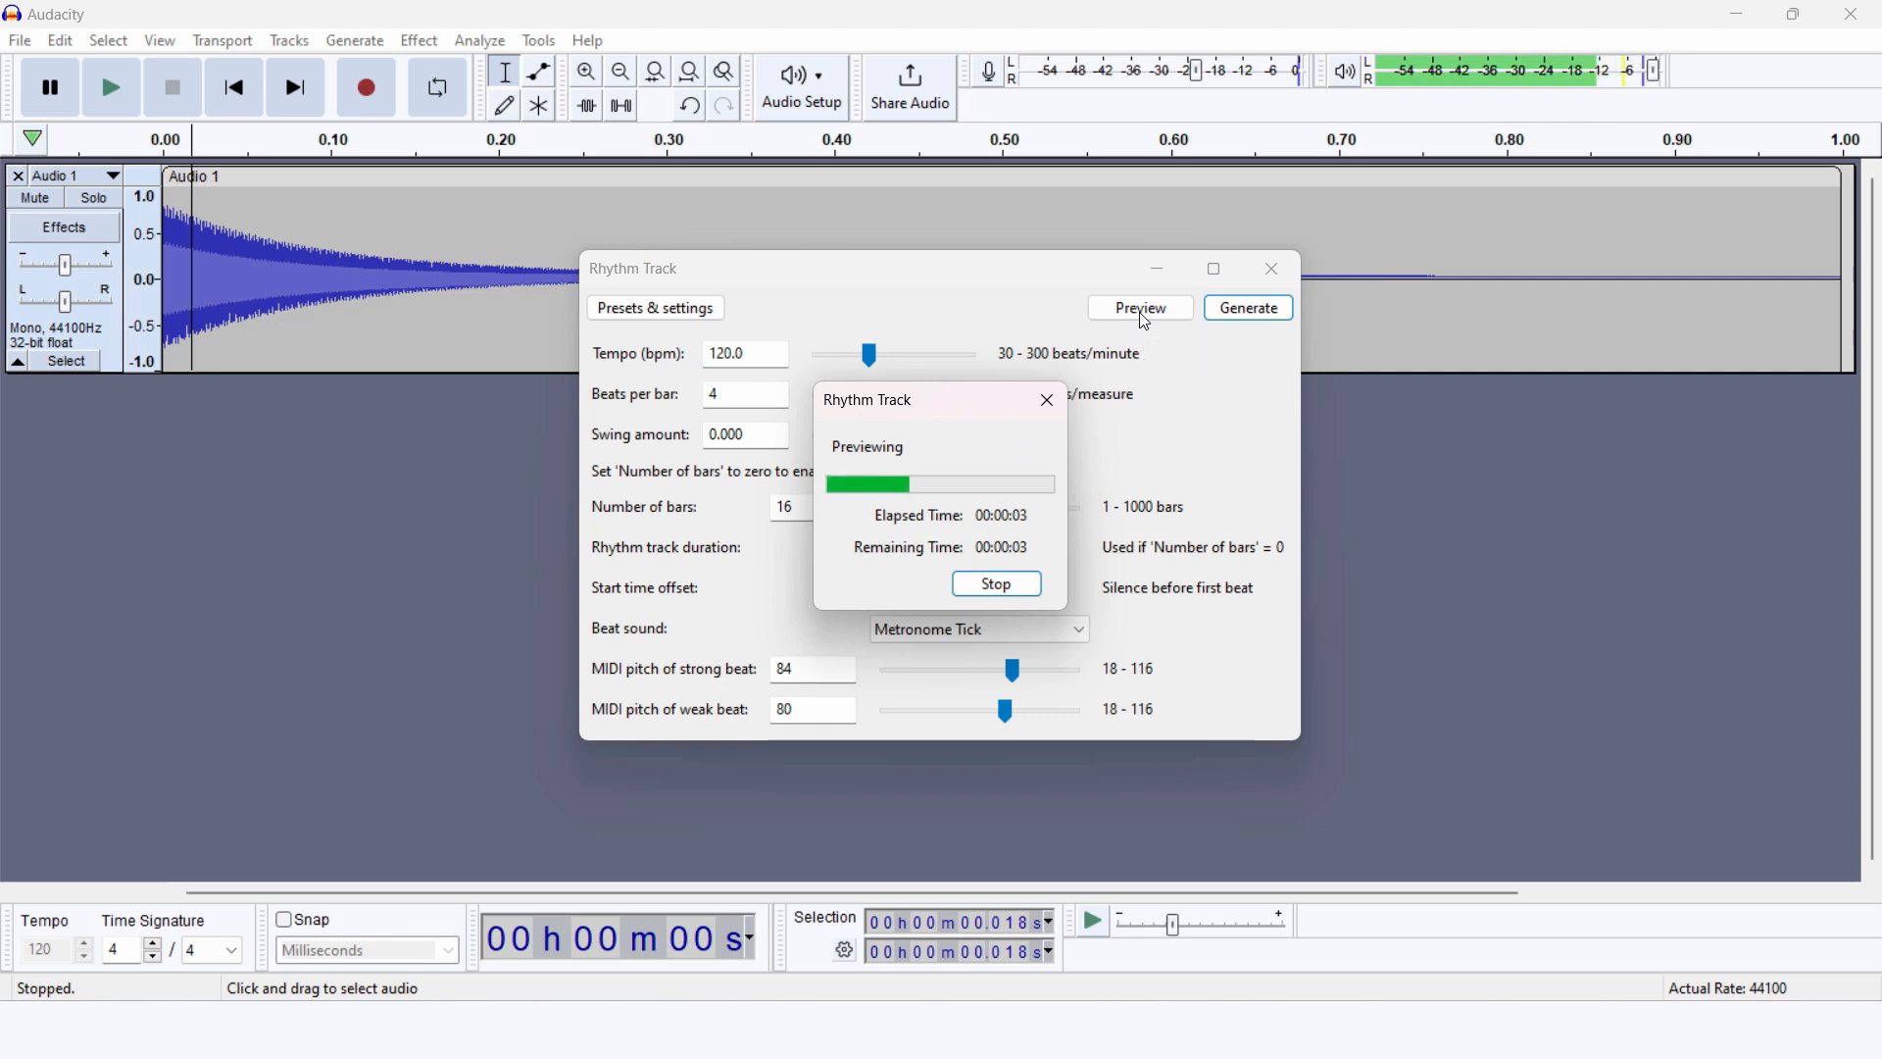
# Set the rhythm track to 168 bpm, 7 beats per bar, 0.370 swing and 144 bars, and preview it
pyautogui.click(1054, 419)
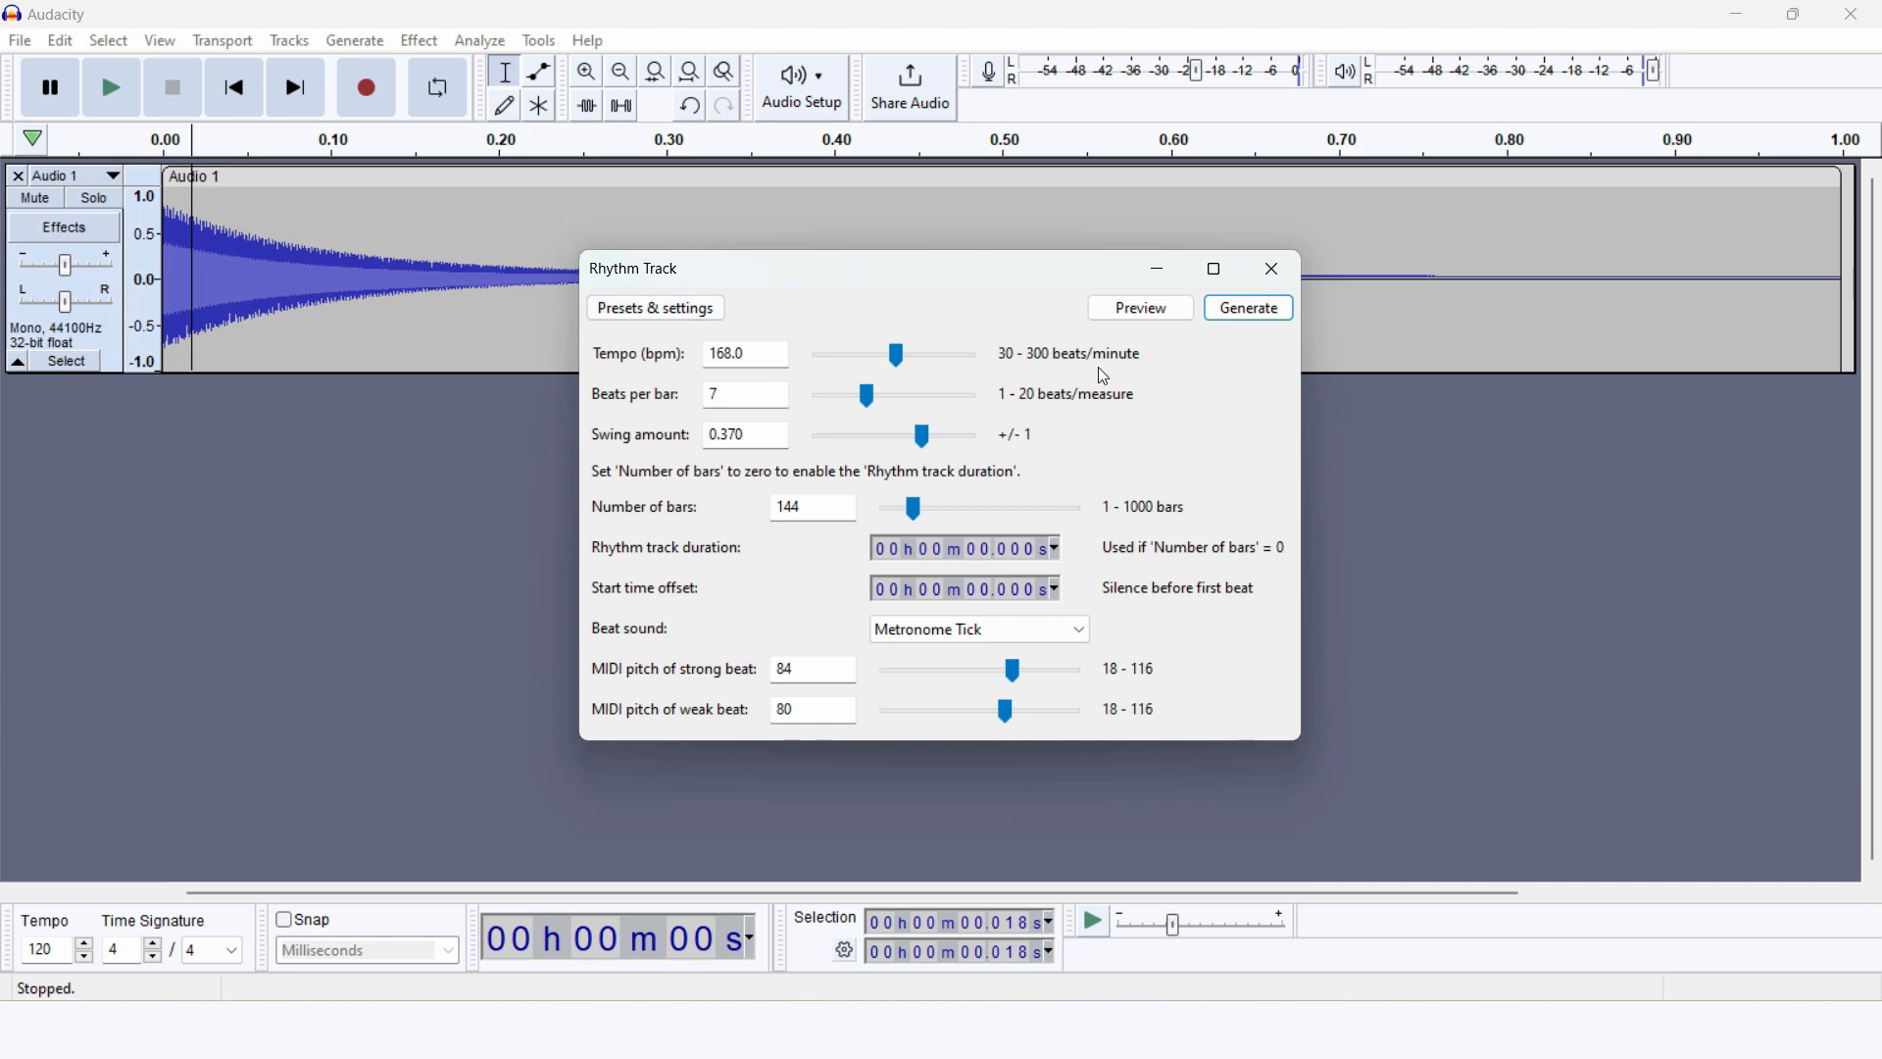
pyautogui.click(1149, 318)
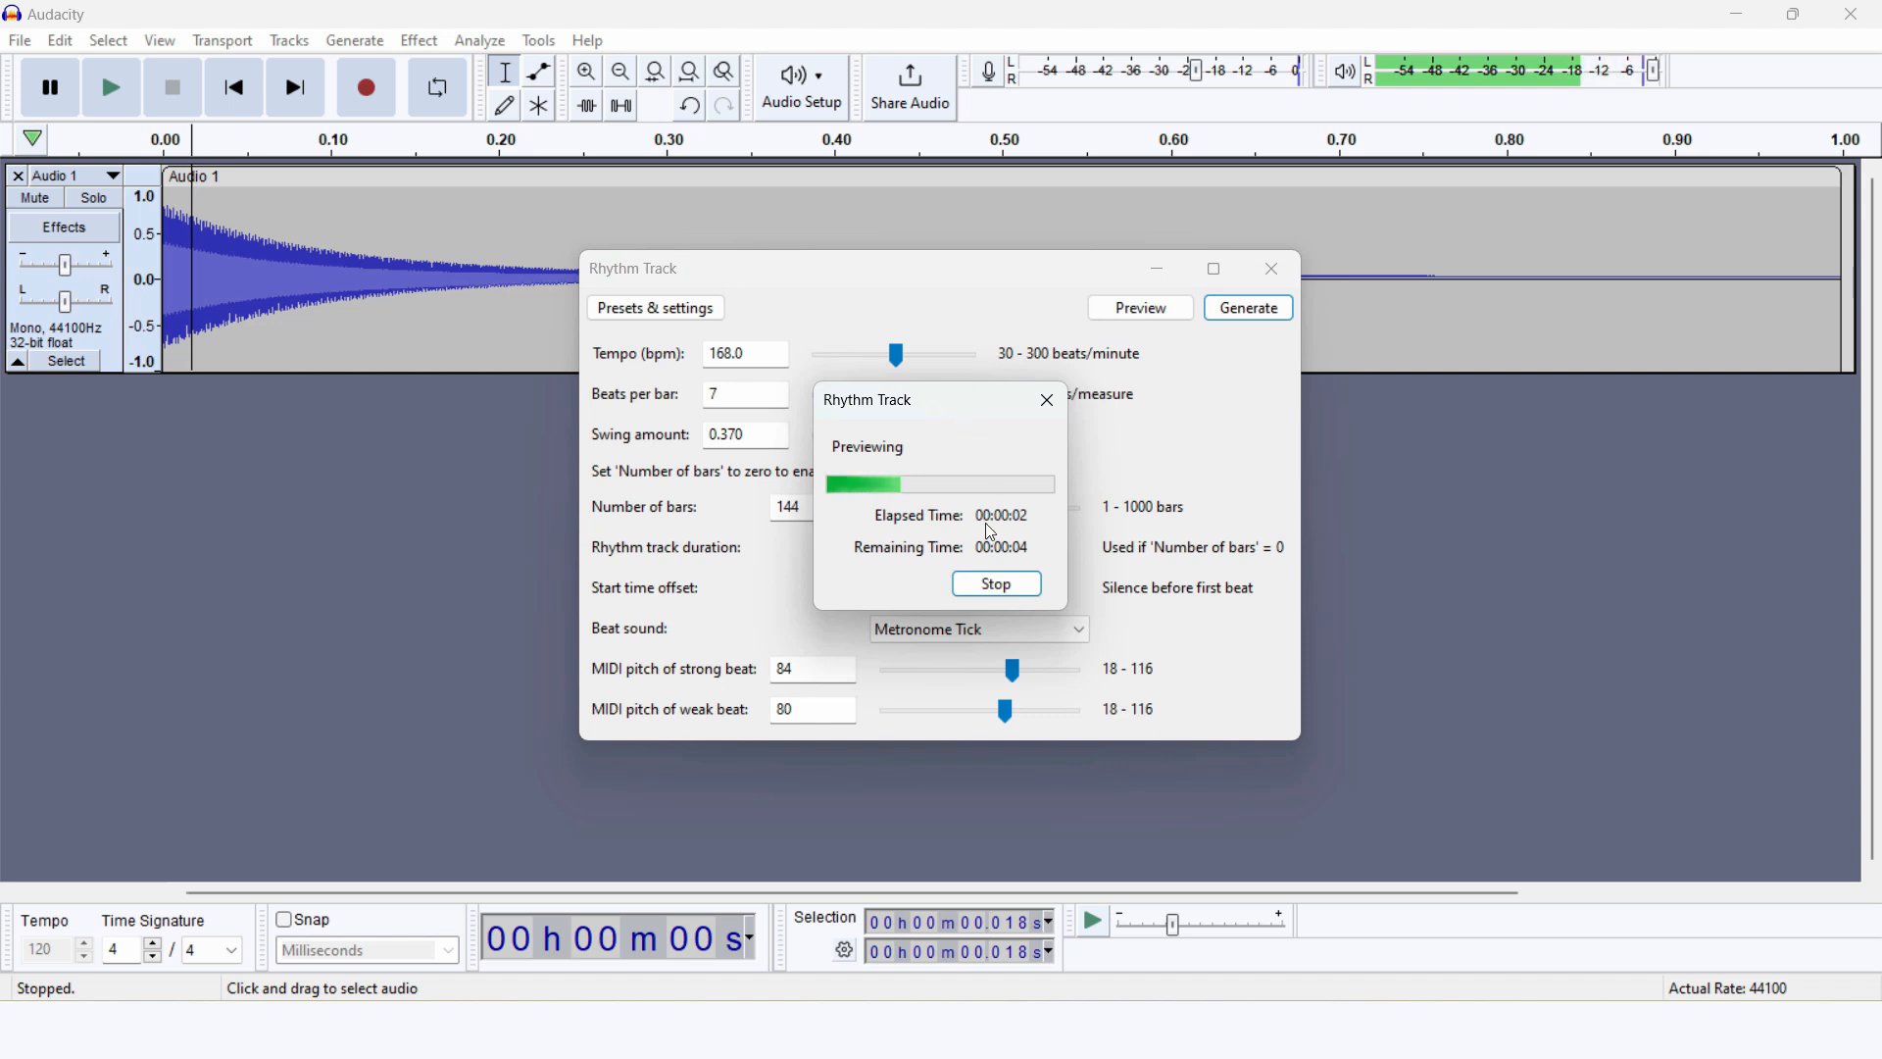
pyautogui.click(1001, 589)
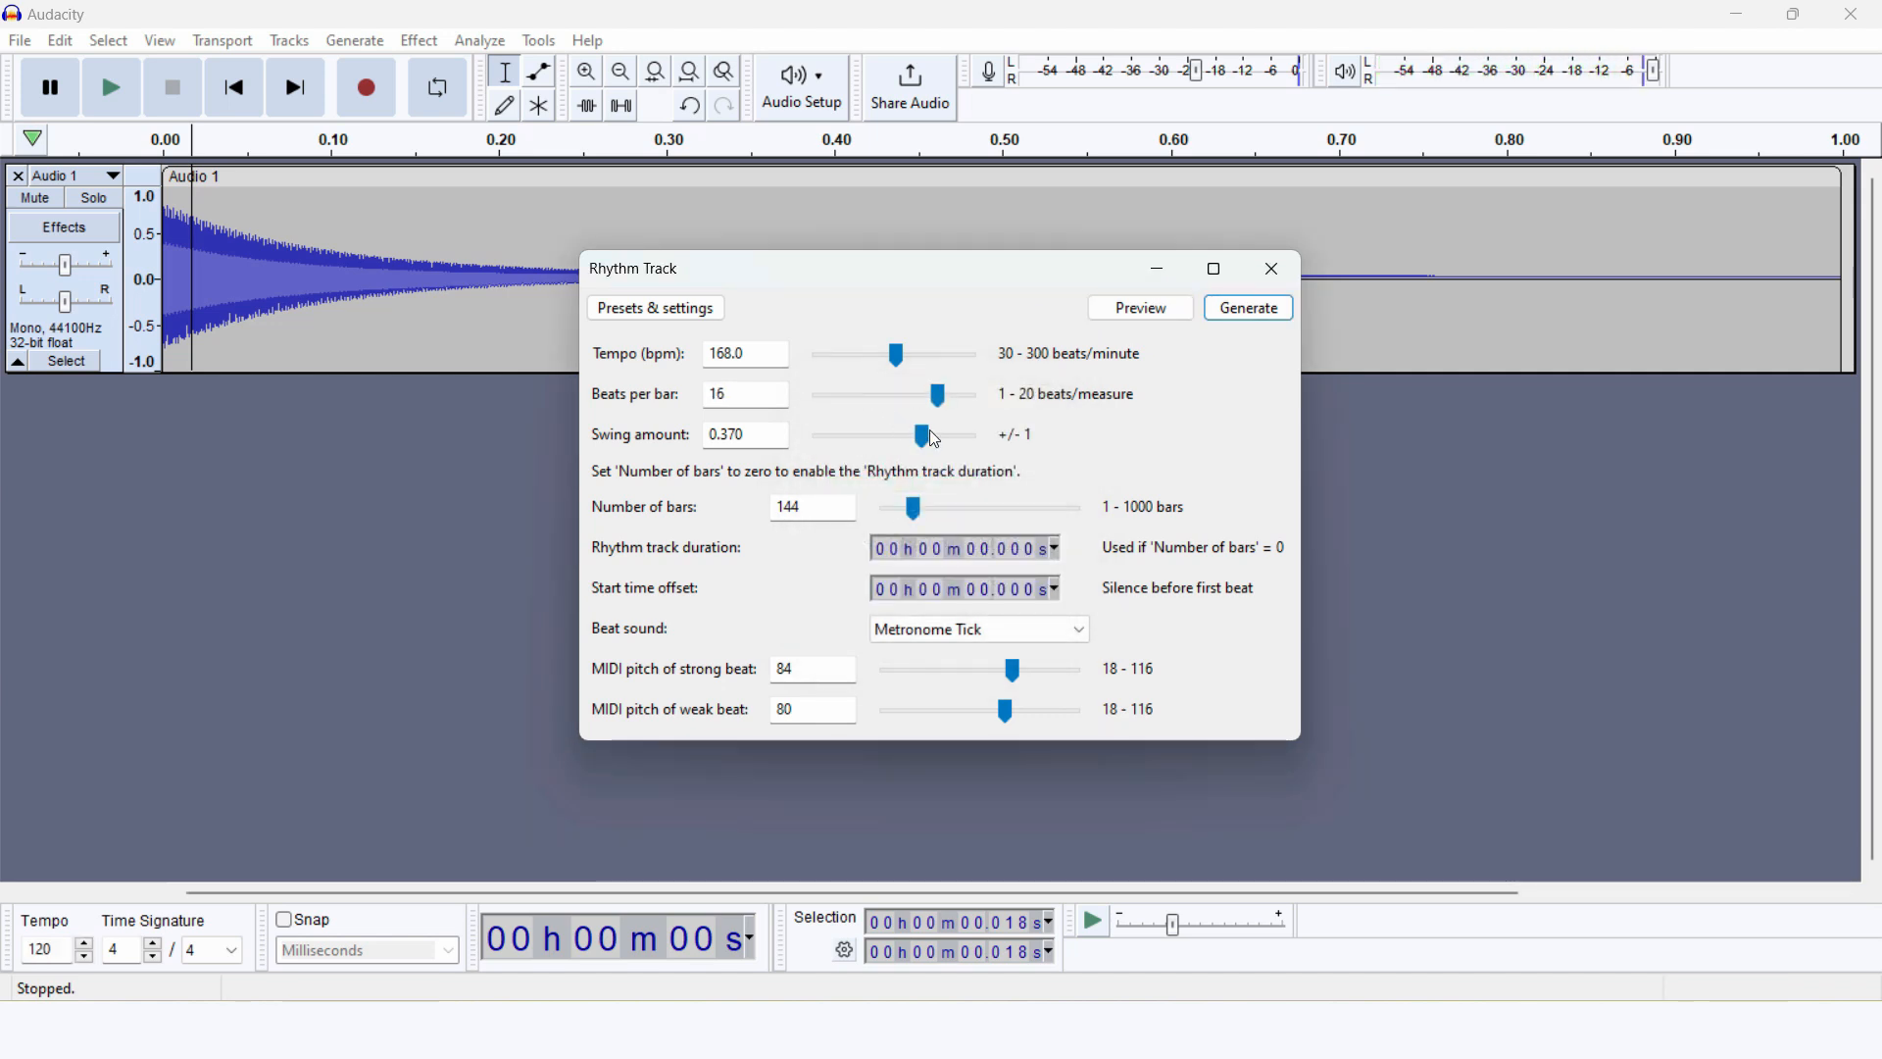
# Set the tempo to 160 bpm, 16 beats per bar, 0.090 swing and strong-beat MIDI pitch 90, and preview the rhythm
pyautogui.moveTo(898, 361); pyautogui.dragTo(892, 362)
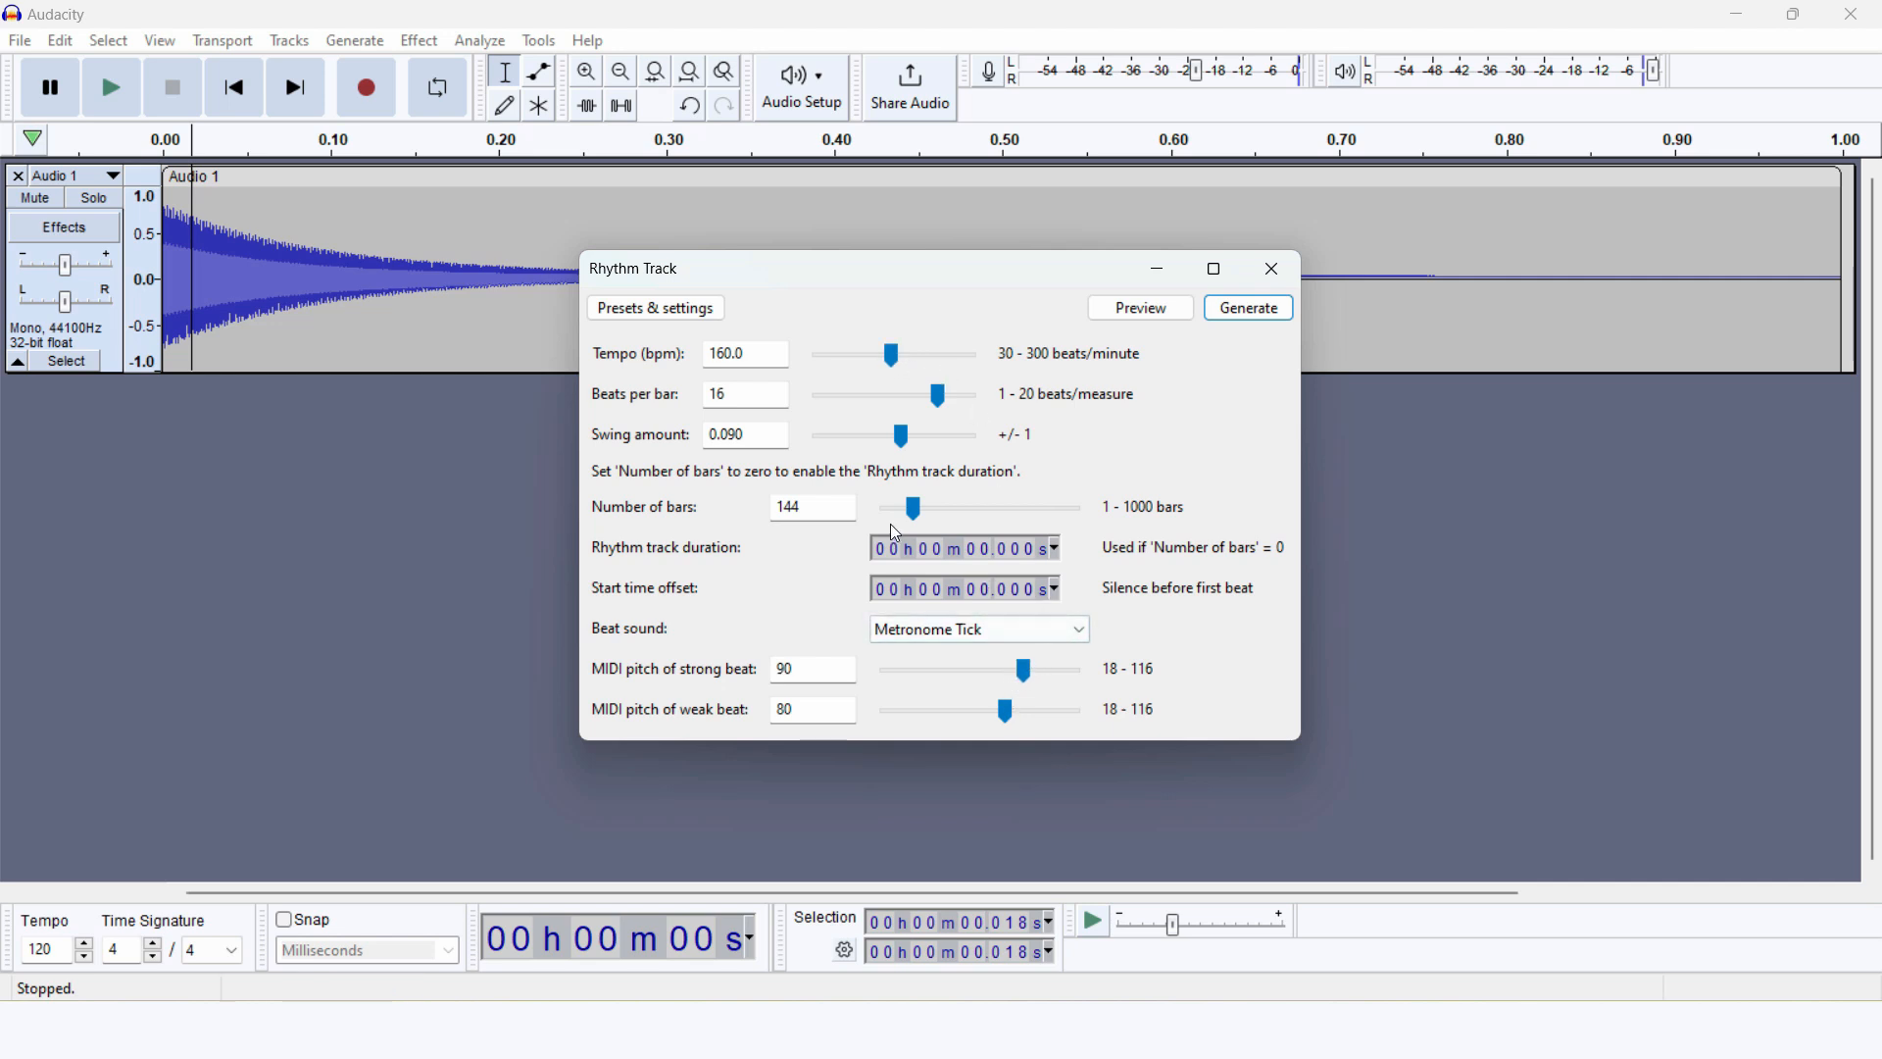
pyautogui.click(1147, 310)
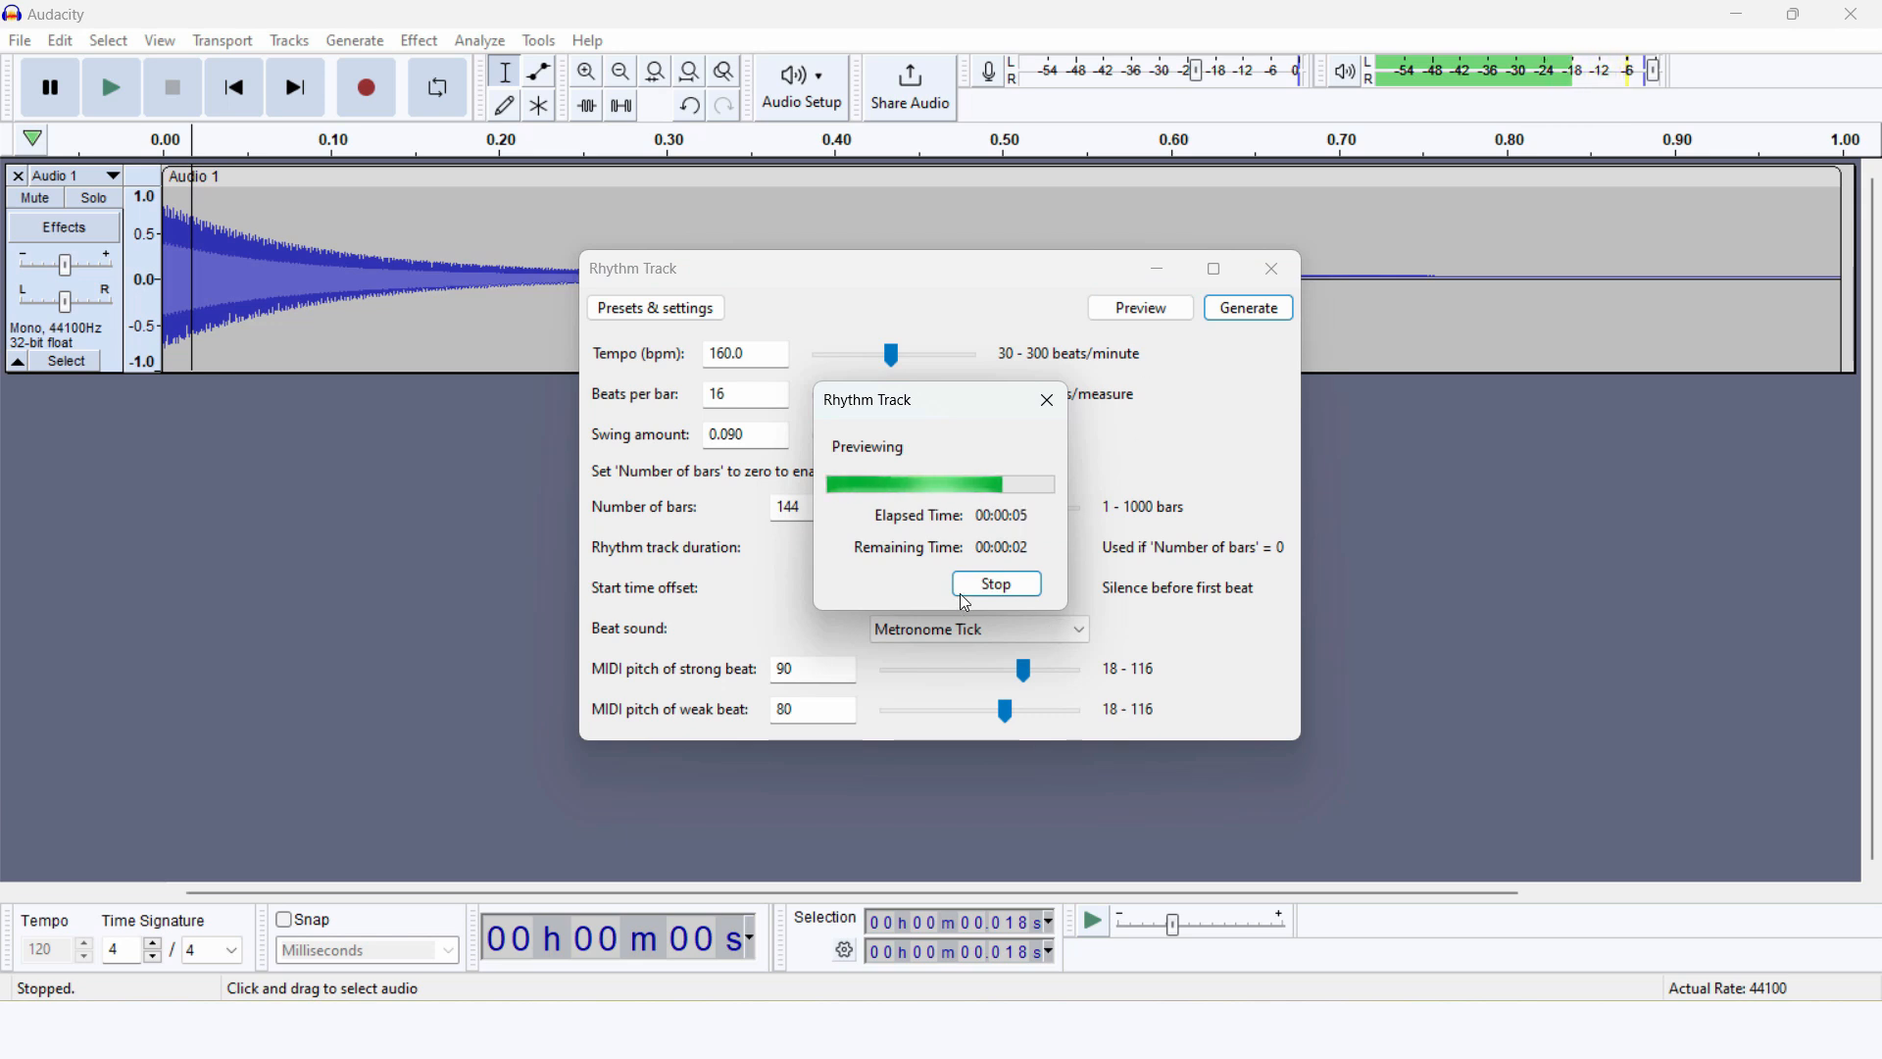
pyautogui.click(995, 584)
# Set the tempo to 56 bpm, 5 beats per bar, -0.800 swing and 275 bars, and preview the slower rhythm
pyautogui.moveTo(942, 395); pyautogui.dragTo(833, 364)
pyautogui.moveTo(899, 436); pyautogui.dragTo(833, 439)
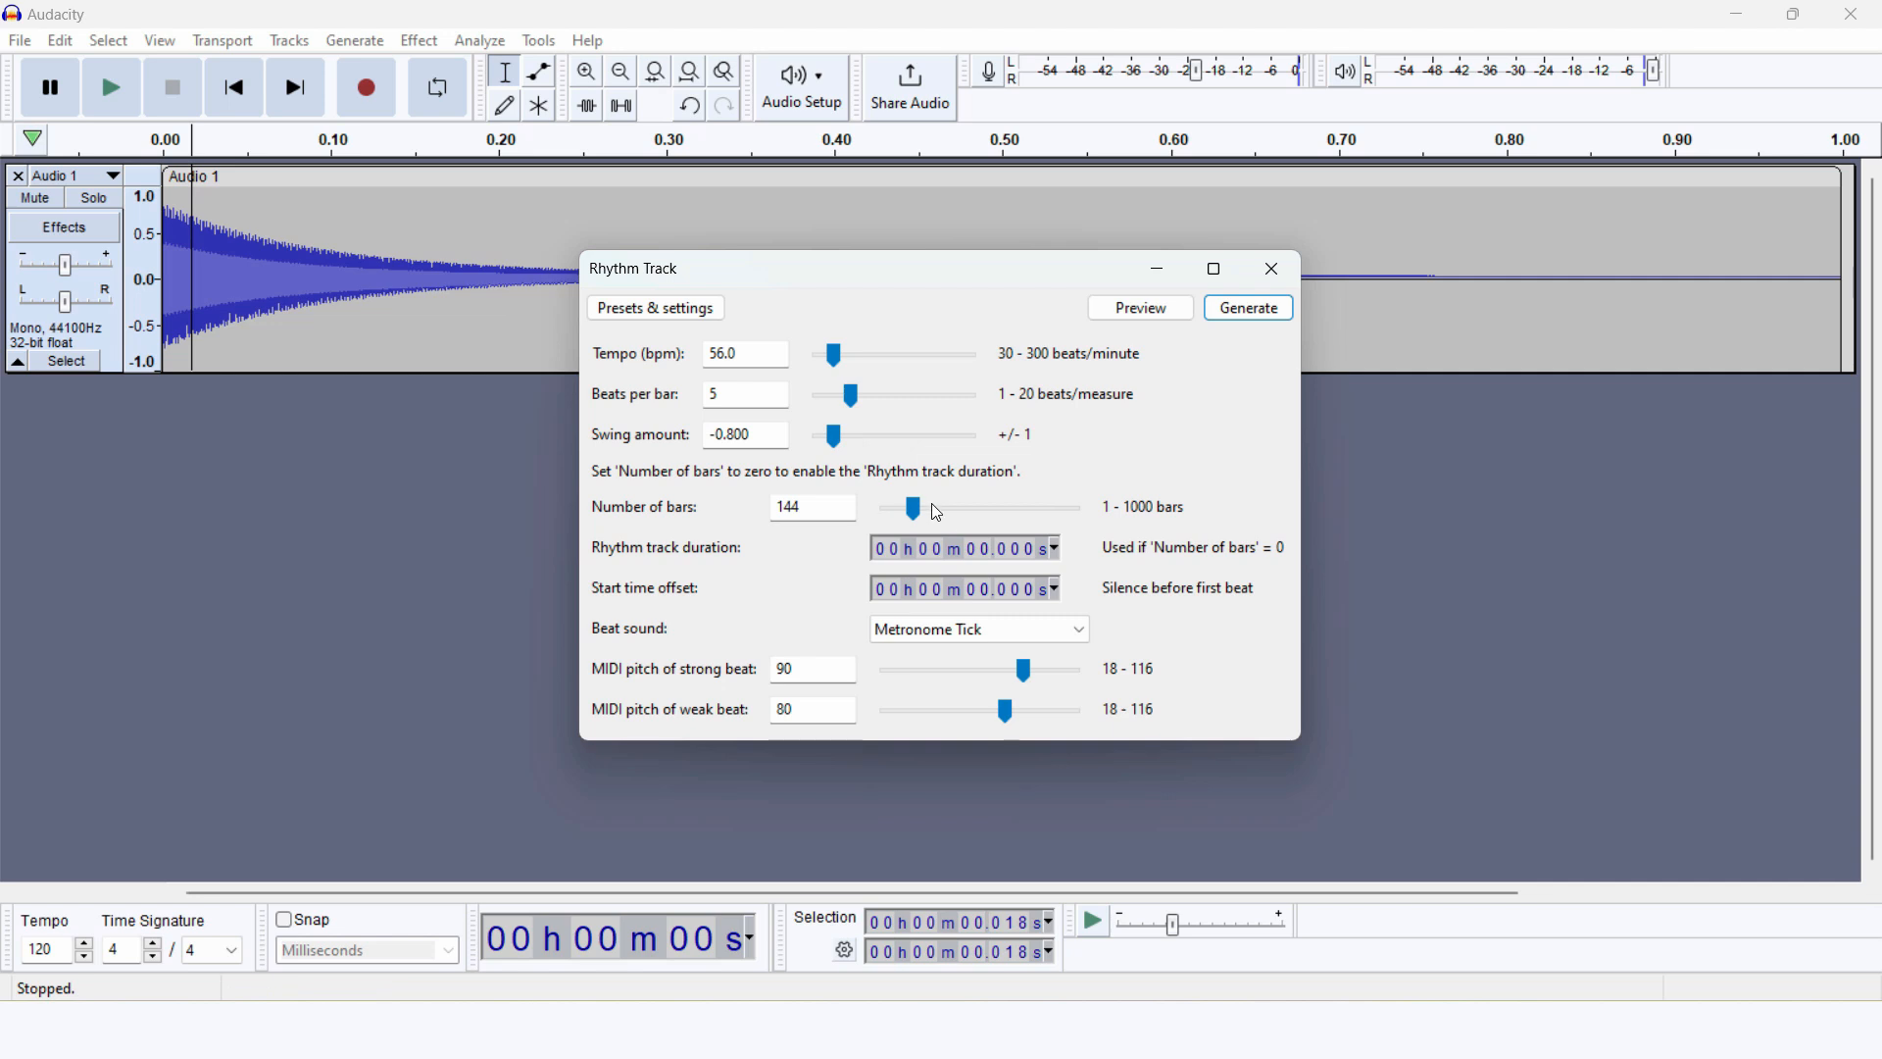
pyautogui.moveTo(936, 511); pyautogui.dragTo(939, 508)
pyautogui.click(1120, 309)
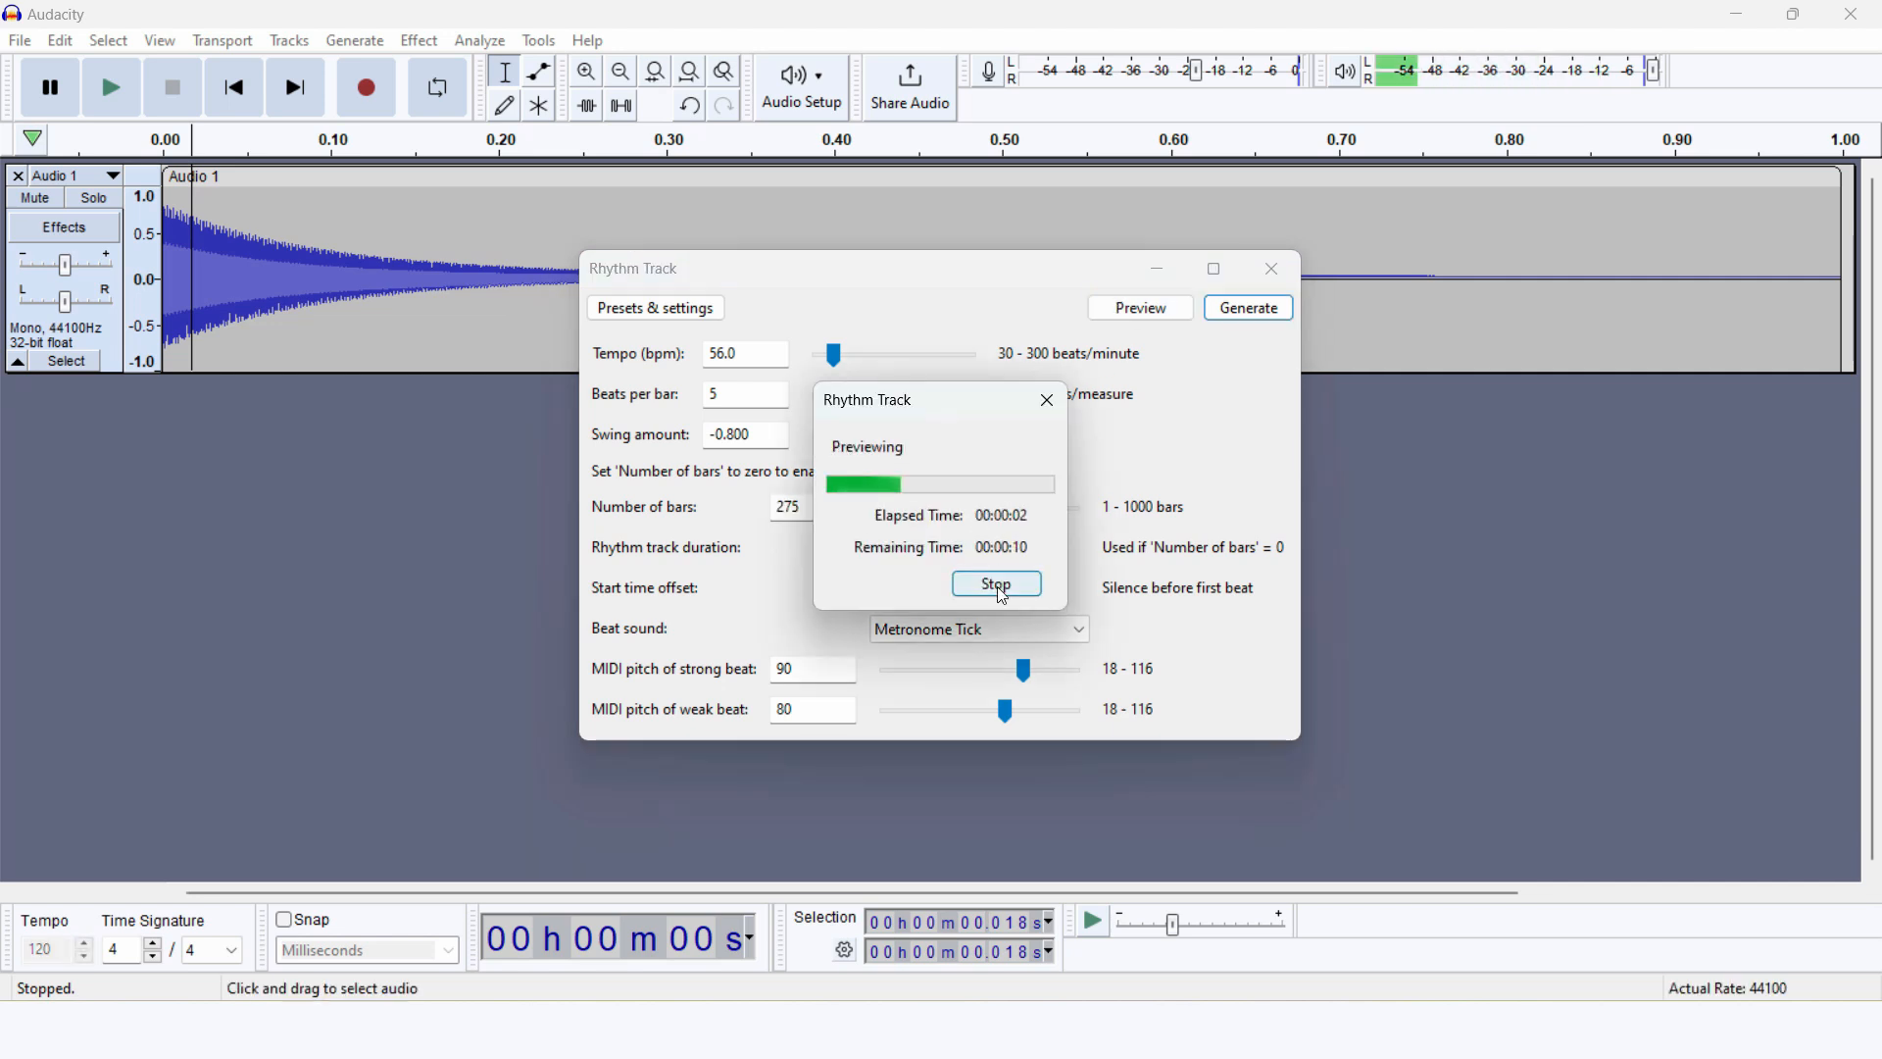
pyautogui.click(996, 588)
# Set the rhythm track's number of bars to 75 and preview the beat
pyautogui.click(1138, 308)
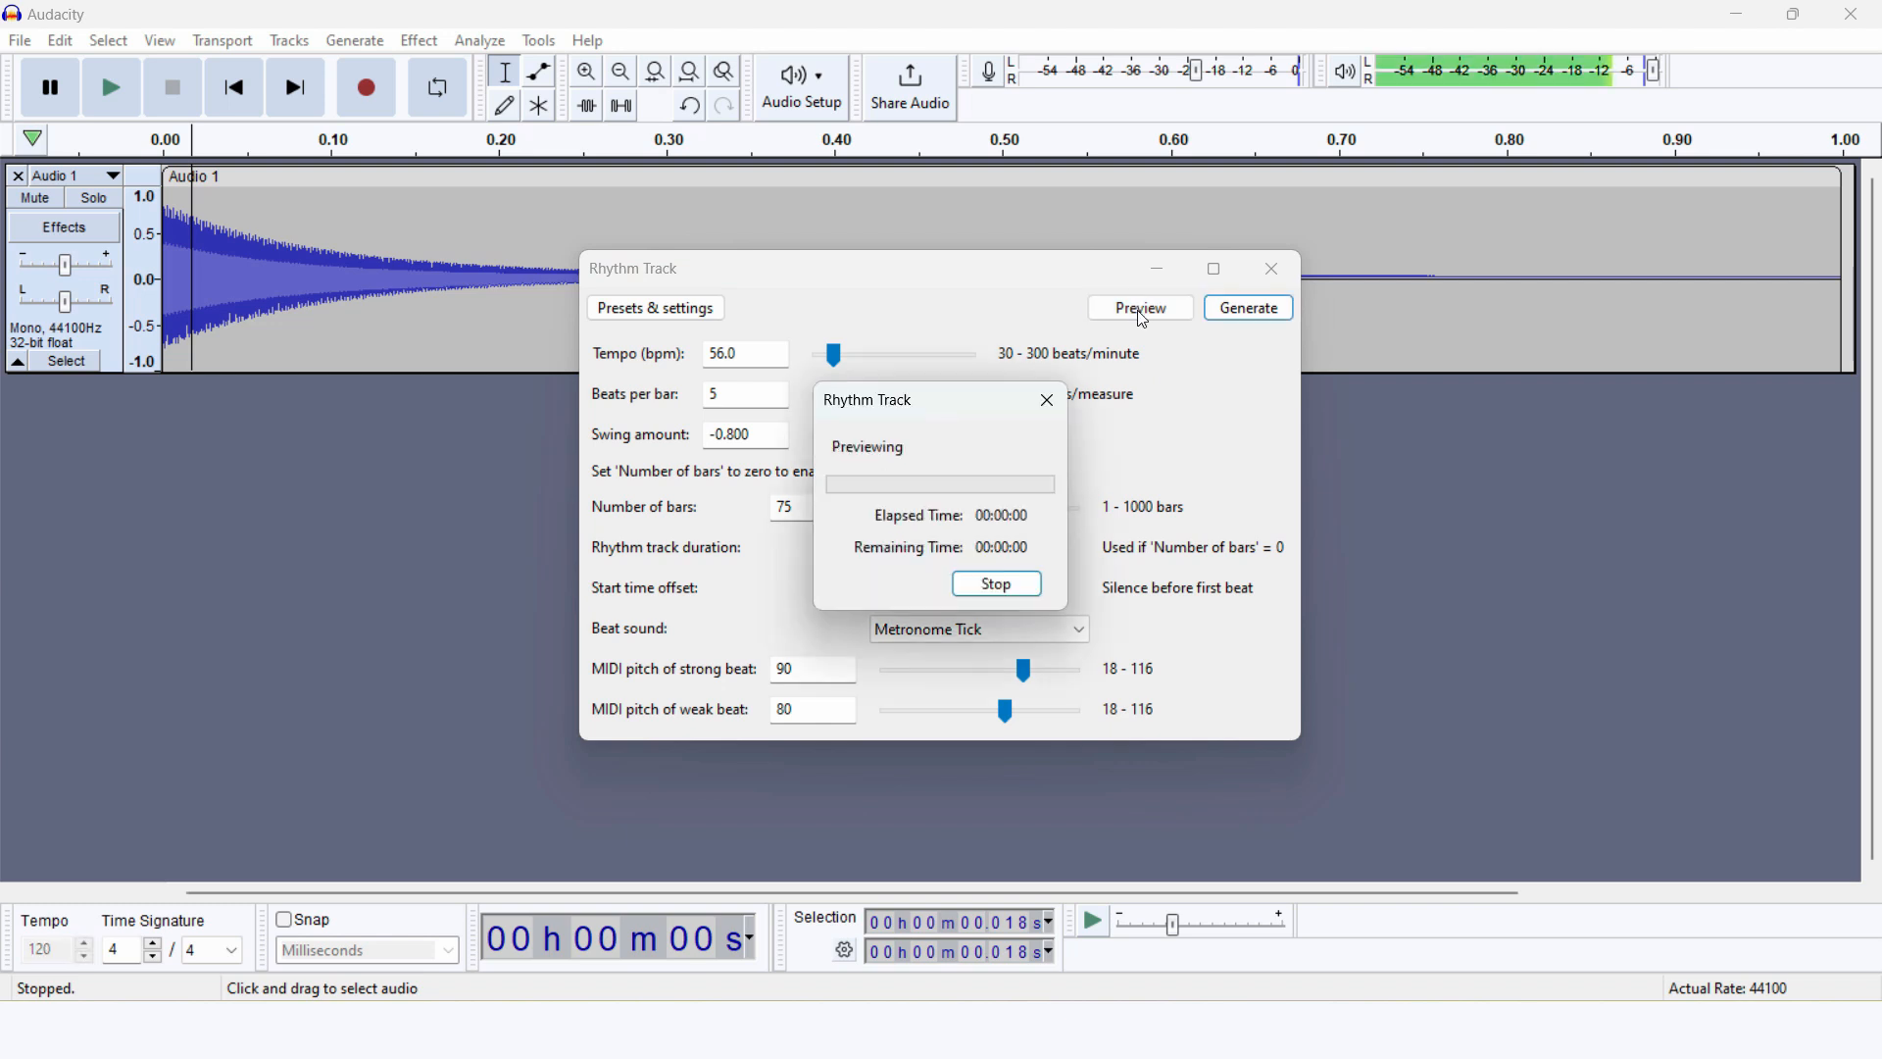
pyautogui.click(1020, 592)
pyautogui.click(1247, 308)
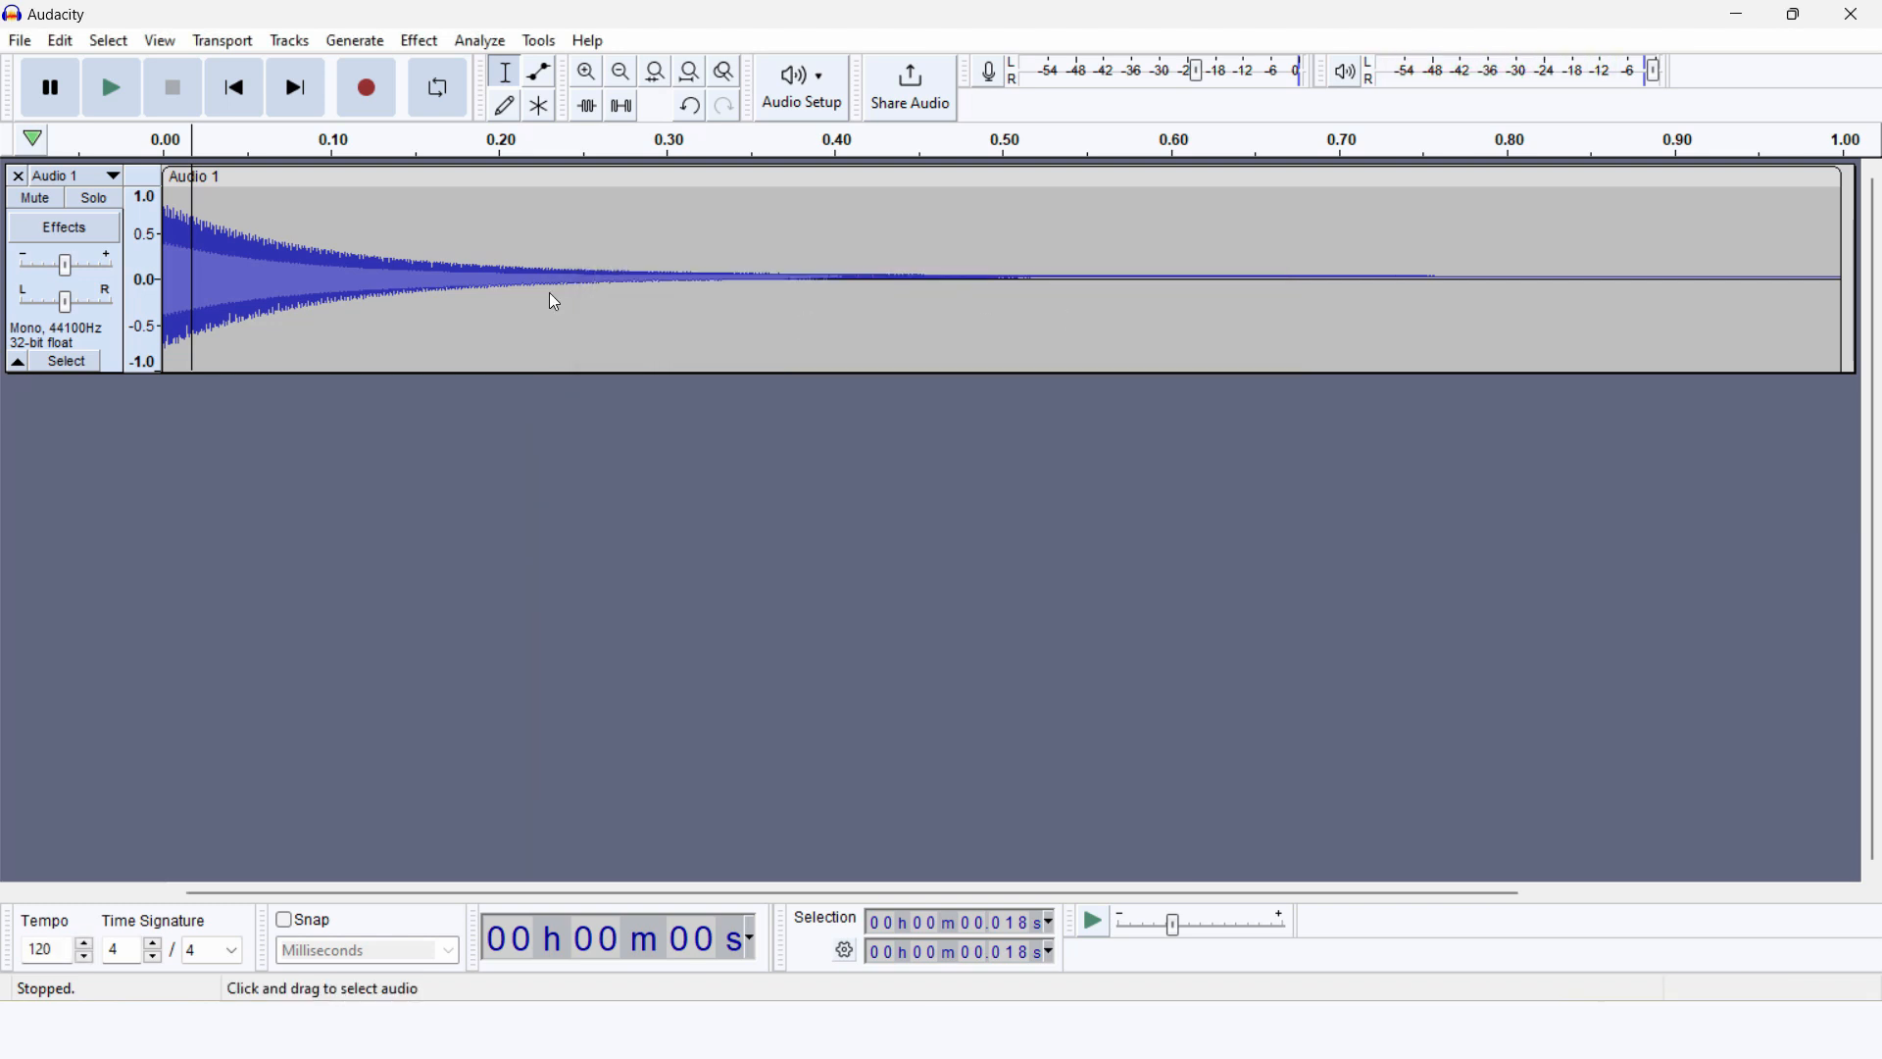
# Replace the pluck track with a generated 75-bar rhythm track at 56 bpm with 5 beats per bar
pyautogui.click(354, 40)
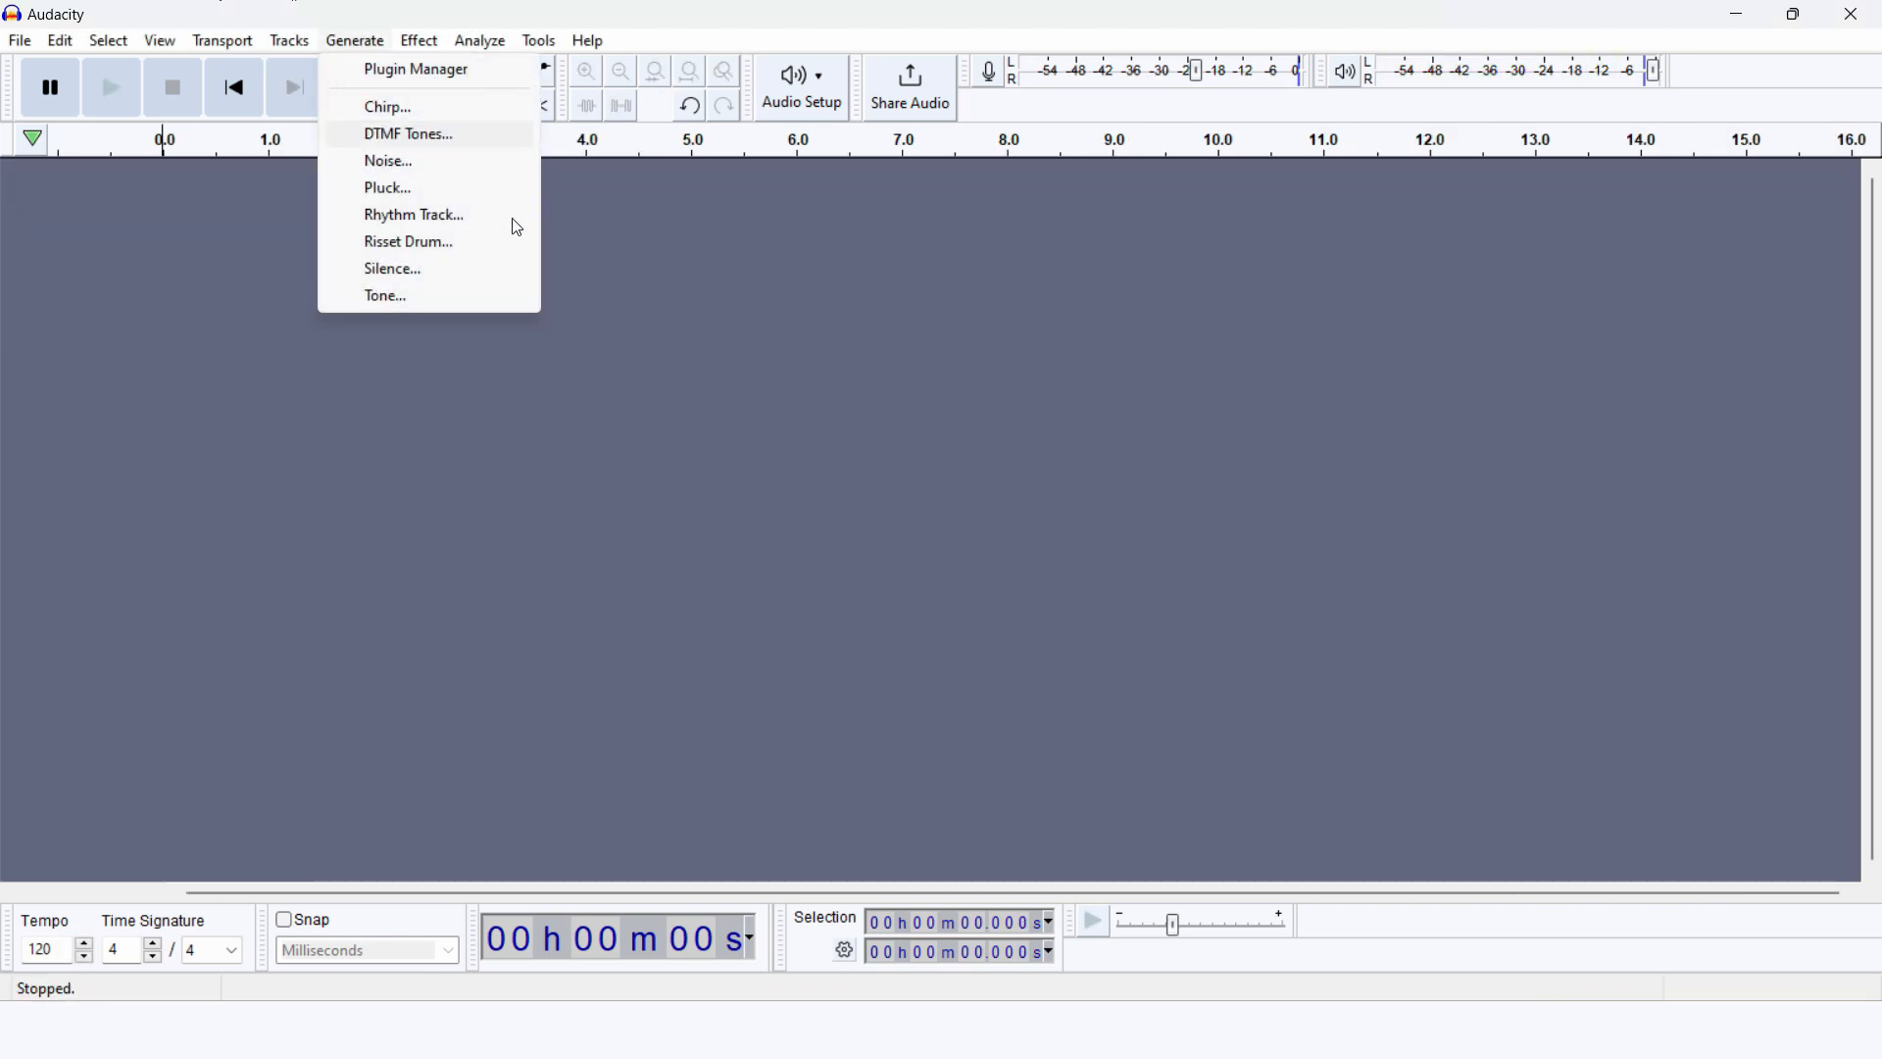
pyautogui.click(448, 218)
pyautogui.click(691, 312)
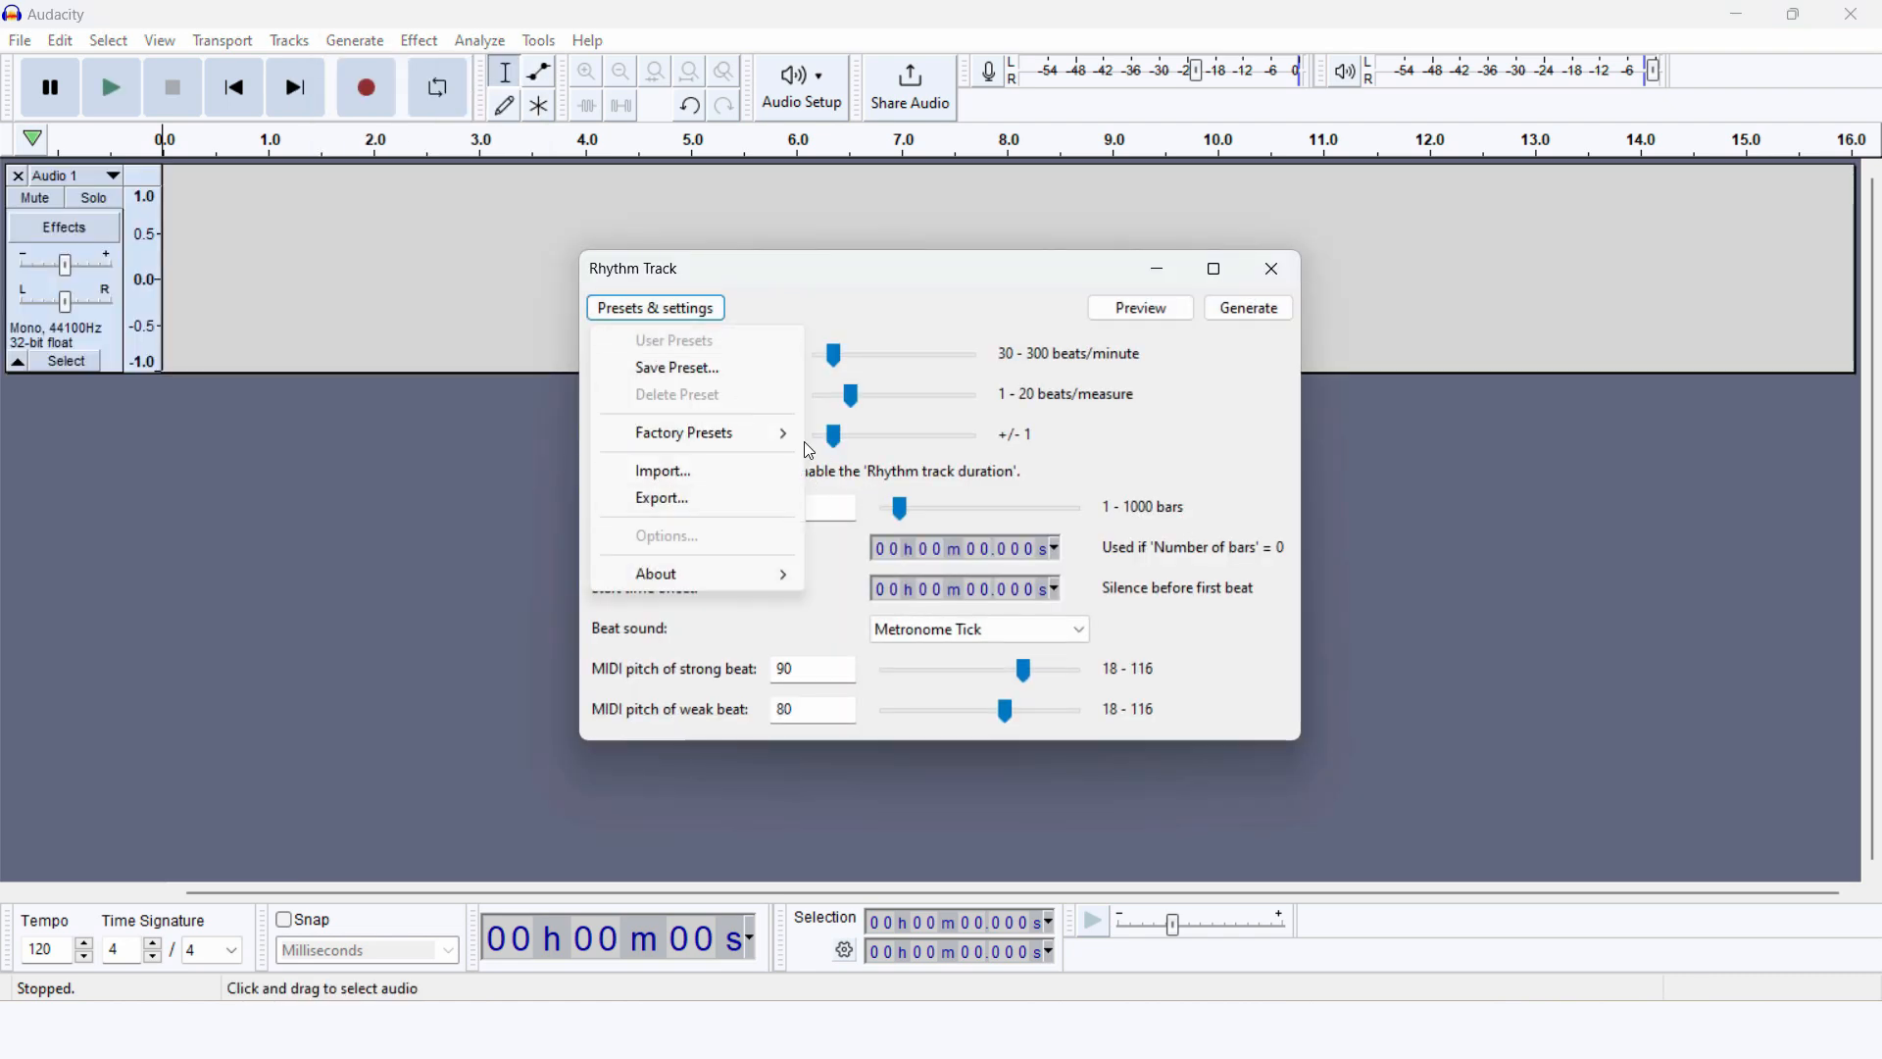
pyautogui.moveTo(774, 436)
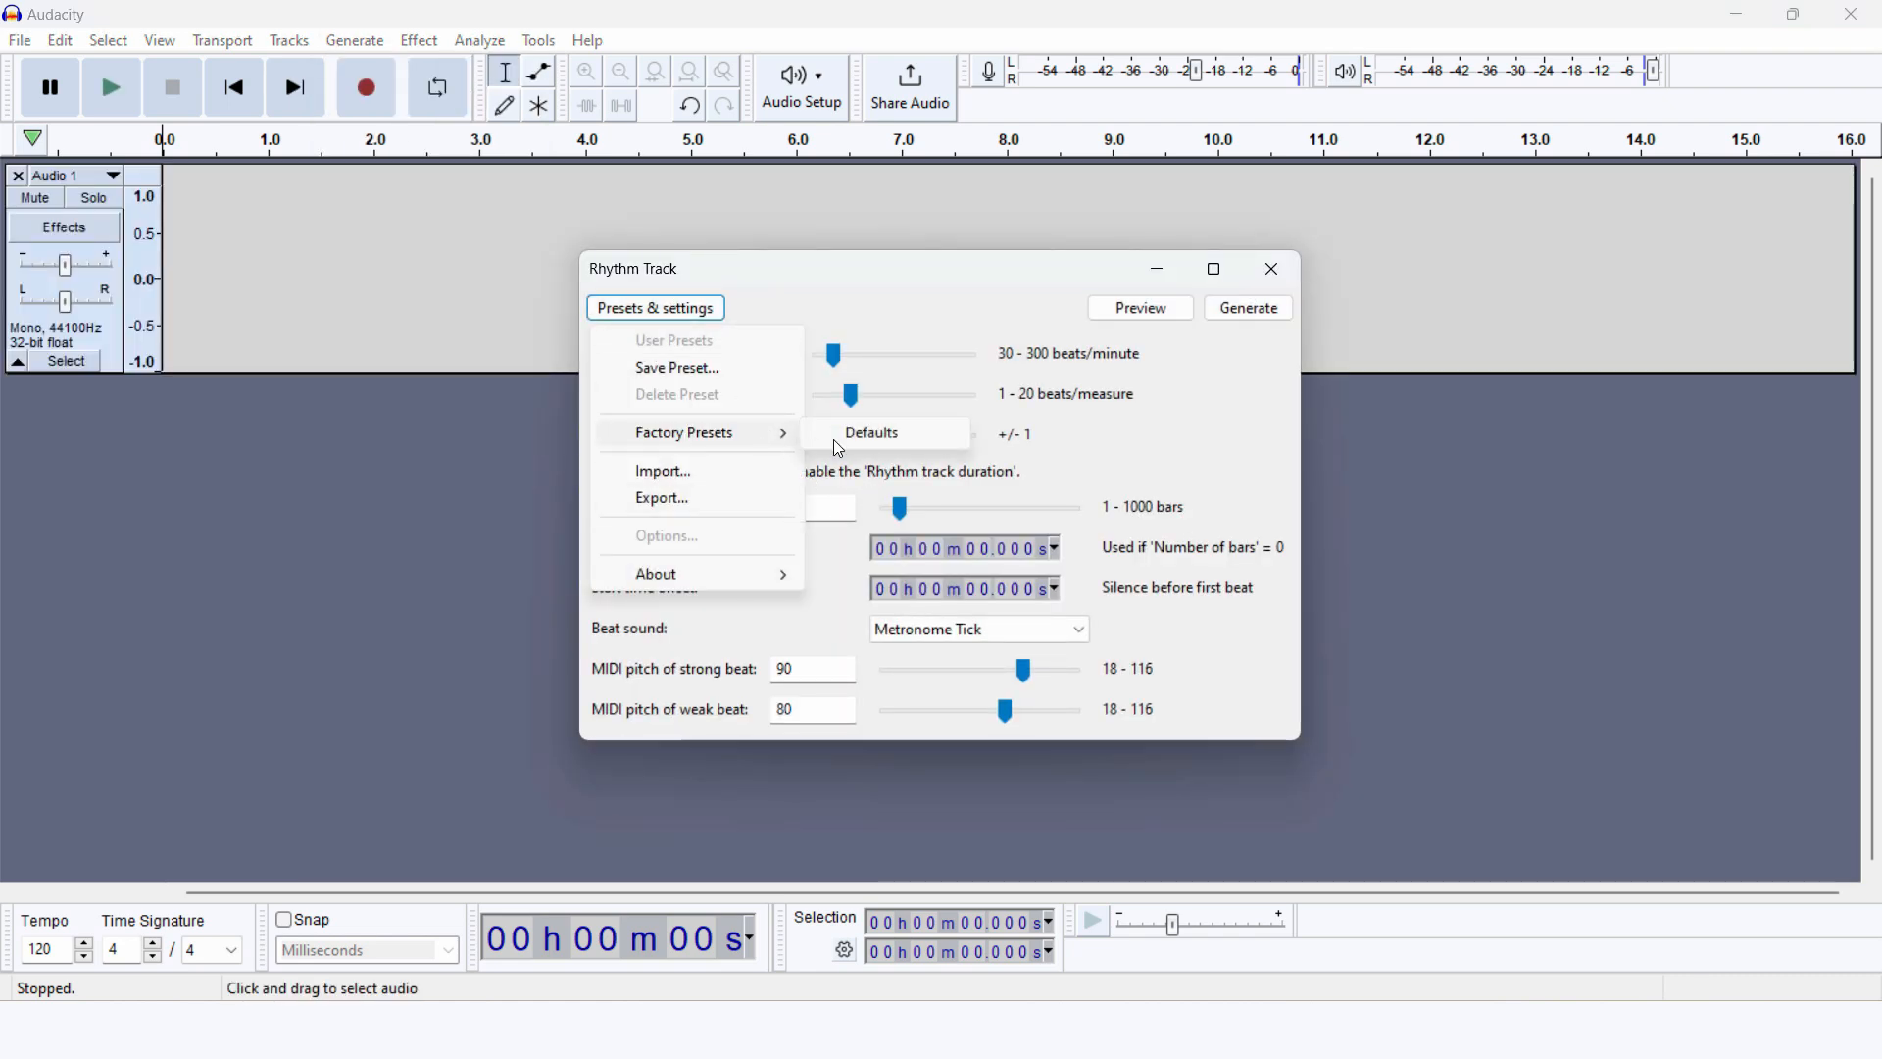
pyautogui.click(862, 432)
pyautogui.click(1243, 314)
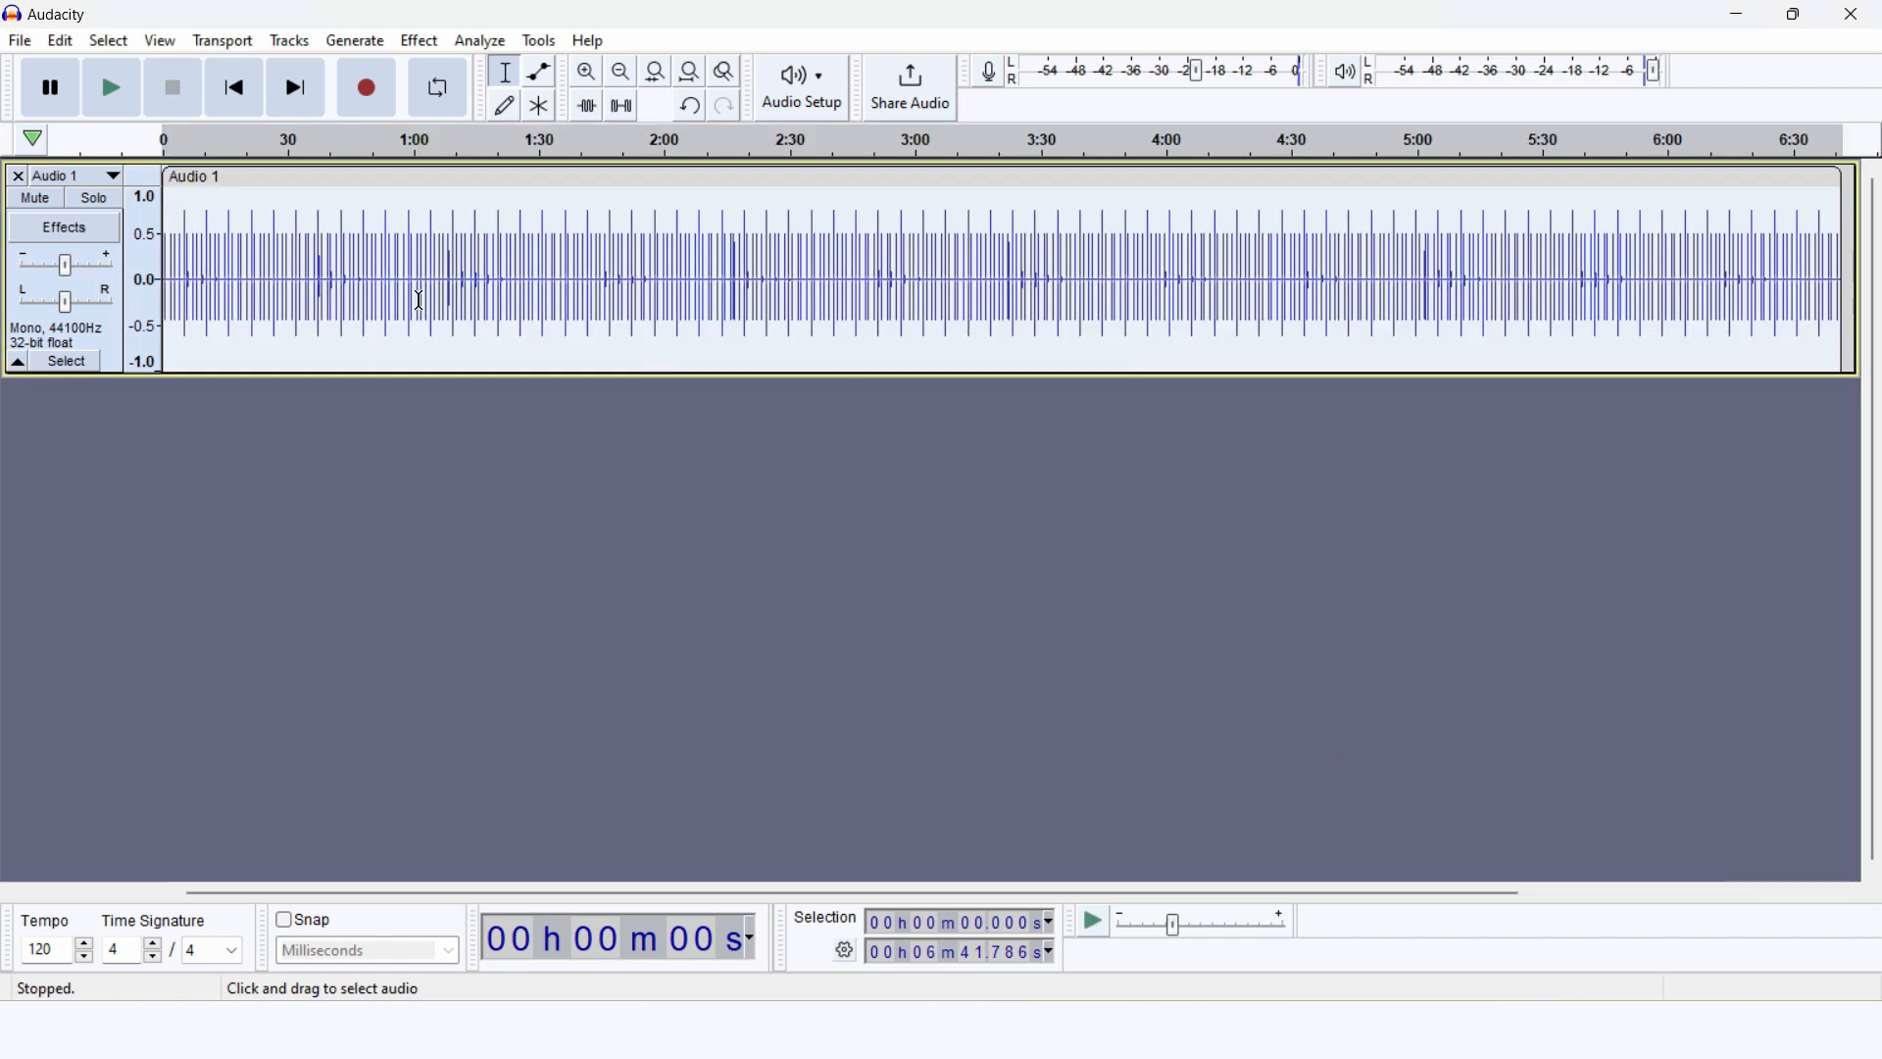
# Play the rhythm track briefly from about 48 seconds in
pyautogui.click(267, 283)
pyautogui.click(366, 299)
pyautogui.press('space')
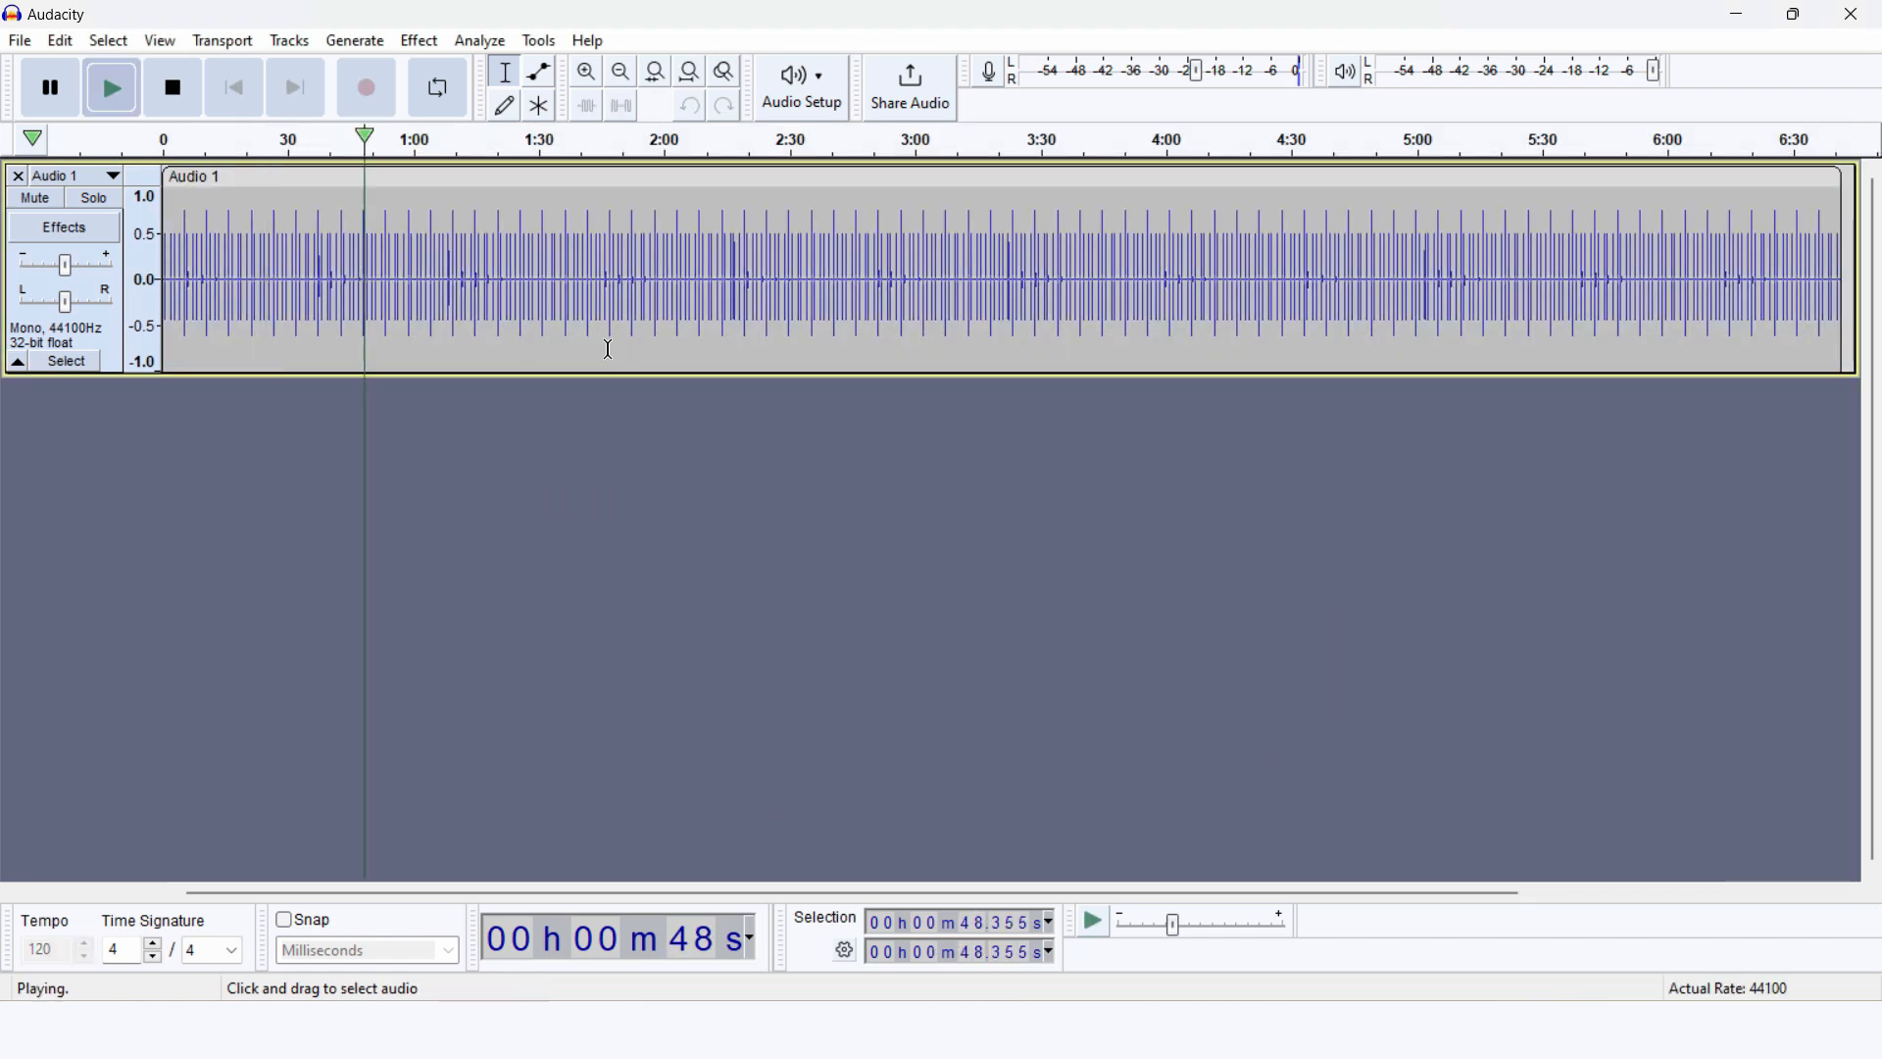
pyautogui.press('space')
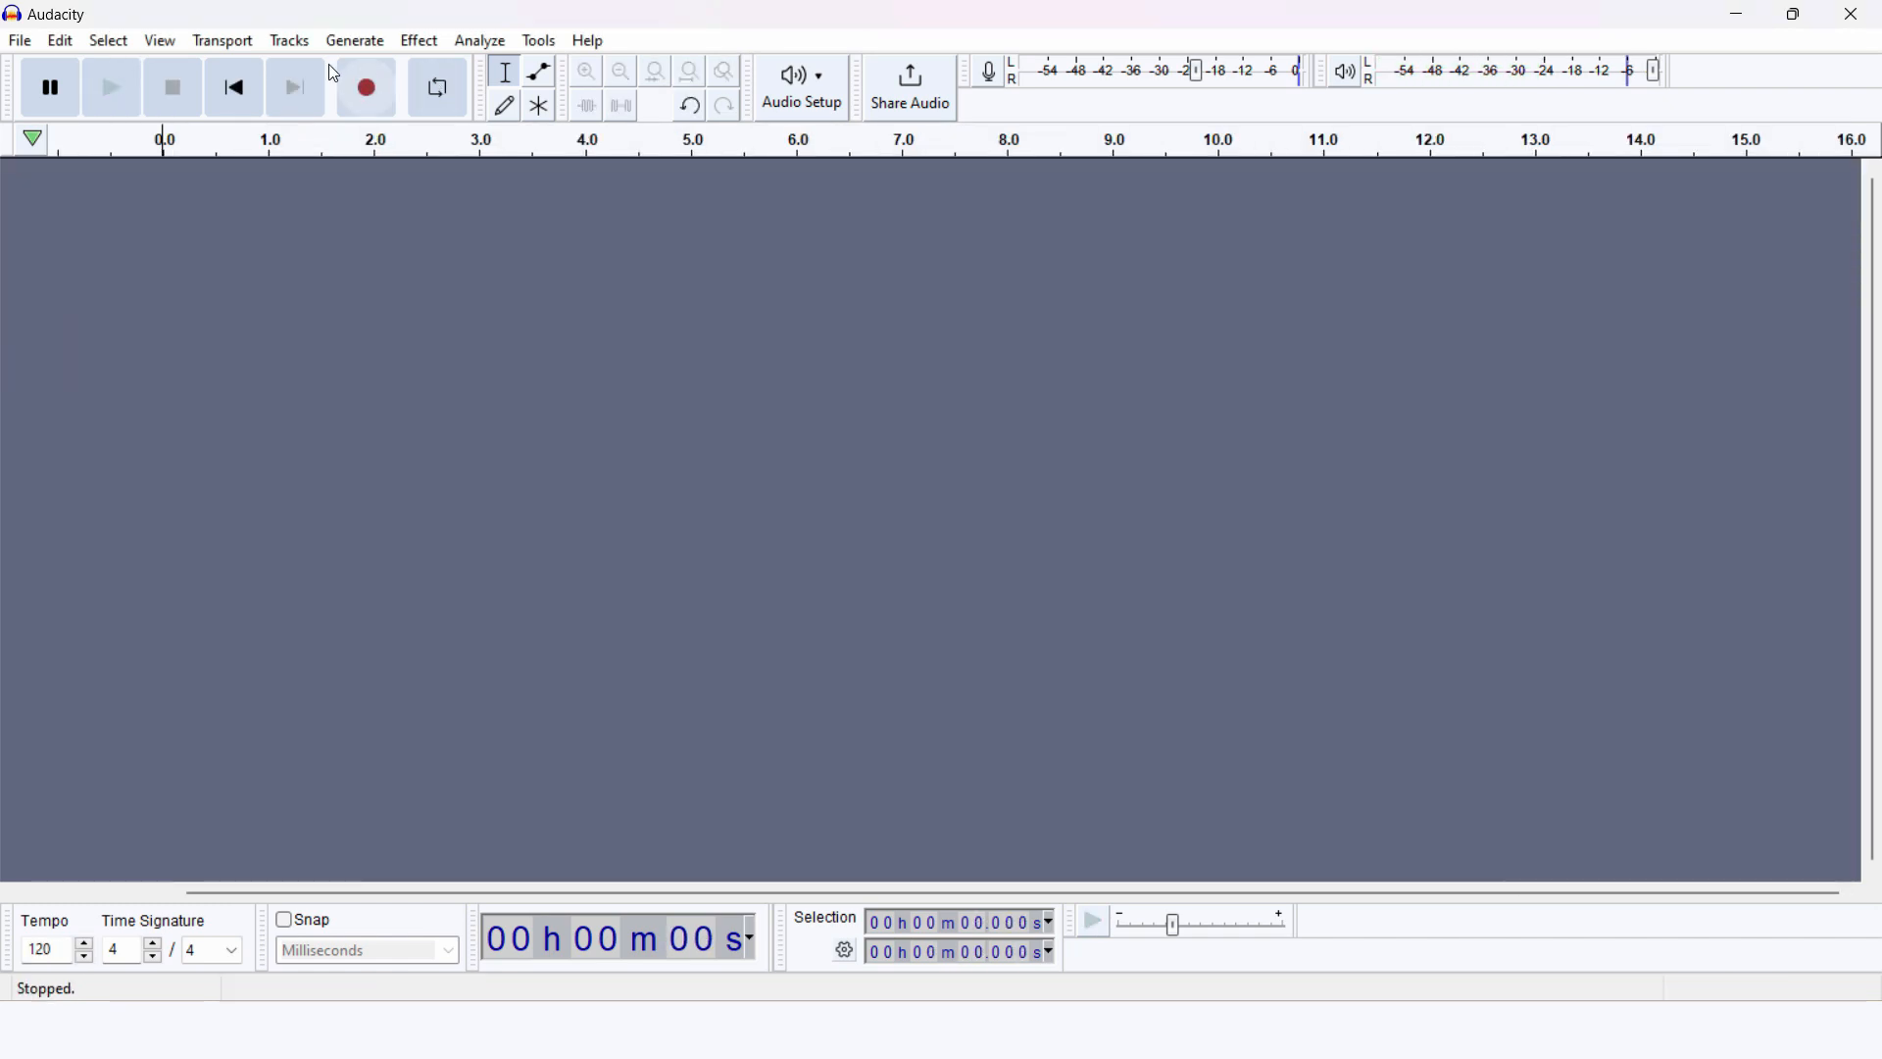
# Set up a Risset drum with frequency 430 Hz, decay 17.20 s, noise center 2173 Hz, noise width 228 Hz, 62 percent noise and amplitude 0.340
pyautogui.click(387, 41)
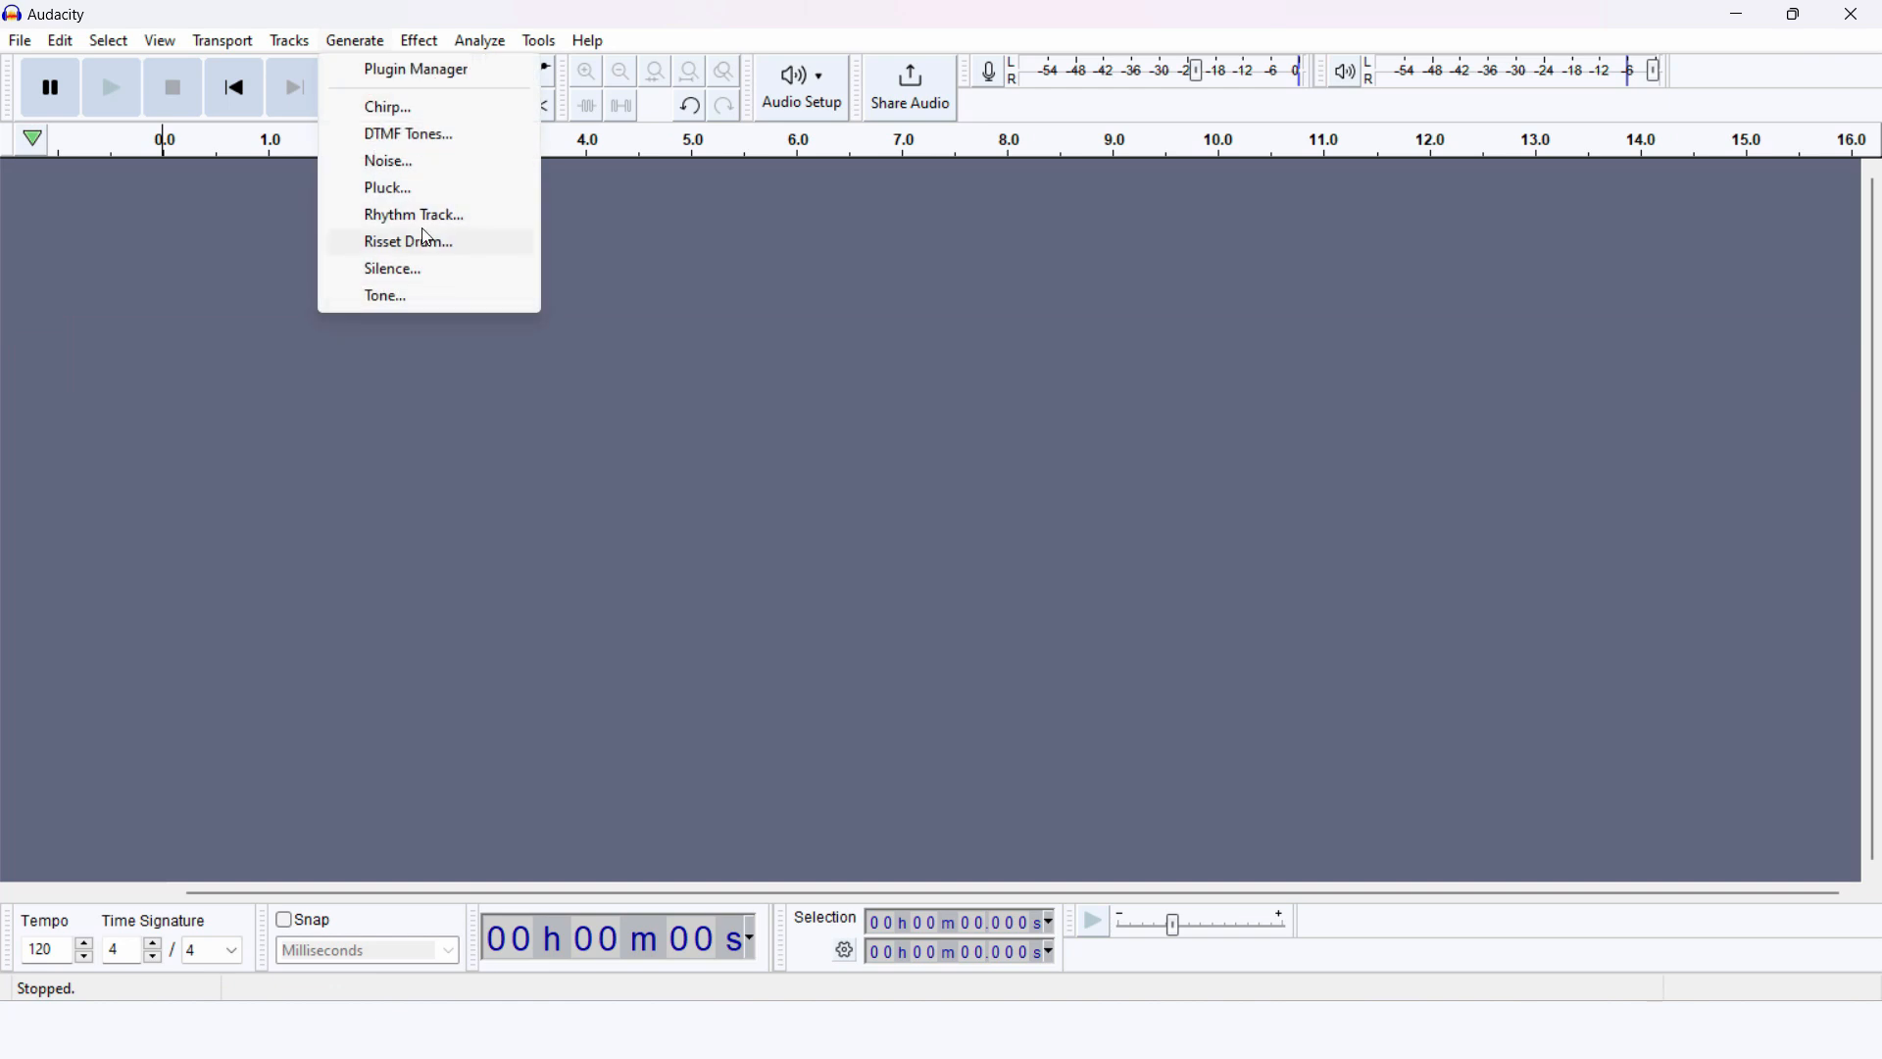
pyautogui.click(445, 247)
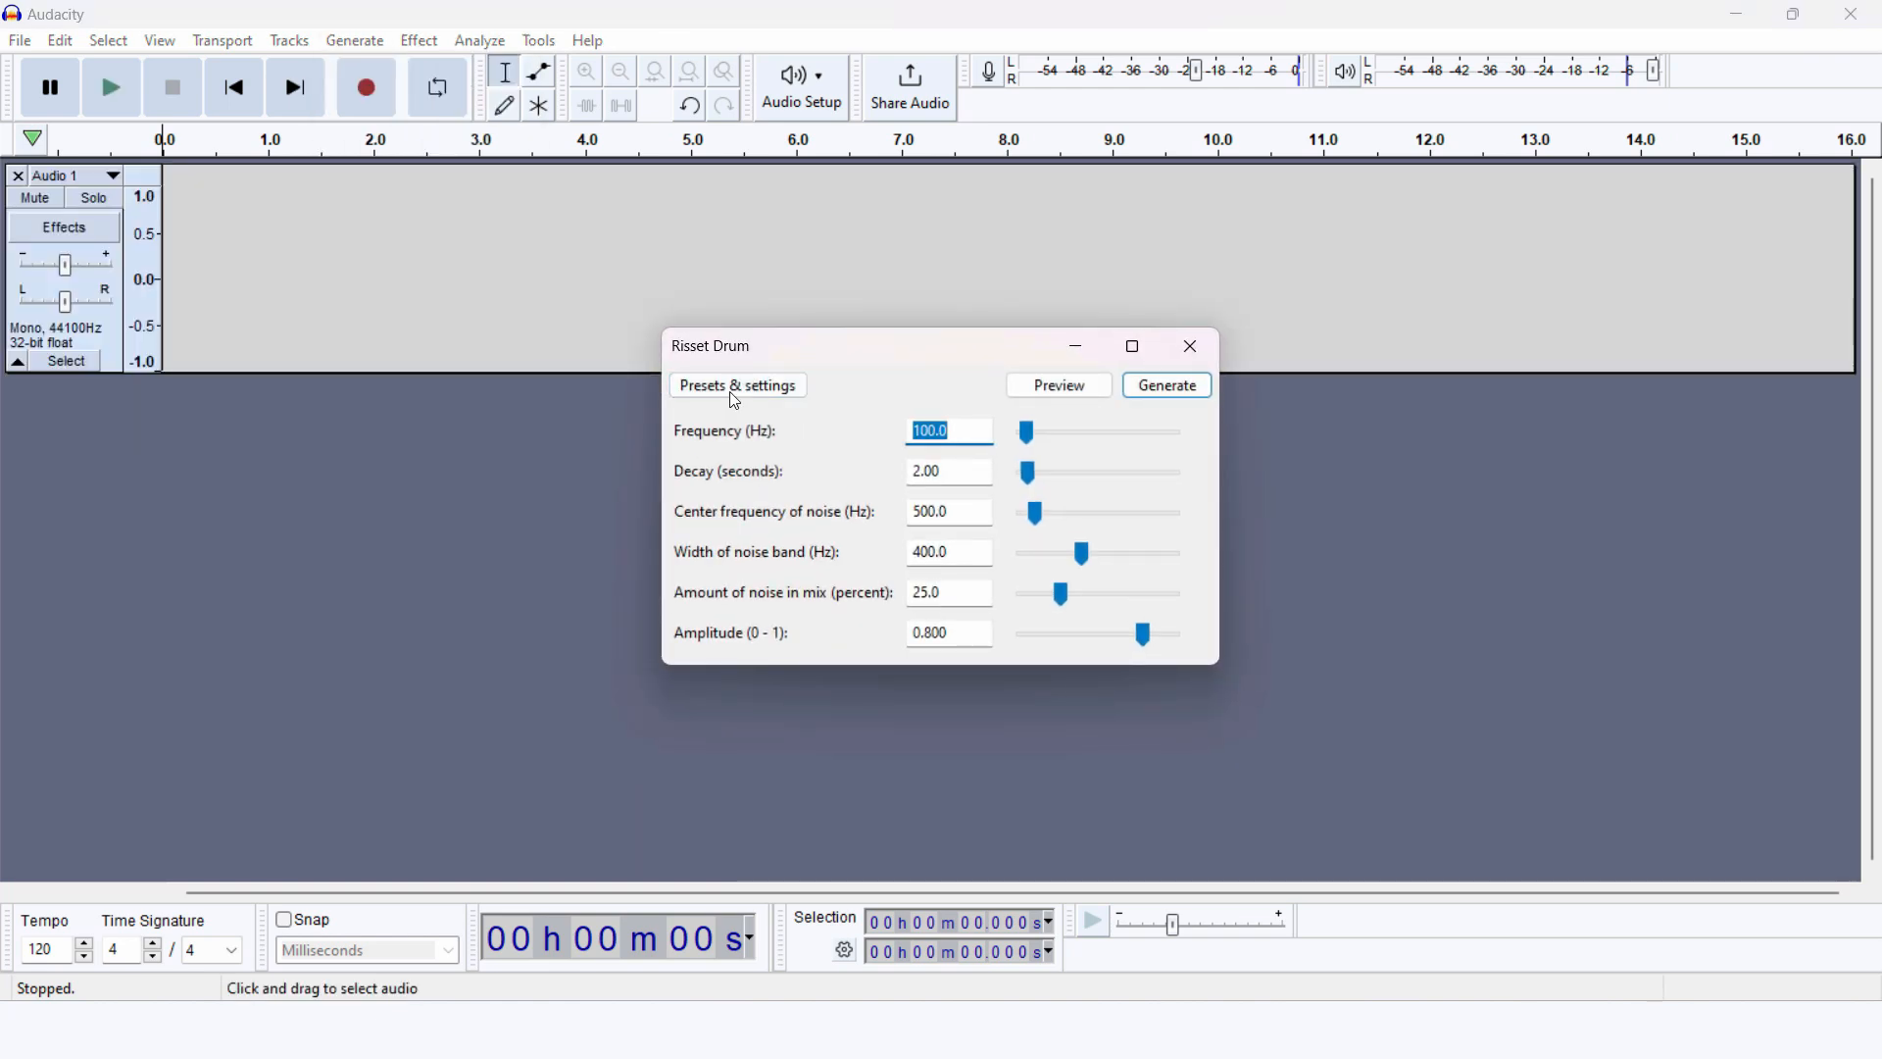
pyautogui.moveTo(1029, 434); pyautogui.dragTo(1086, 515)
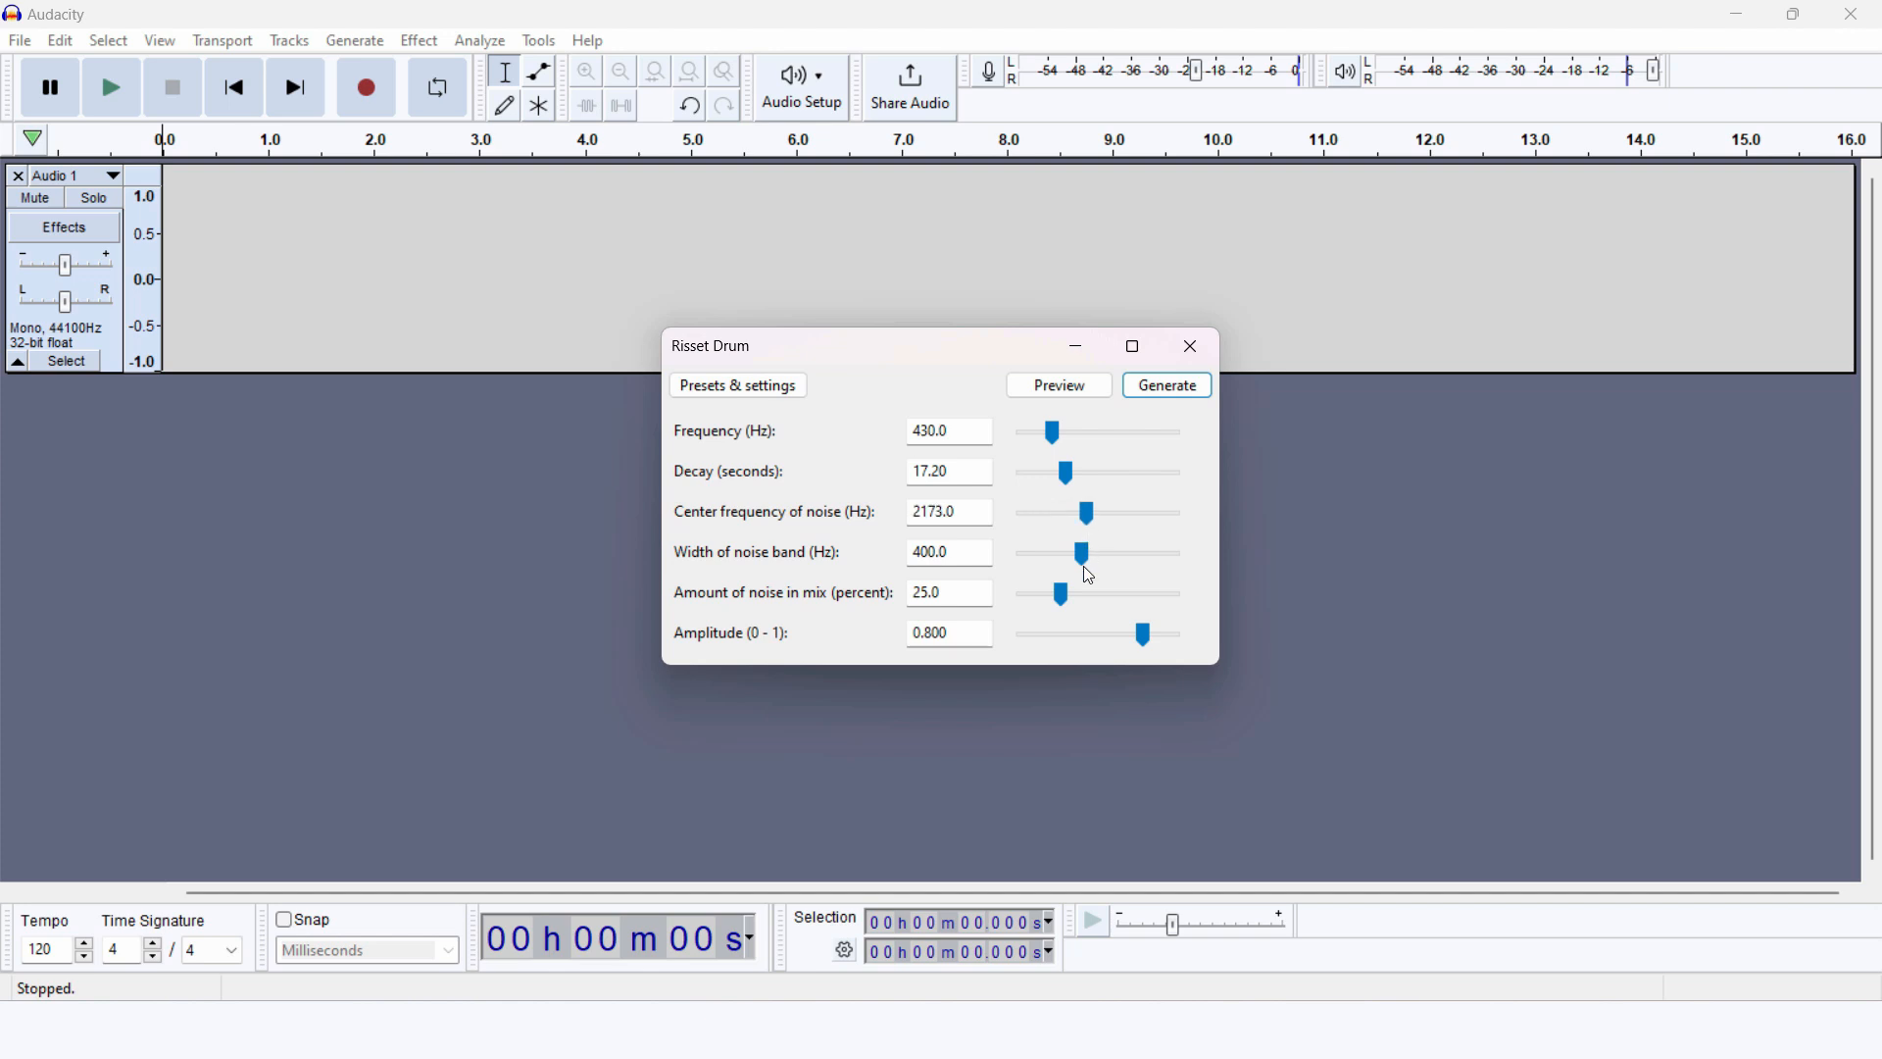
pyautogui.moveTo(1061, 594); pyautogui.dragTo(1074, 637)
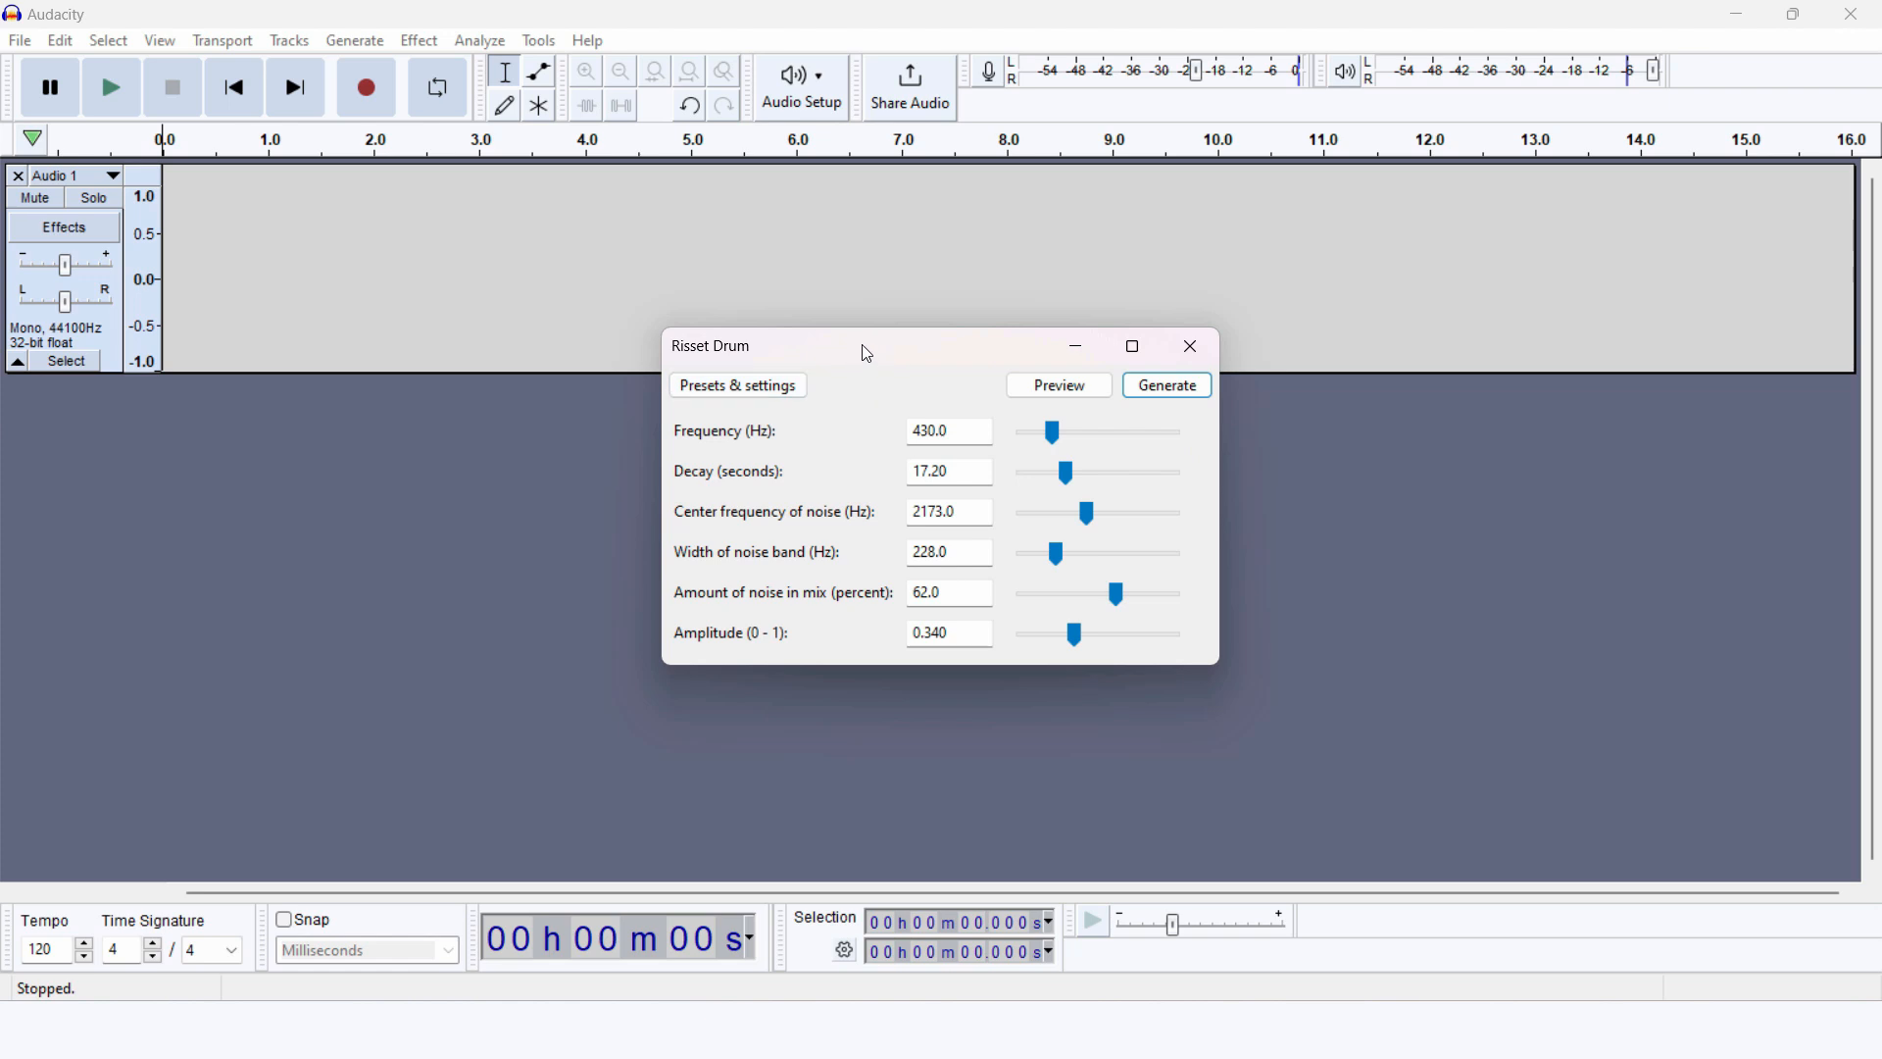
# Preview the Risset drum sound and generate it into the track
pyautogui.click(1054, 390)
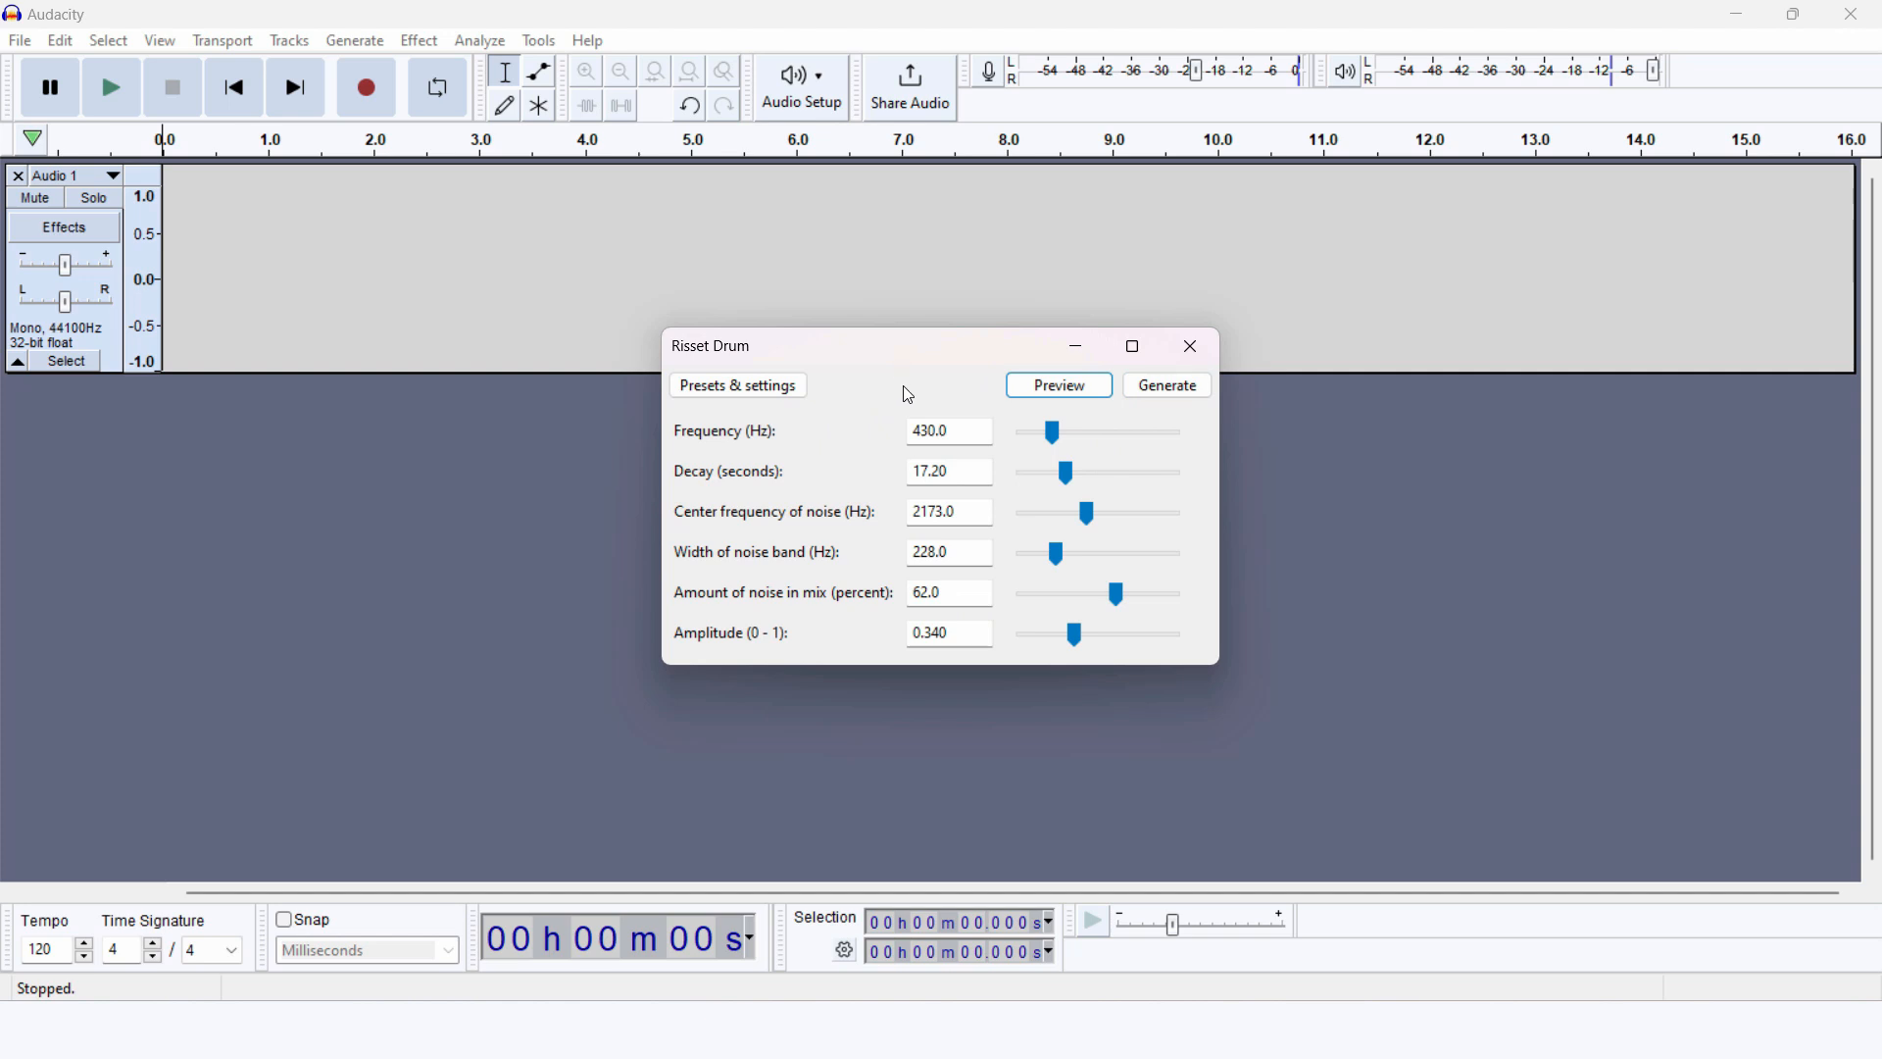
pyautogui.click(1173, 392)
pyautogui.click(1170, 390)
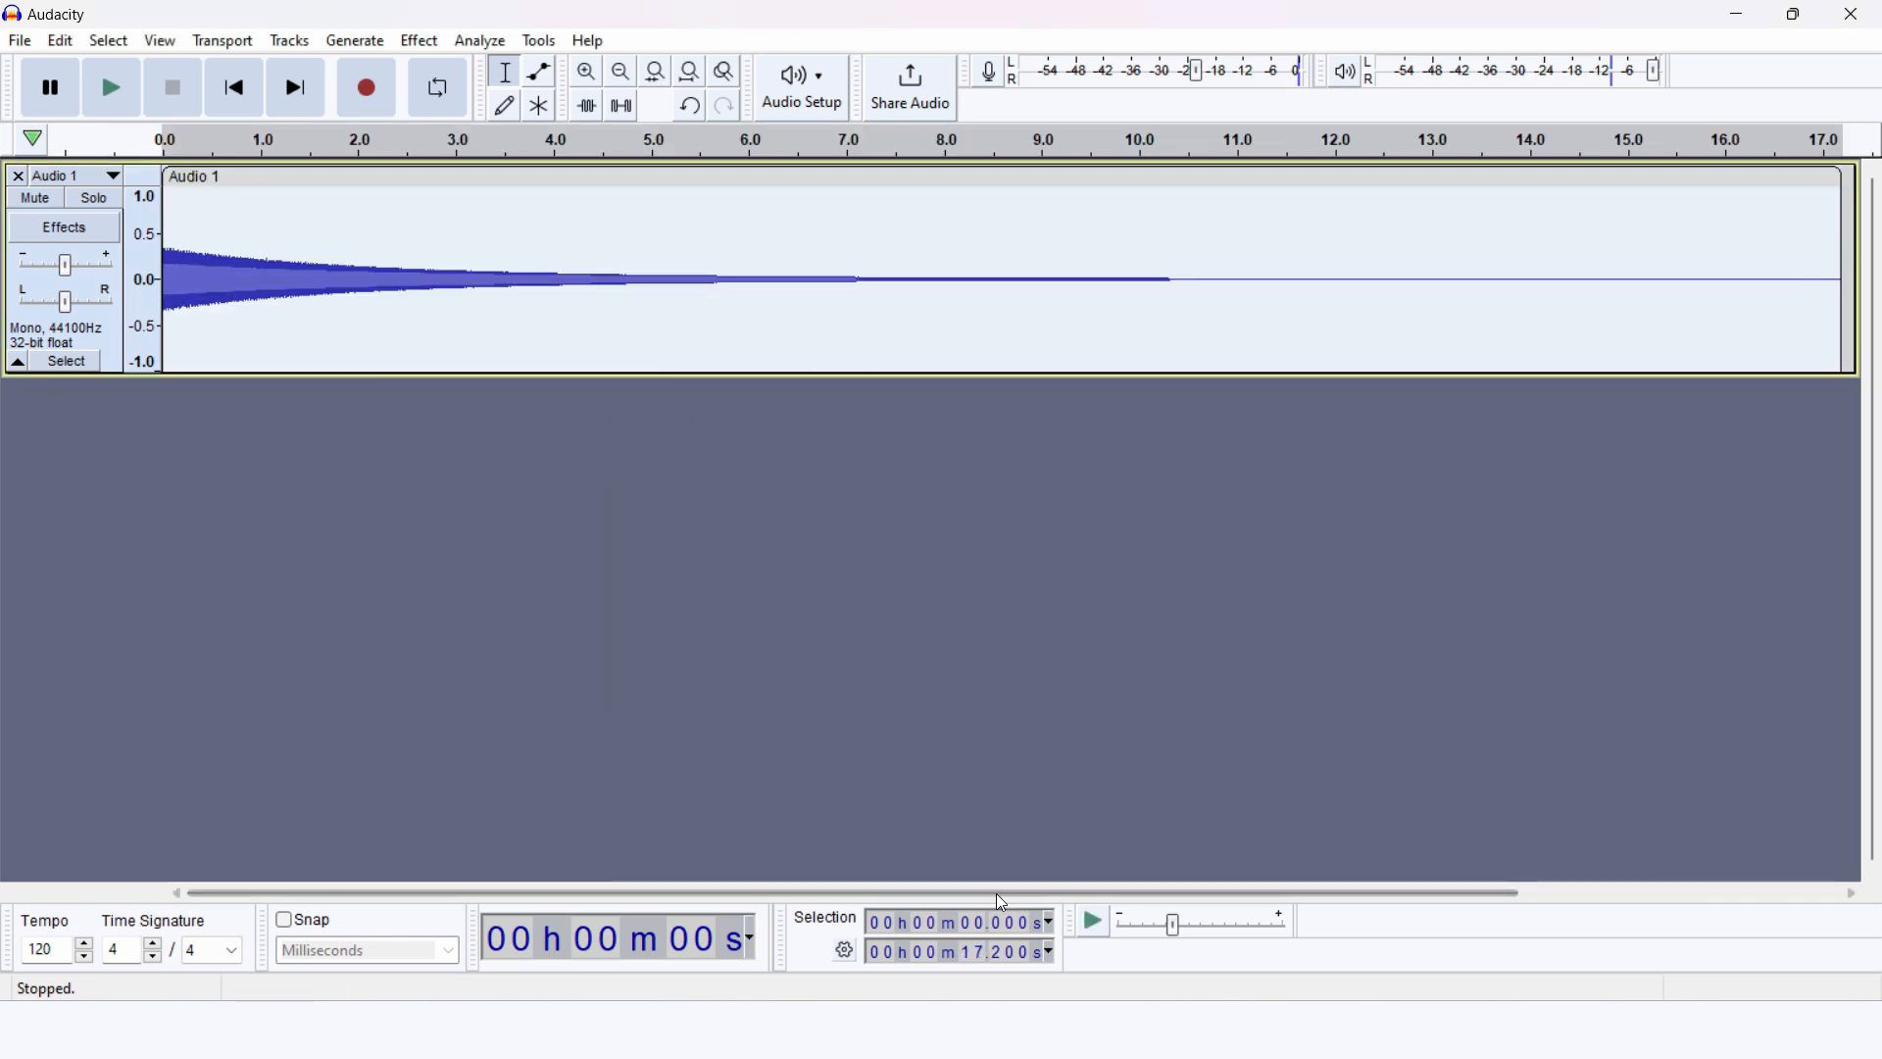
# Play the Risset drum clip briefly from about 0.16 seconds
pyautogui.click(179, 293)
pyautogui.press('space')
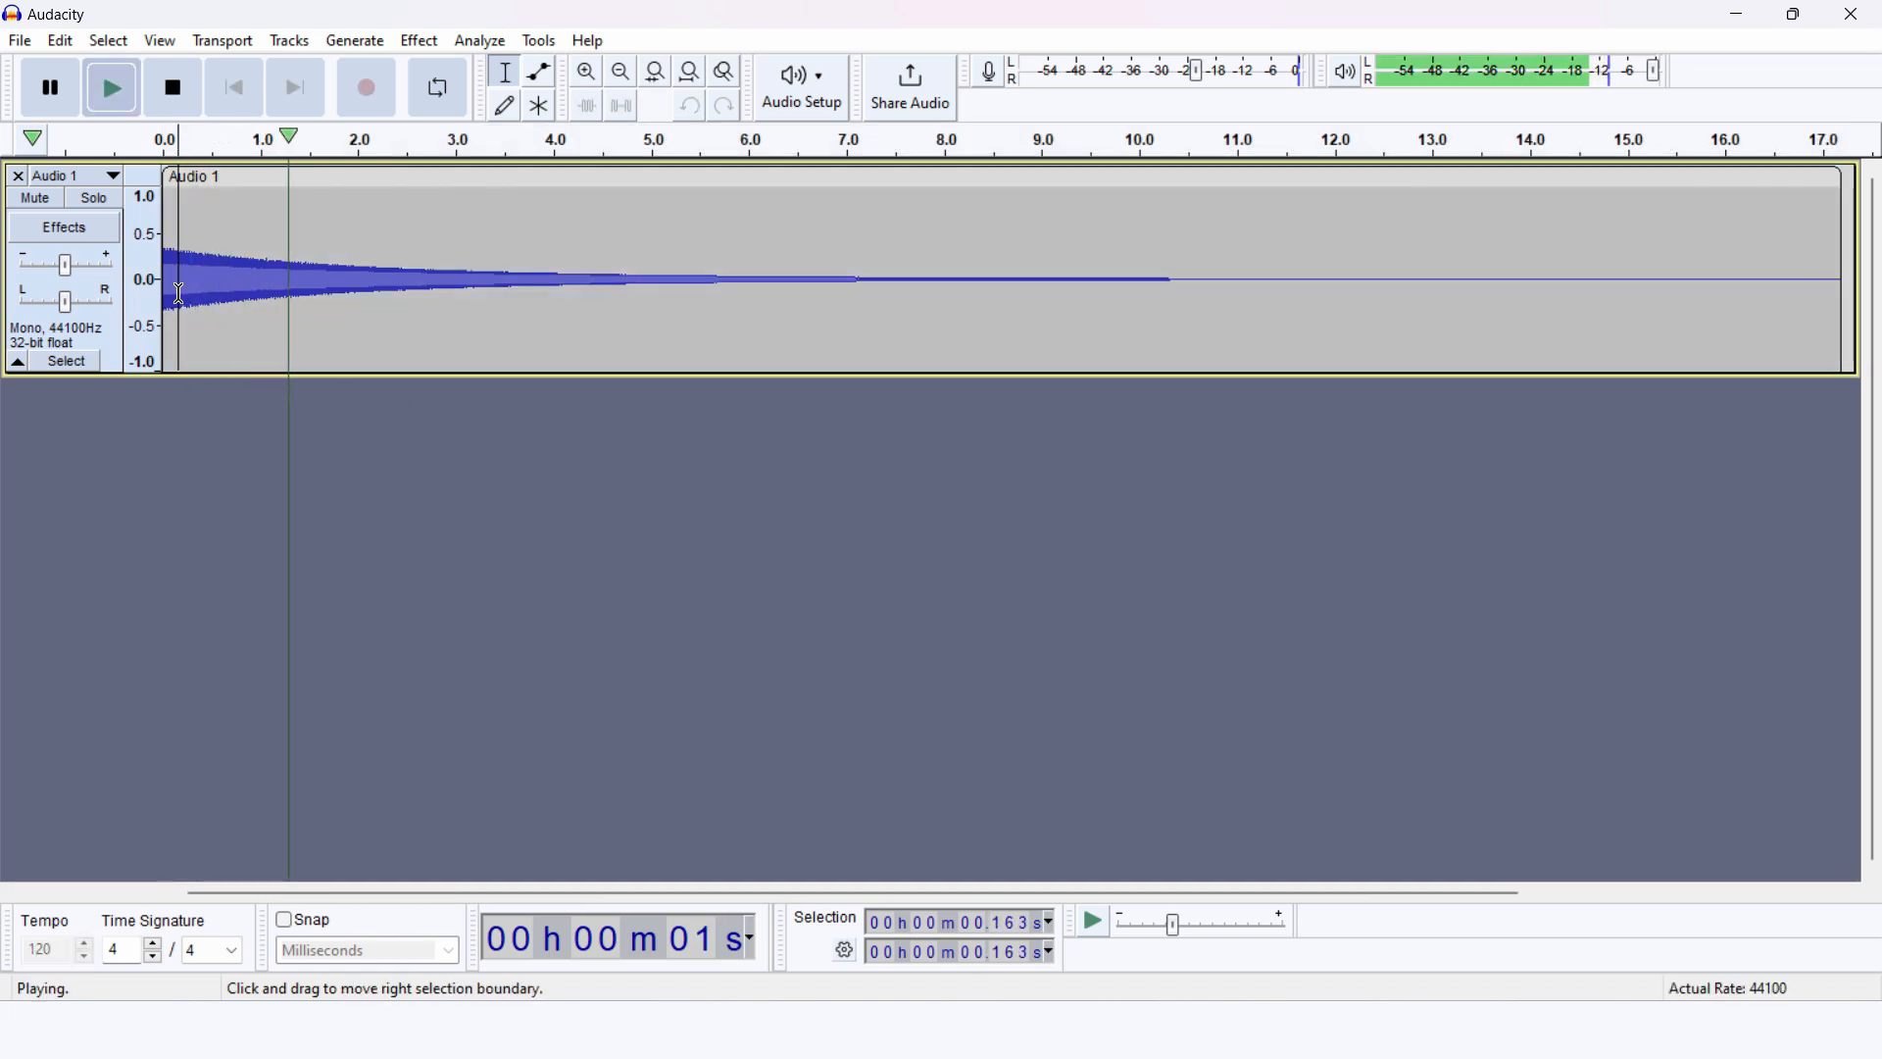
pyautogui.press('space')
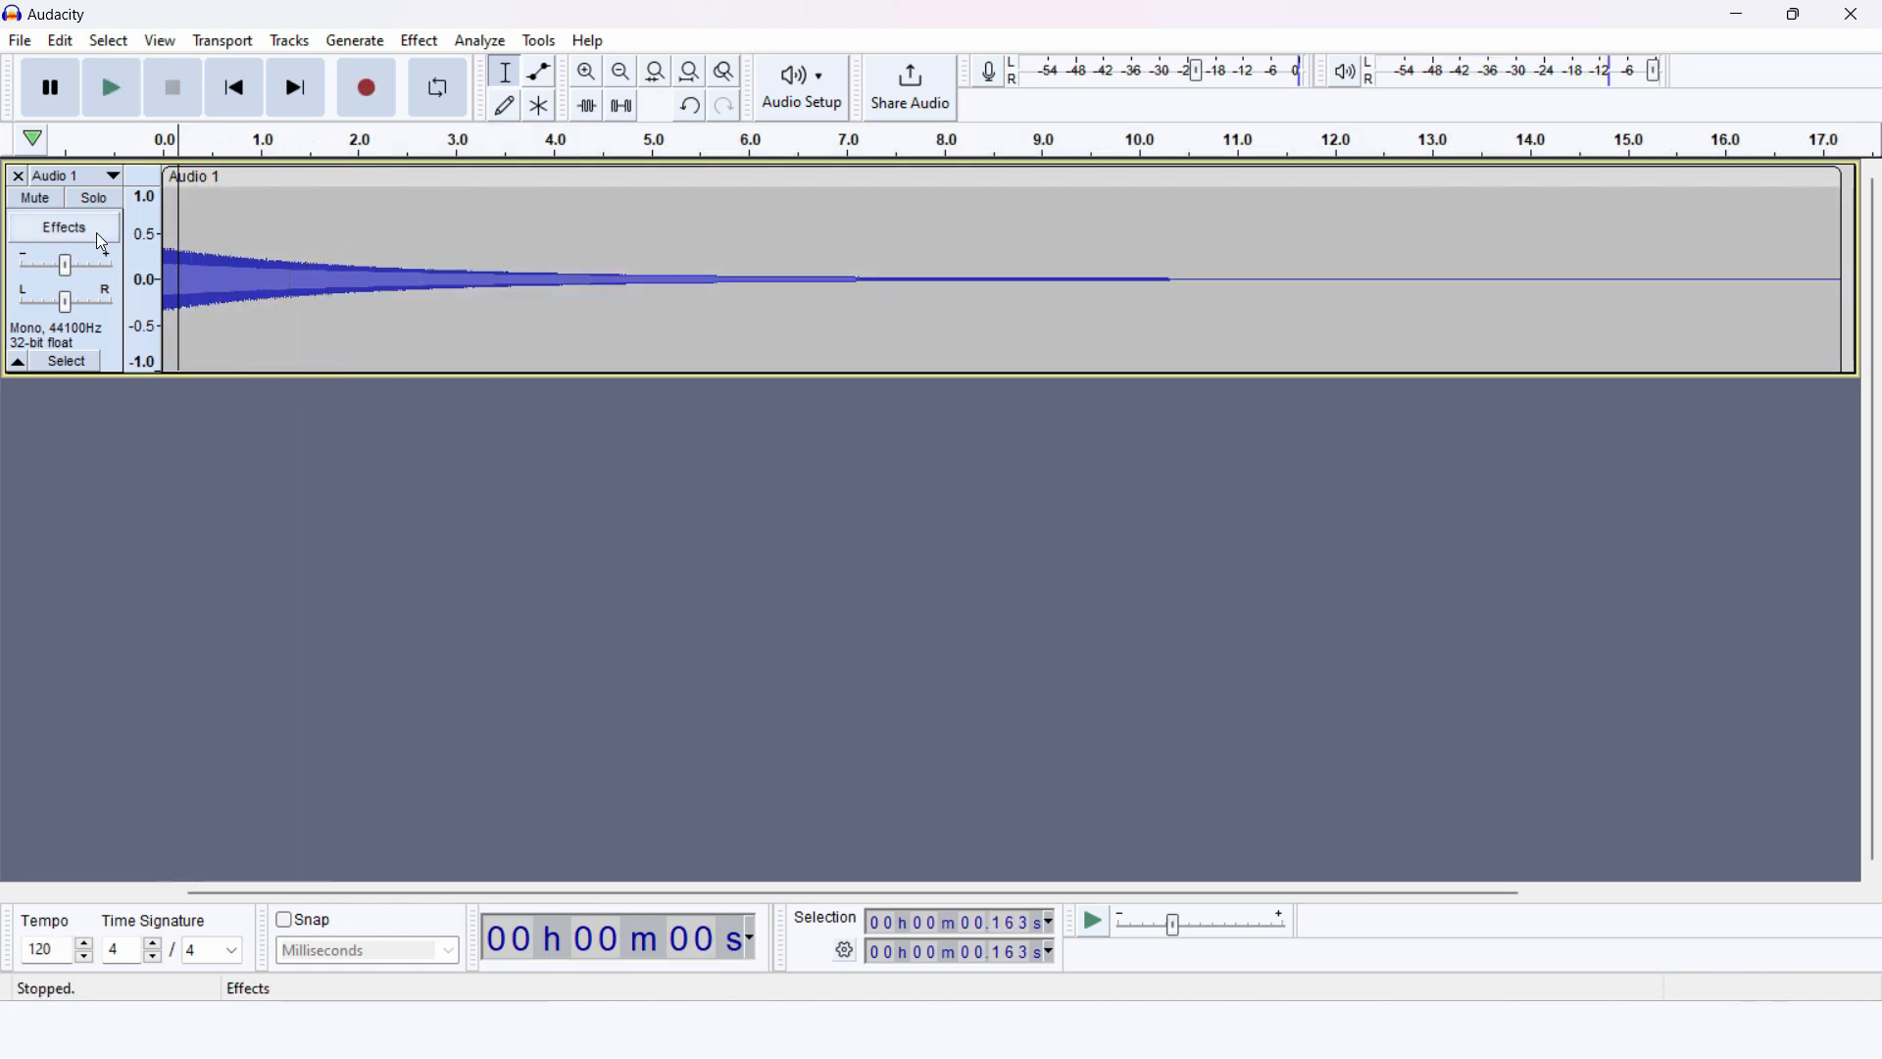
# Remove the Risset drum track and generate 30 seconds of silence in its place
pyautogui.click(16, 176)
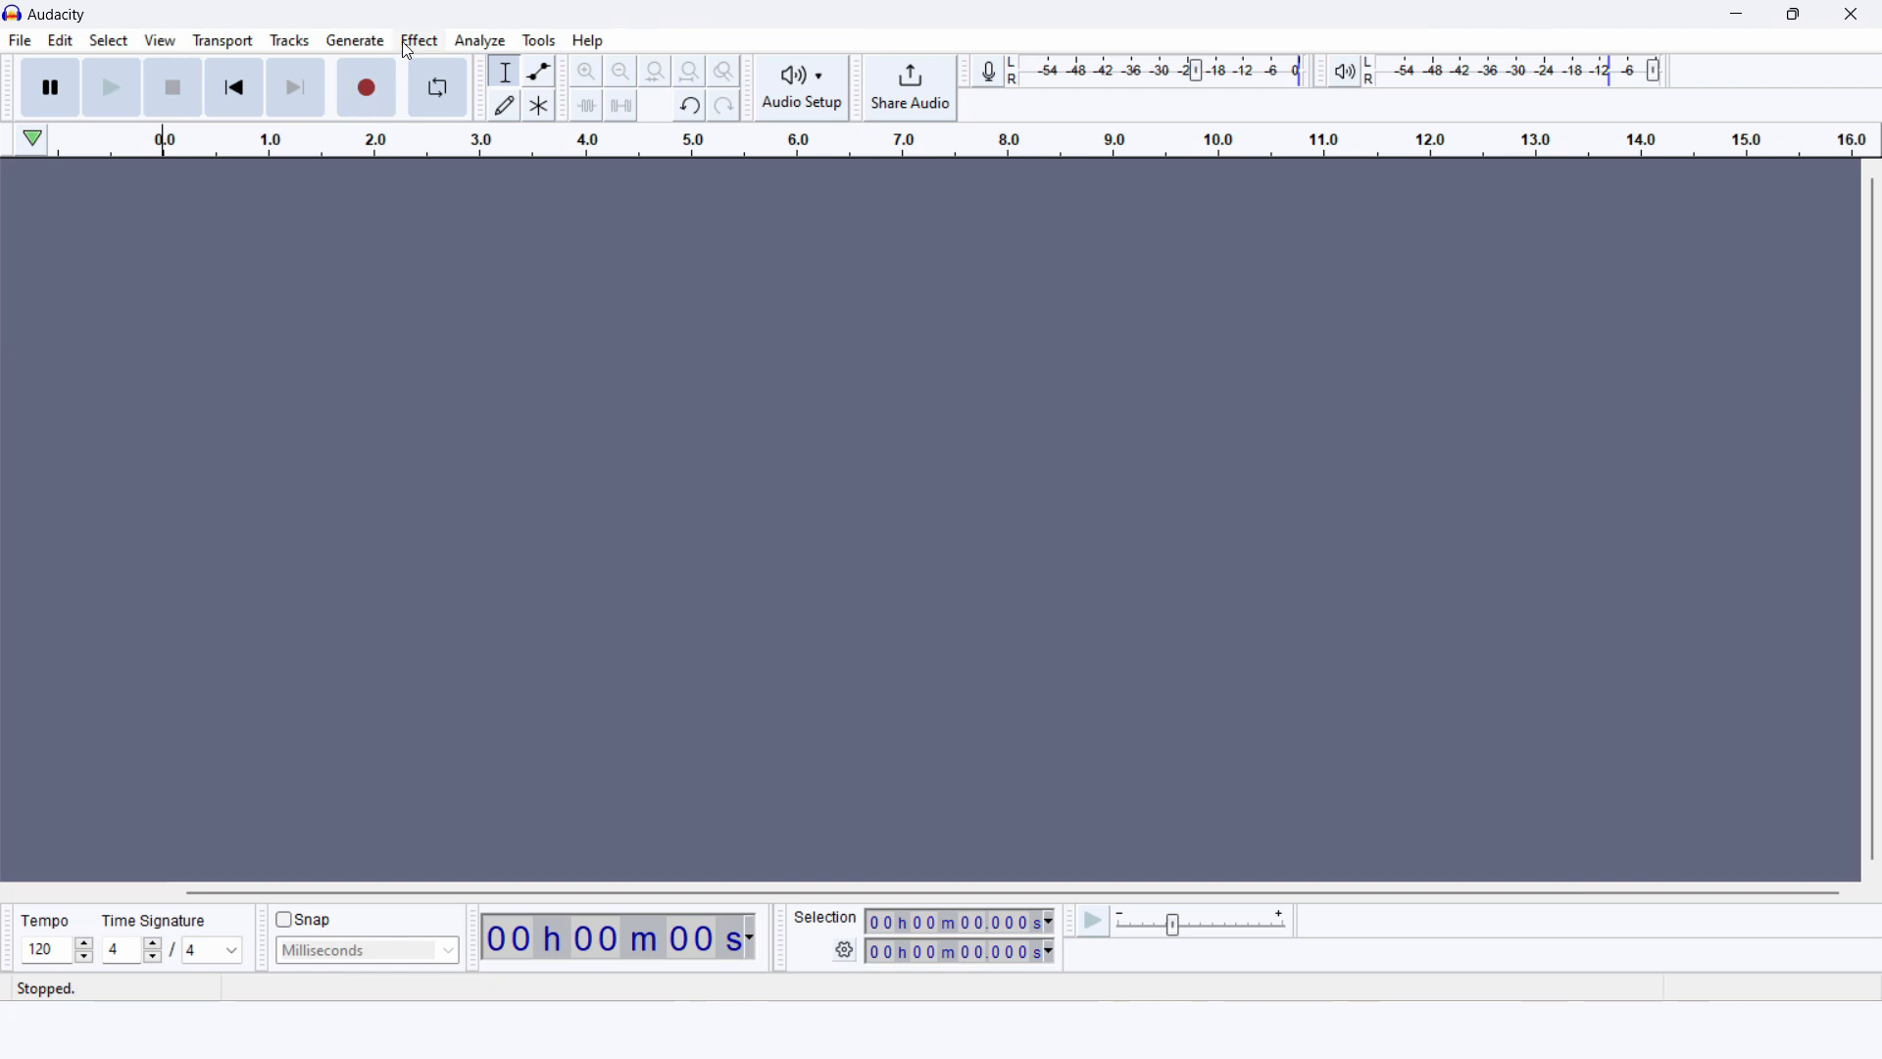
pyautogui.click(404, 41)
pyautogui.moveTo(343, 49)
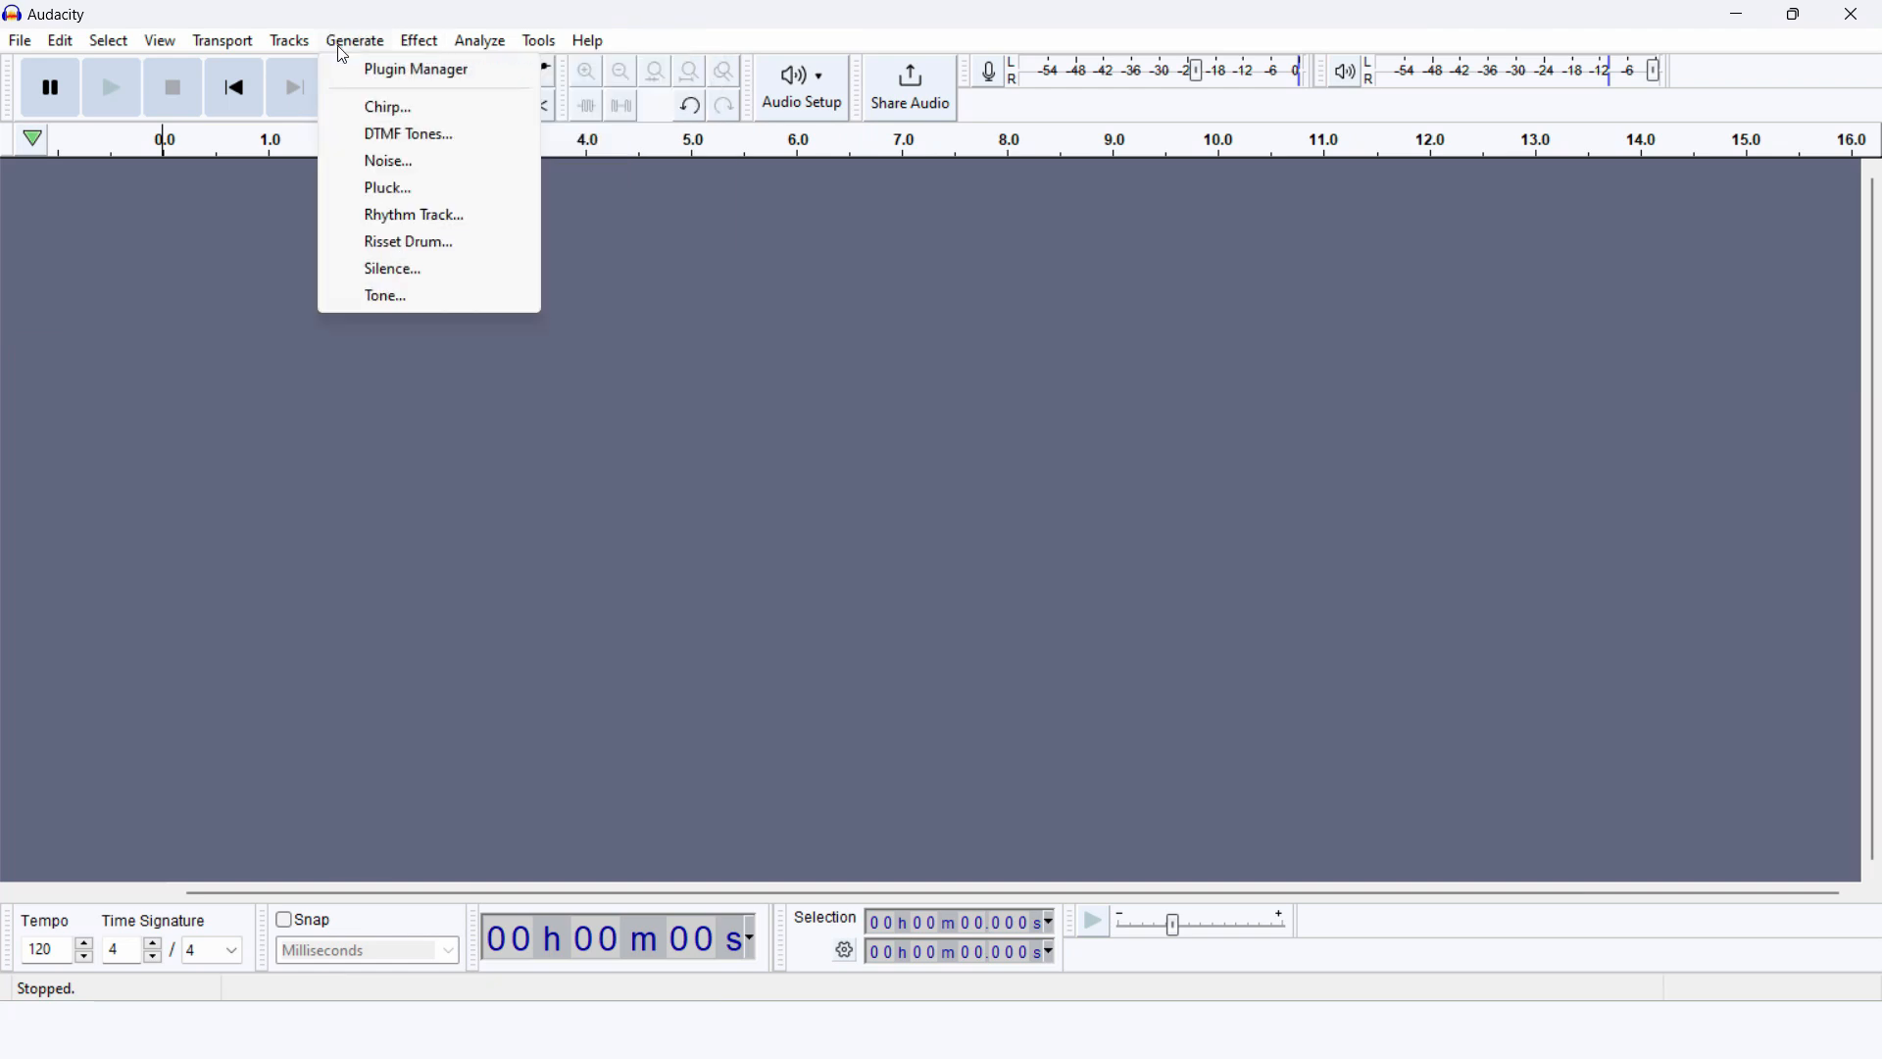
pyautogui.click(399, 278)
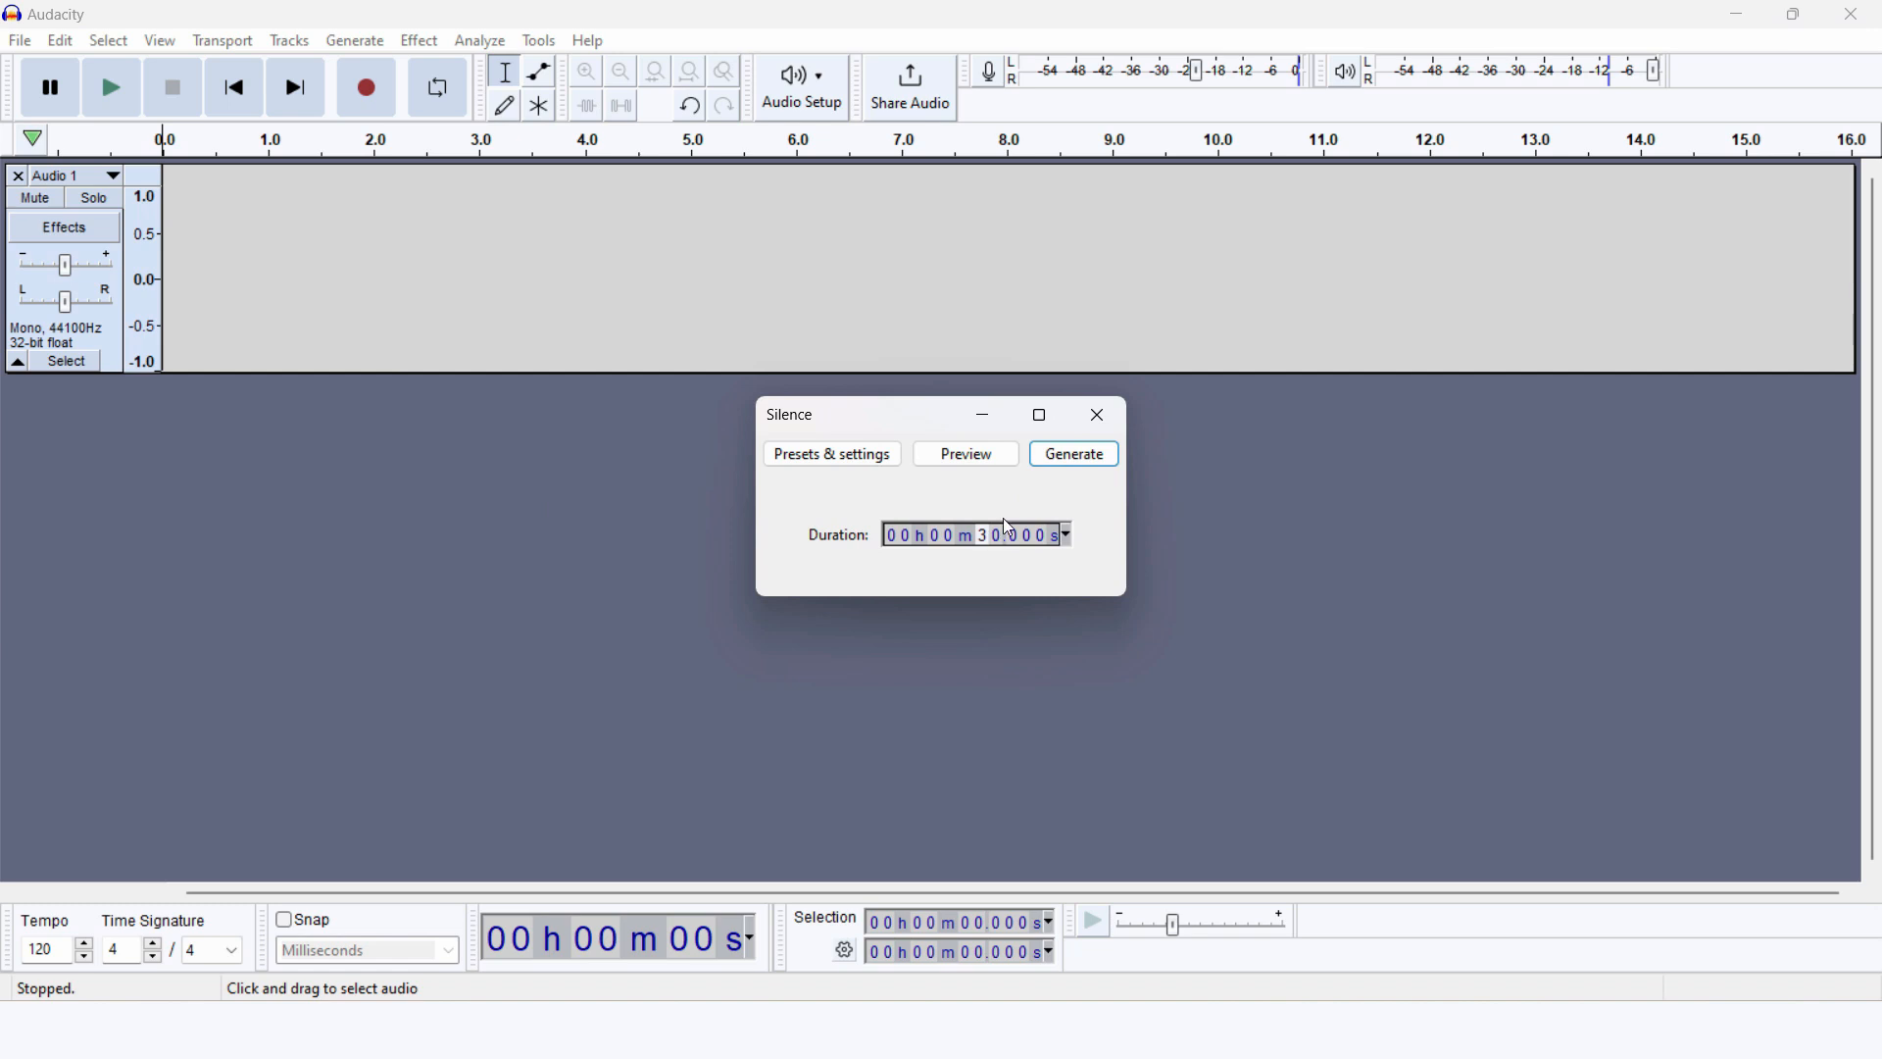
pyautogui.click(1082, 458)
# Examine the silent clip by selecting the stretch from about 2.2 to 18.8 seconds, and clear the selection
pyautogui.moveTo(285, 281); pyautogui.dragTo(1189, 284)
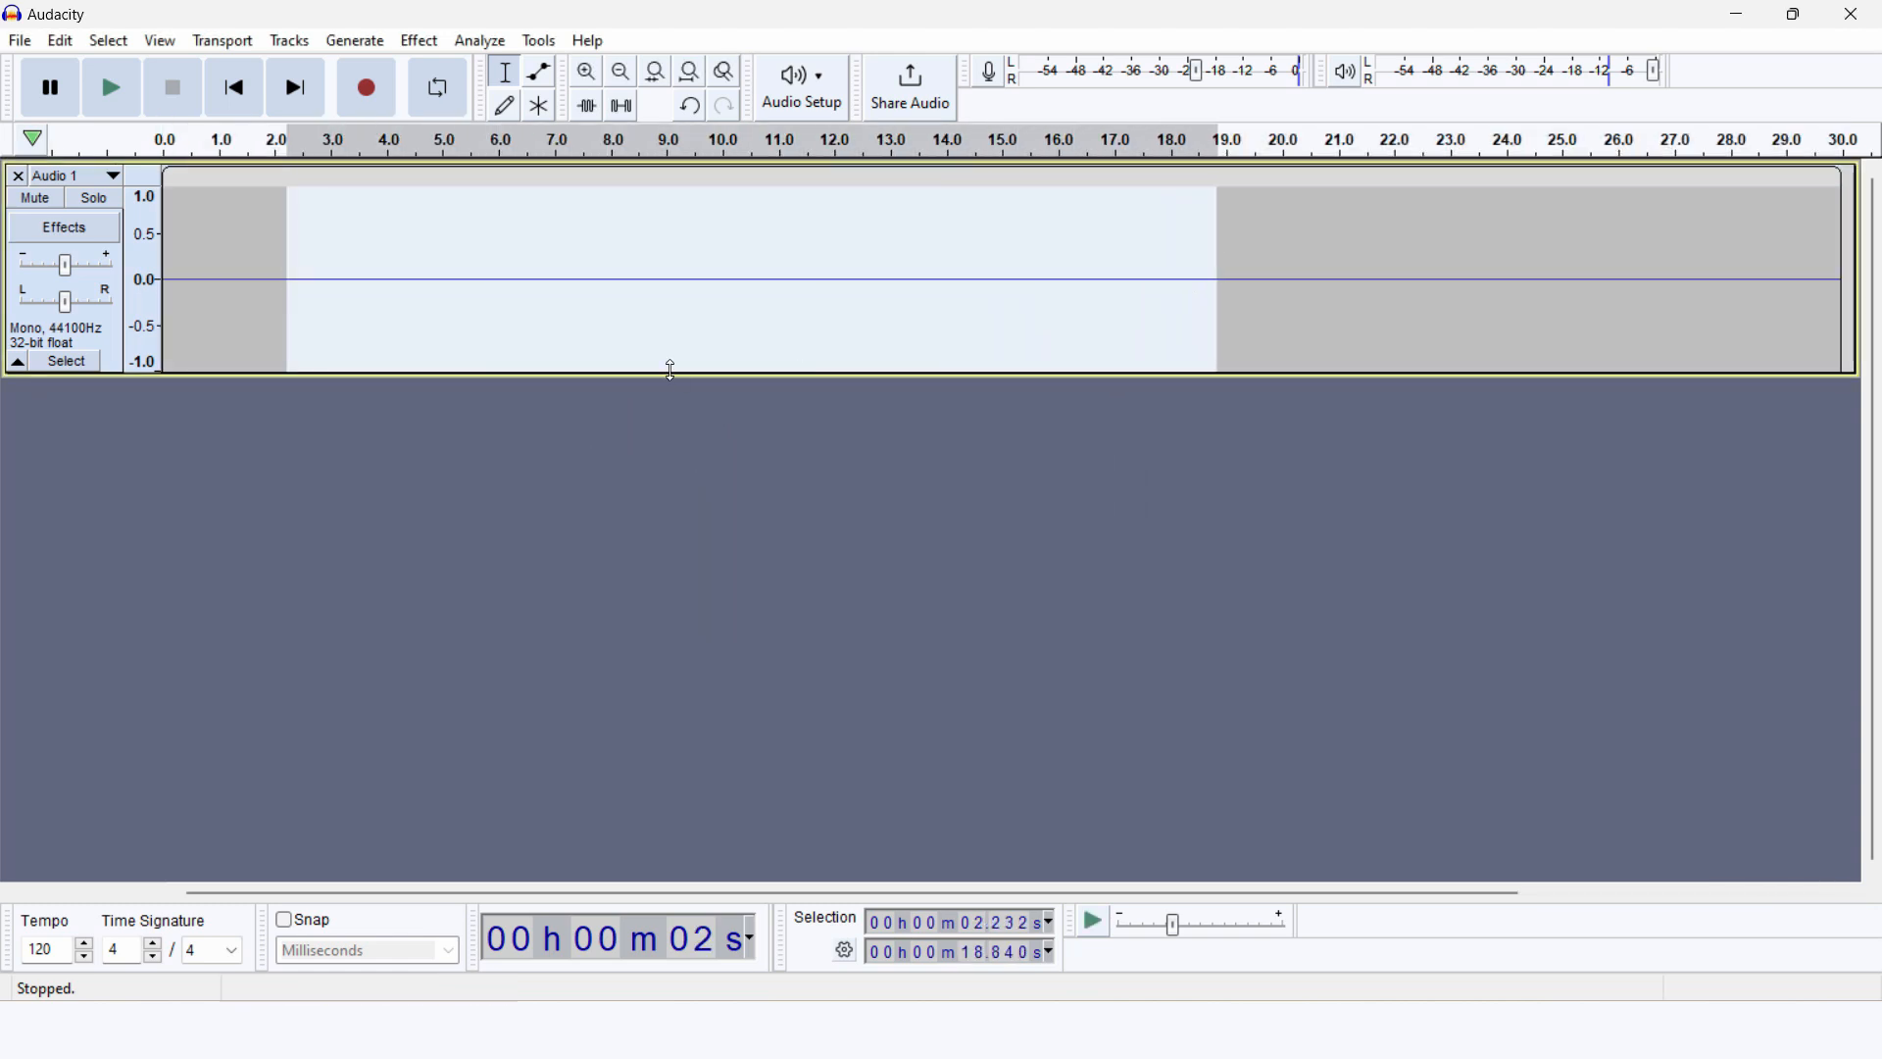
pyautogui.click(564, 354)
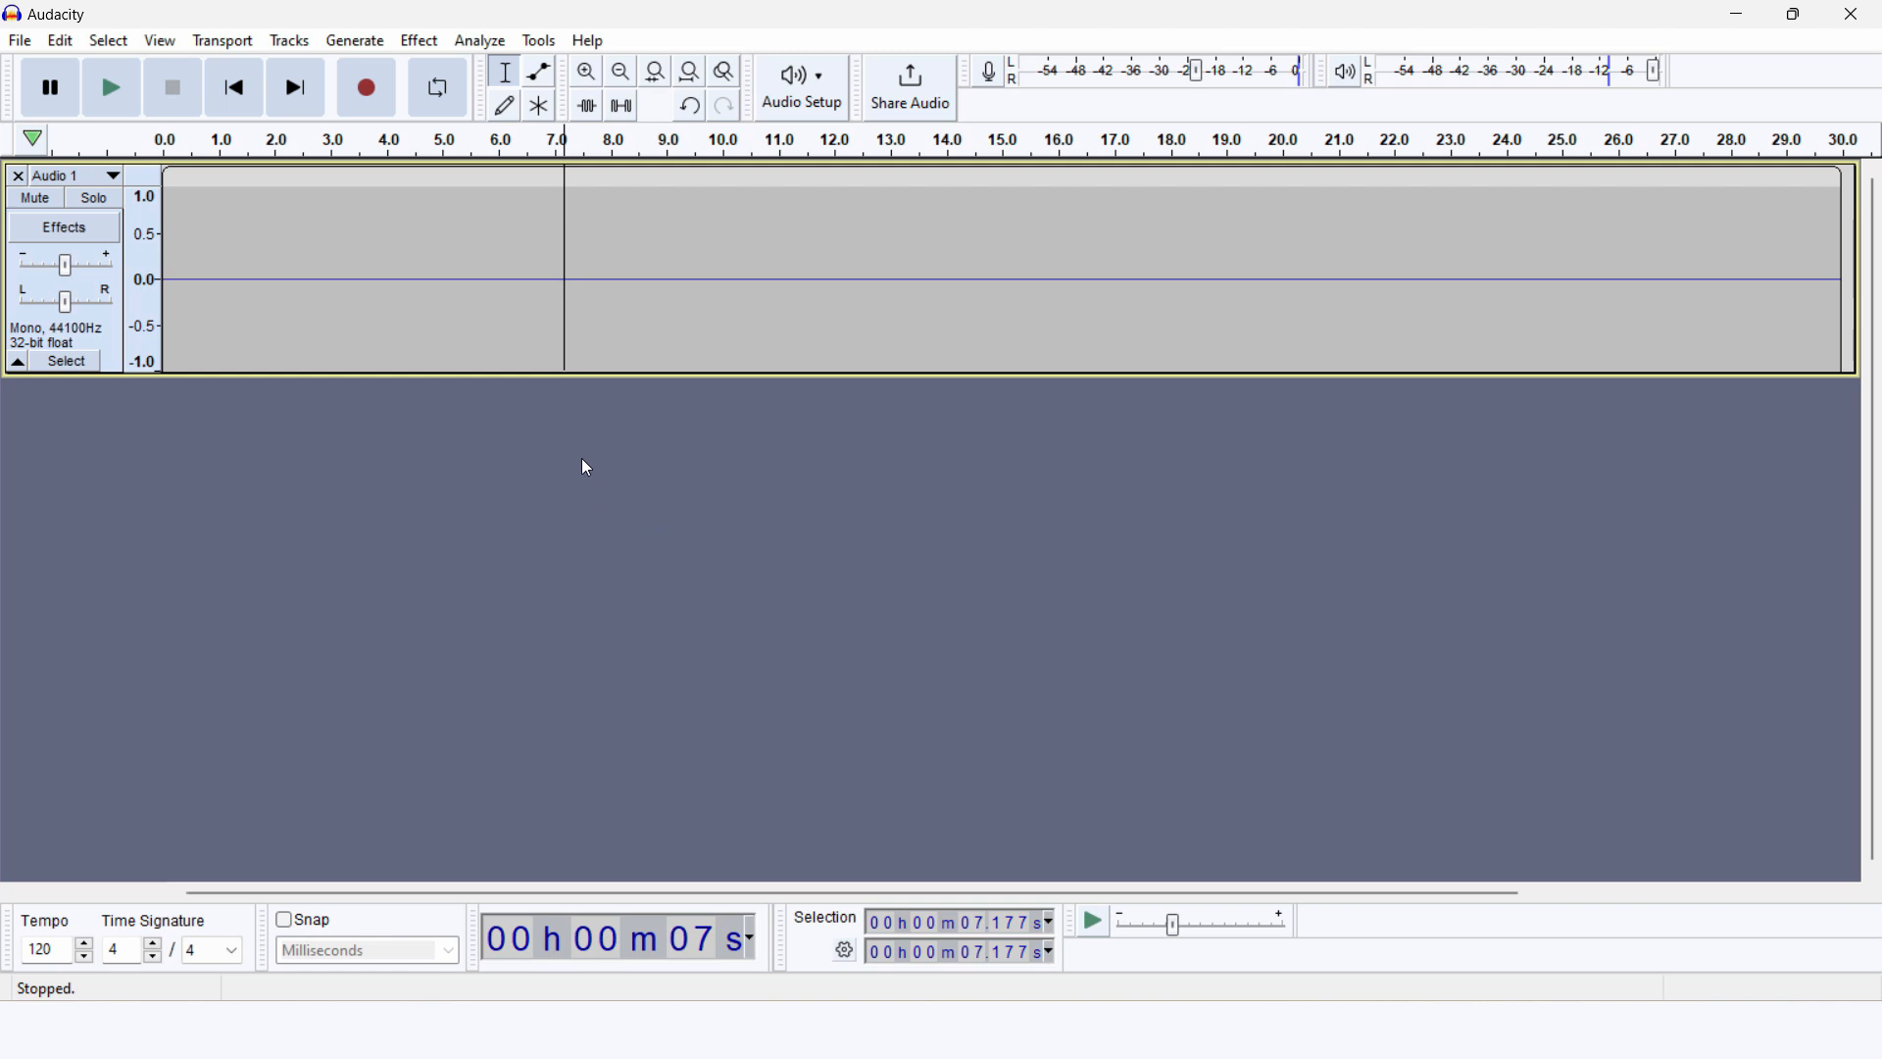
pyautogui.click(385, 252)
# Replace the silence track with a 30-second square-wave tone at 250 Hz and amplitude 0.8
pyautogui.click(355, 43)
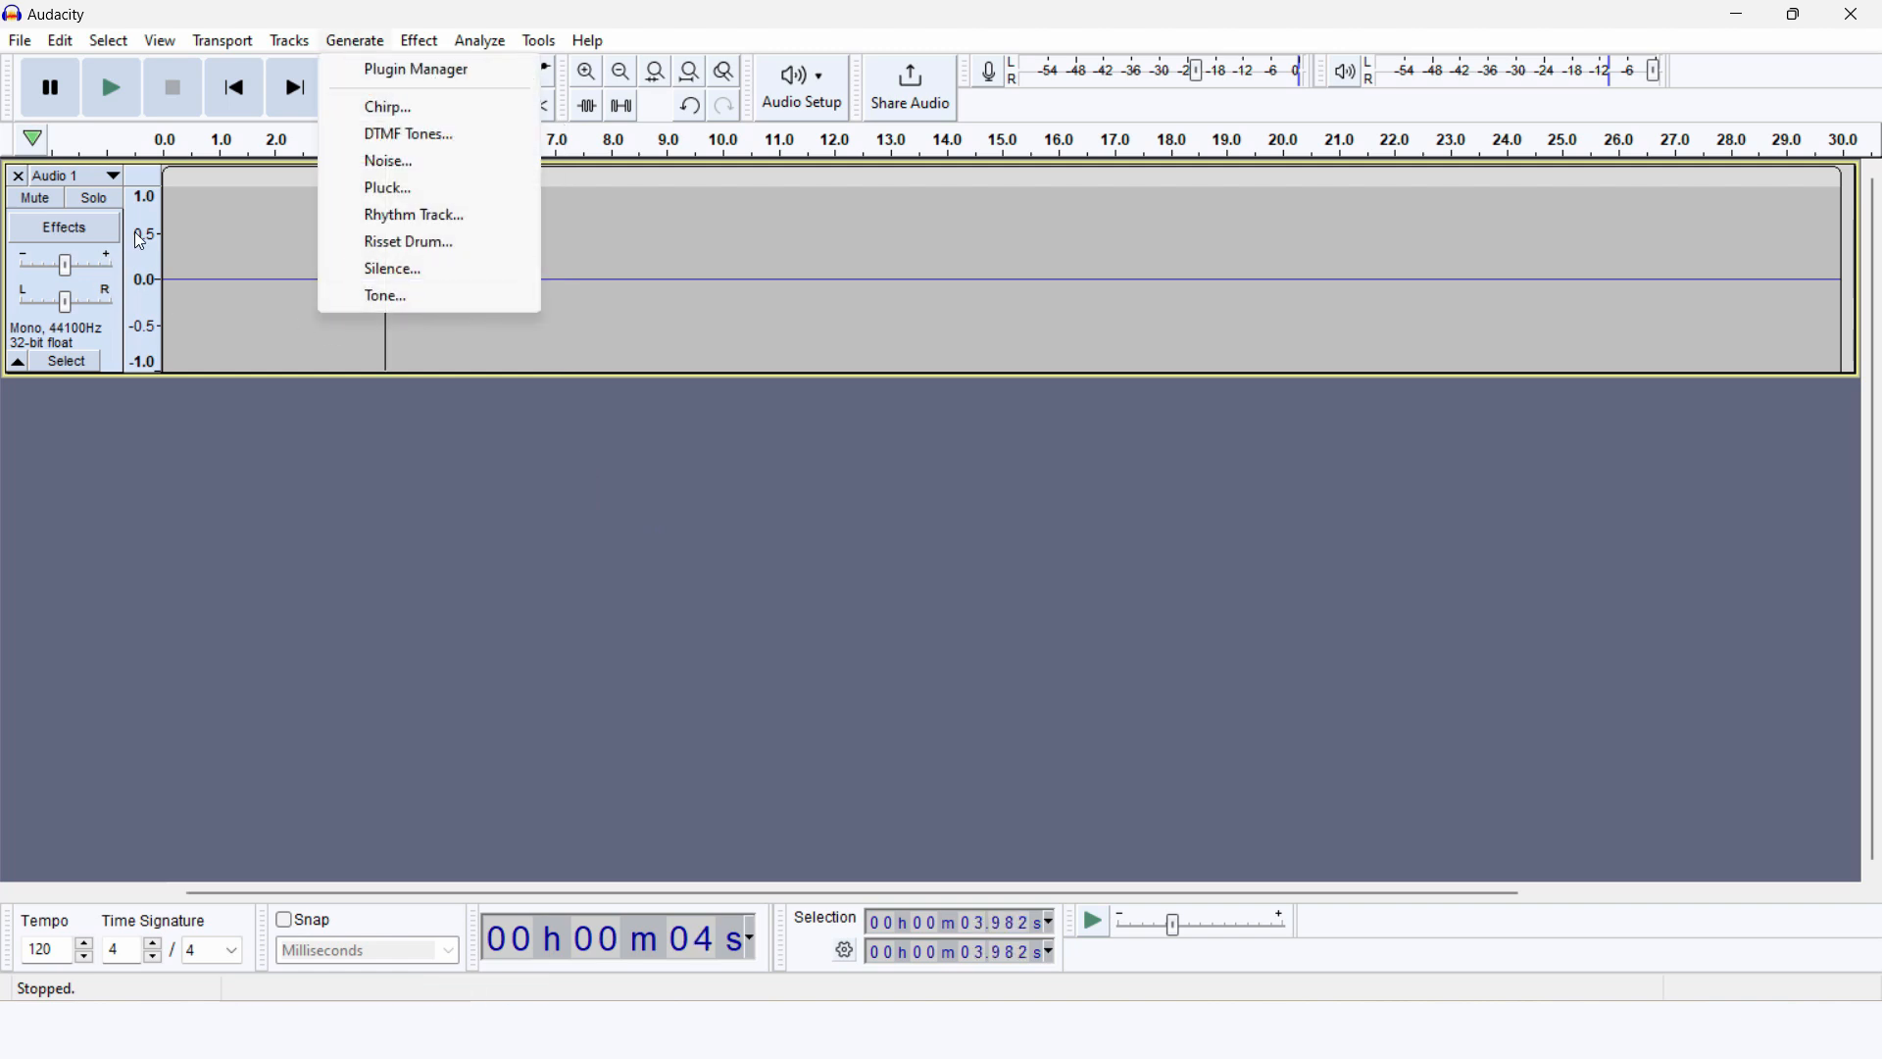
pyautogui.click(17, 175)
pyautogui.click(341, 41)
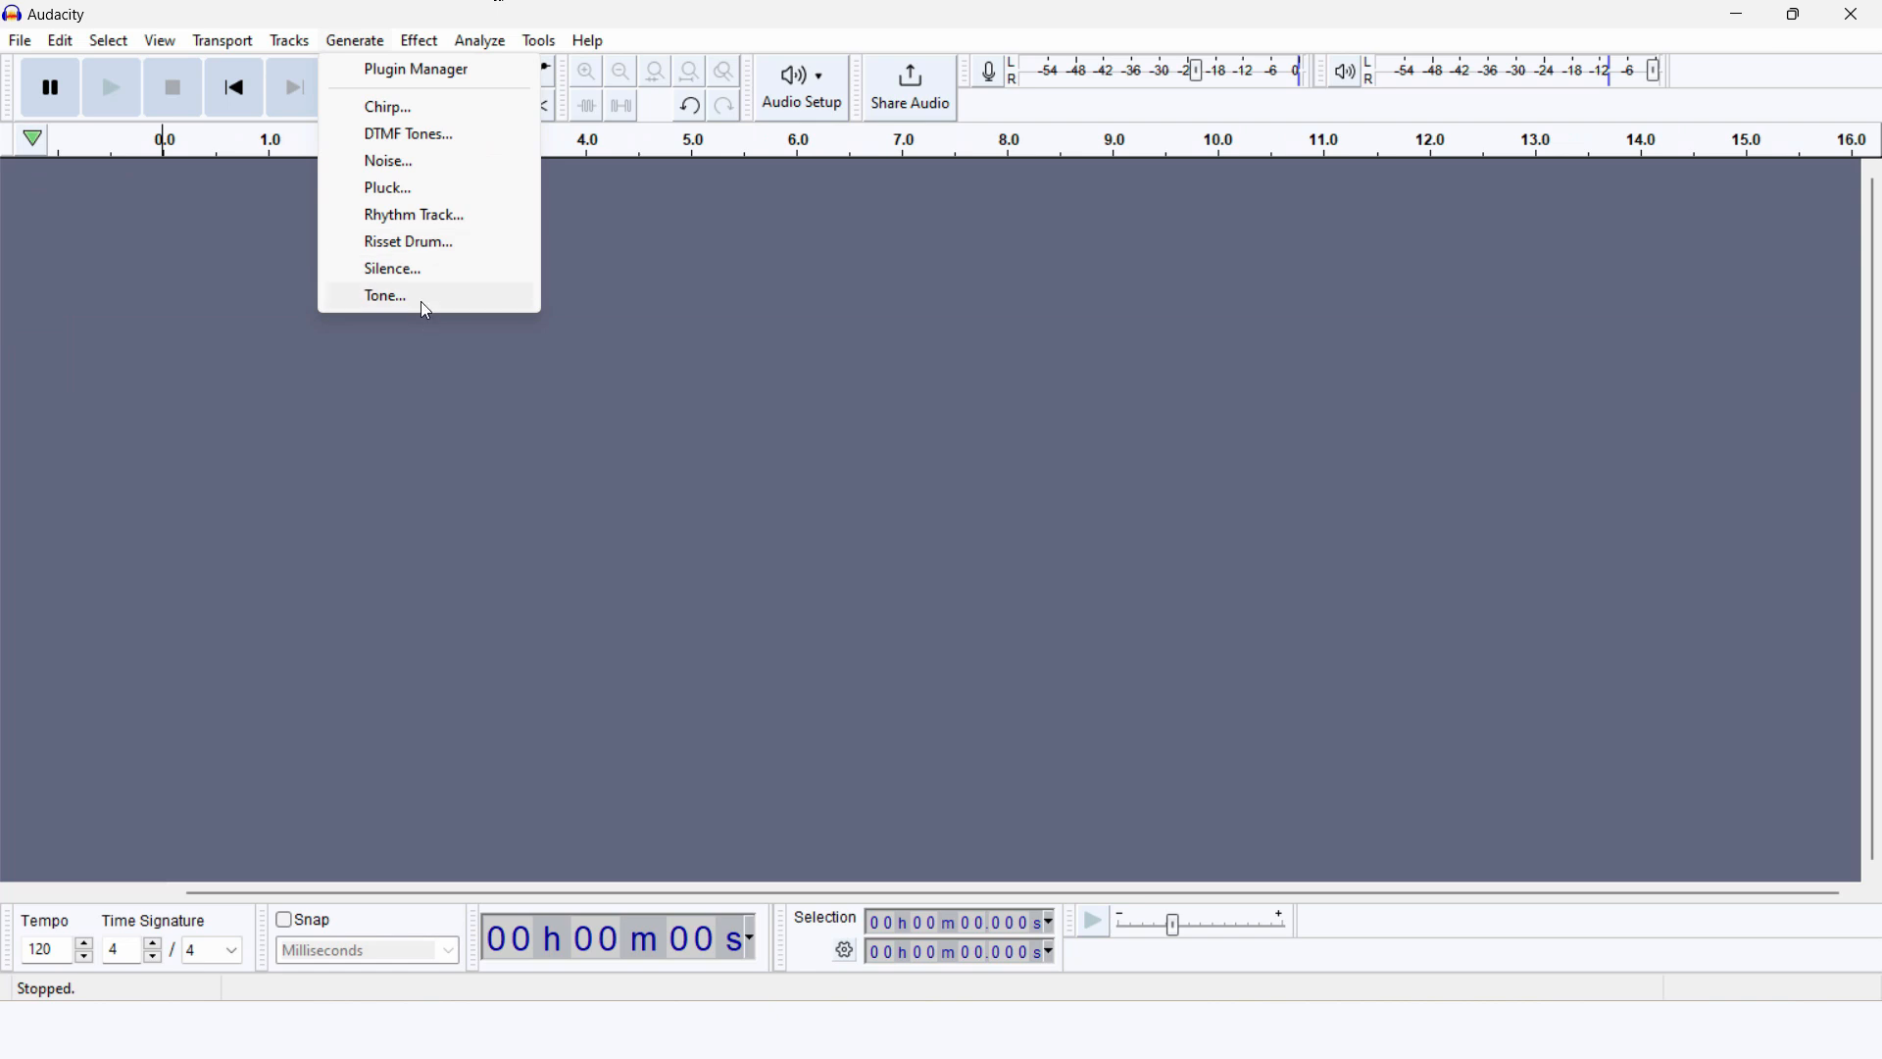
pyautogui.click(420, 299)
pyautogui.click(1081, 441)
# Play the 250 Hz tone briefly from about the 1-second mark
pyautogui.click(216, 261)
pyautogui.press('space')
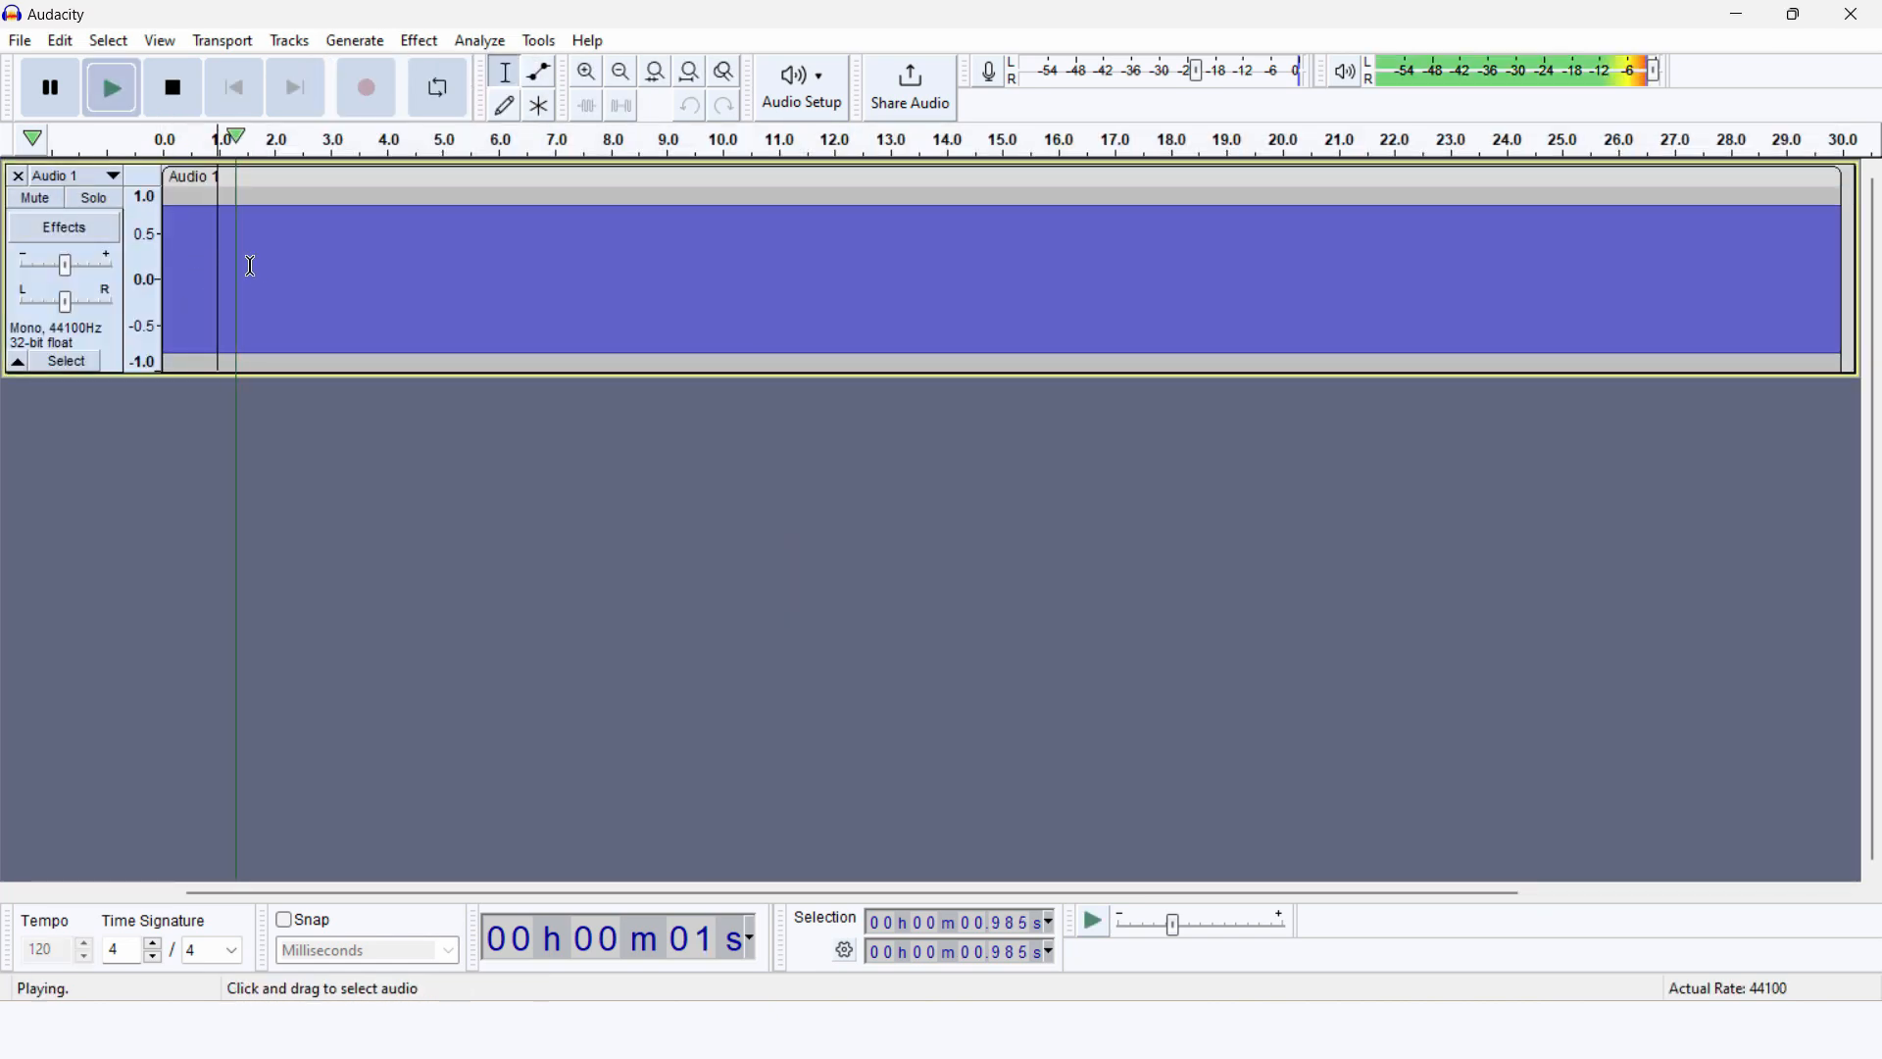
pyautogui.press('space')
# Insert a 40-second square-wave tone at 120 Hz and amplitude 0.6 at about the 1-second mark of the existing tone
pyautogui.click(355, 40)
pyautogui.click(455, 296)
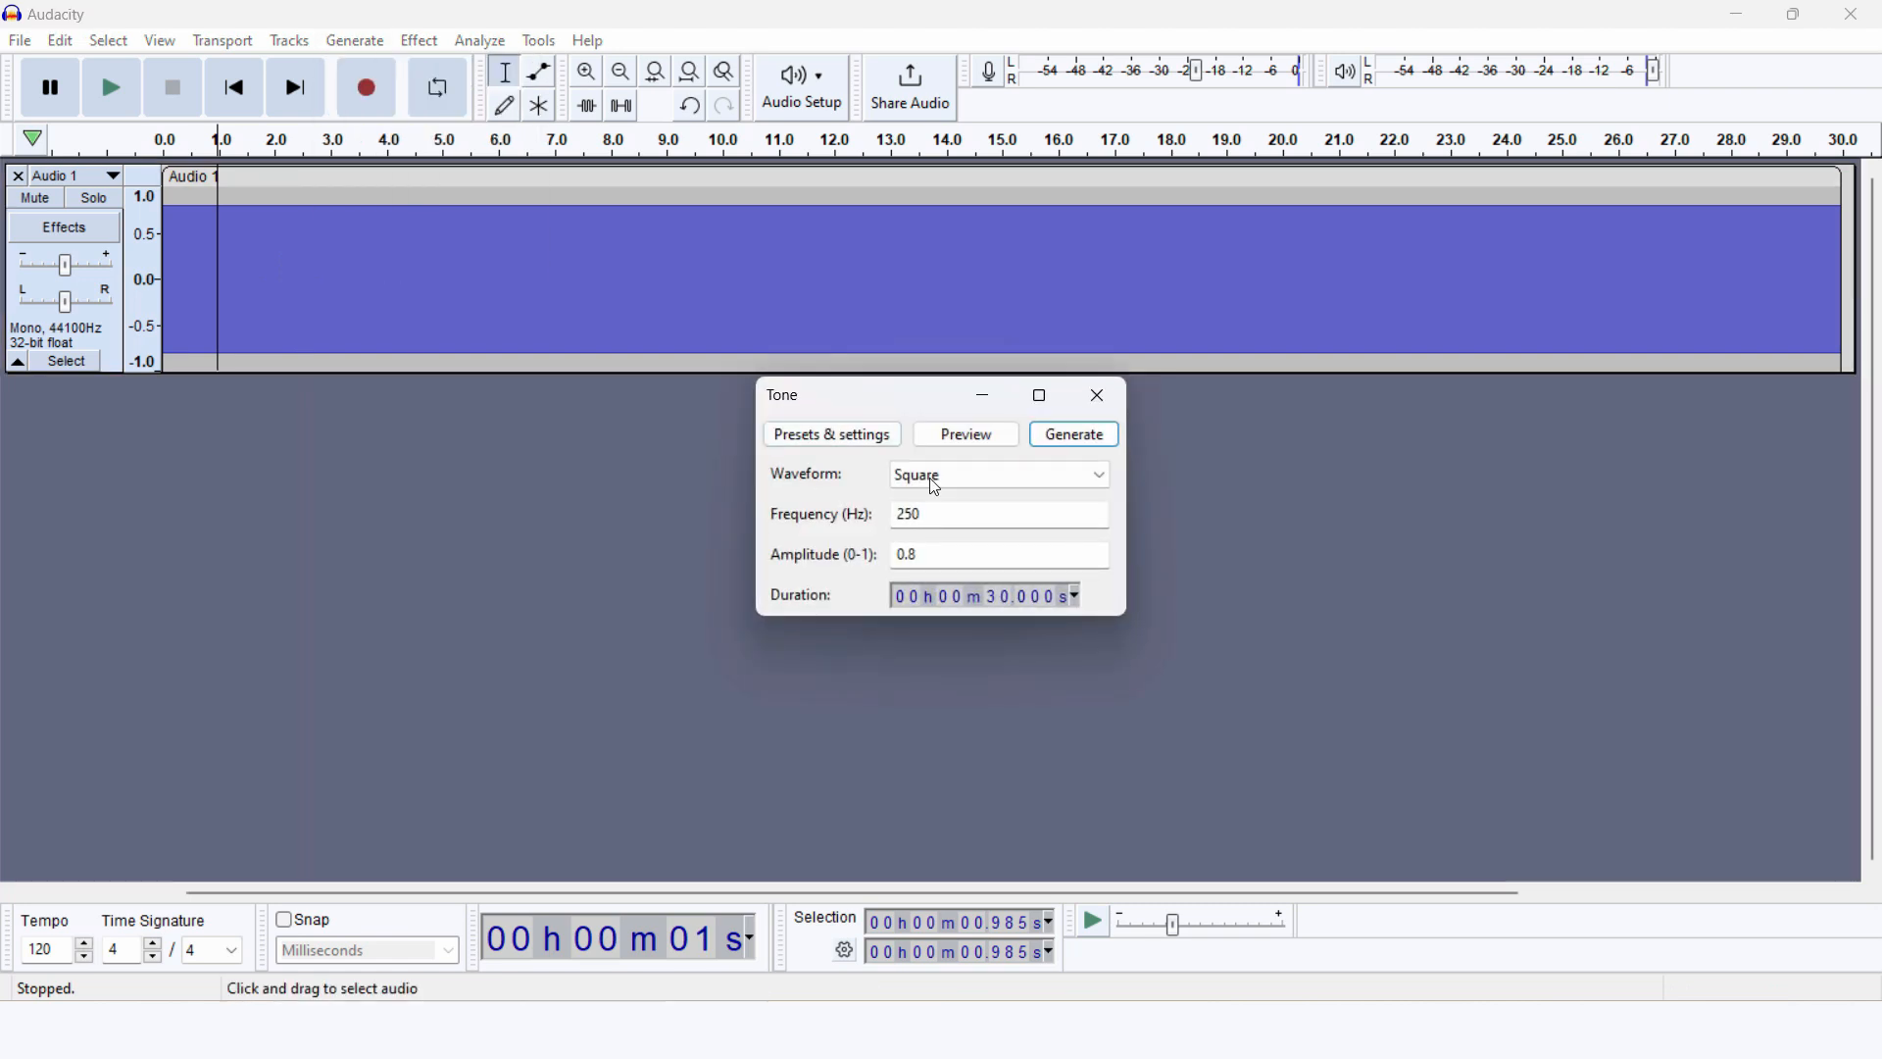
pyautogui.click(1004, 480)
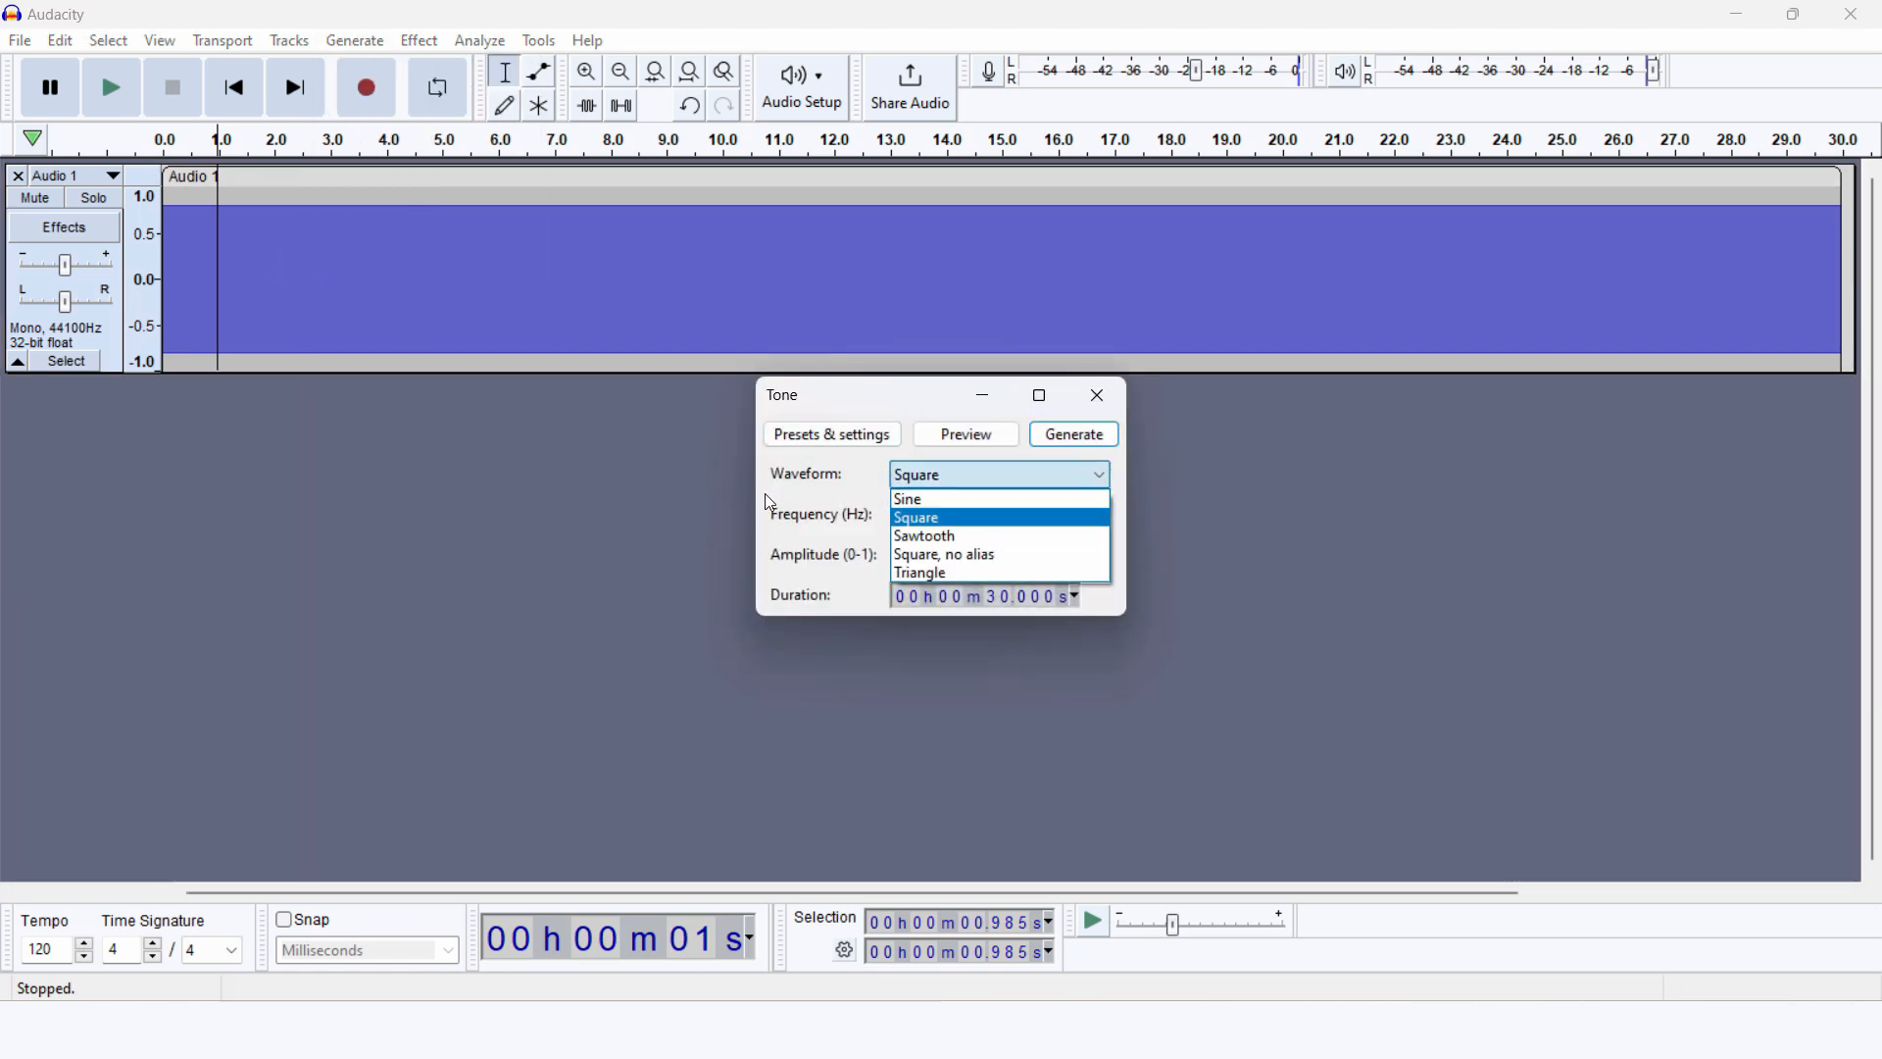
pyautogui.click(975, 518)
pyautogui.moveTo(1000, 515); pyautogui.dragTo(716, 513)
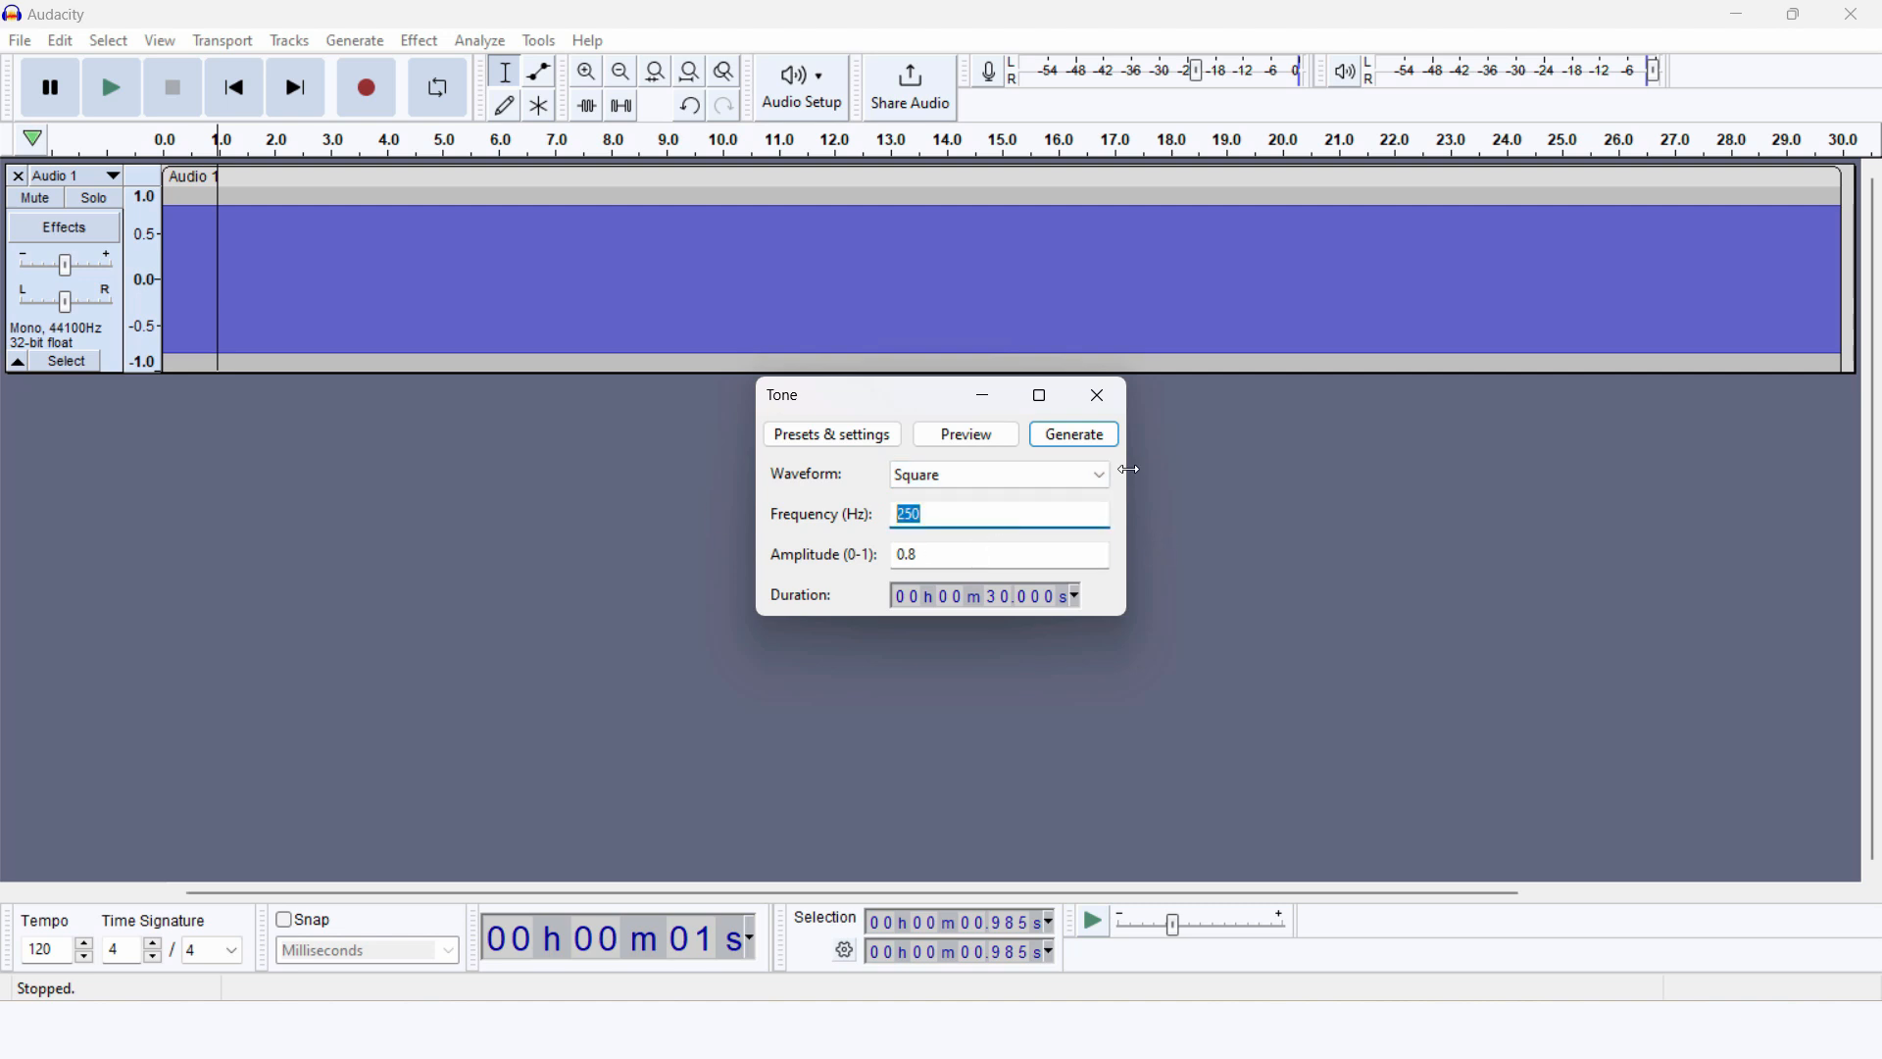
pyautogui.write('120')
pyautogui.moveTo(1008, 555); pyautogui.dragTo(844, 566)
pyautogui.write('0.6')
pyautogui.click(1009, 597)
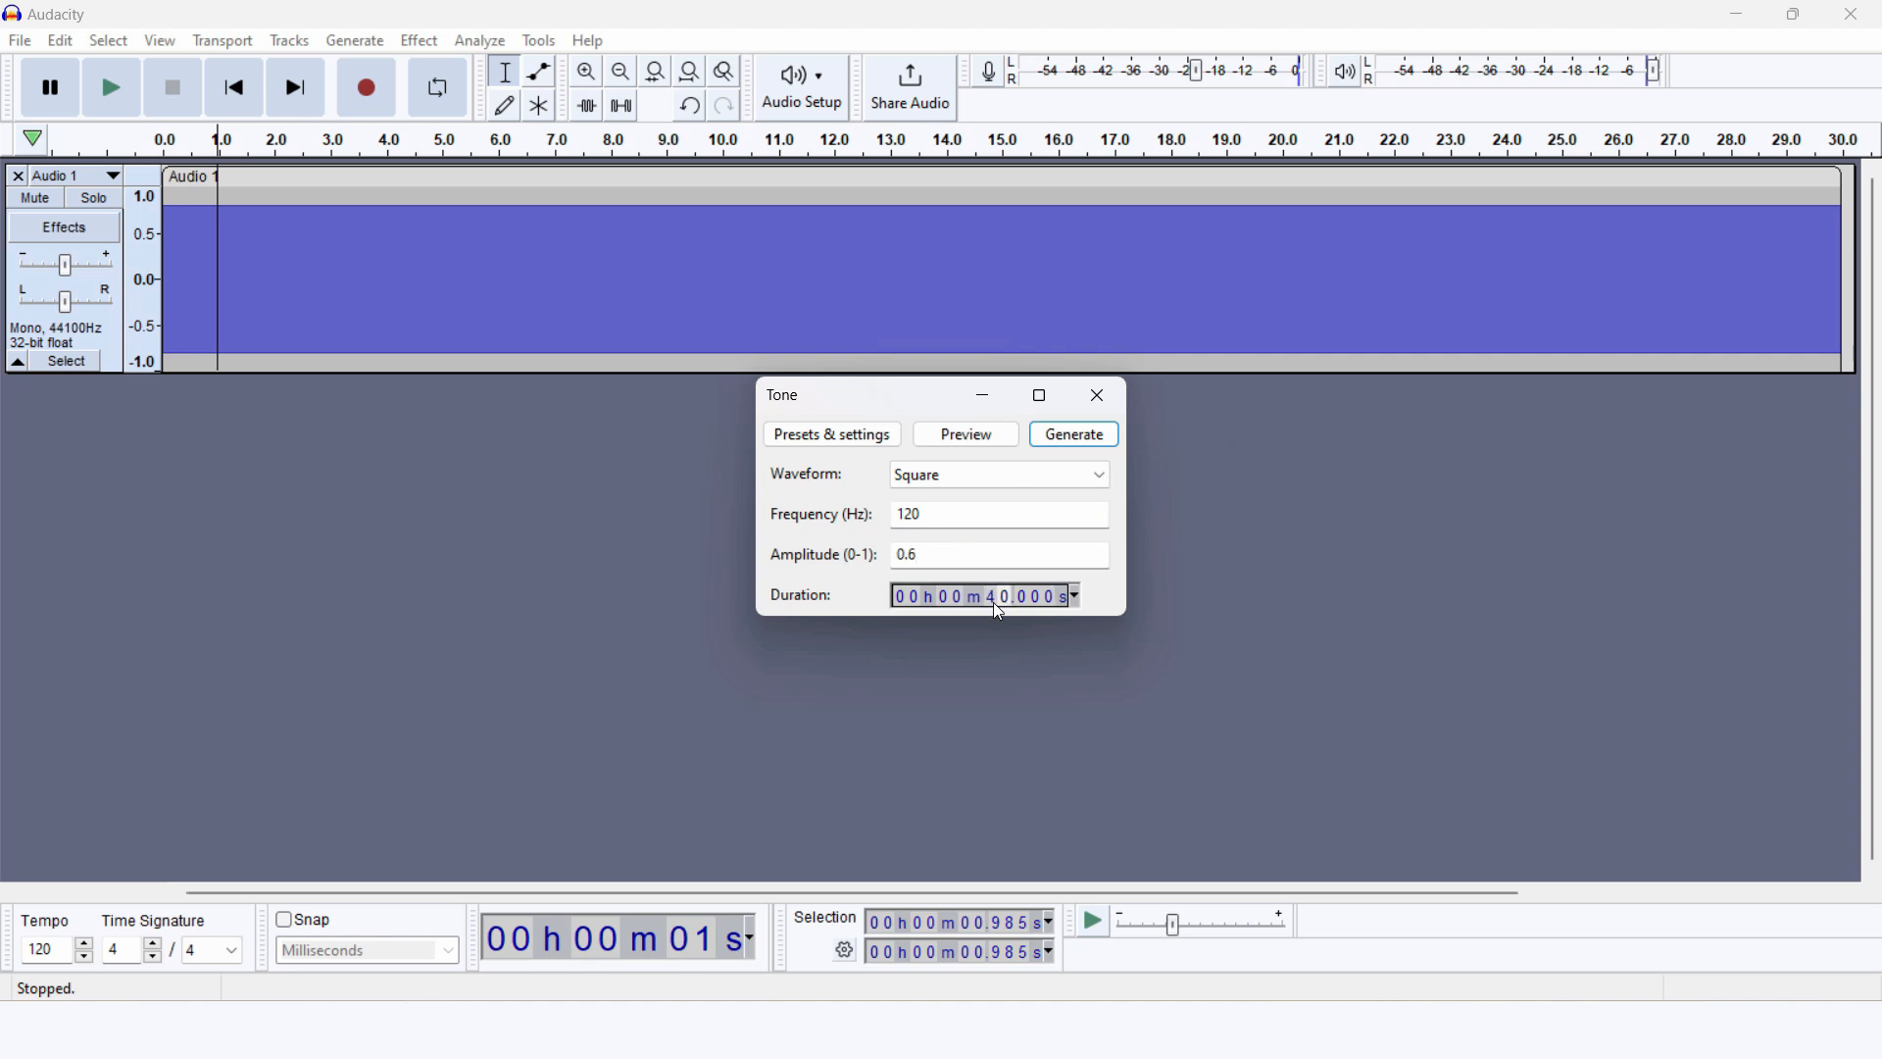
pyautogui.click(1075, 434)
# Play the inserted 120 Hz tone briefly from about 1.2 seconds, and remove the track
pyautogui.click(236, 303)
pyautogui.press('space')
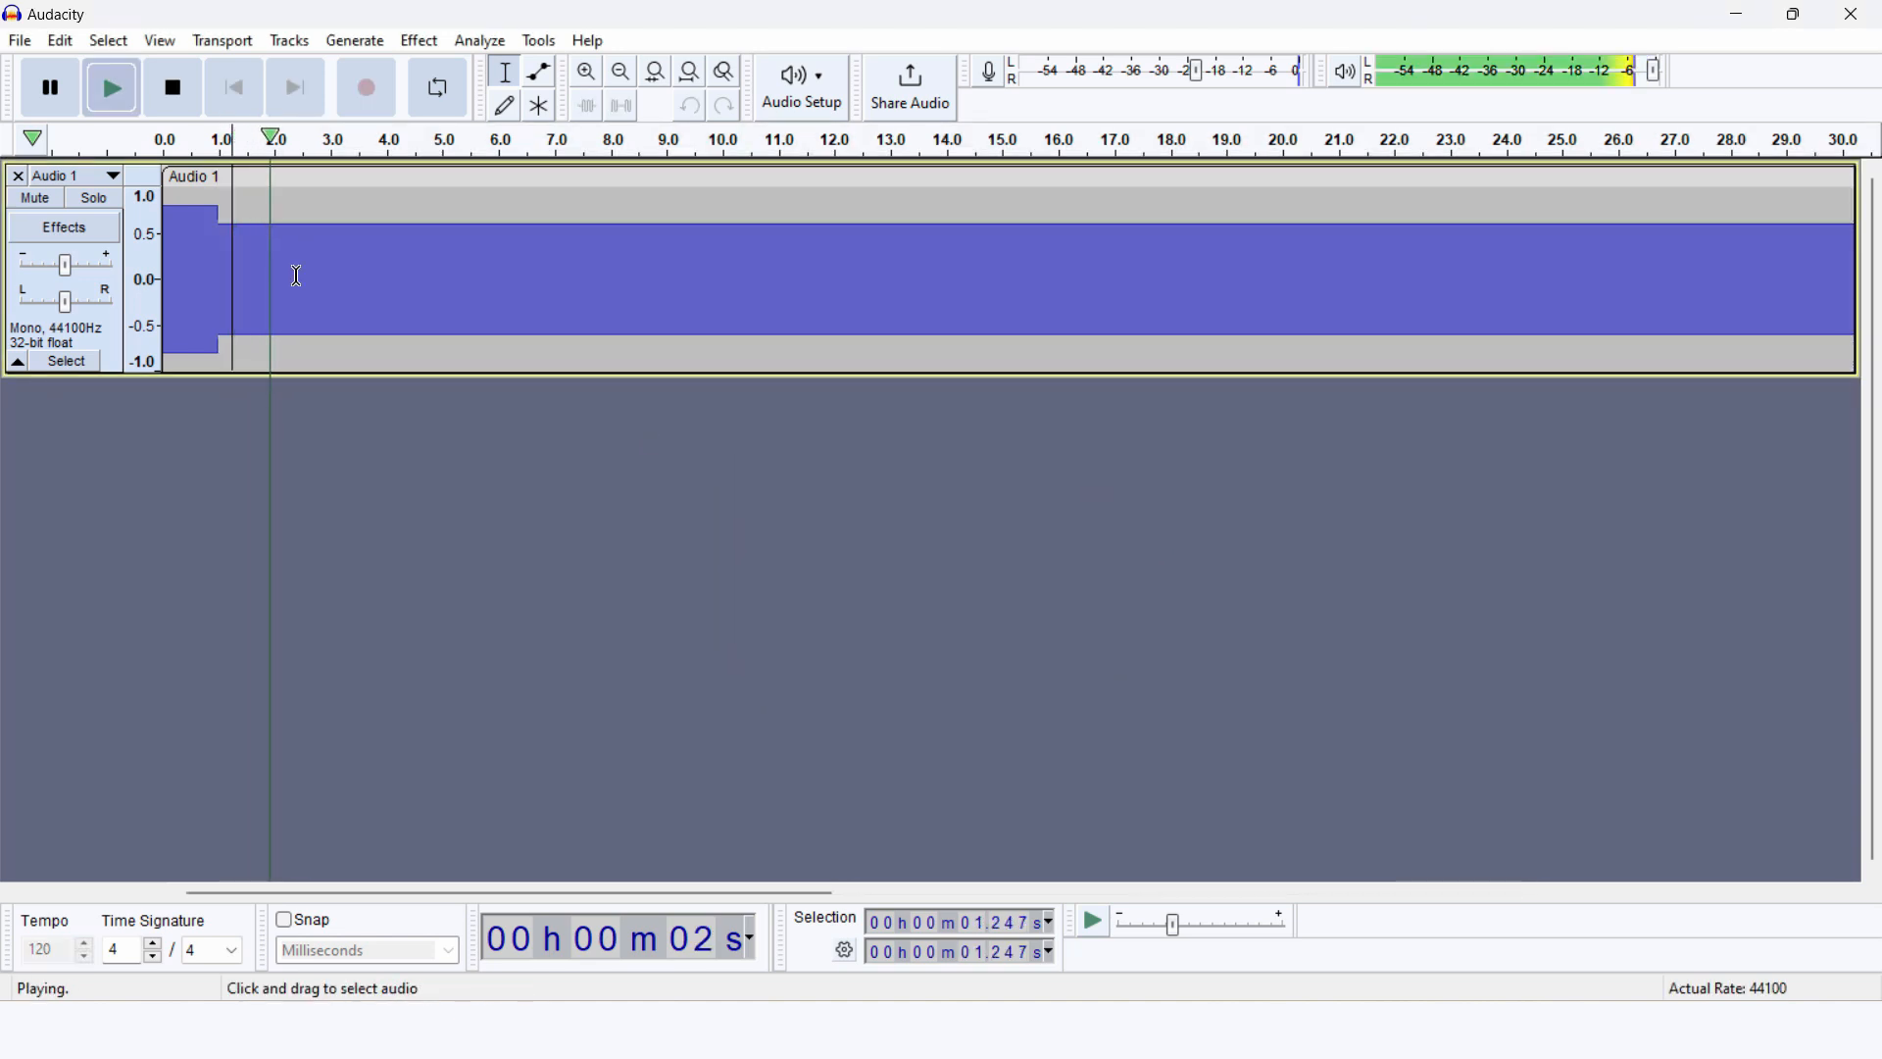
pyautogui.press('space')
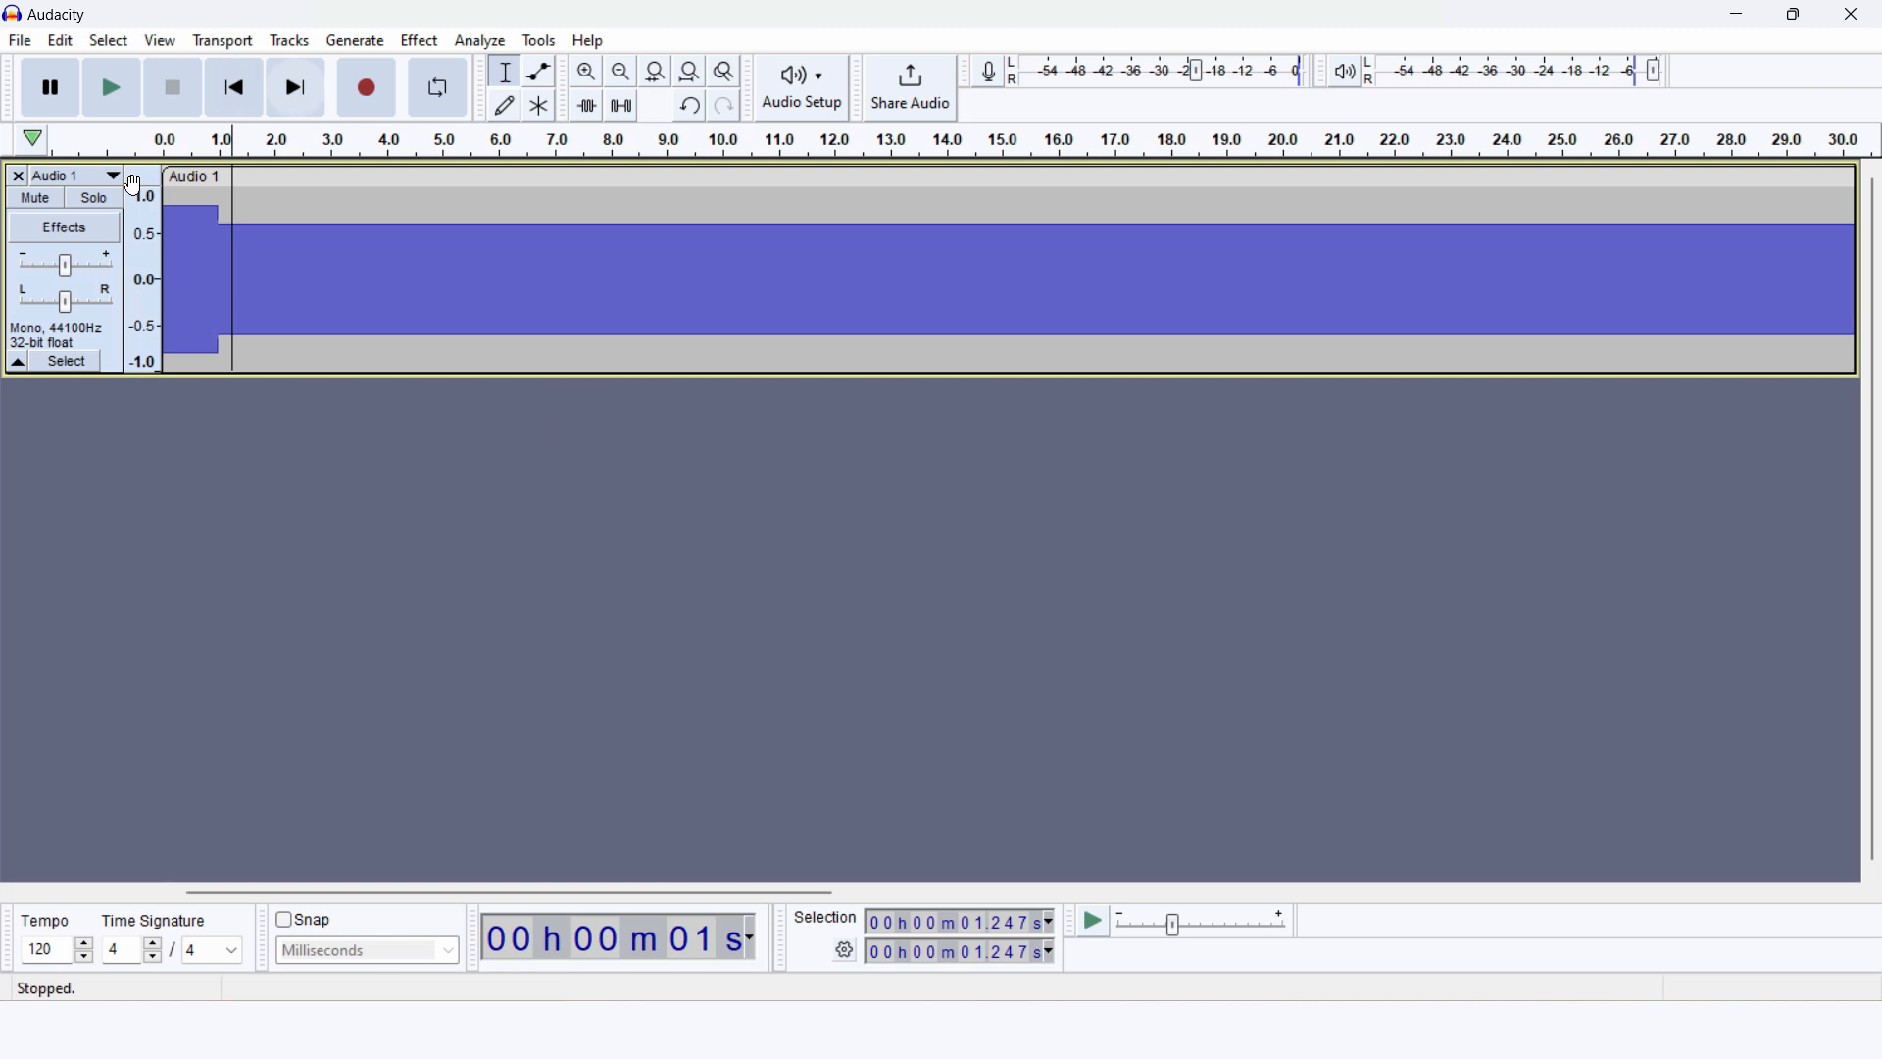
pyautogui.click(16, 175)
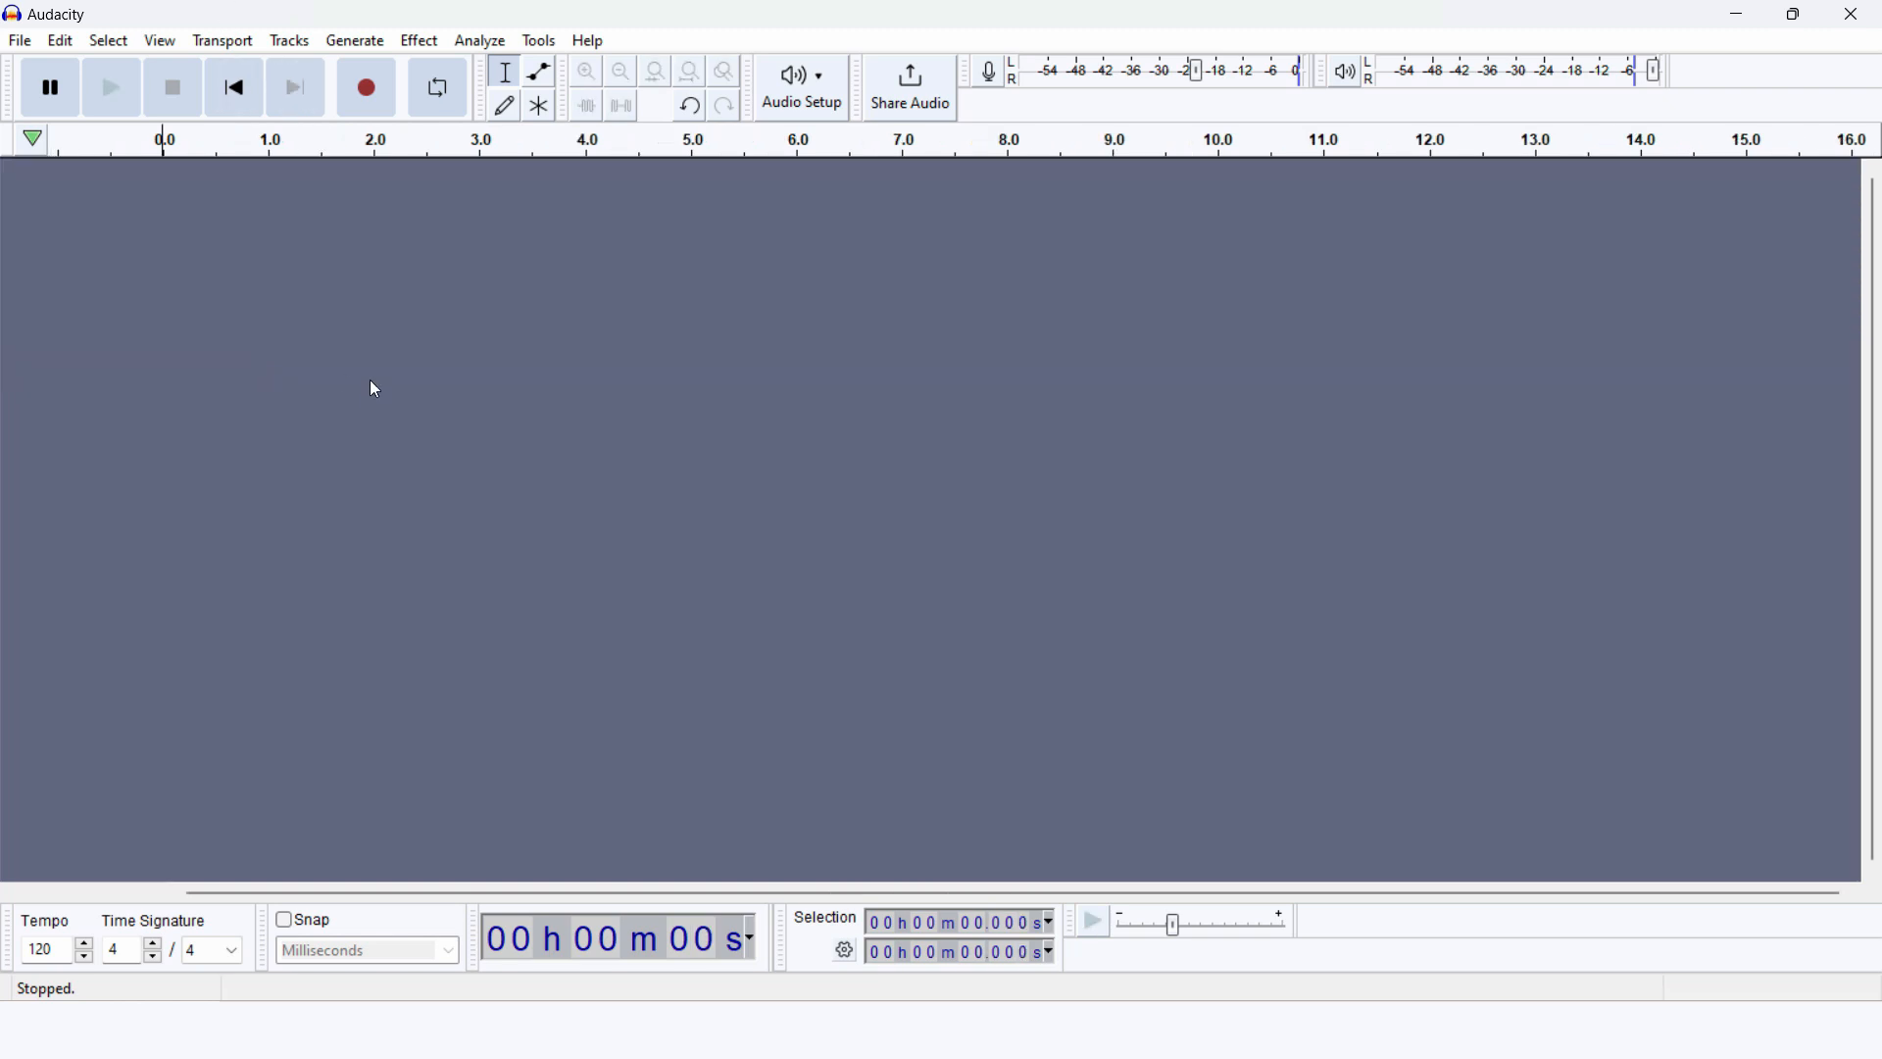